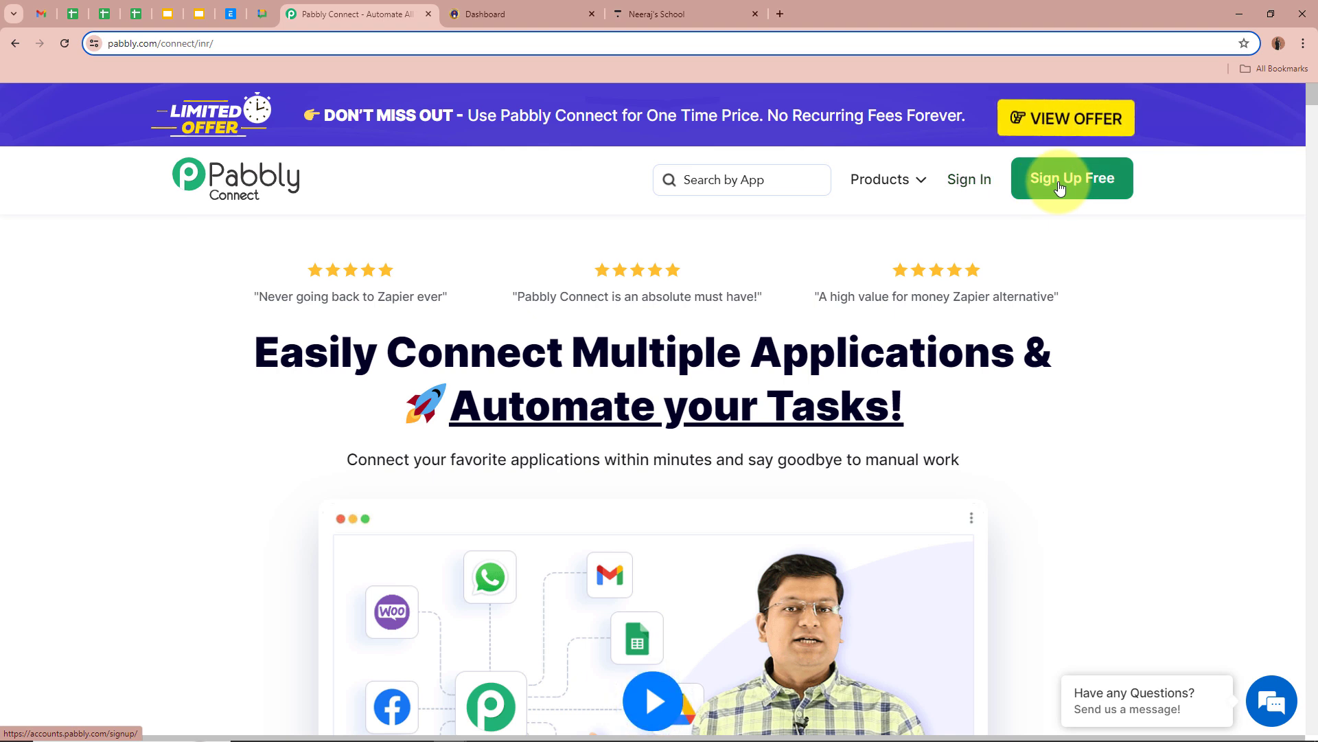
Sign in and open Pabbly Connect from the All Pabbly Apps list.
left_click(953, 185)
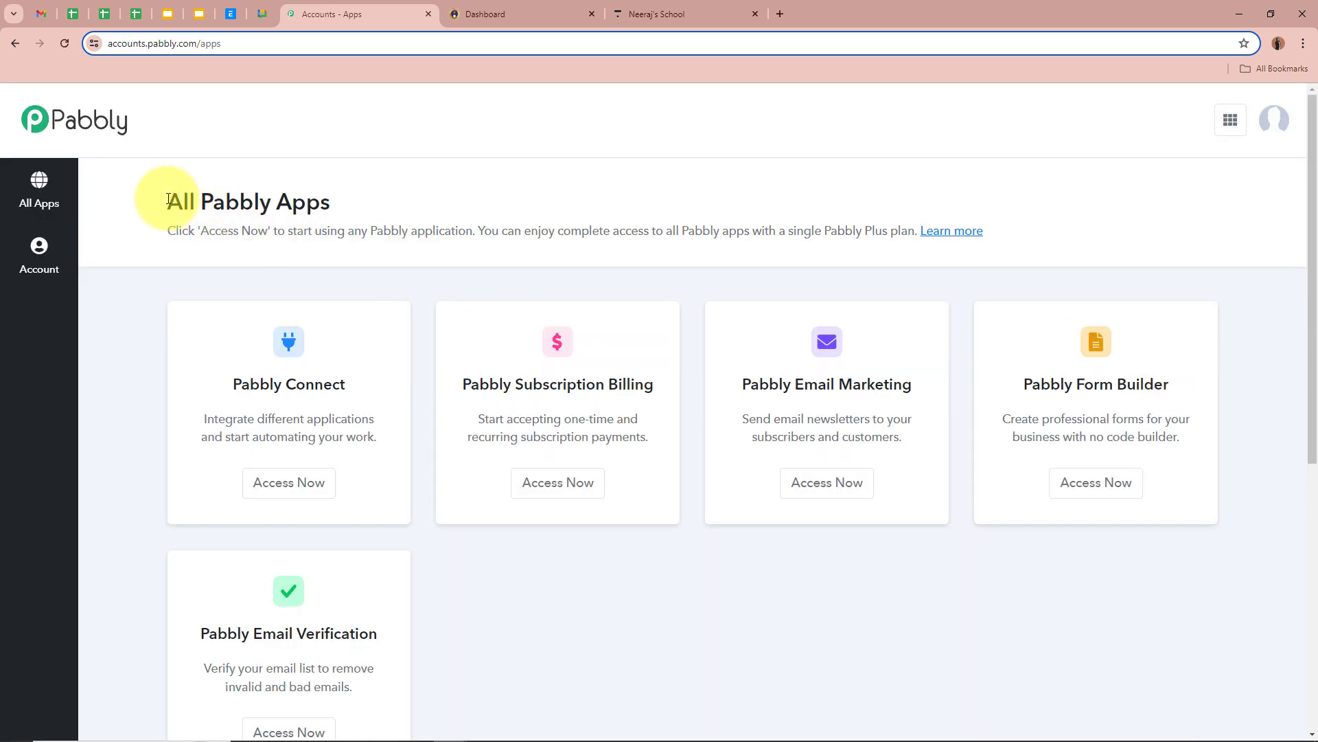
left_click_drag(167, 203, 410, 210)
left_click(410, 210)
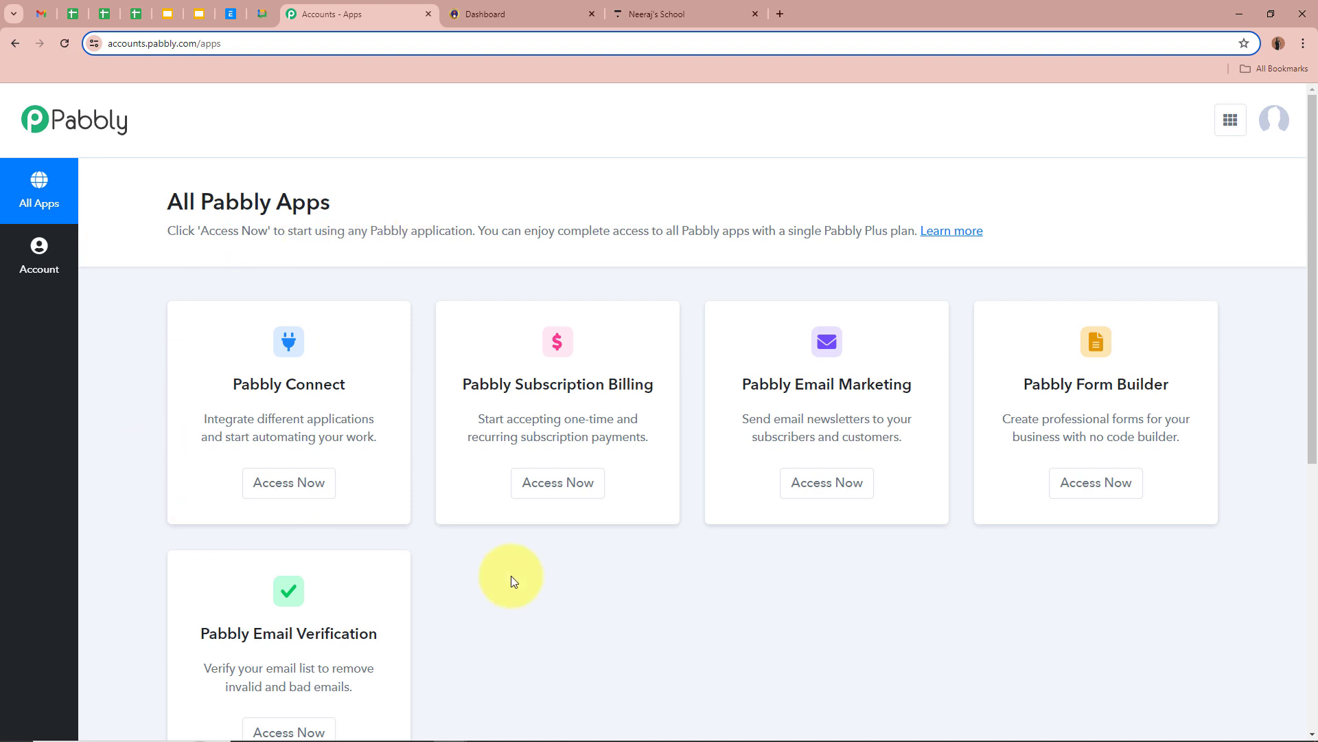
scroll(653, 282, "down", 1)
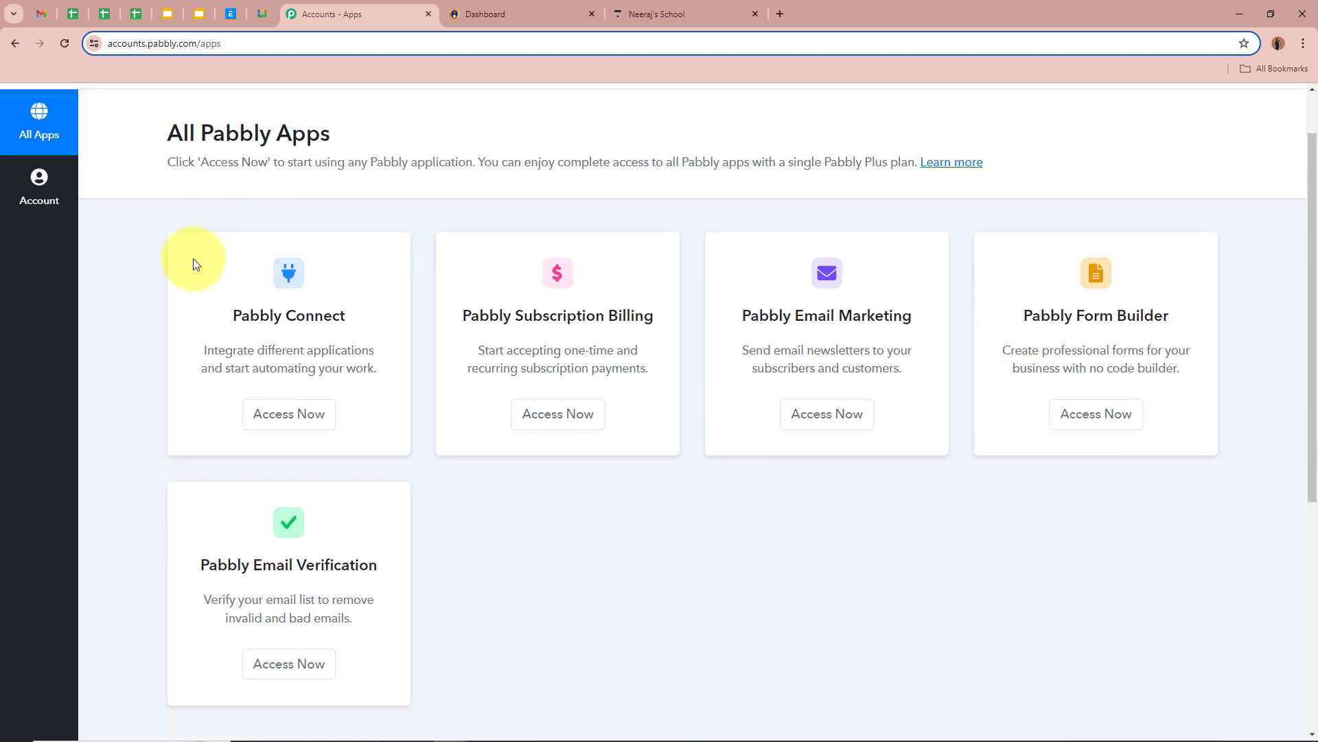
scroll(193, 263, "up", 1)
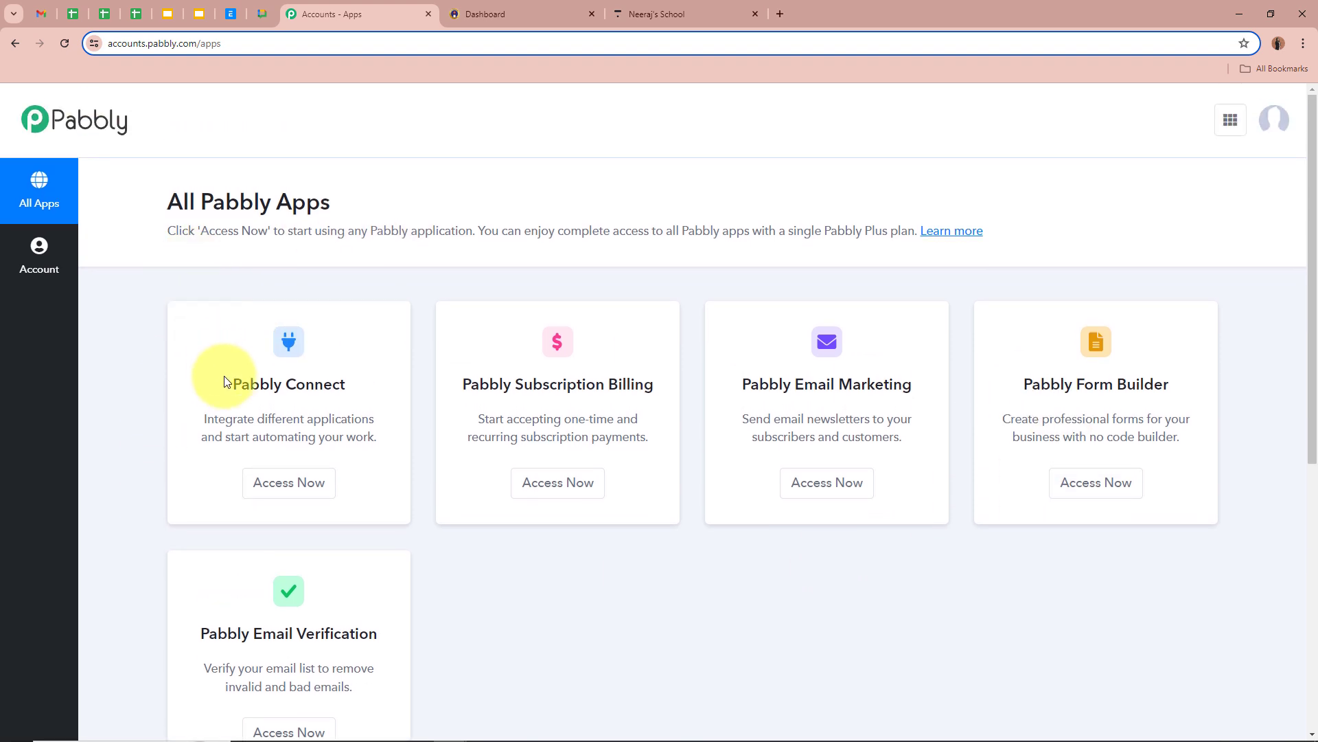
left_click_drag(233, 381, 390, 390)
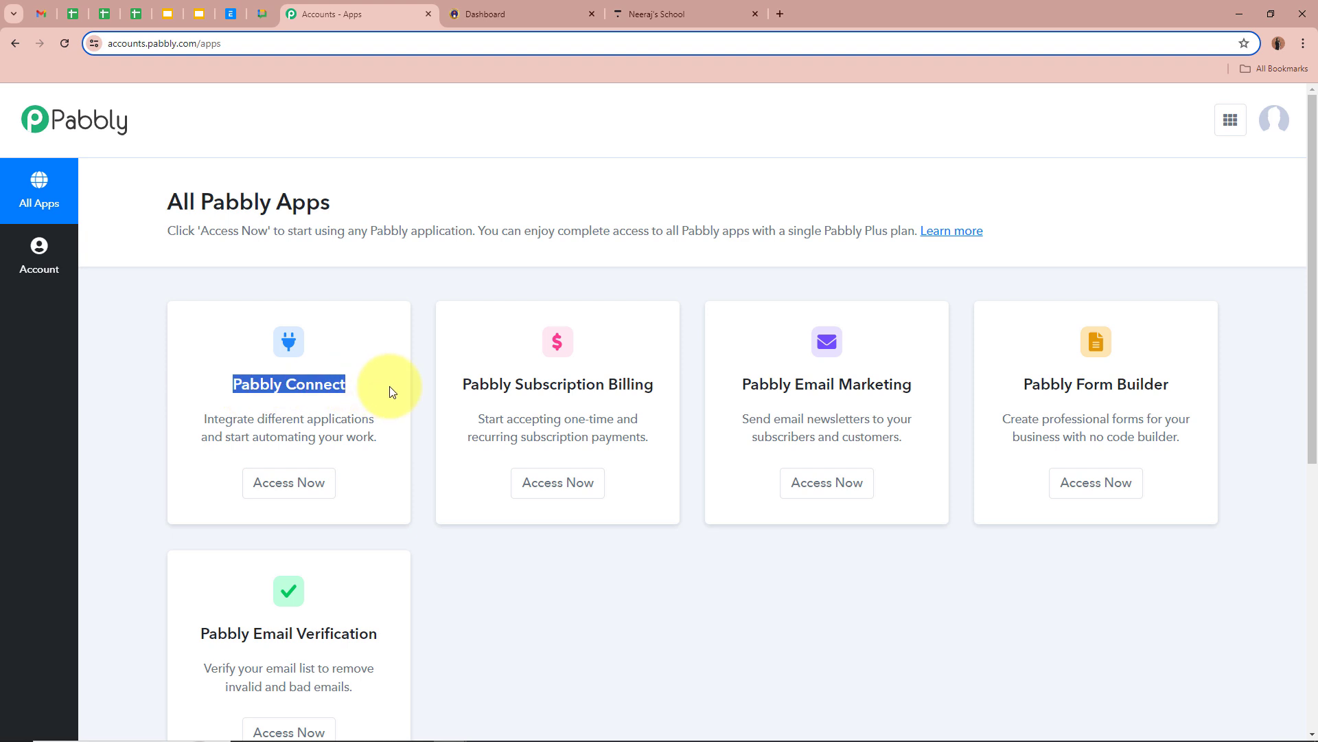
left_click(316, 484)
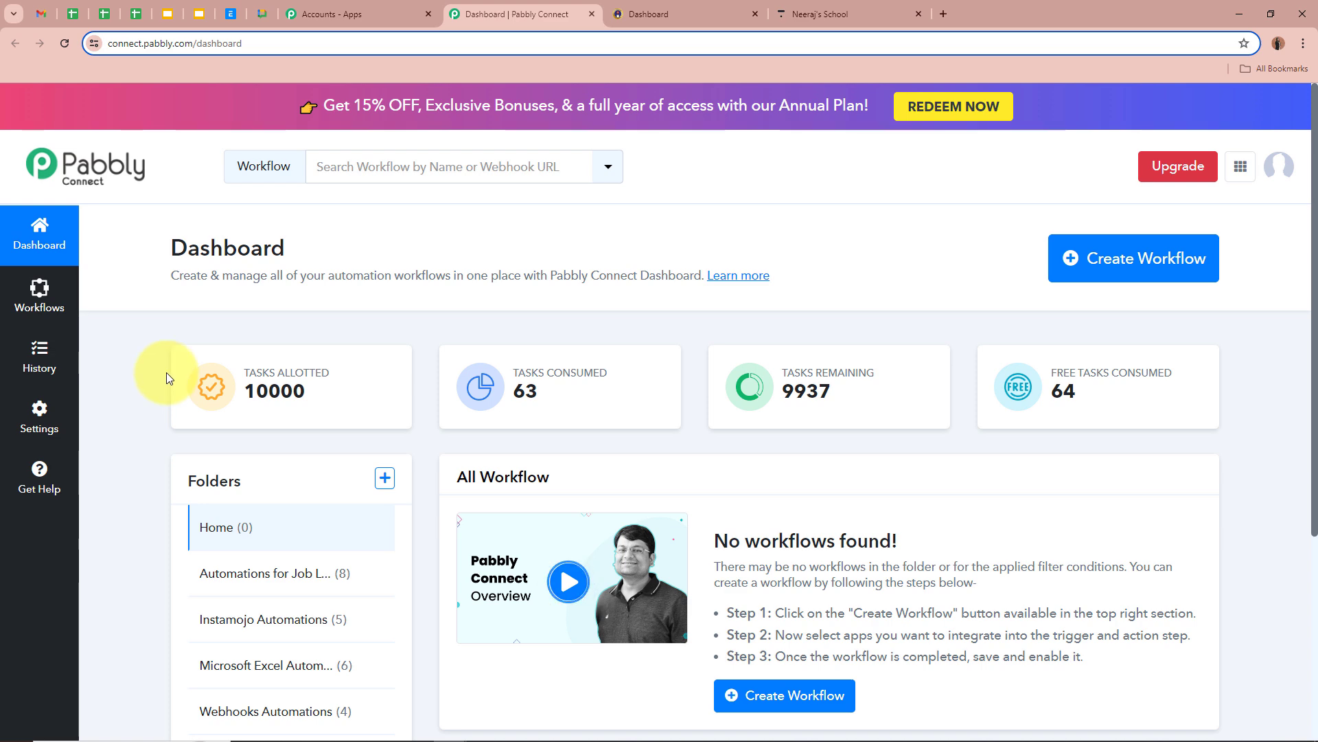
Start a new workflow named 'Automatically Create & Enroll Users in Thinkific on Successful Instamojo Payments'.
left_click(1123, 260)
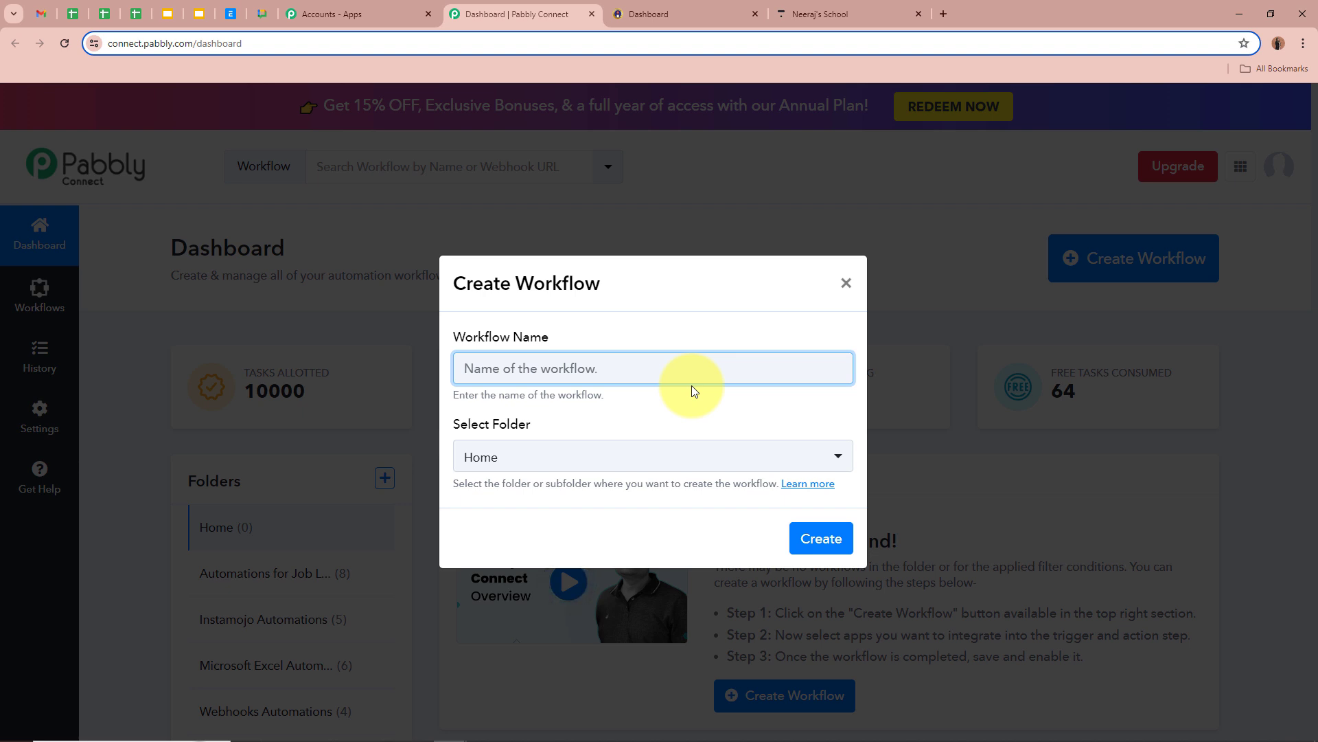
key("ctrl+v")
left_click_drag(485, 368, 843, 369)
left_click(754, 405)
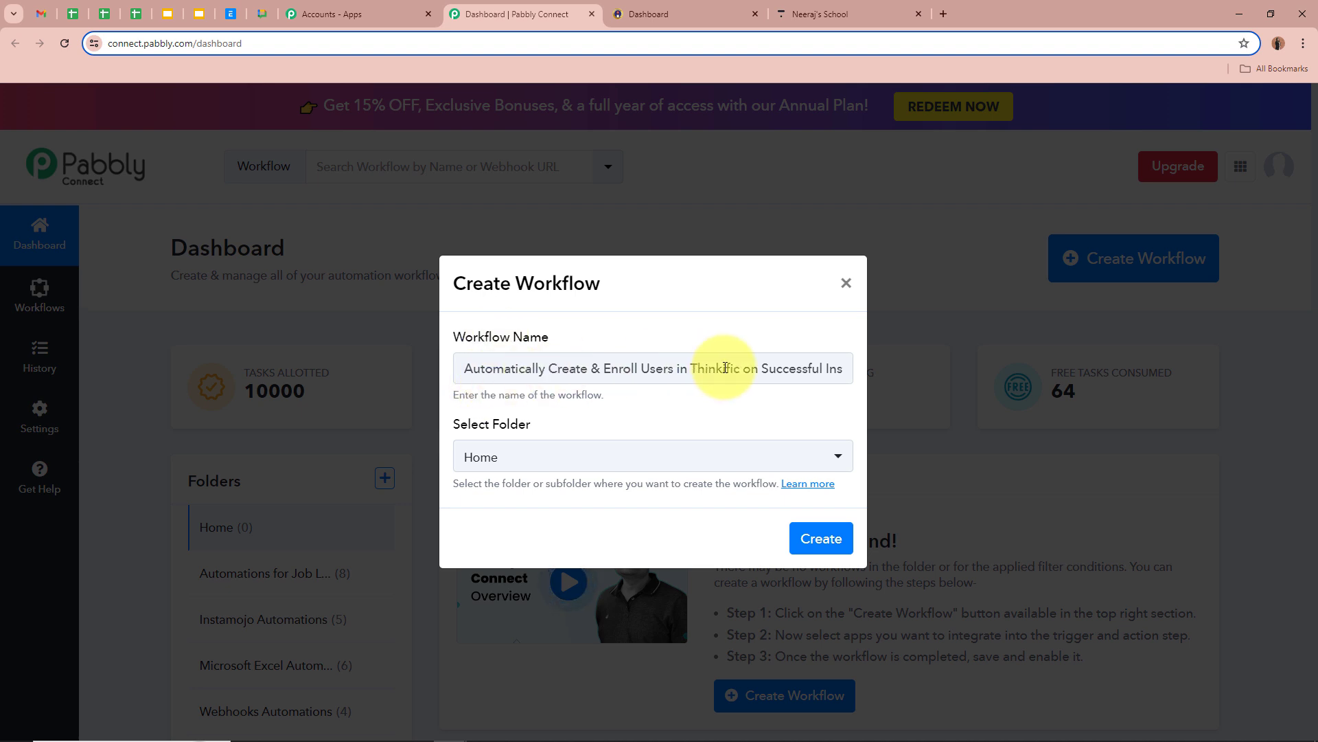
left_click_drag(460, 424, 532, 424)
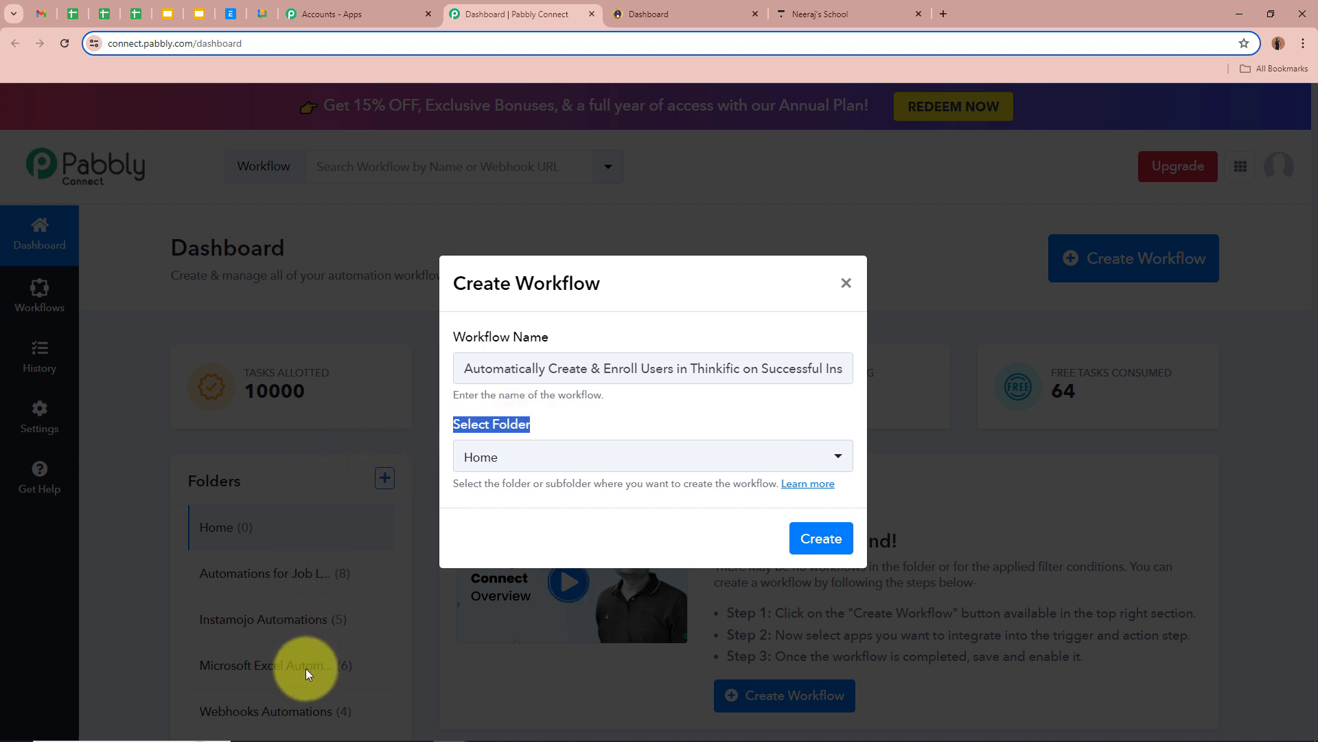
left_click(597, 407)
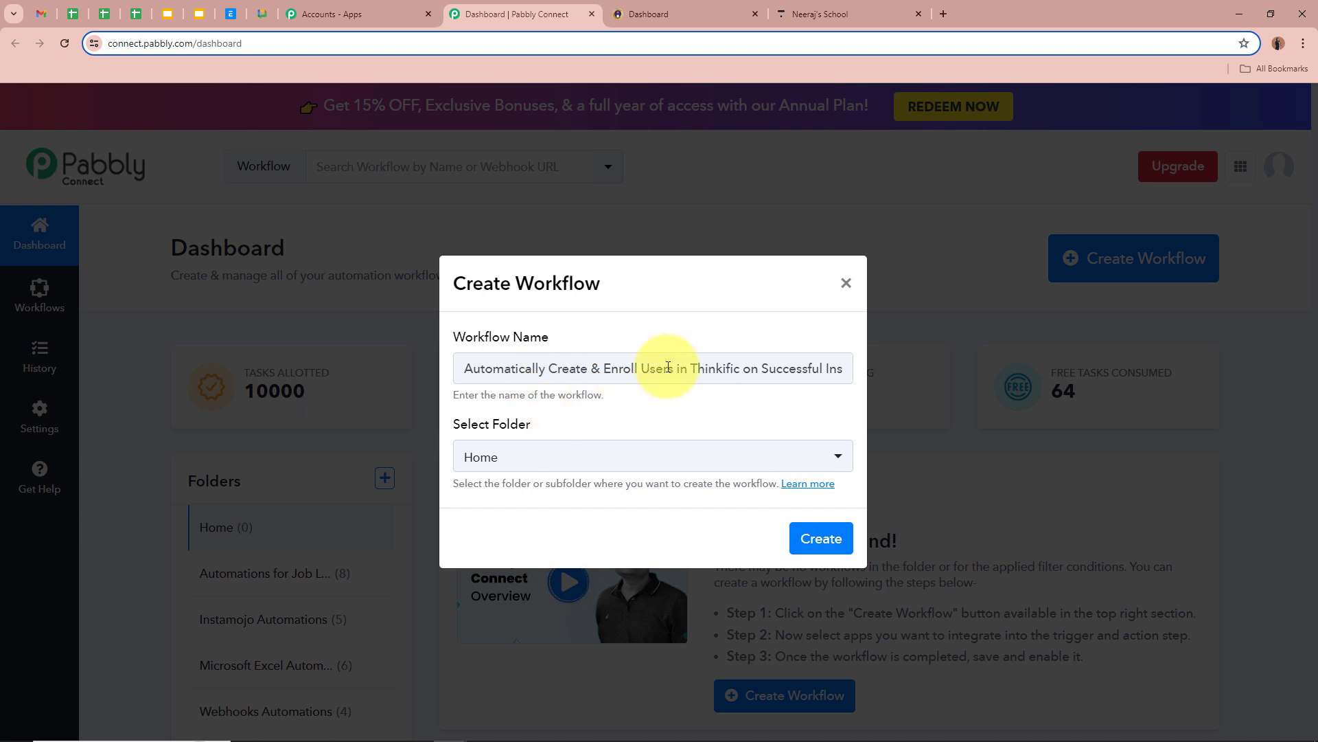
Put the workflow in the Instamojo Automations folder and create it.
left_click(536, 459)
scroll(551, 655, "down", 2)
scroll(546, 642, "up", 2)
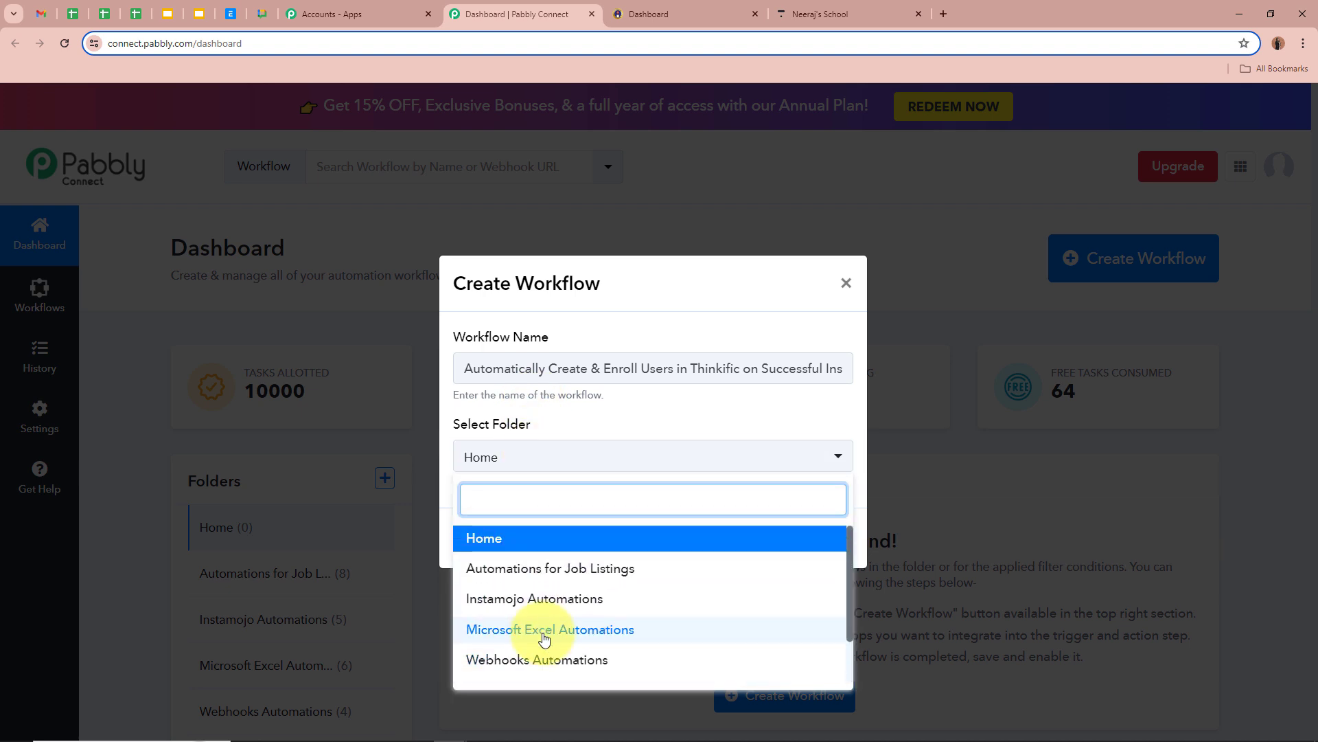
left_click(539, 599)
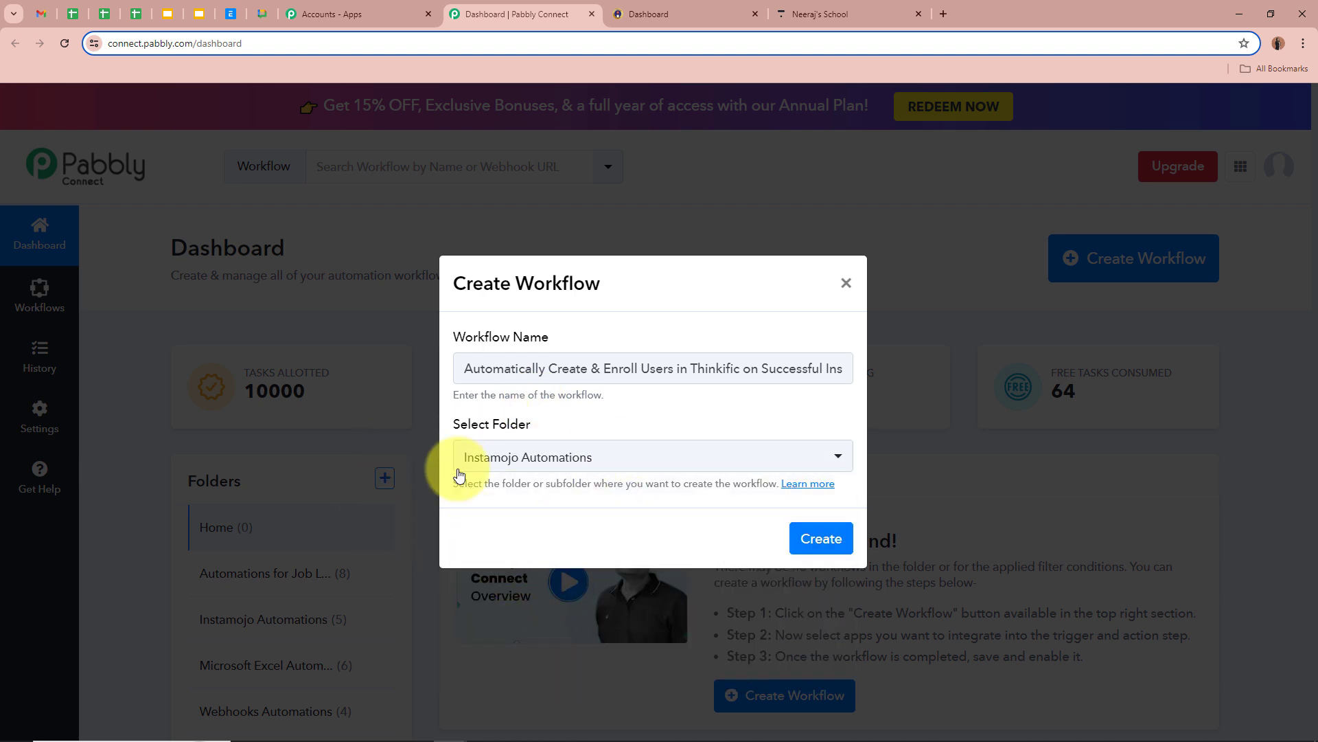
left_click_drag(454, 369, 1019, 366)
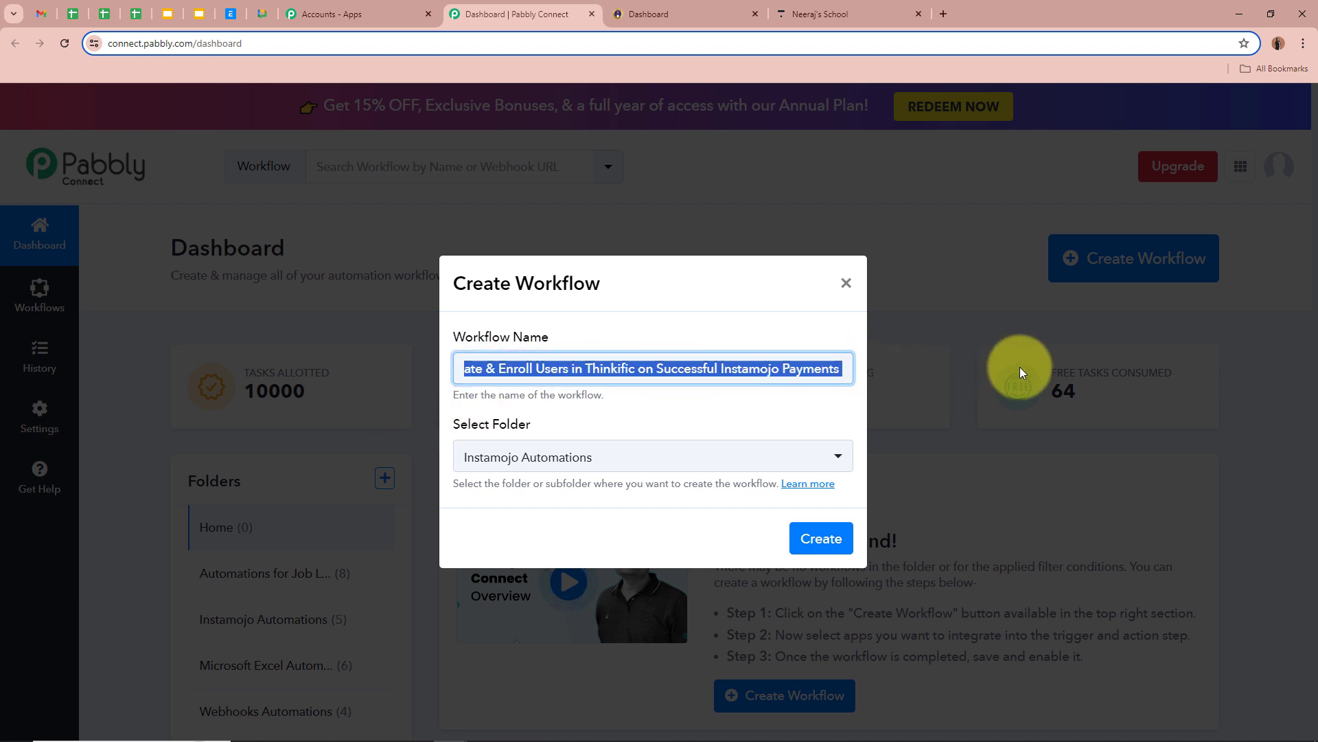
left_click(756, 405)
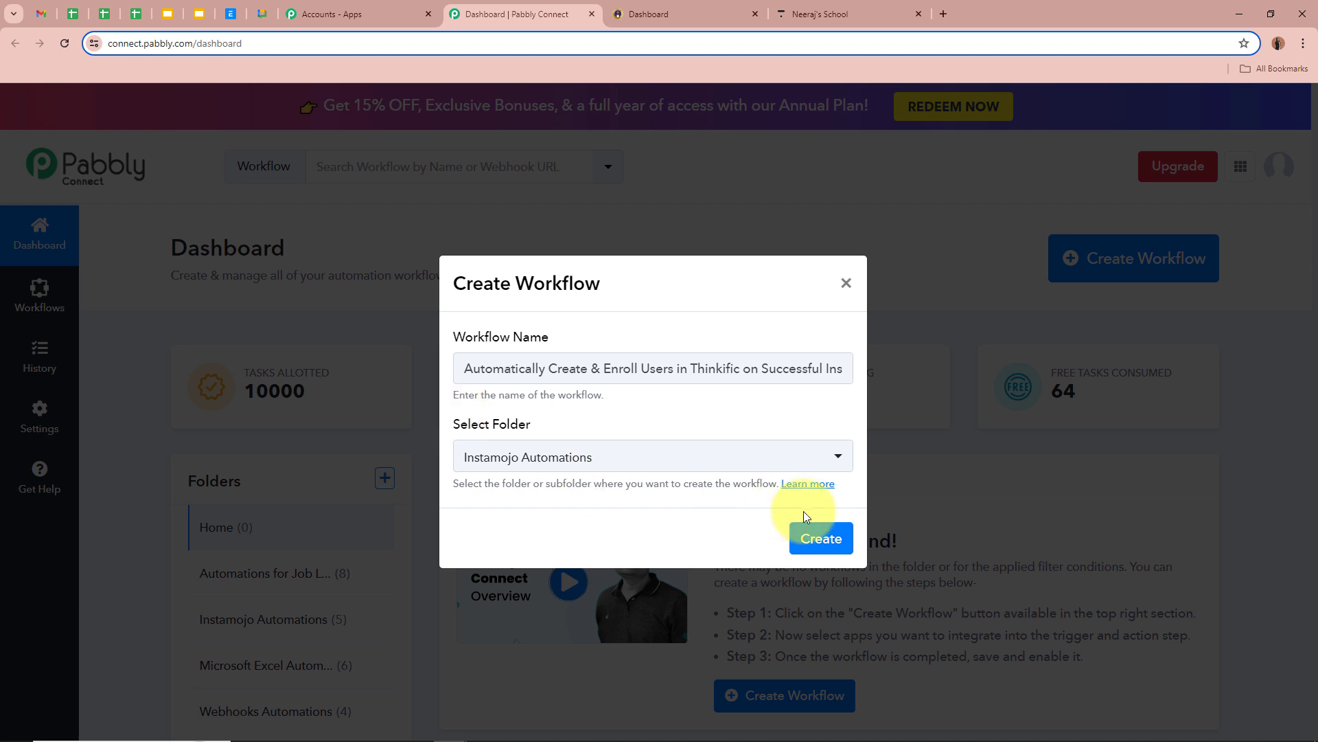
left_click(810, 537)
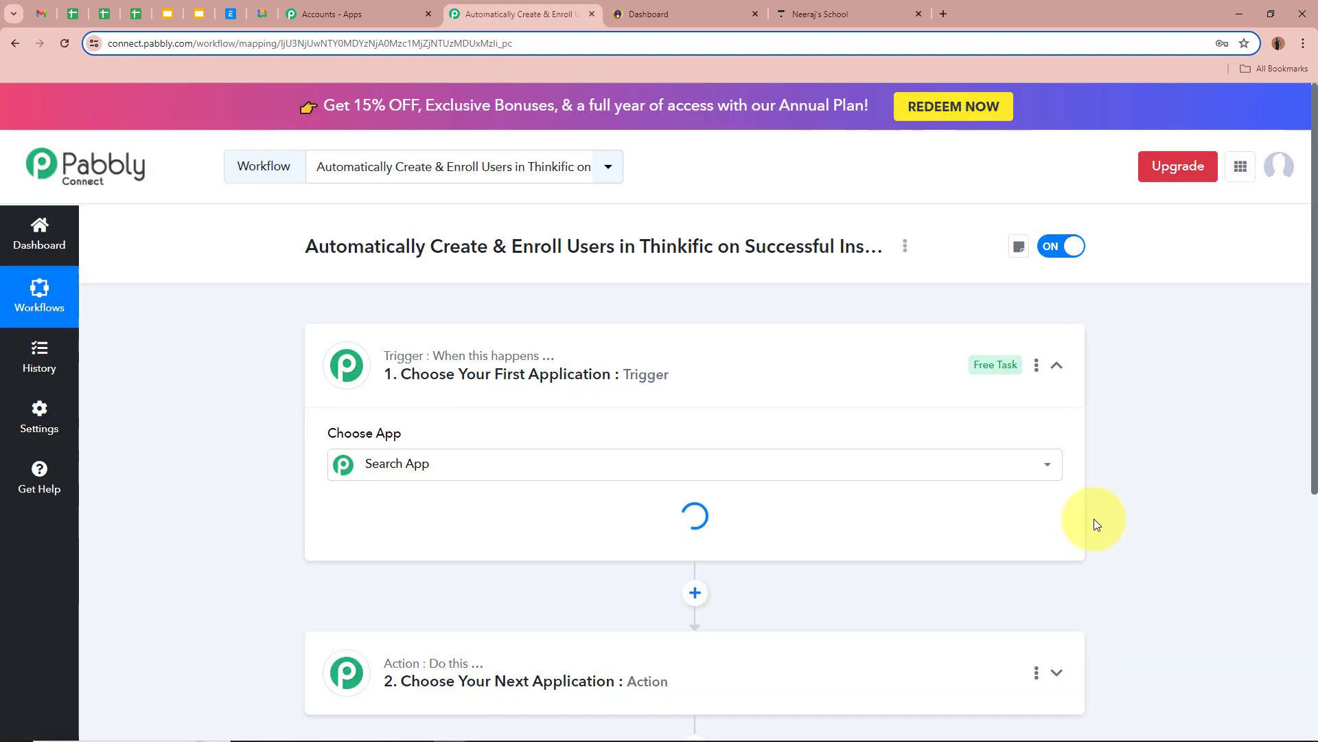
Search 'Inst' in the trigger step and choose Instamojo V1 as the trigger app.
left_click_drag(295, 245, 818, 245)
left_click(234, 351)
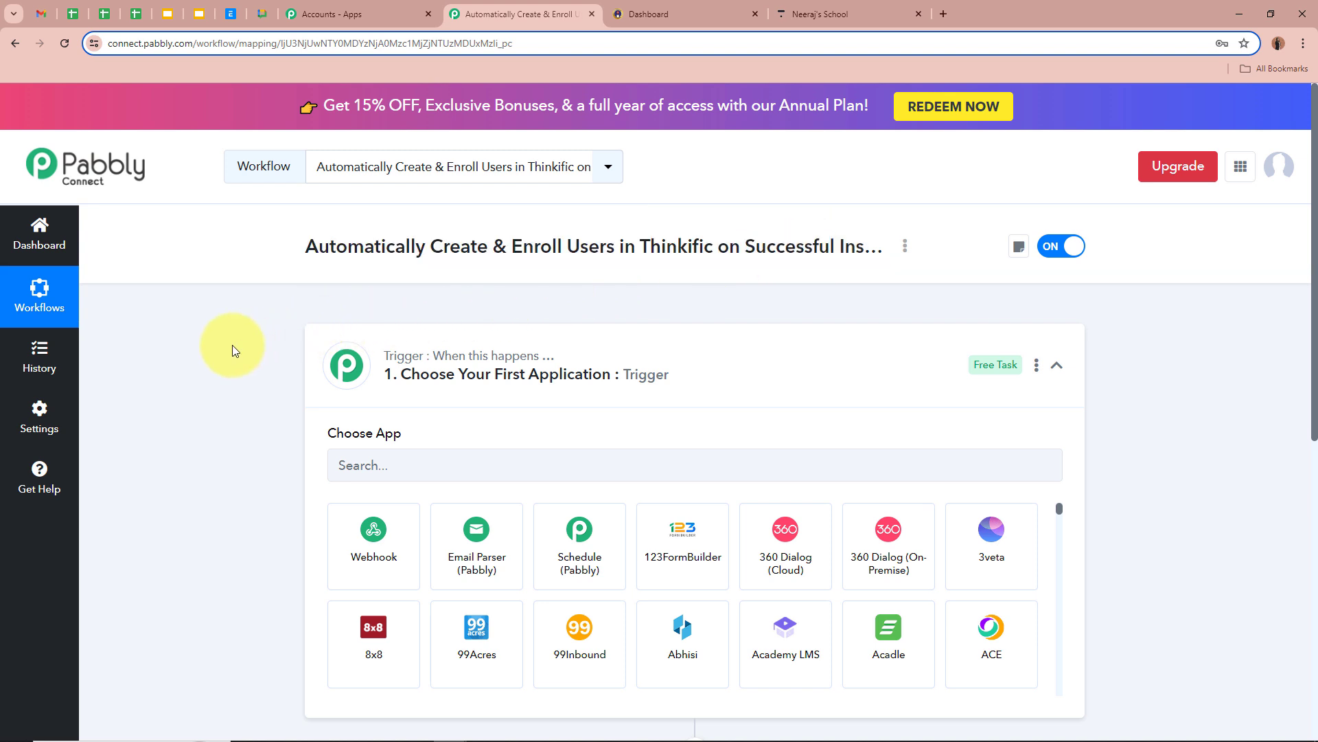
left_click(872, 362)
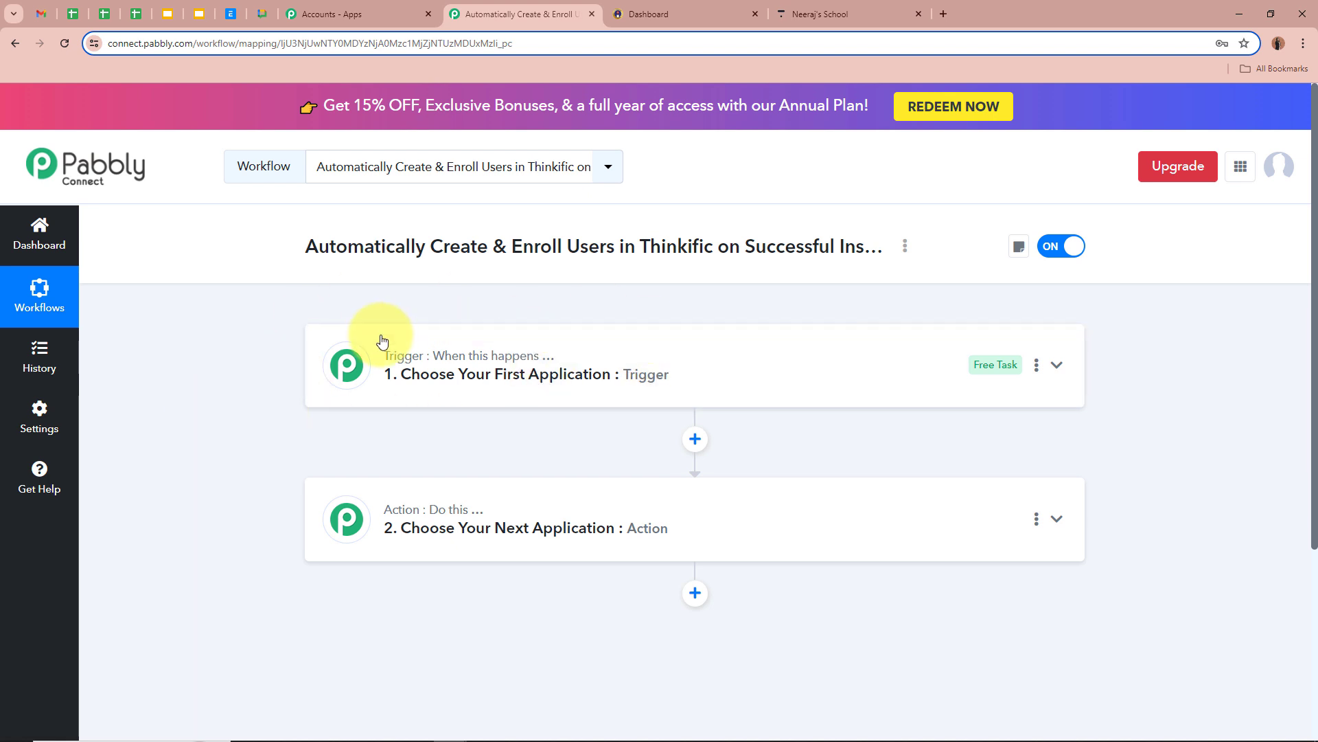
left_click(1061, 368)
left_click(777, 467)
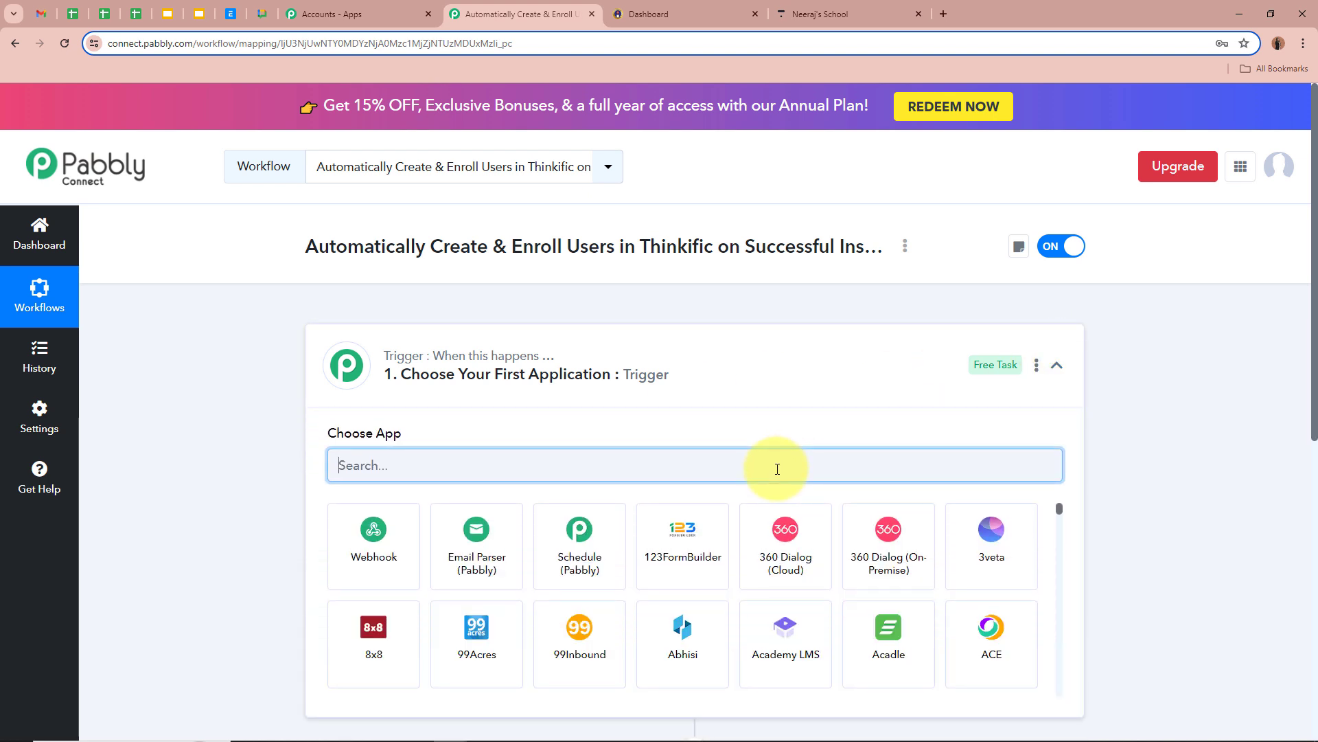
type("Inst")
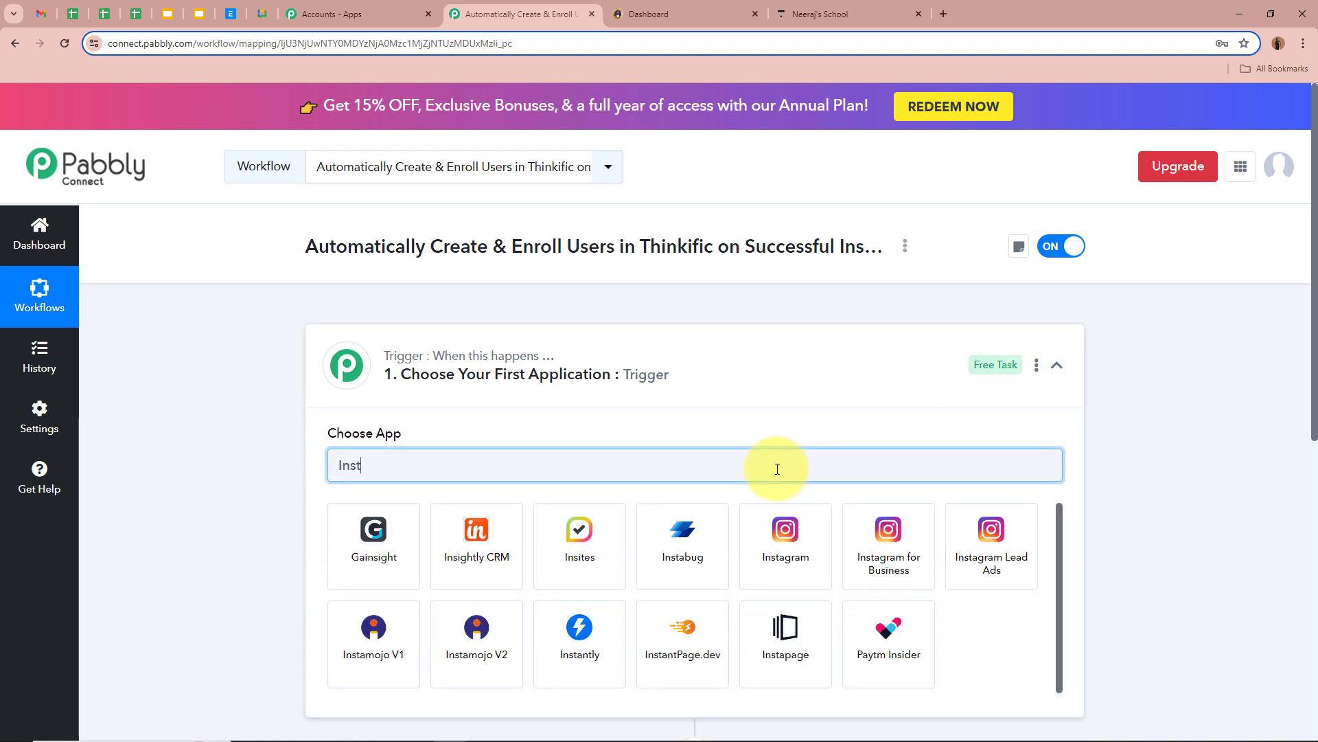
left_click(776, 545)
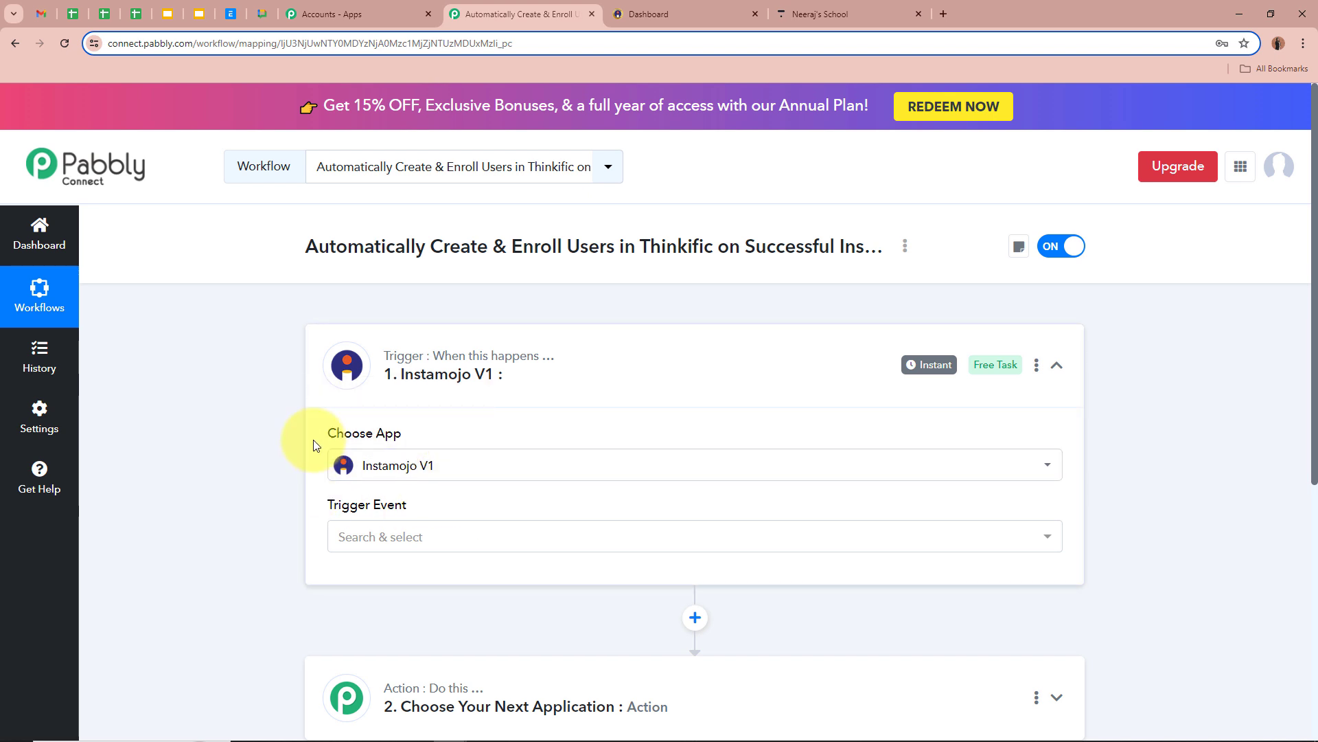
scroll(316, 446, "down", 1)
left_click(388, 471)
Set the trigger event to New Sale, copy its webhook URL, and go to the Instamojo dashboard.
left_click(401, 558)
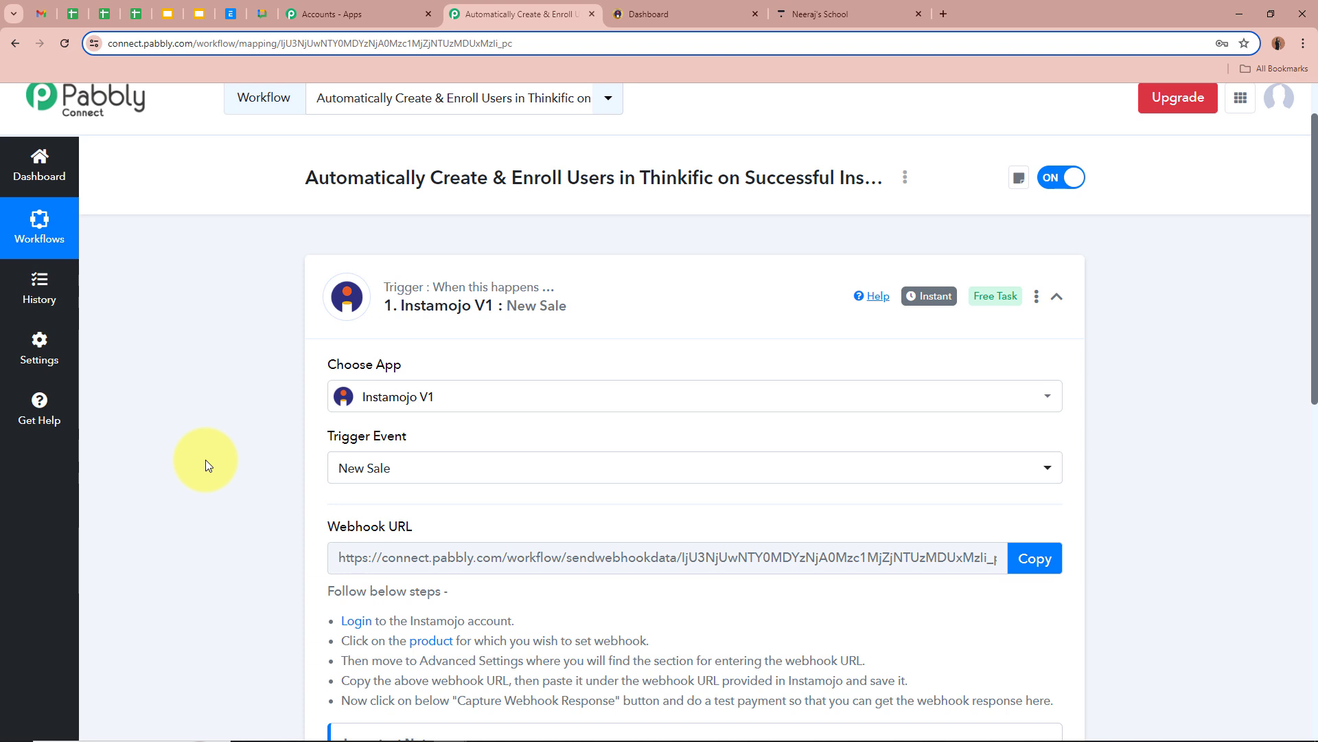
scroll(204, 459, "down", 3)
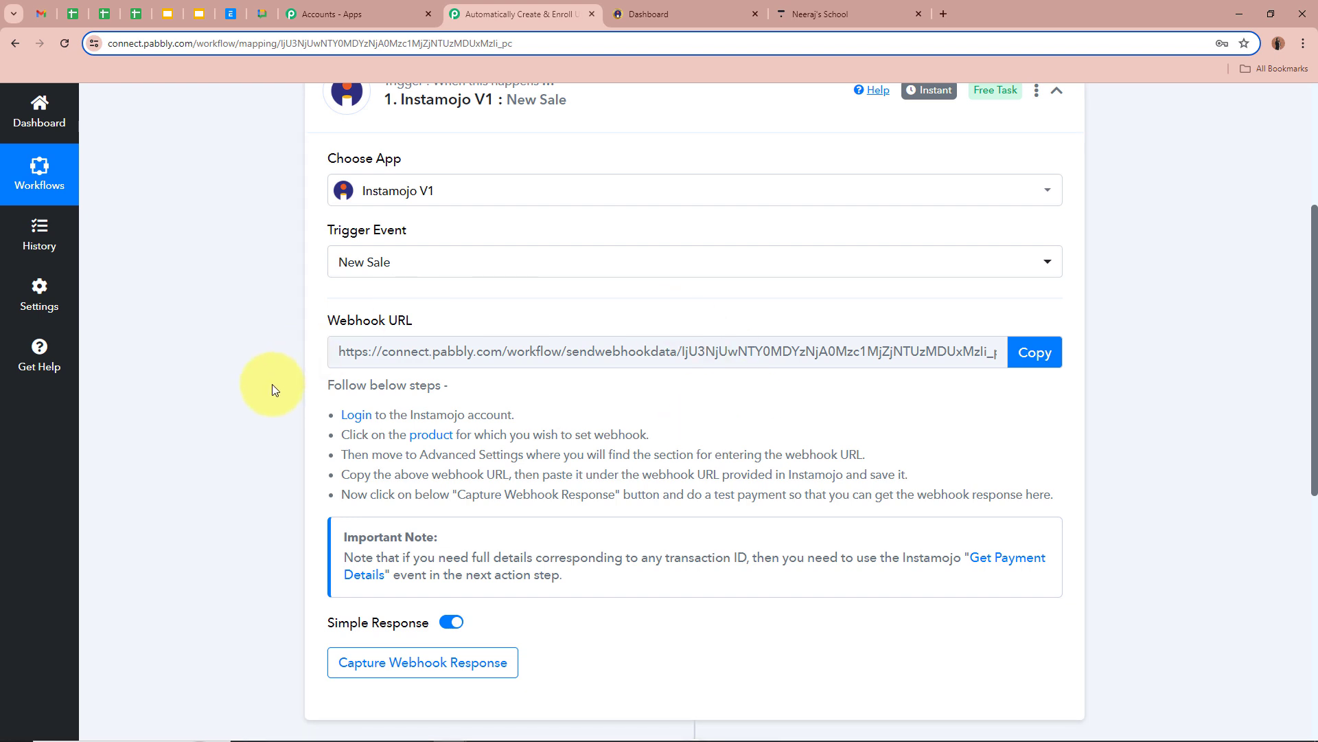
left_click_drag(327, 320, 444, 316)
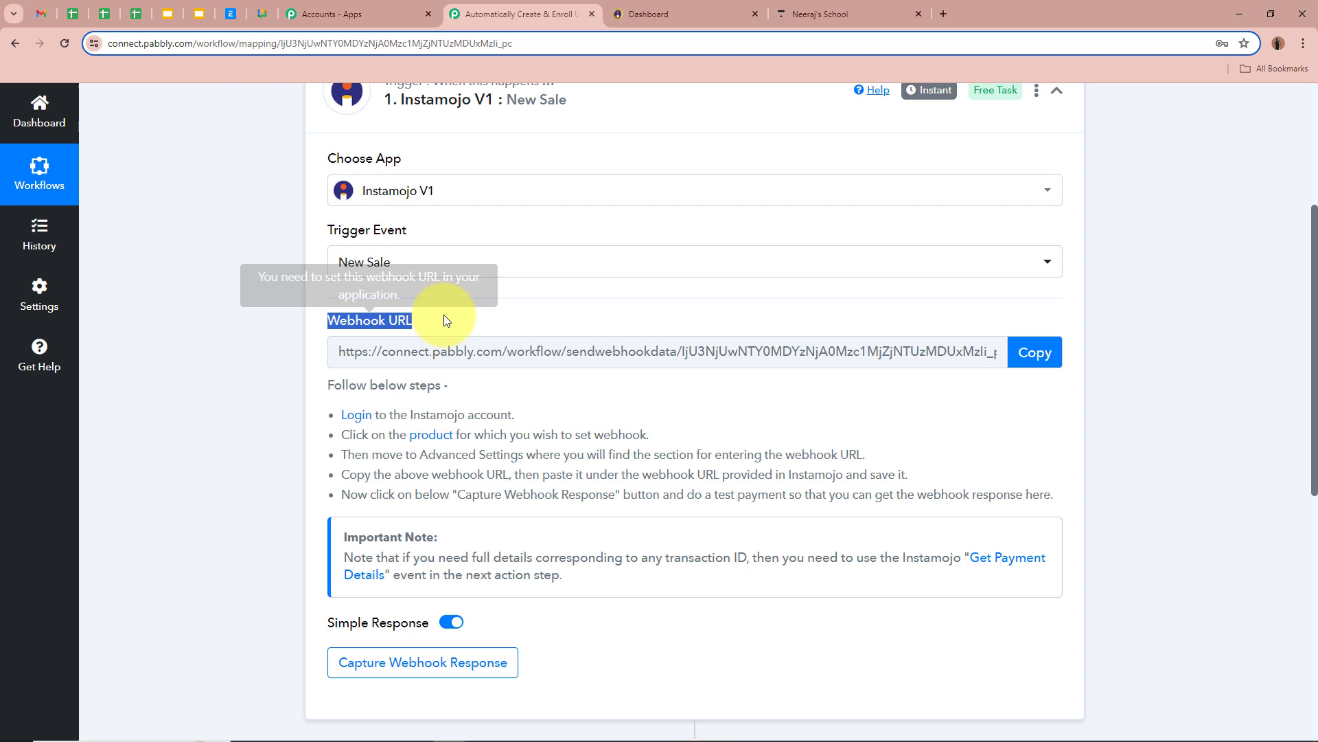
left_click(249, 388)
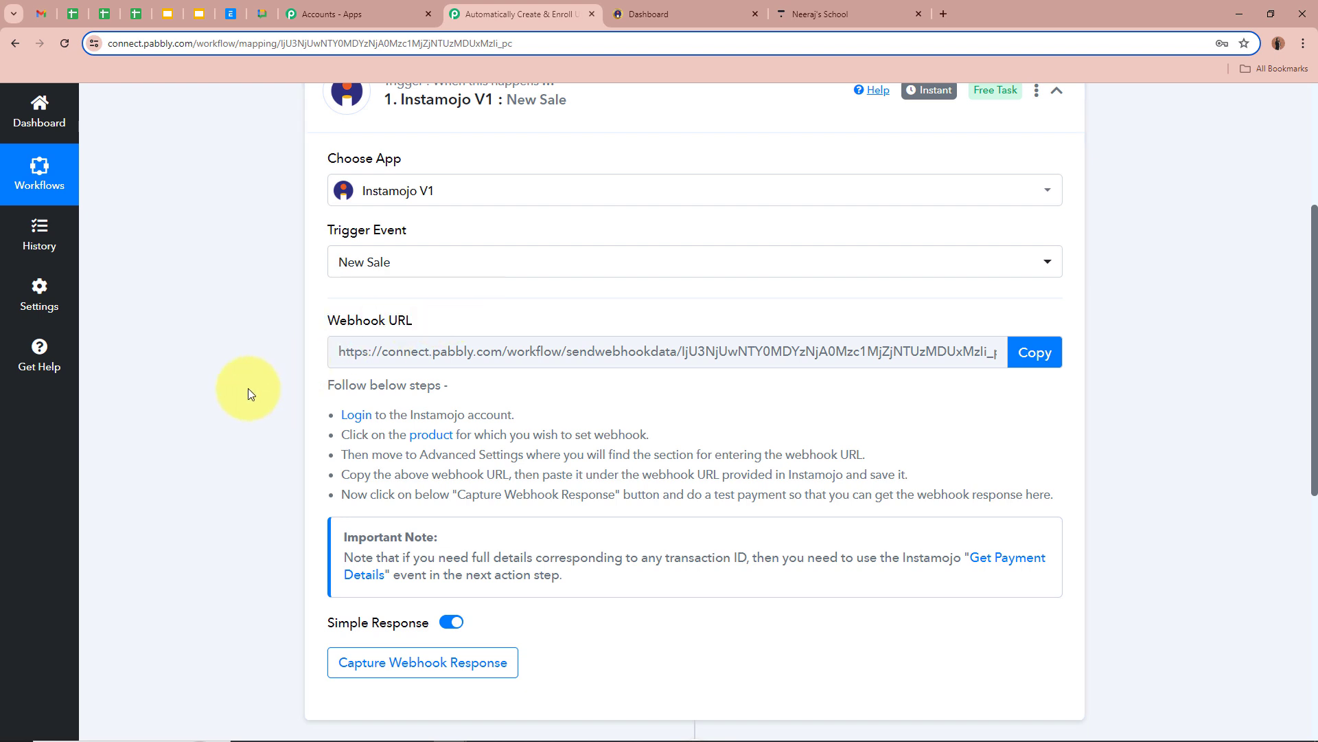
left_click(1035, 351)
left_click_drag(330, 384, 858, 484)
left_click(868, 481)
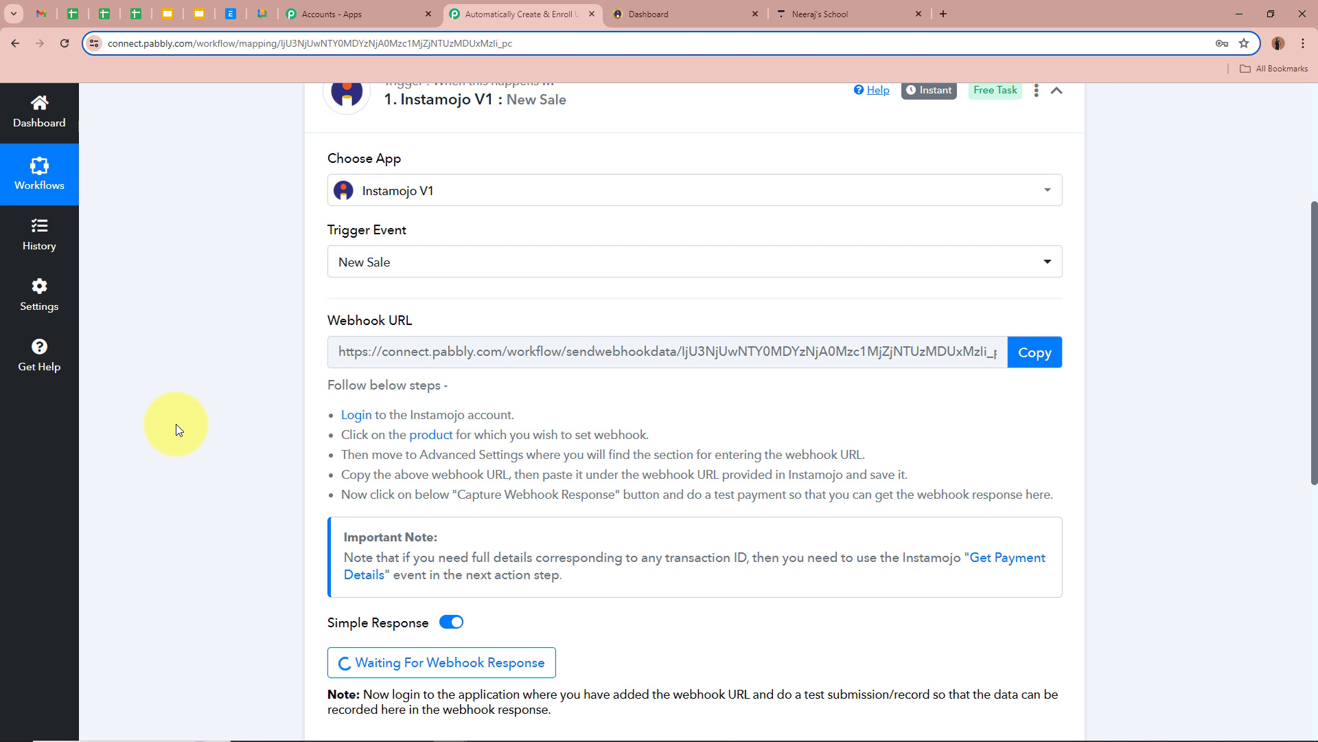
left_click(687, 14)
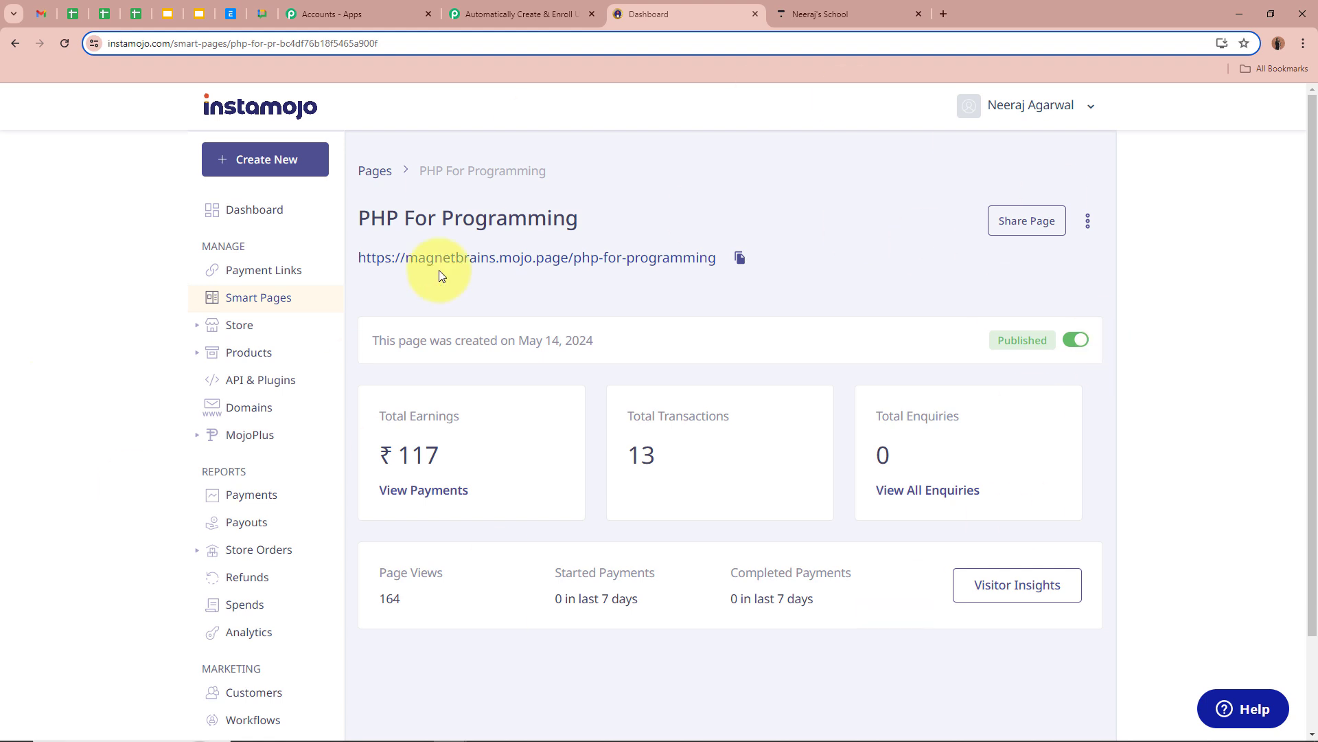
Open the PHP For Programming smart page in Instamojo's Edit Page editor.
left_click_drag(371, 218, 599, 221)
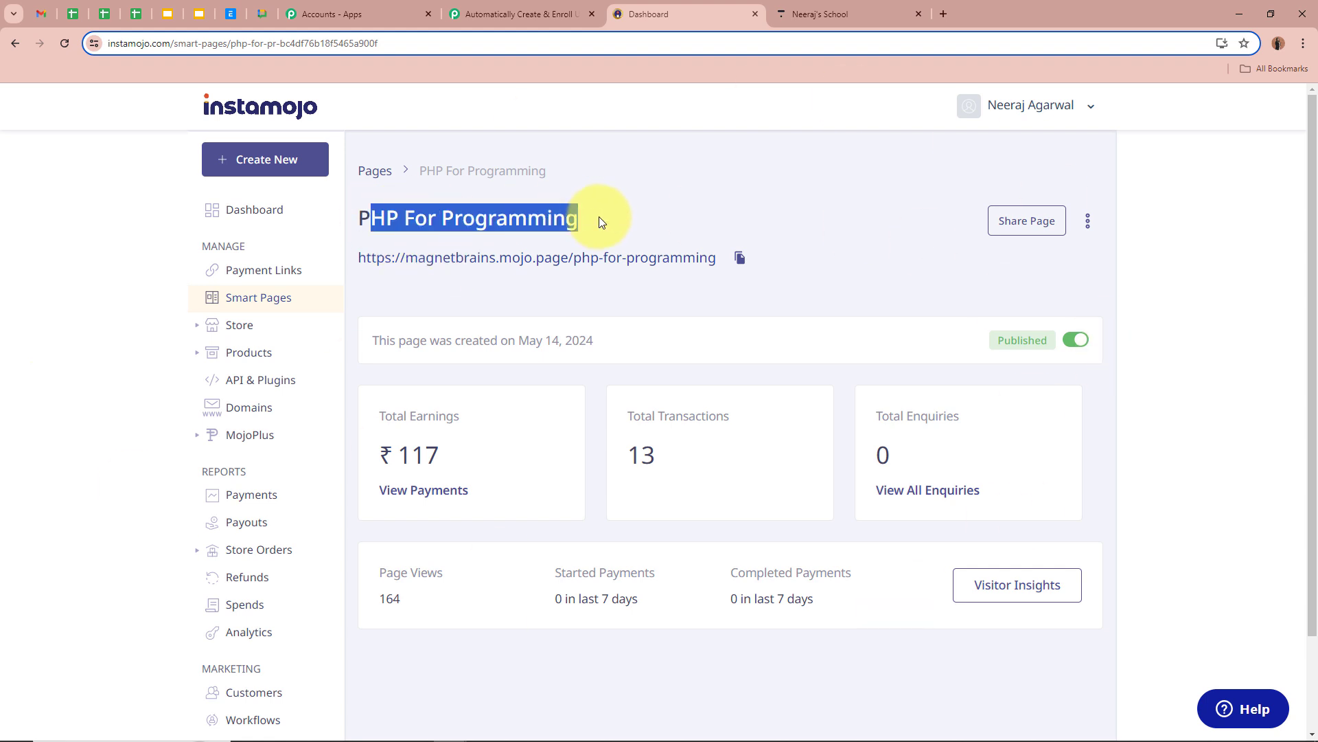
left_click(599, 221)
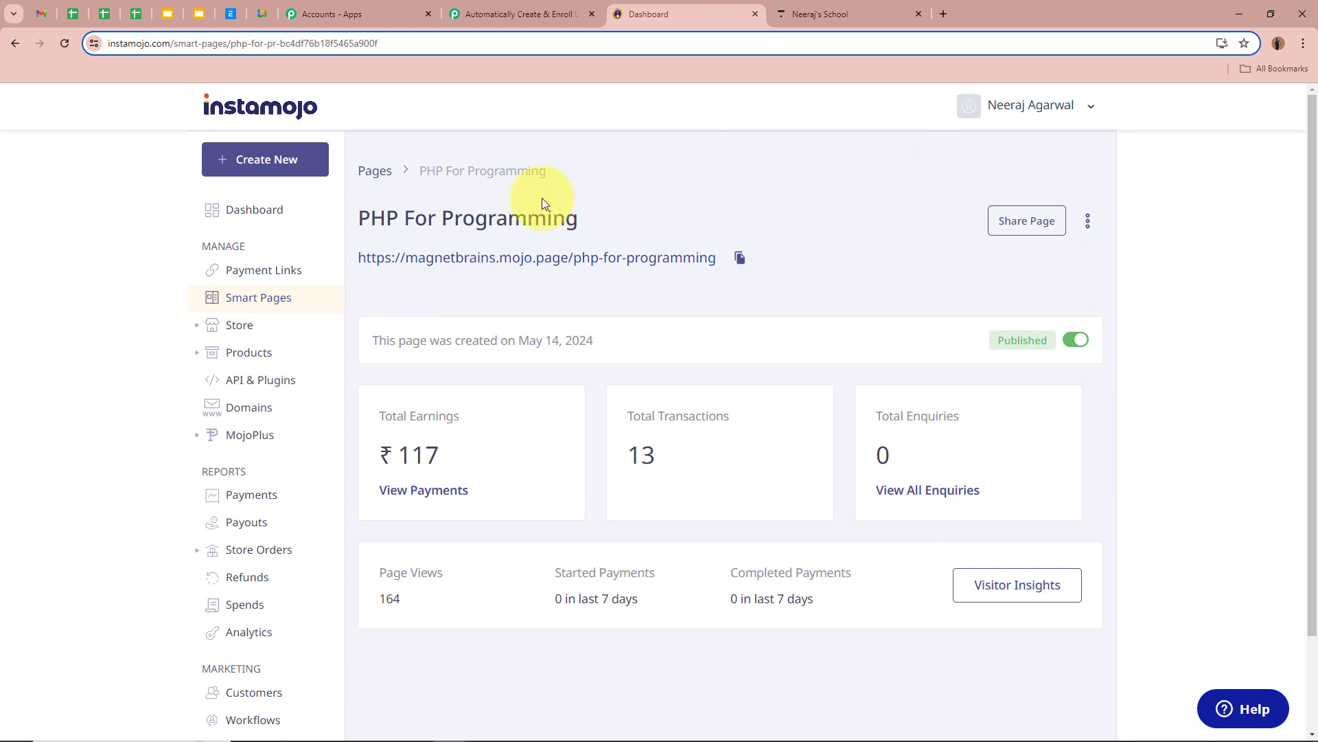
left_click_drag(359, 217, 607, 220)
left_click(608, 220)
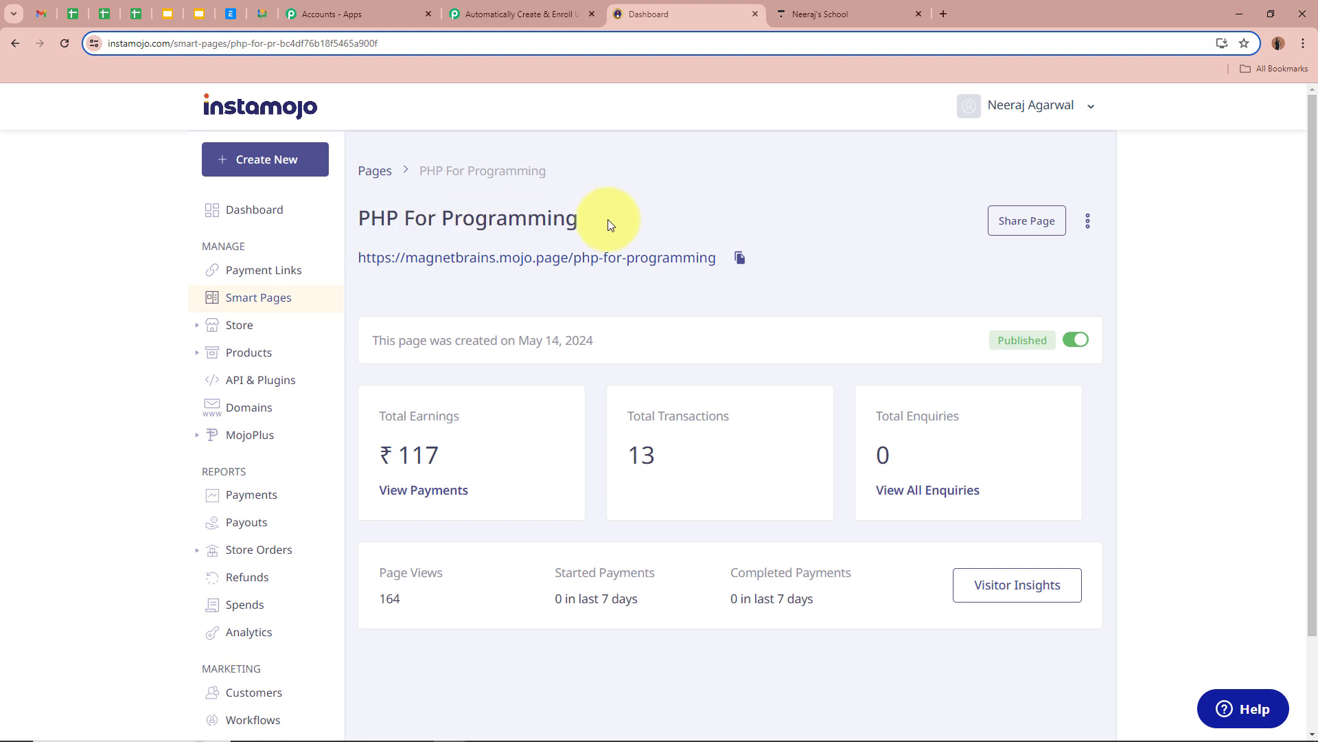
left_click(852, 14)
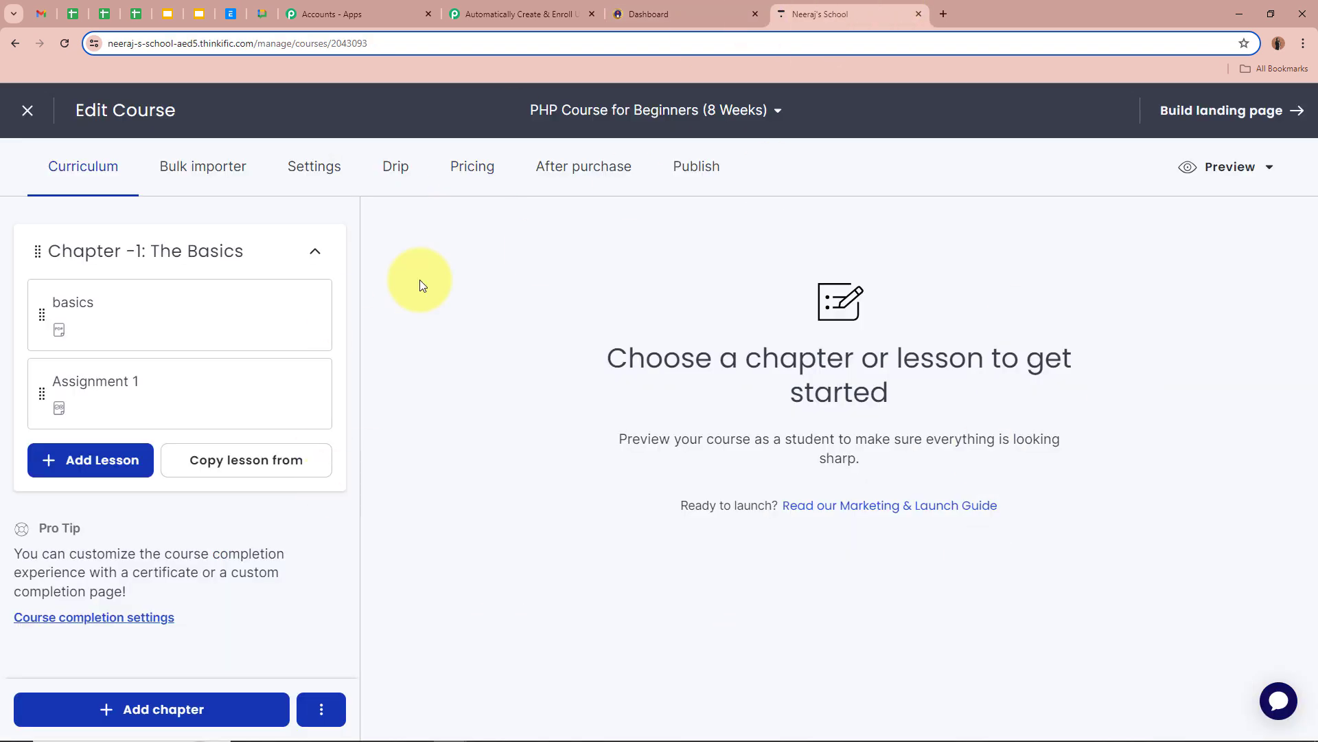
left_click(687, 14)
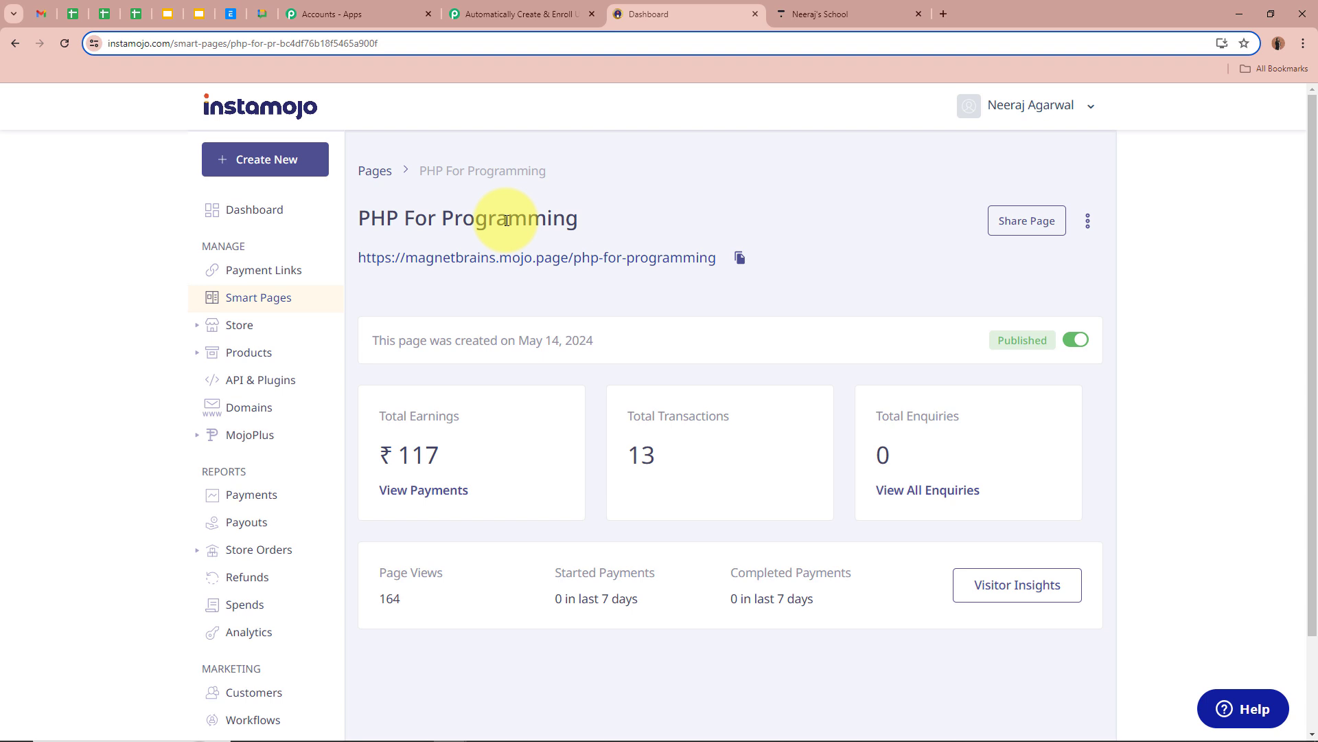
left_click(1089, 223)
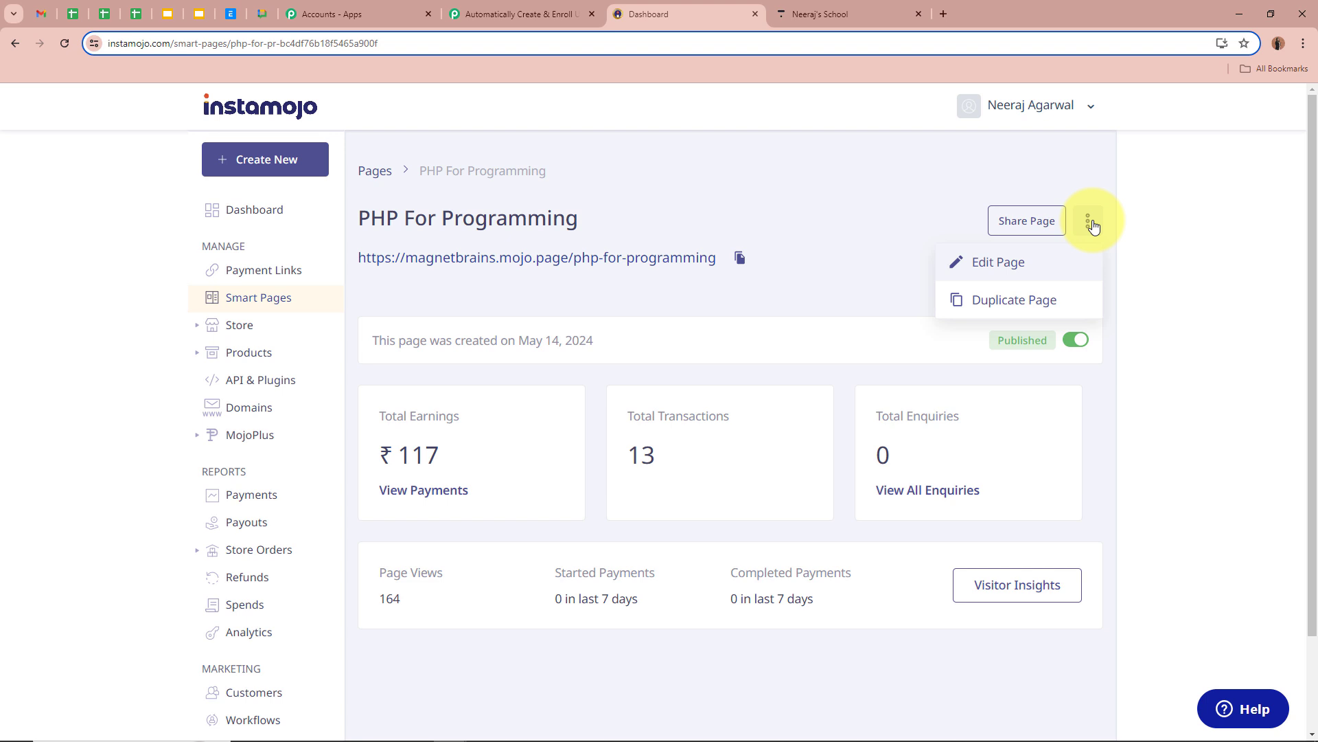
left_click(1023, 271)
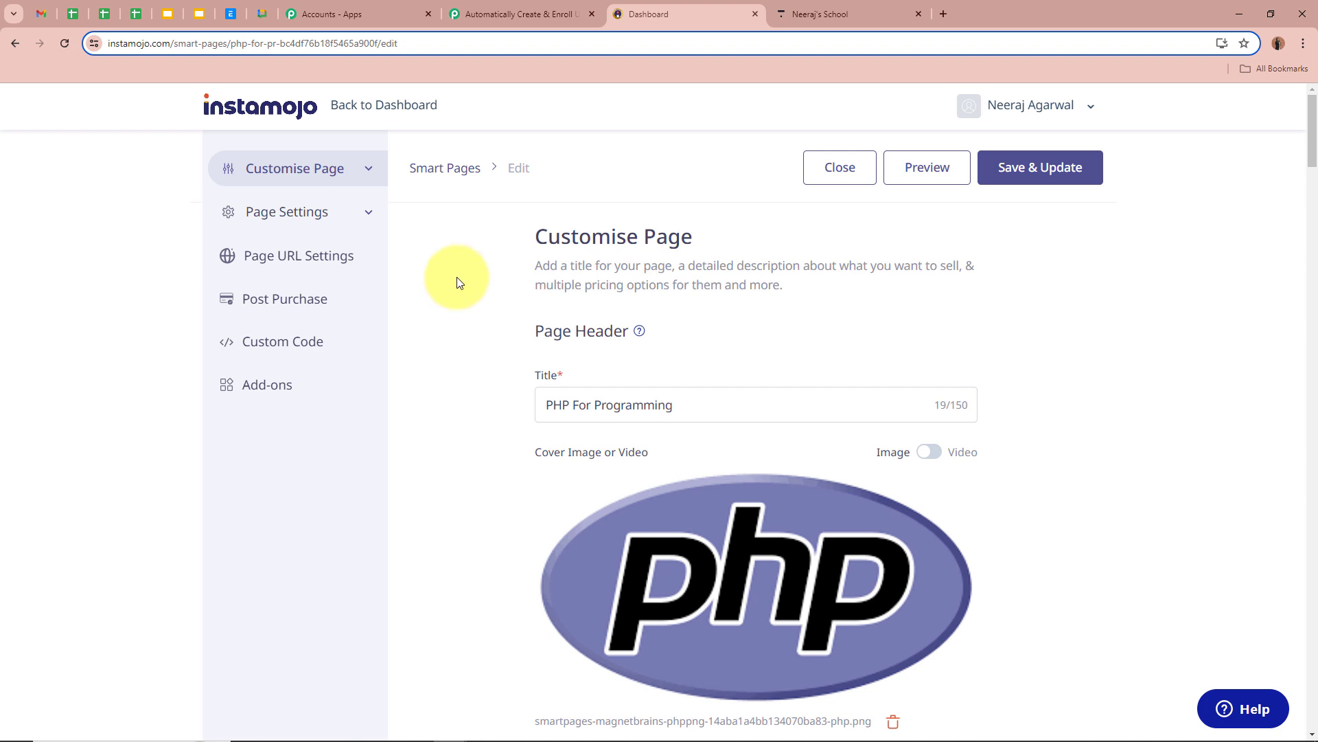
Turn on Add Webhook in Page Settings and paste the Pabbly webhook URL.
left_click(293, 213)
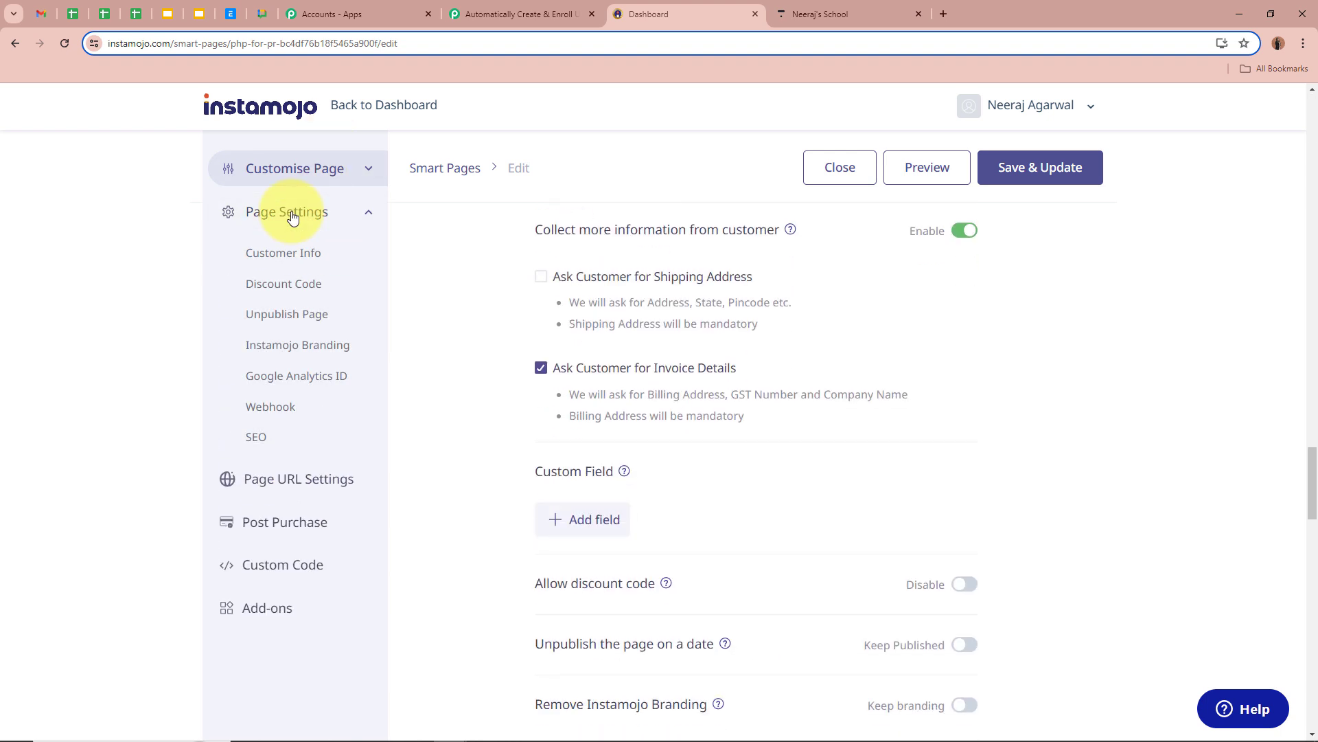
scroll(436, 419, "down", 5)
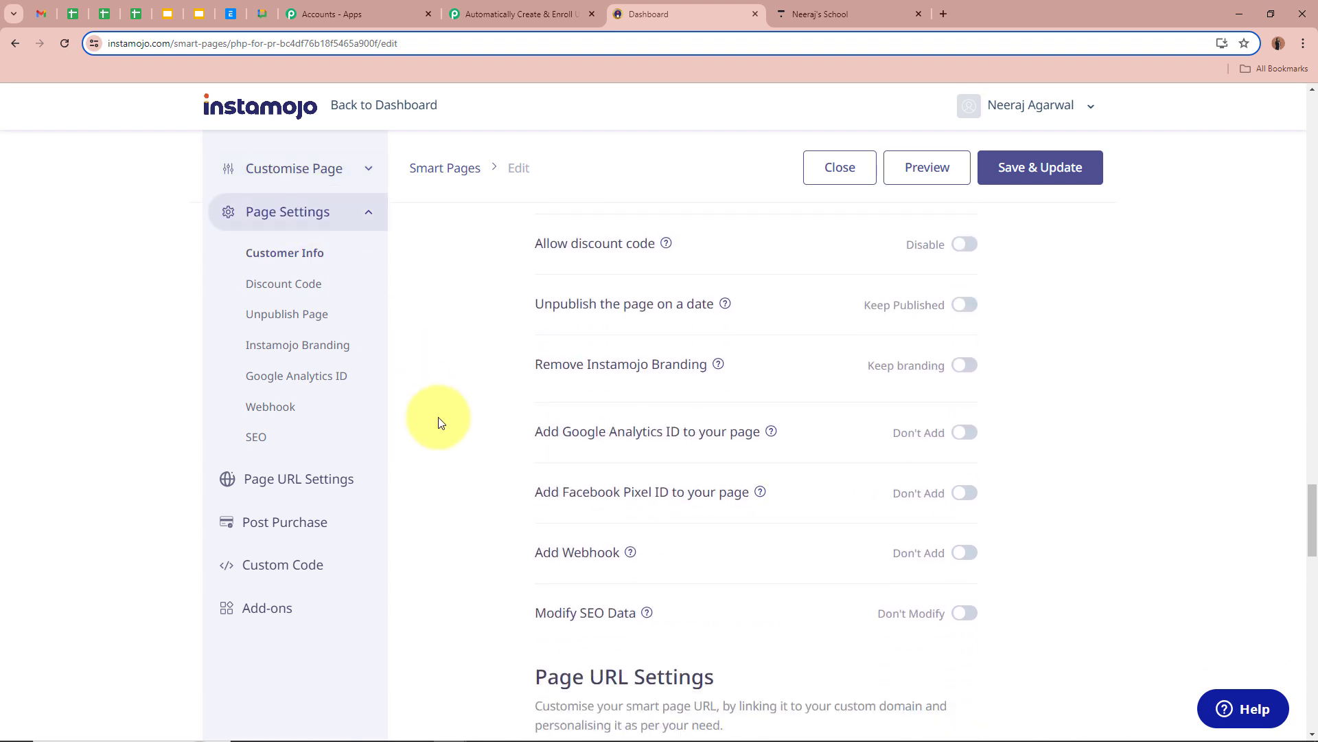
scroll(440, 422, "down", 2)
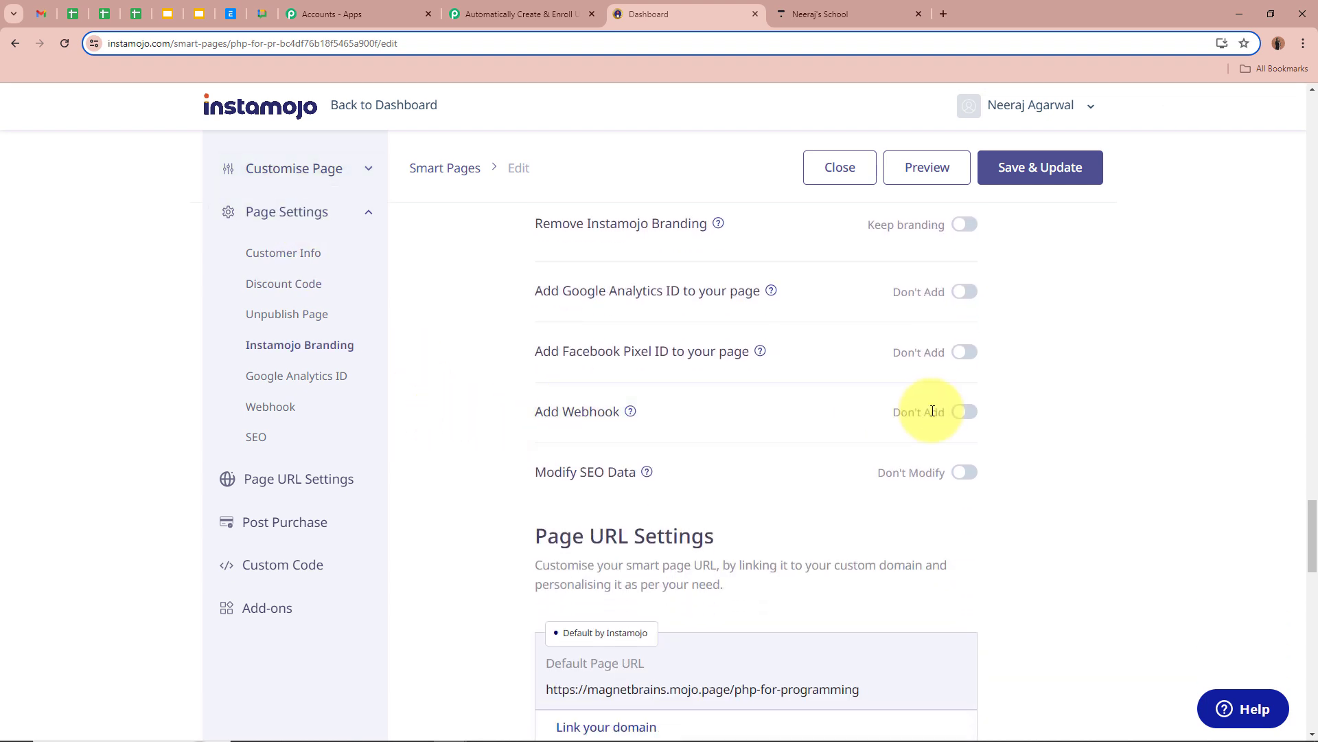
left_click(963, 412)
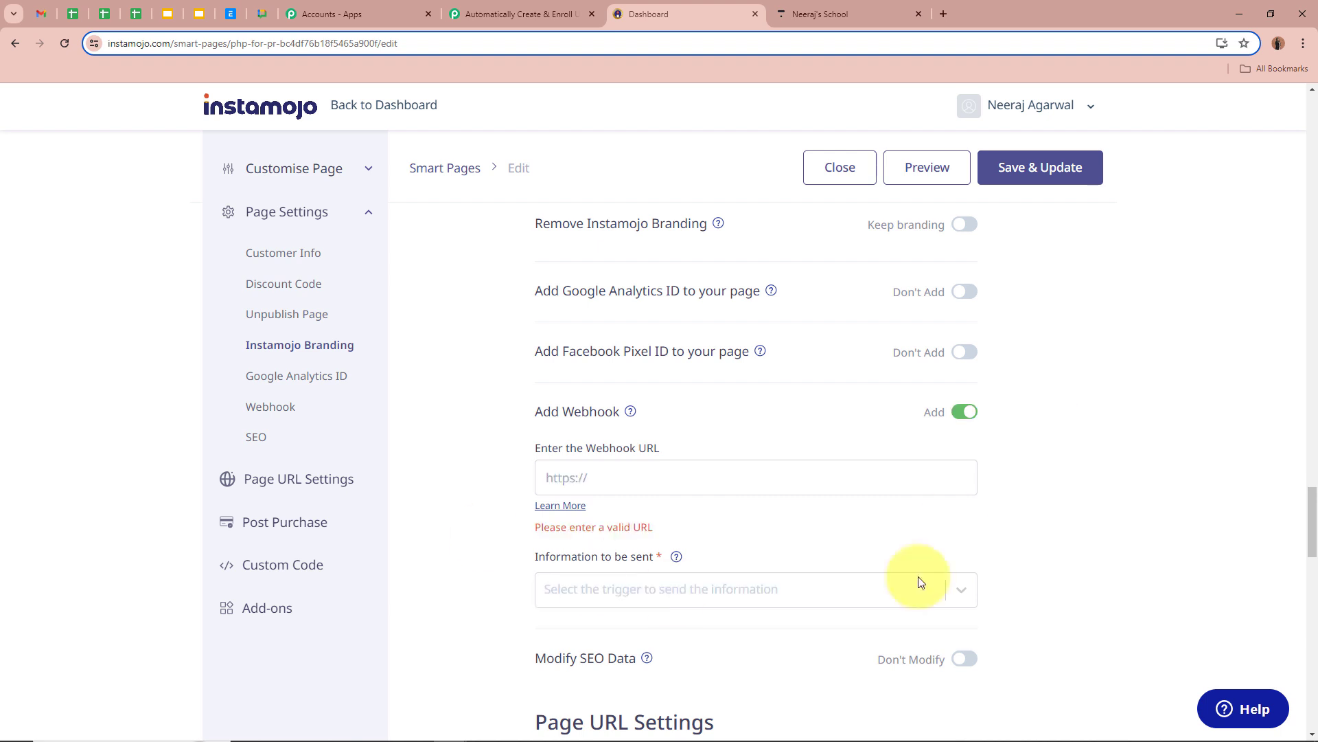
left_click_drag(531, 450, 649, 454)
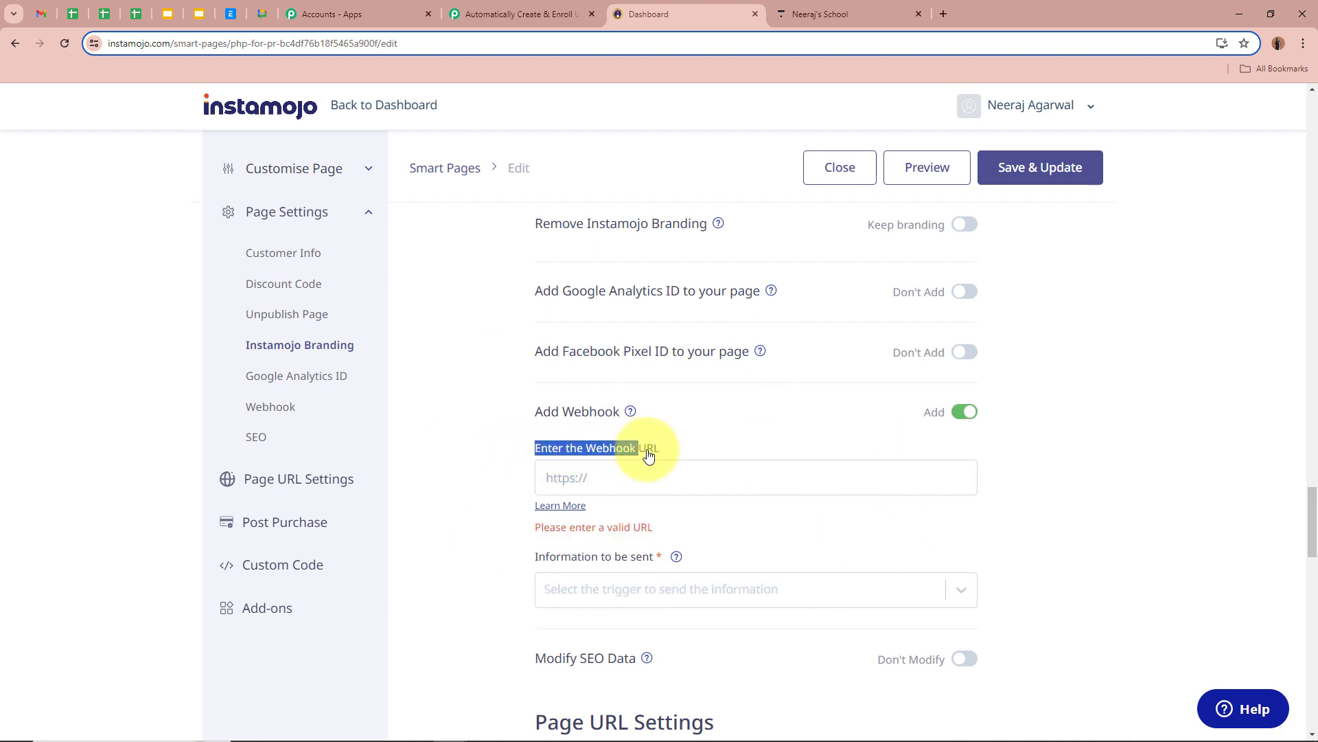
left_click_drag(533, 554, 661, 560)
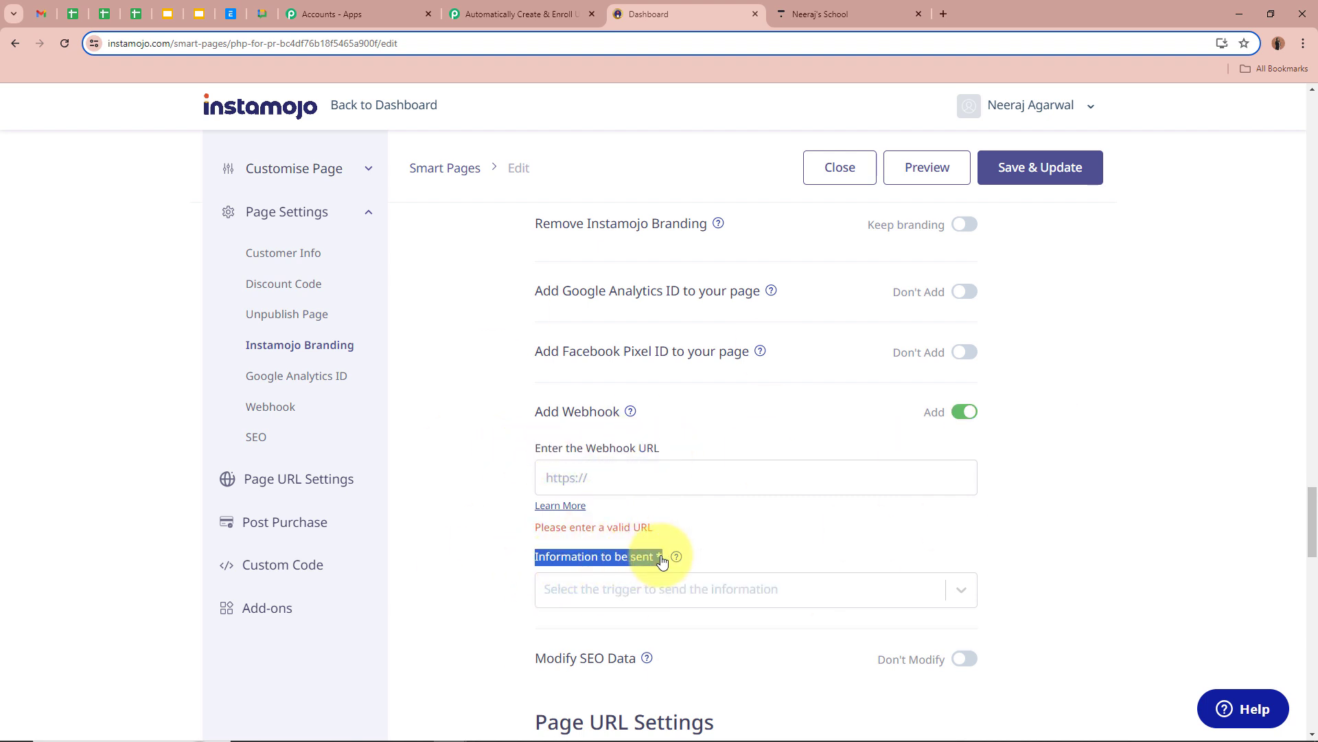
left_click(625, 483)
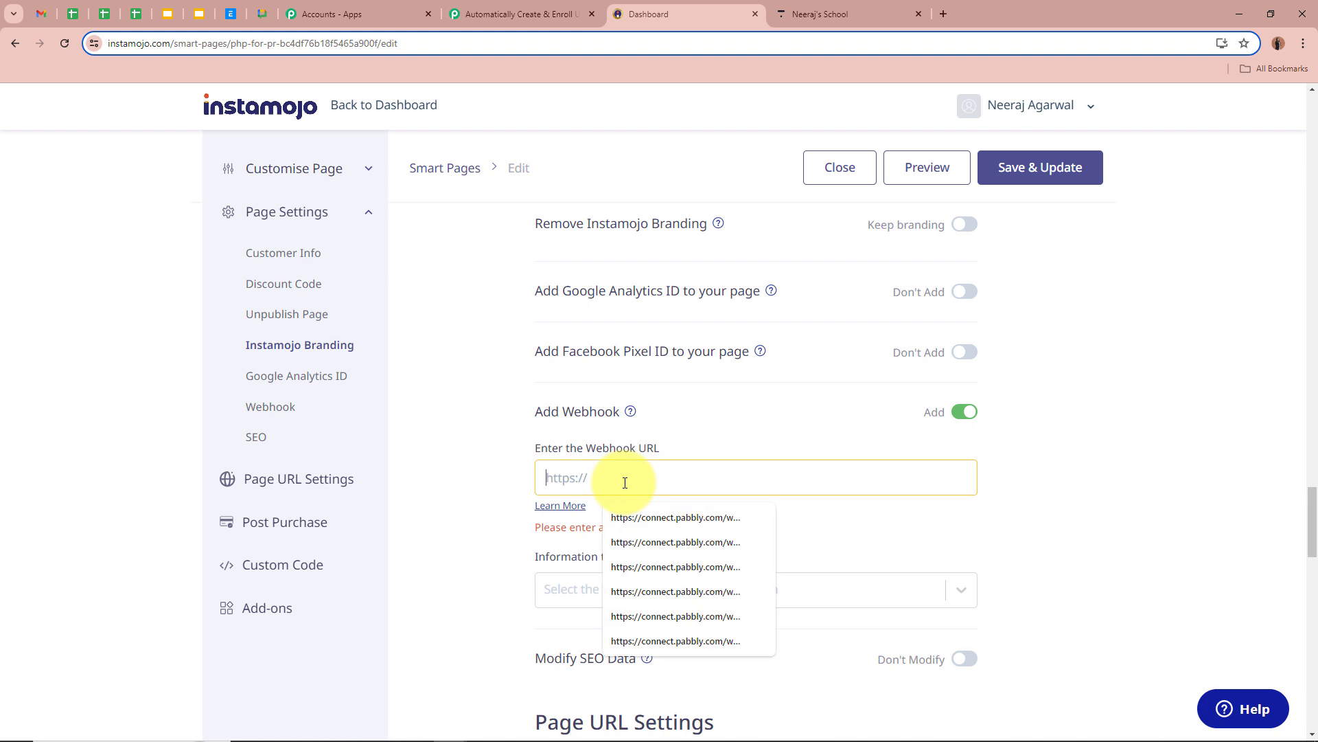
key("ctrl+v")
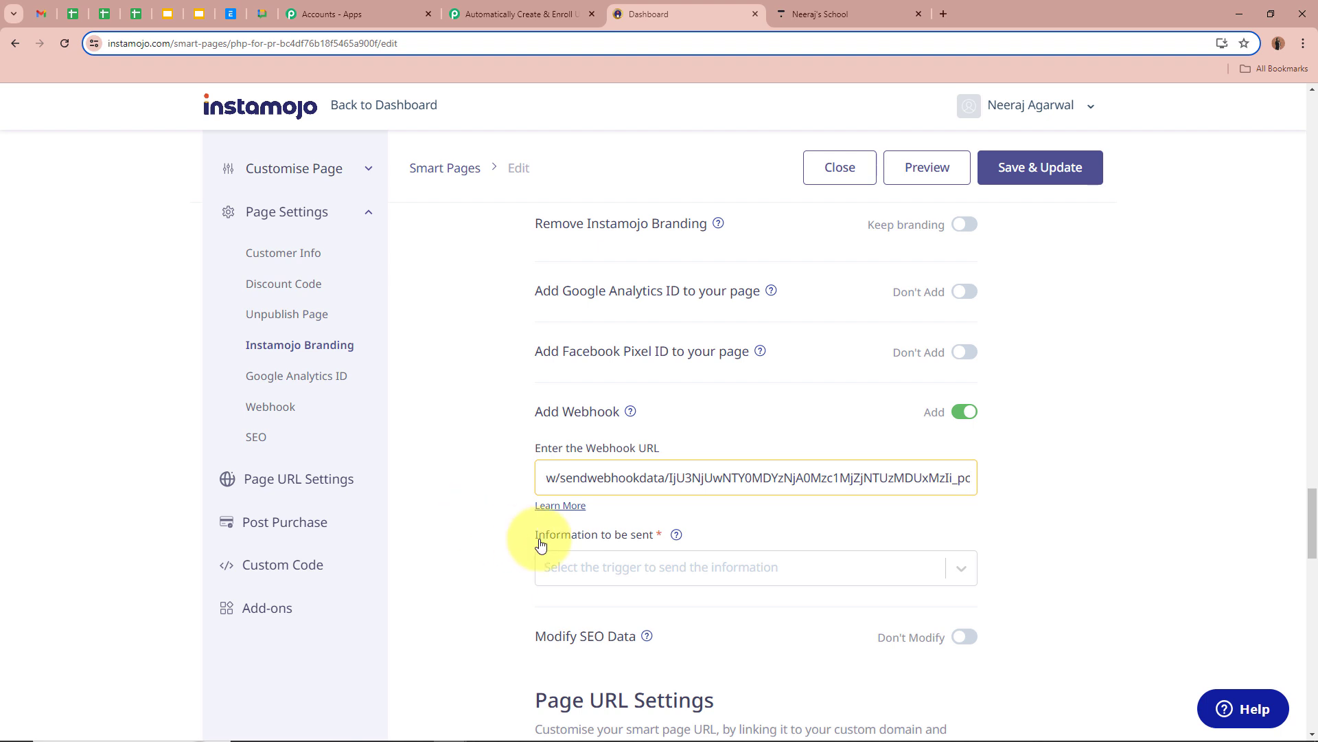
Set the webhook to send information on Successful Payments.
left_click_drag(539, 537, 661, 543)
left_click(441, 542)
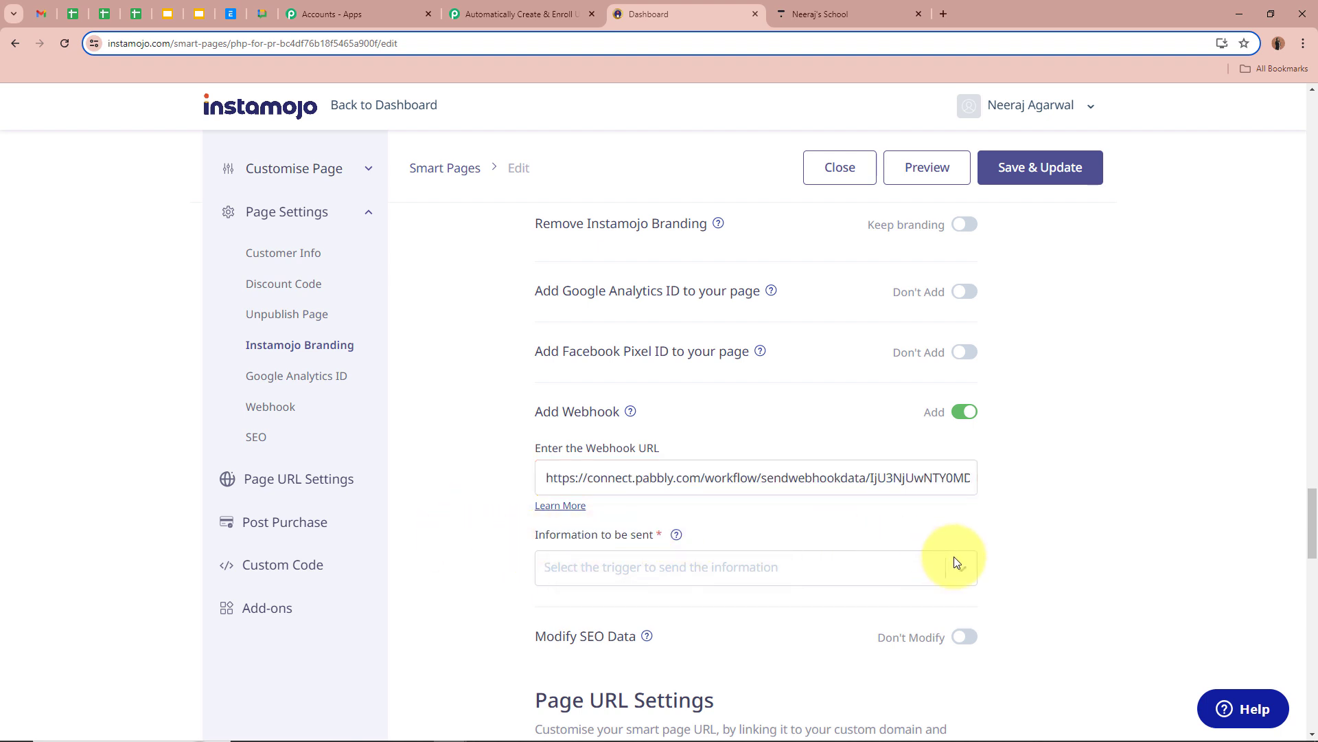
left_click(964, 573)
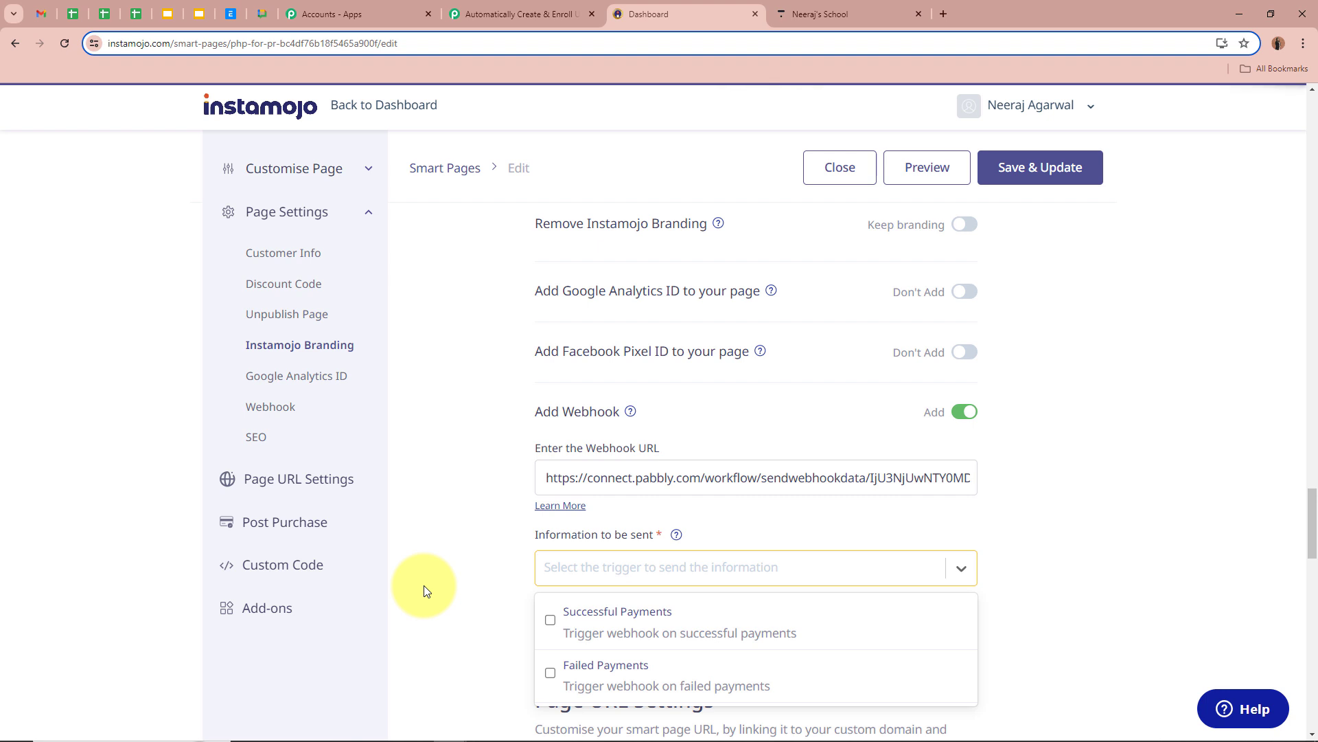
left_click(550, 620)
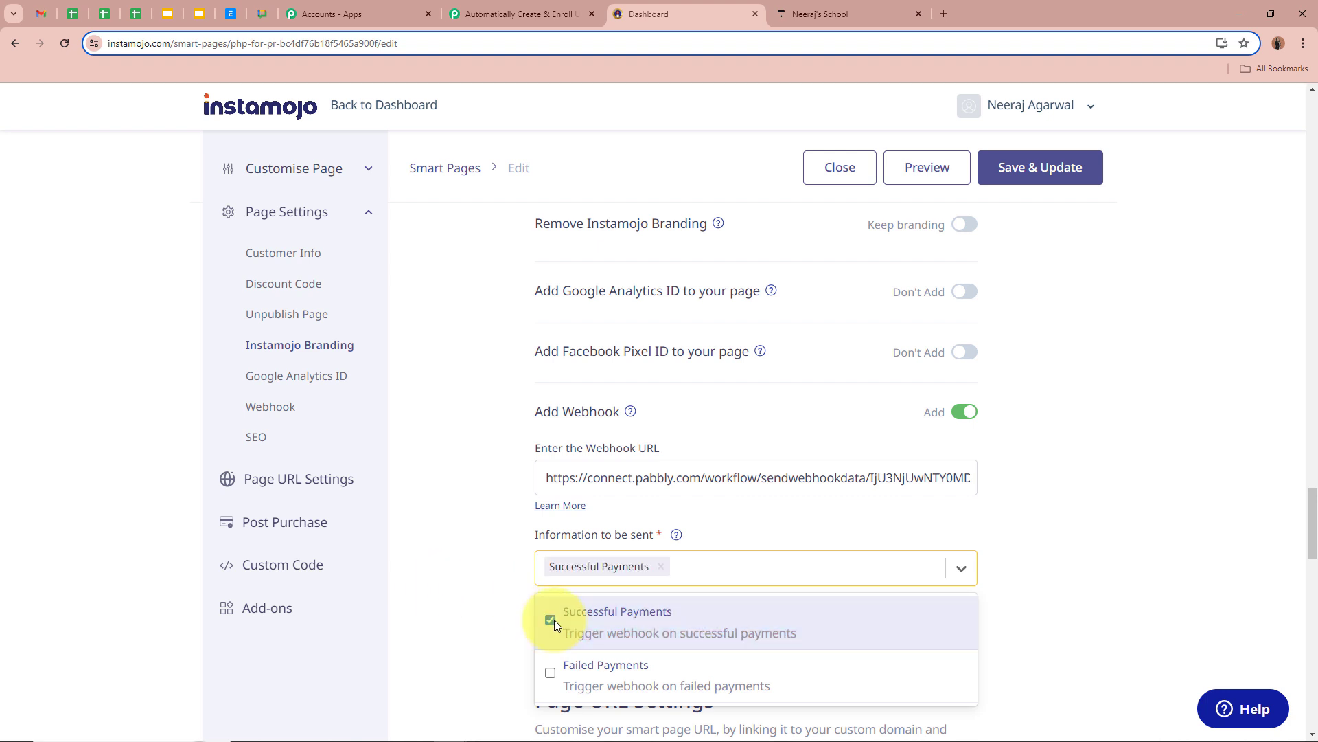
left_click(472, 566)
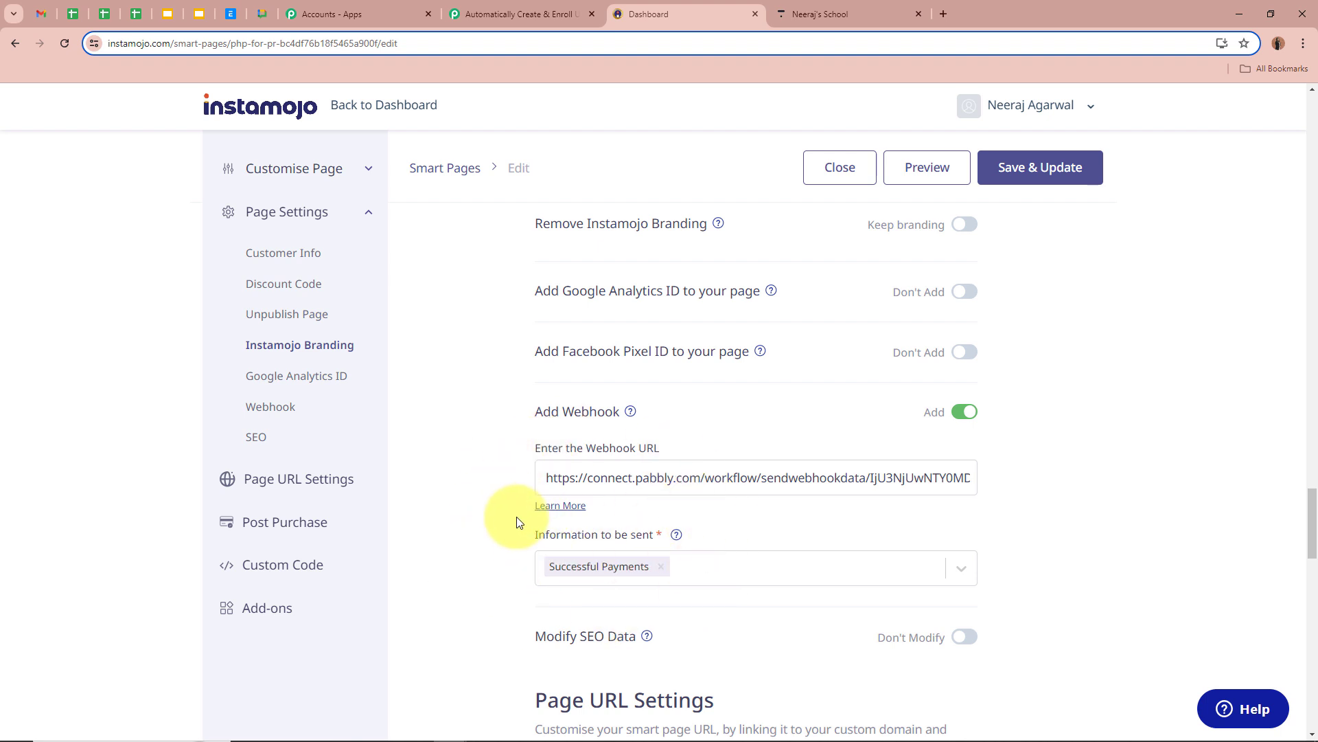
Save and update the page, confirming the changes.
left_click(1061, 180)
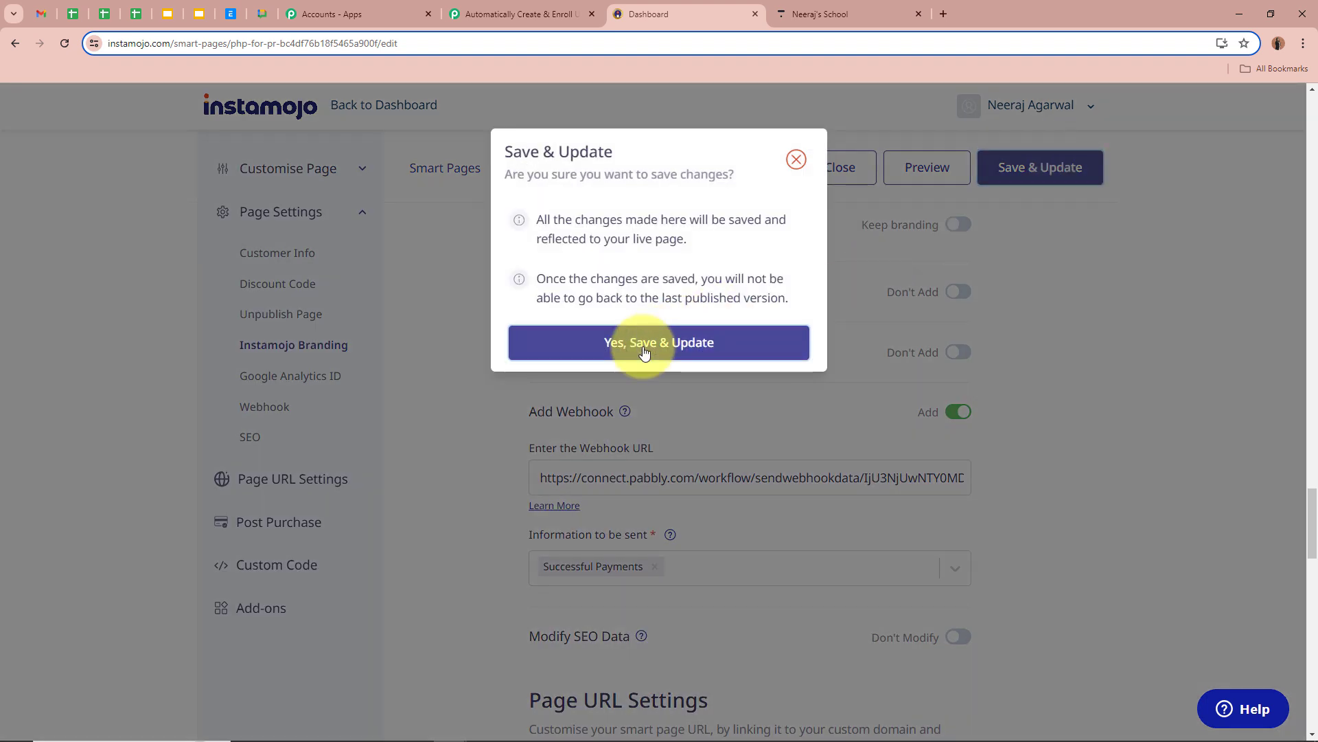
left_click(618, 346)
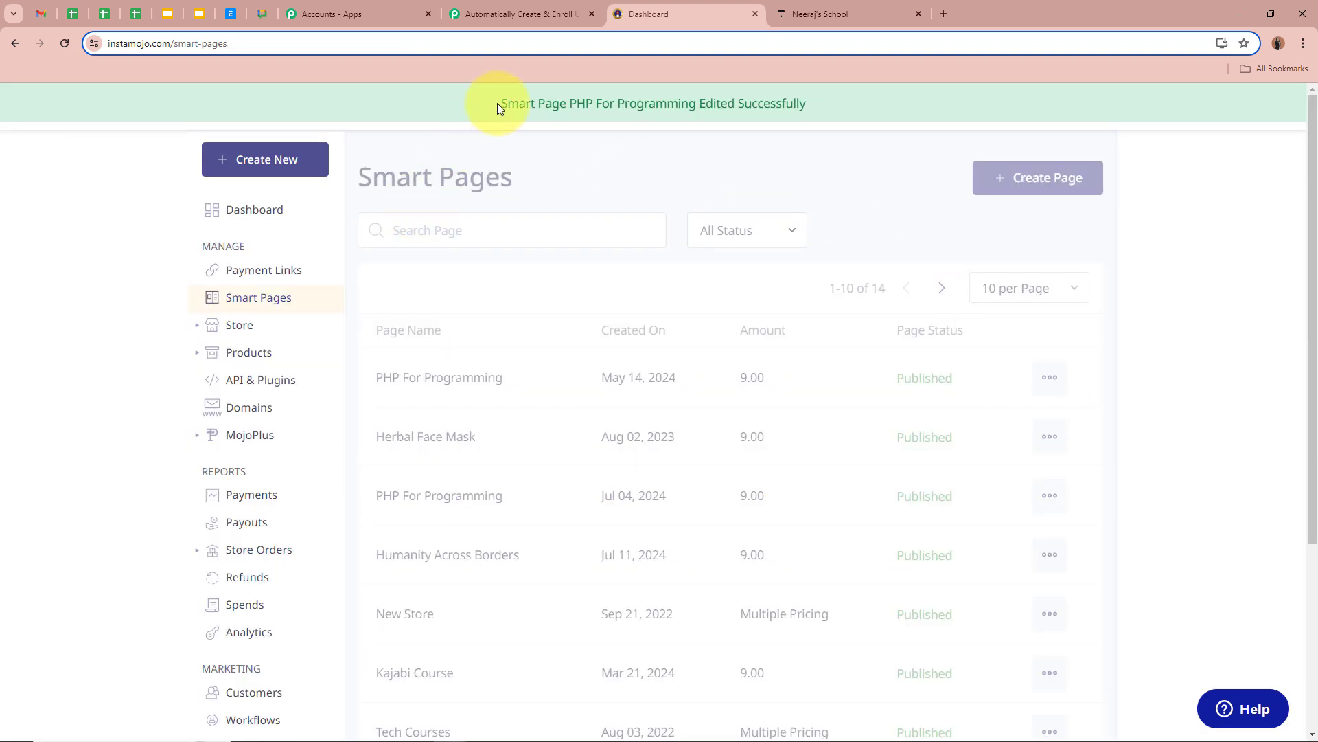
left_click_drag(501, 103, 814, 102)
left_click(811, 159)
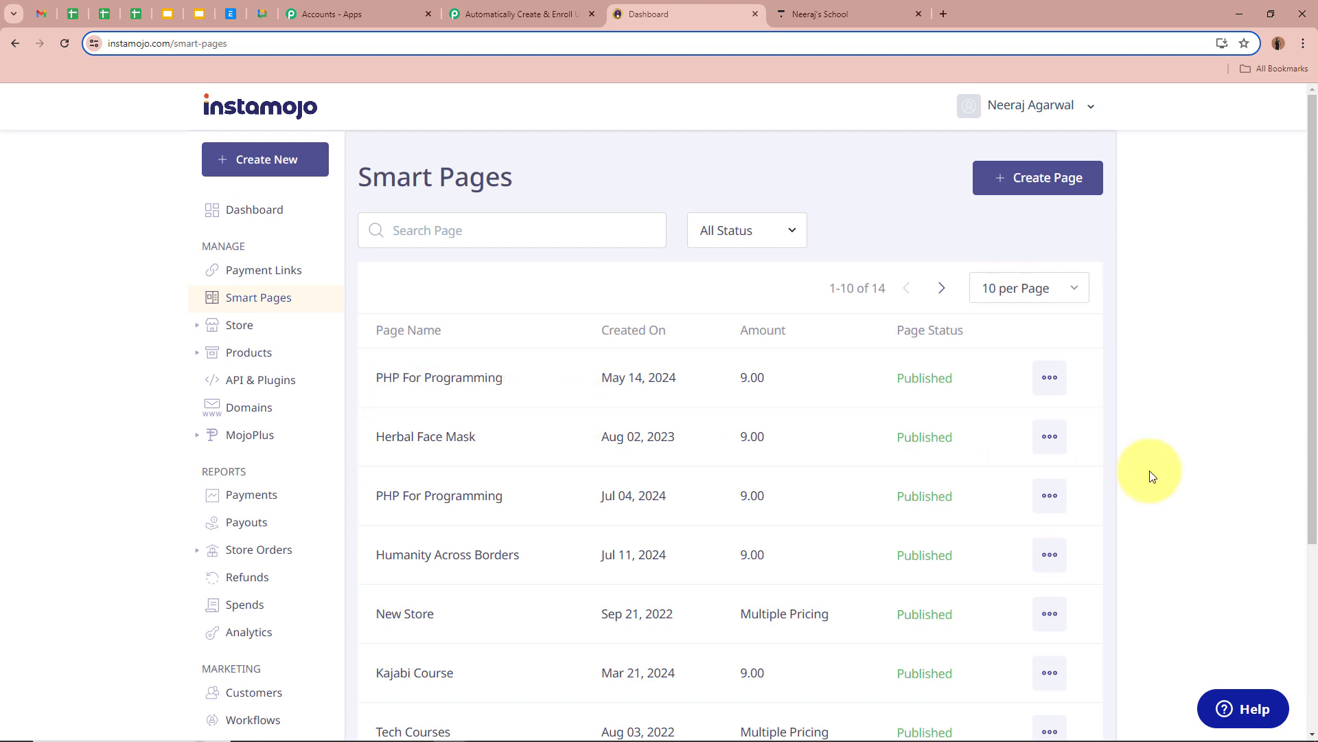
Open the PHP For Programming page overview, checking it against the Pabbly workflow tab.
left_click(412, 375)
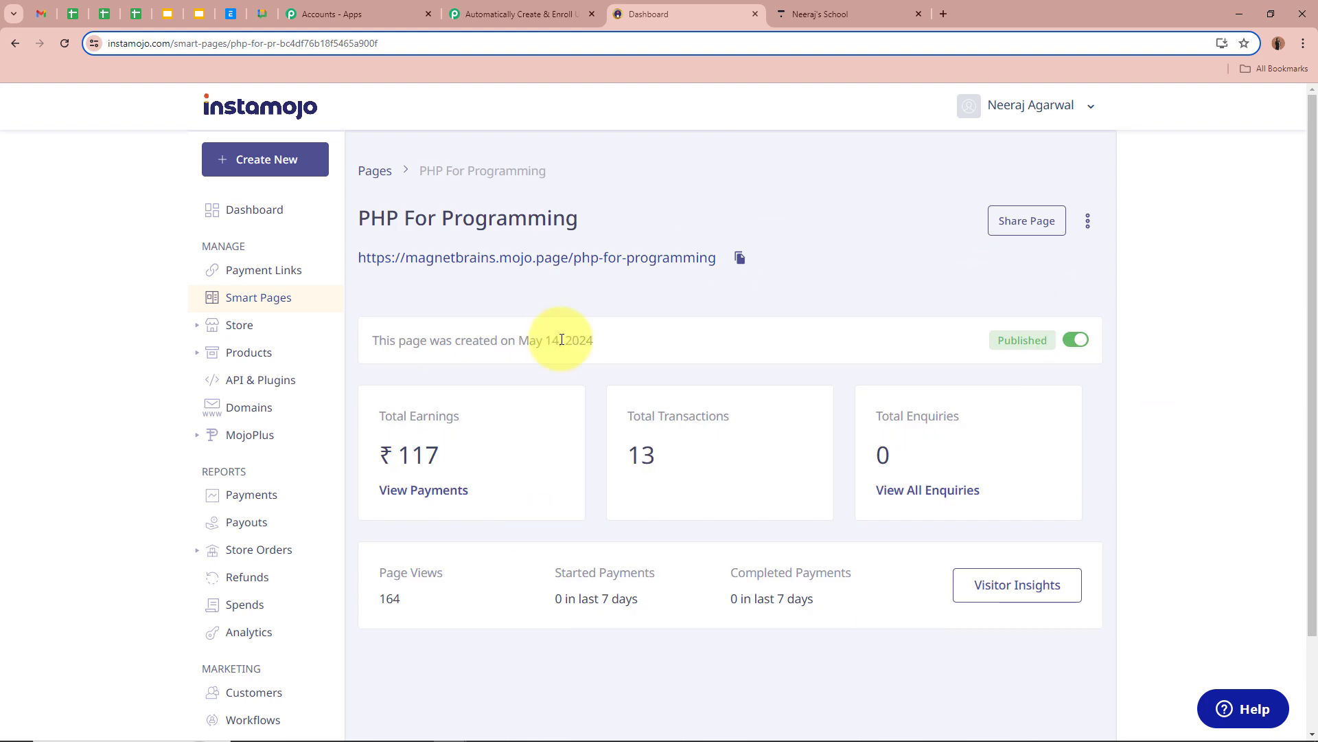
left_click(481, 14)
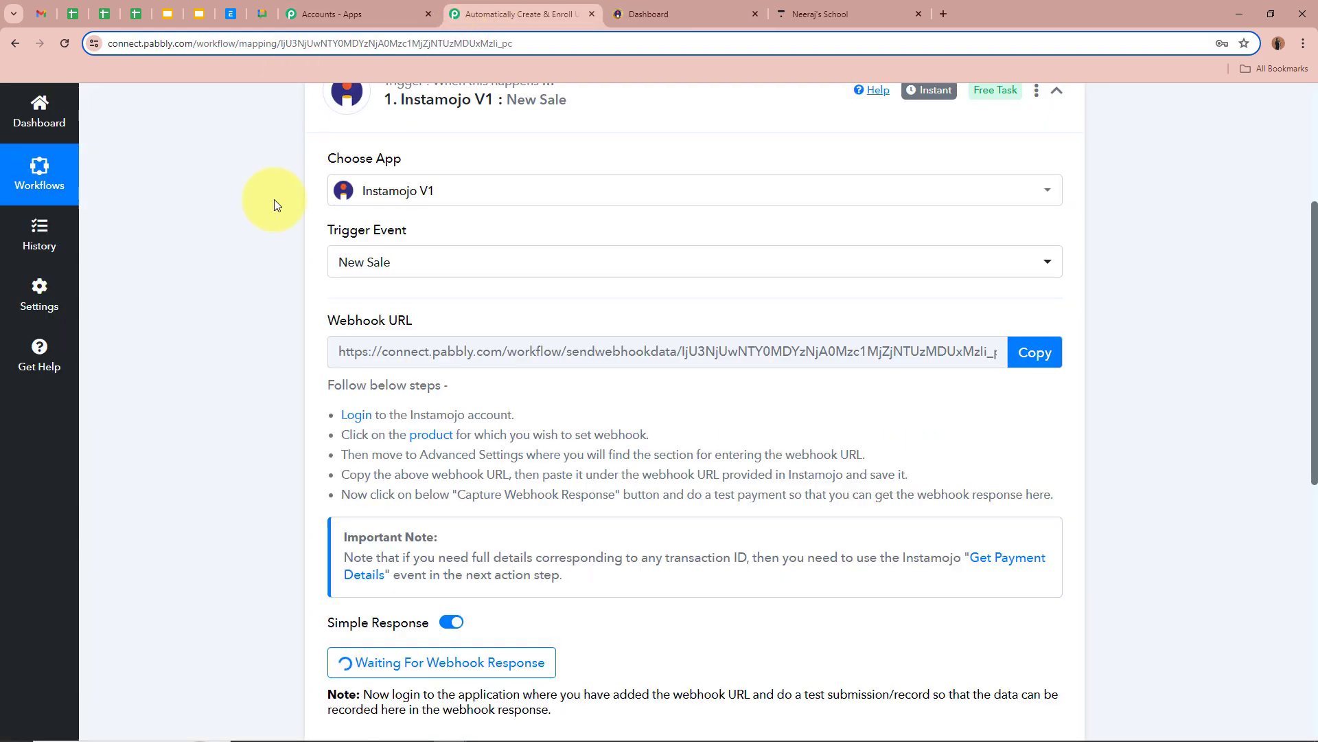
scroll(215, 433, "down", 4)
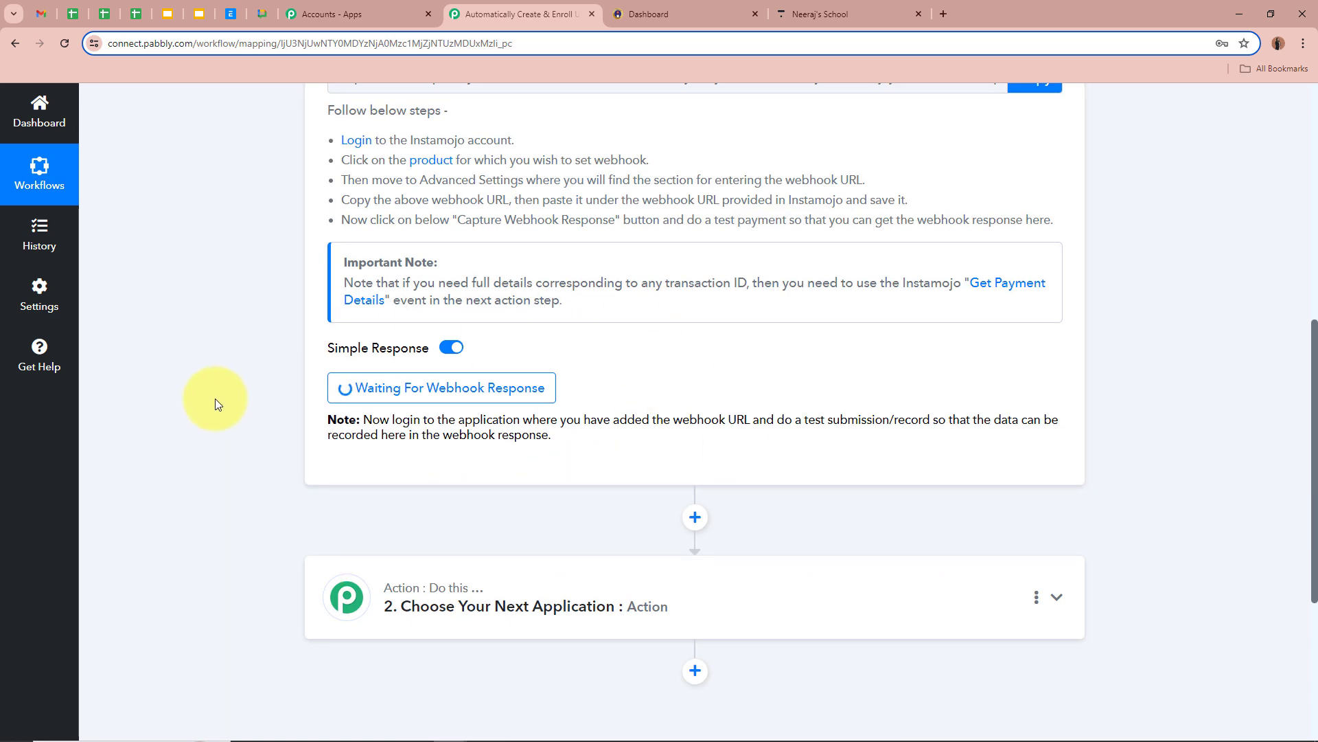
scroll(216, 401, "up", 4)
scroll(216, 403, "up", 3)
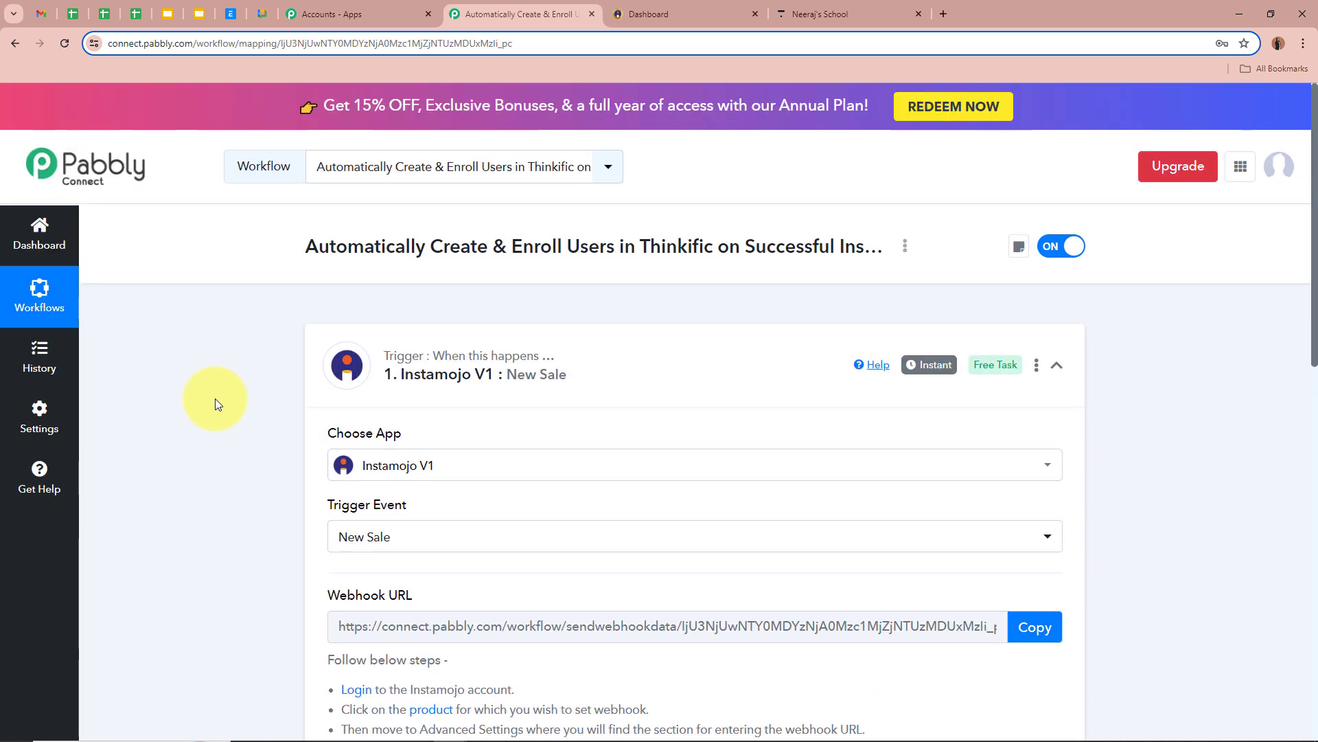
left_click(645, 13)
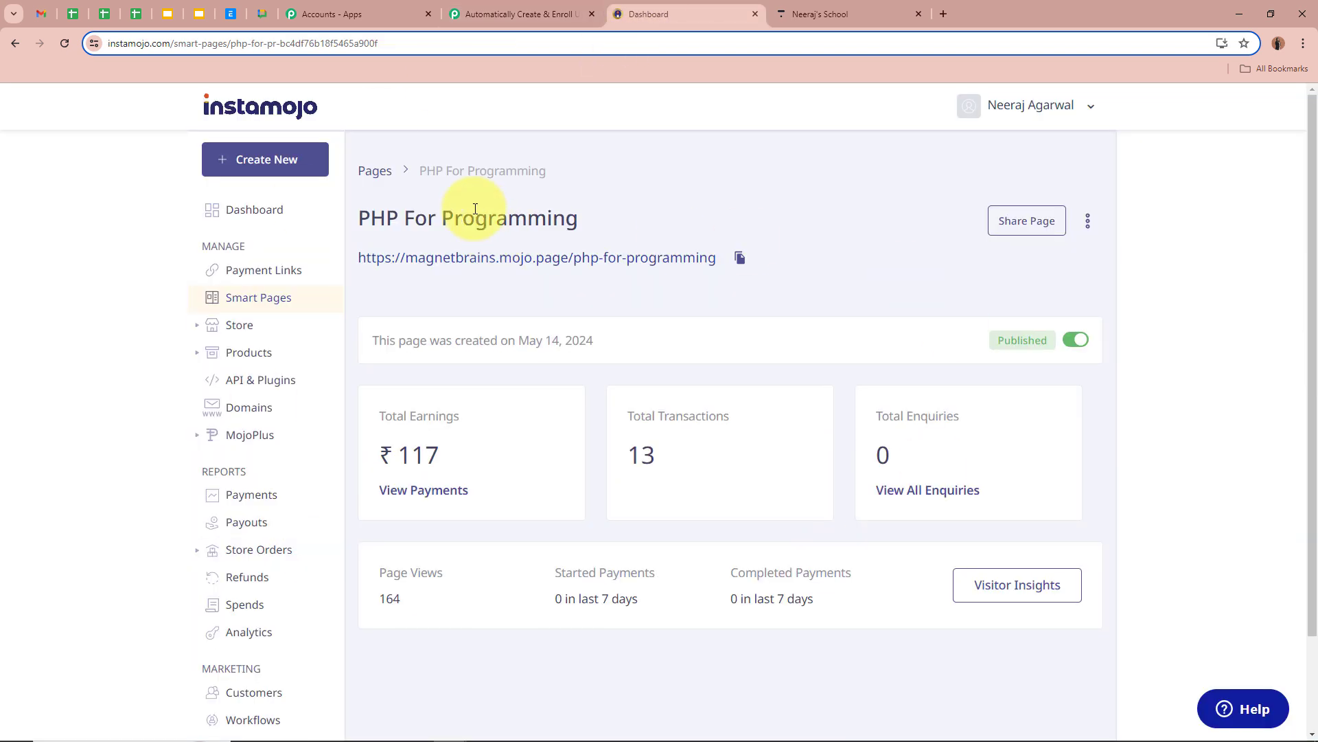
key("ctrl+shift+Tab")
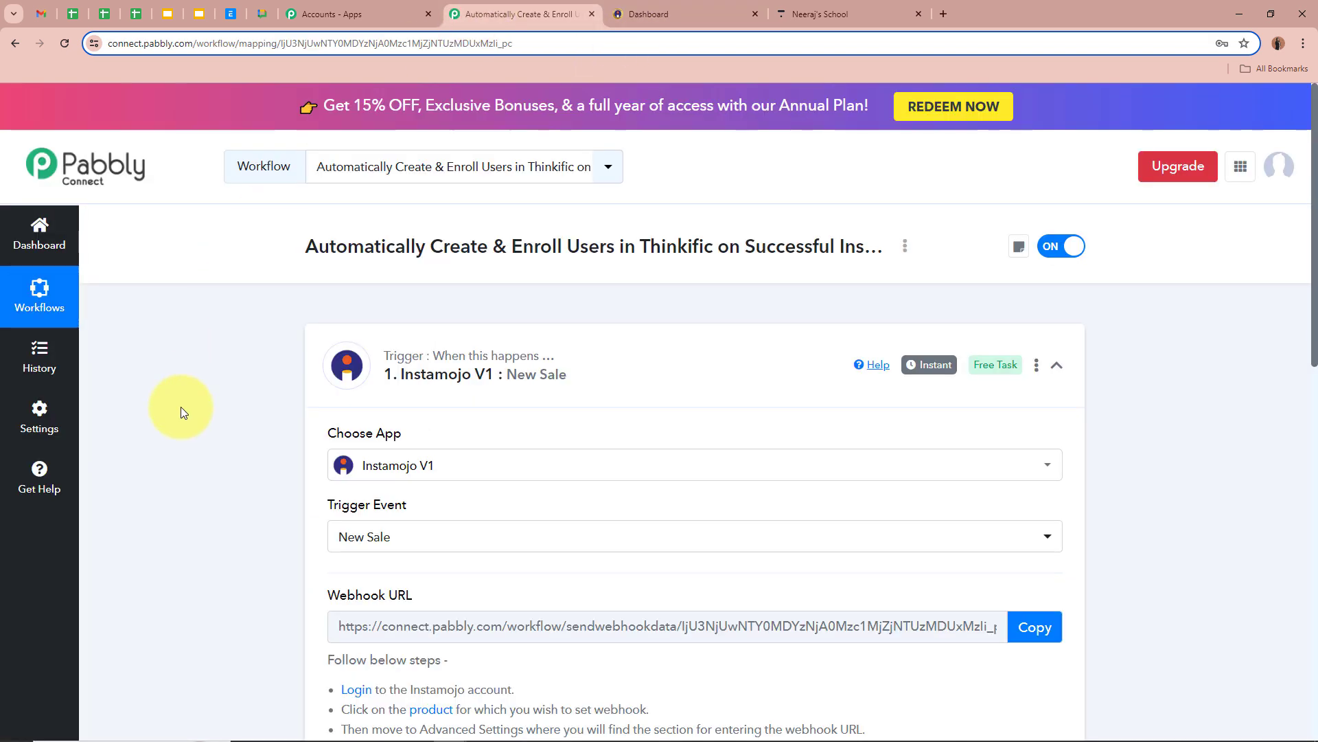
left_click(642, 11)
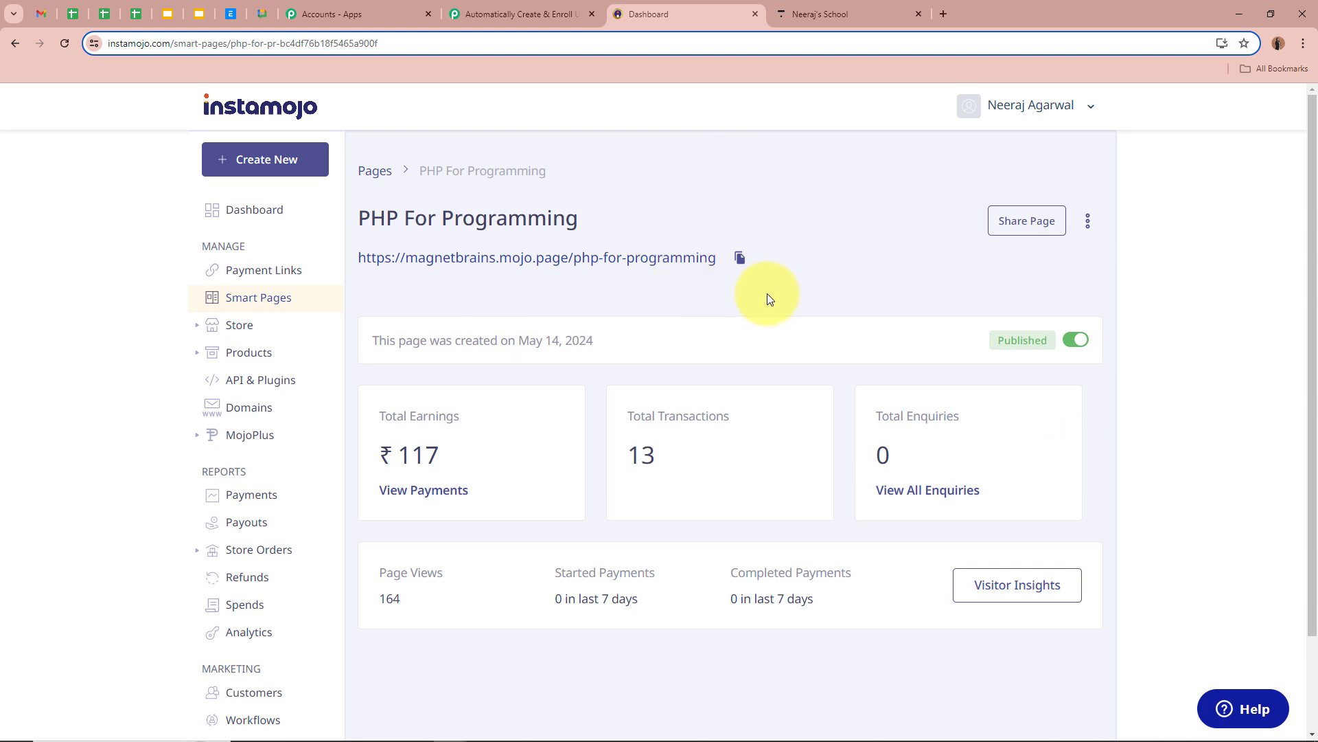
left_click(542, 12)
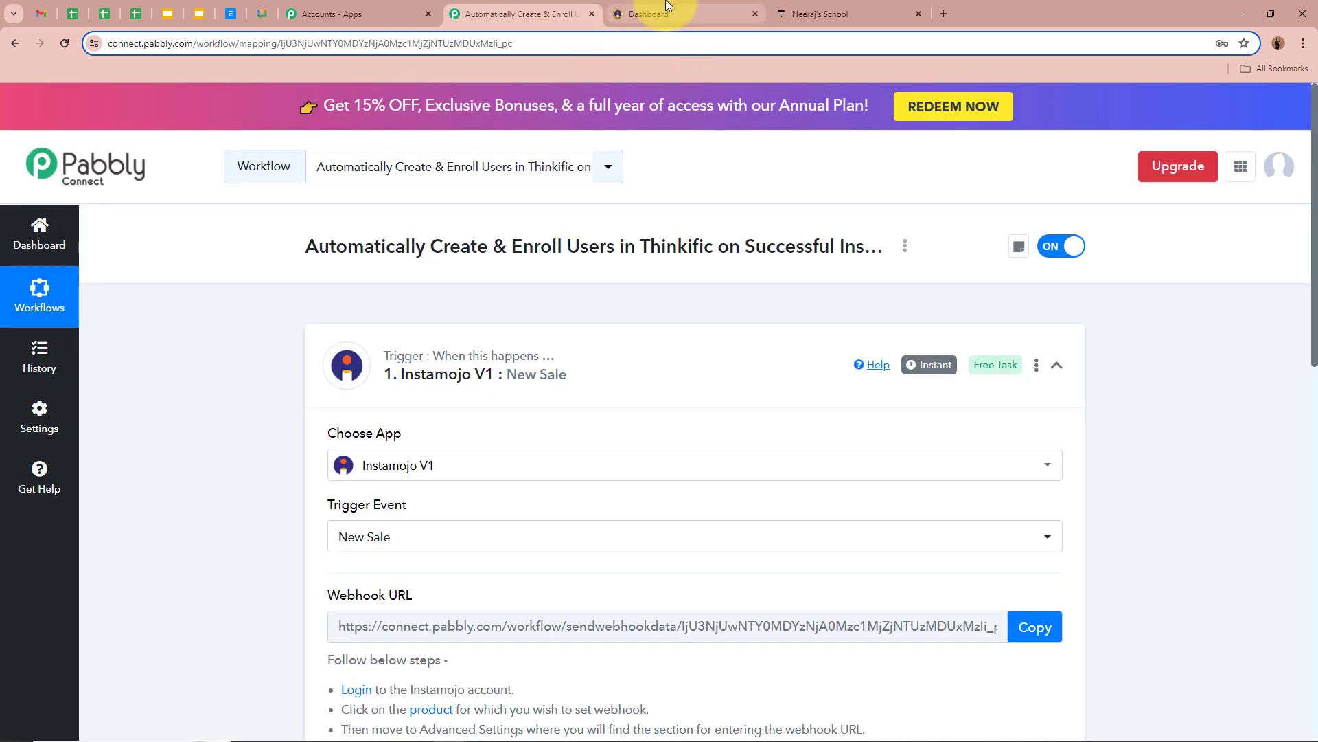
left_click(666, 8)
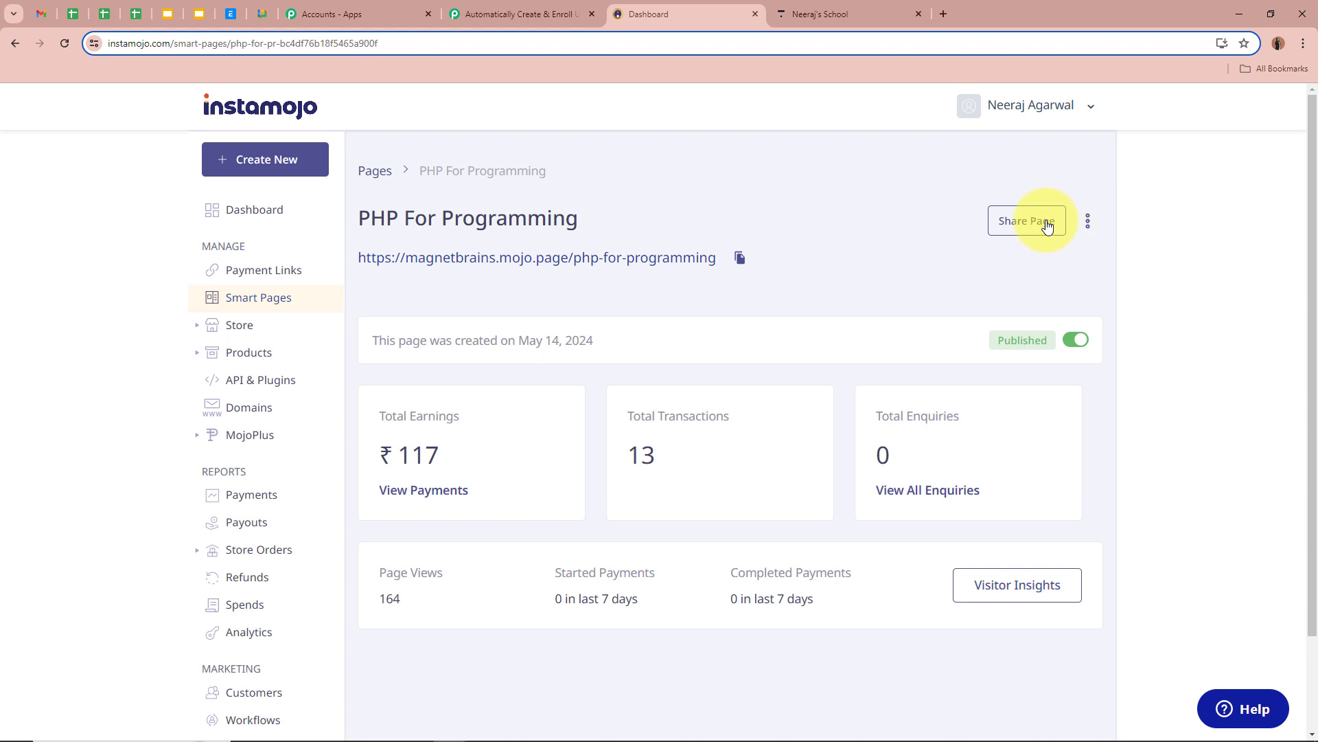
Copy the page's share link and load the public page in a new tab.
left_click(1045, 223)
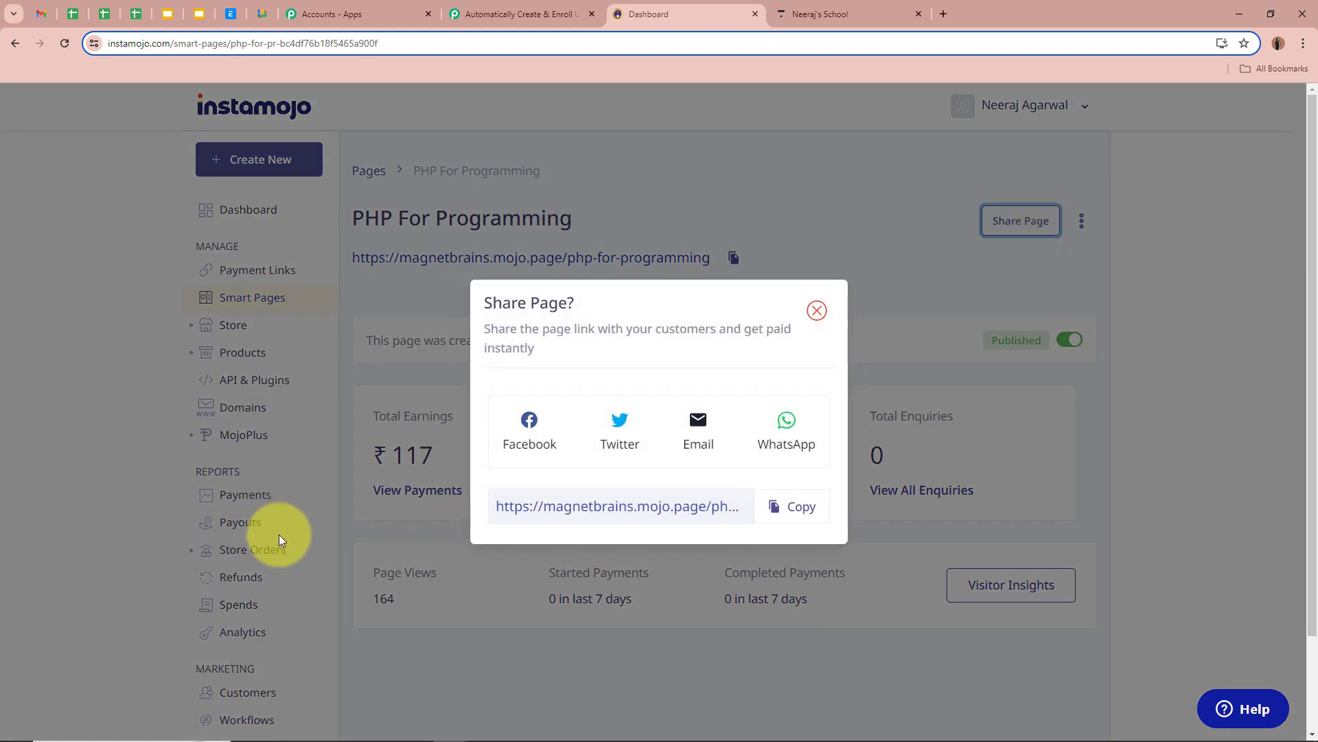
left_click(815, 513)
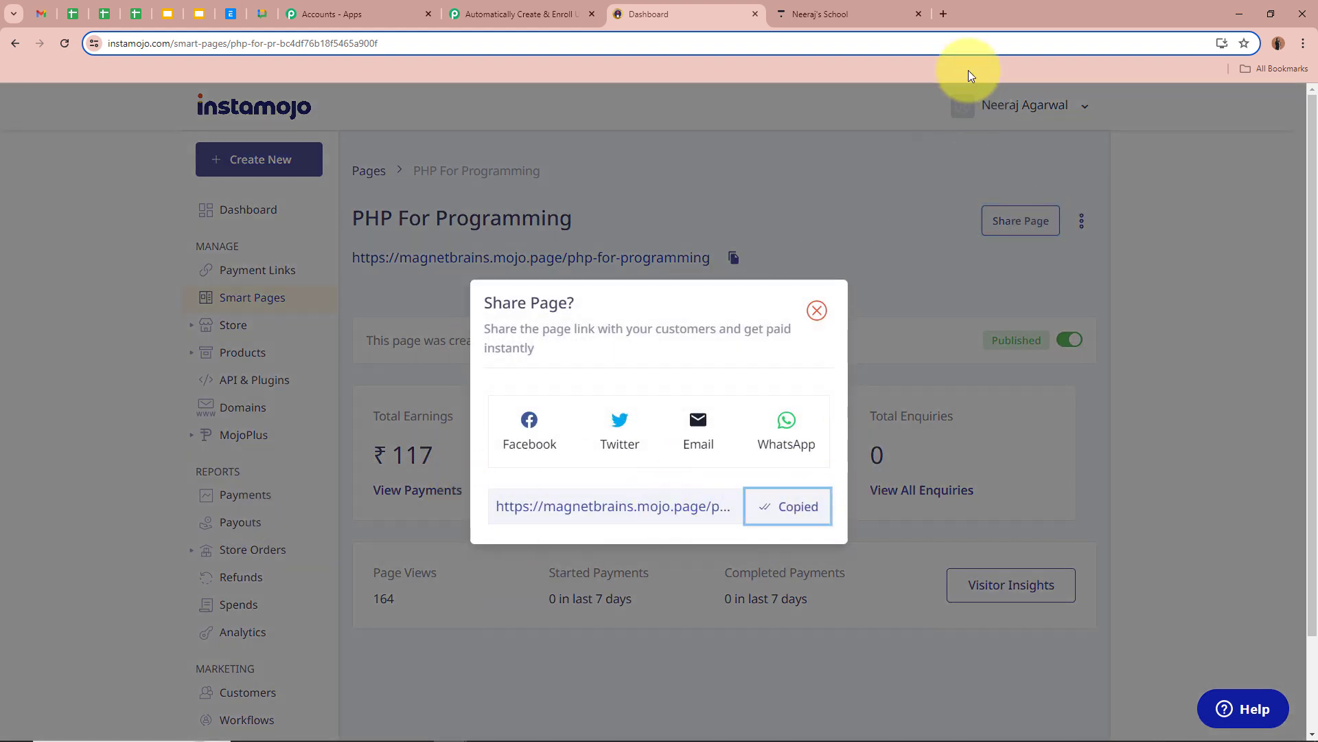
left_click(943, 15)
key("ctrl+v")
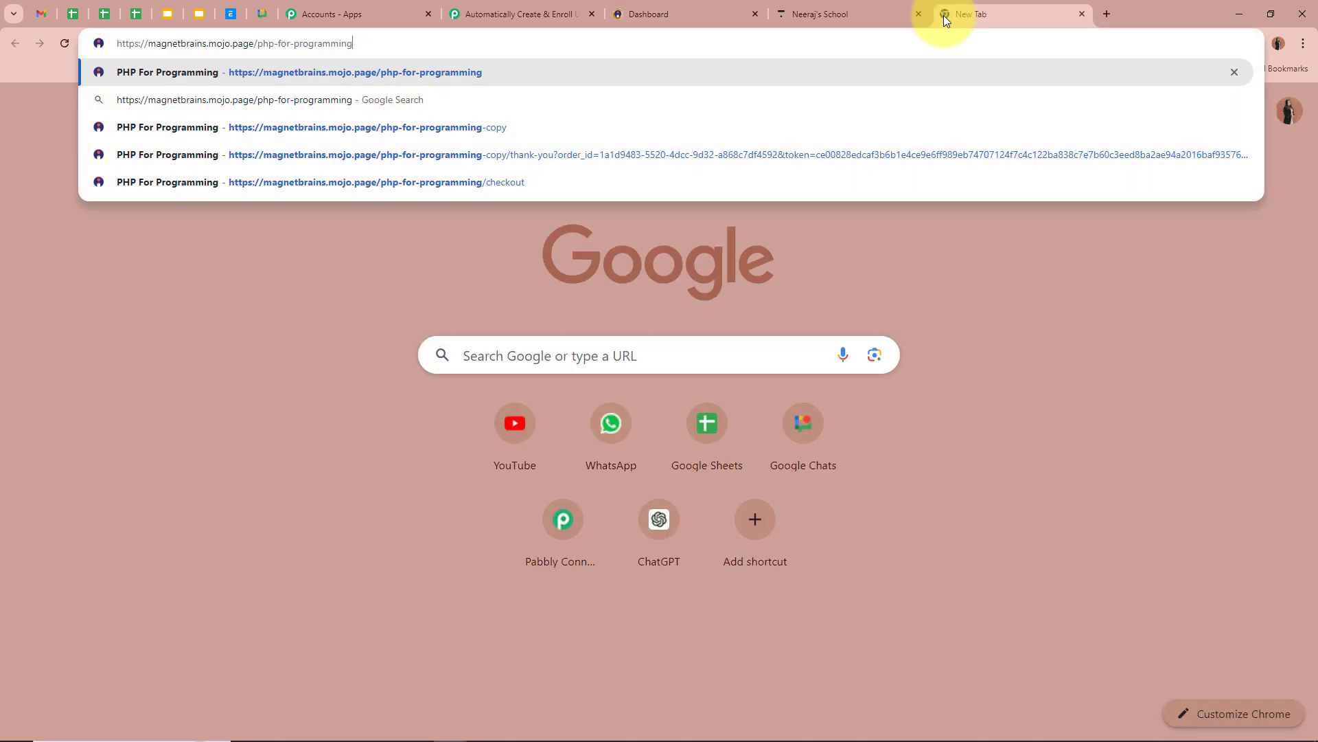
key("Return")
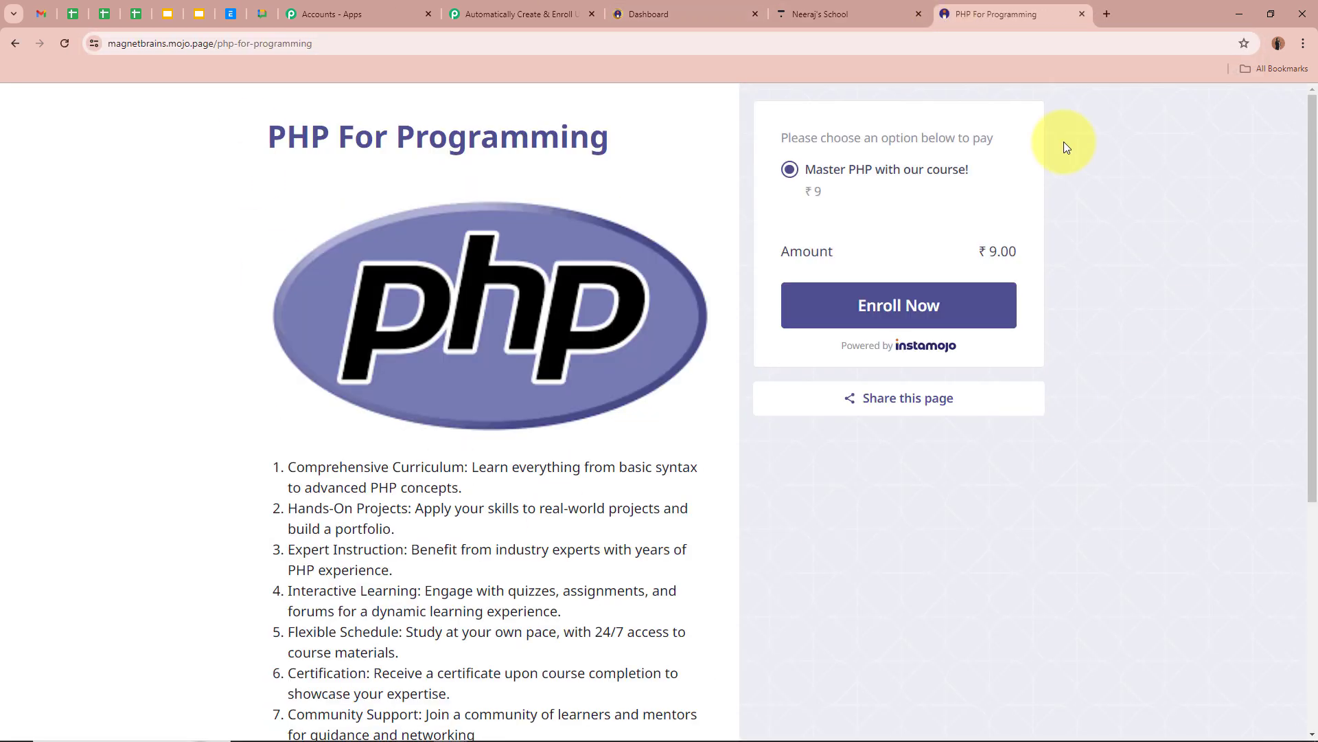
left_click_drag(265, 132, 633, 132)
left_click(189, 282)
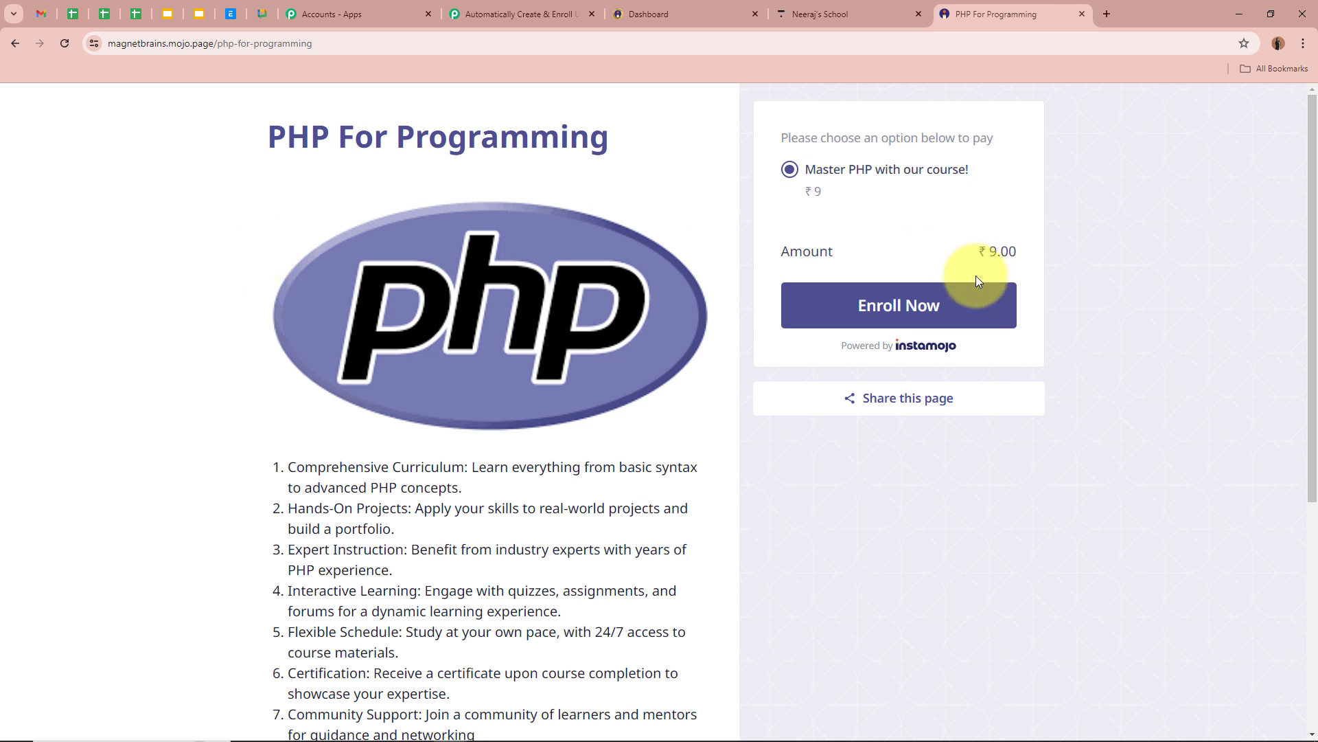
Start the Enroll Now checkout and enter the customer's first name, last name and e-mail.
left_click(995, 302)
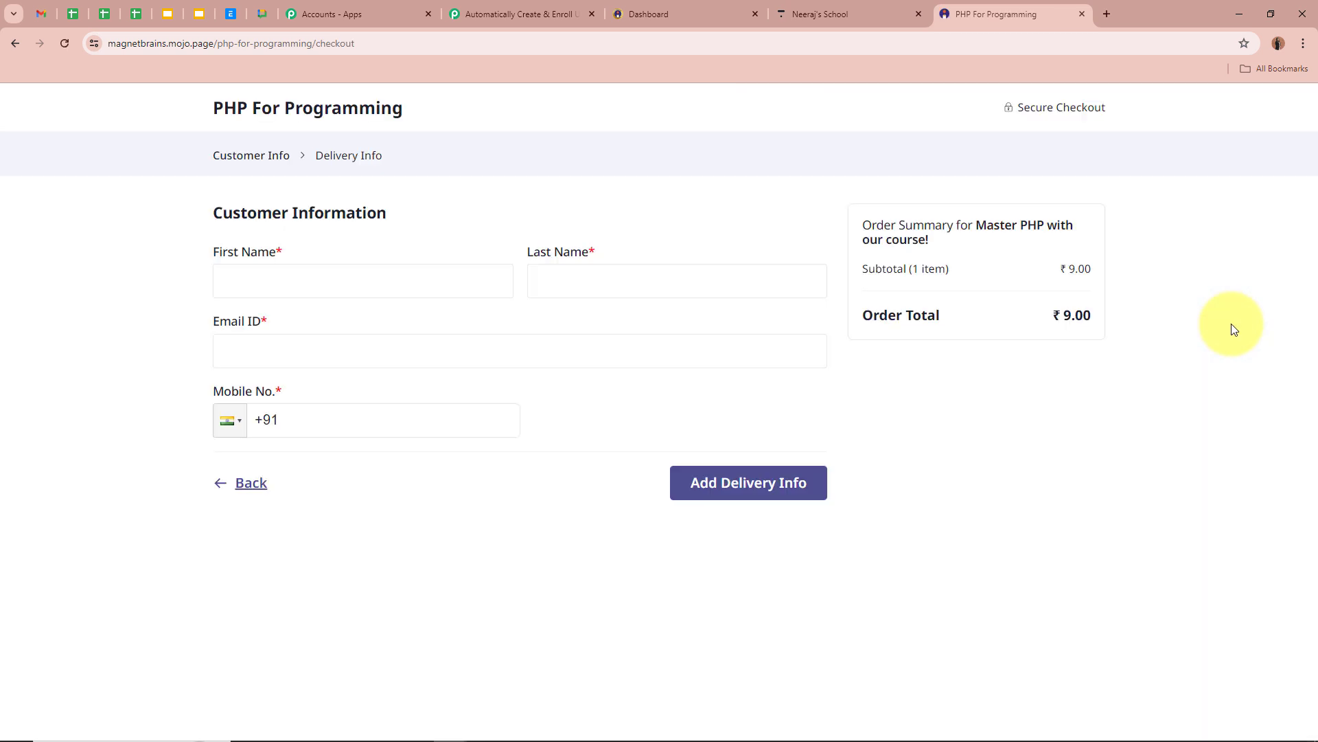
left_click_drag(206, 209, 486, 212)
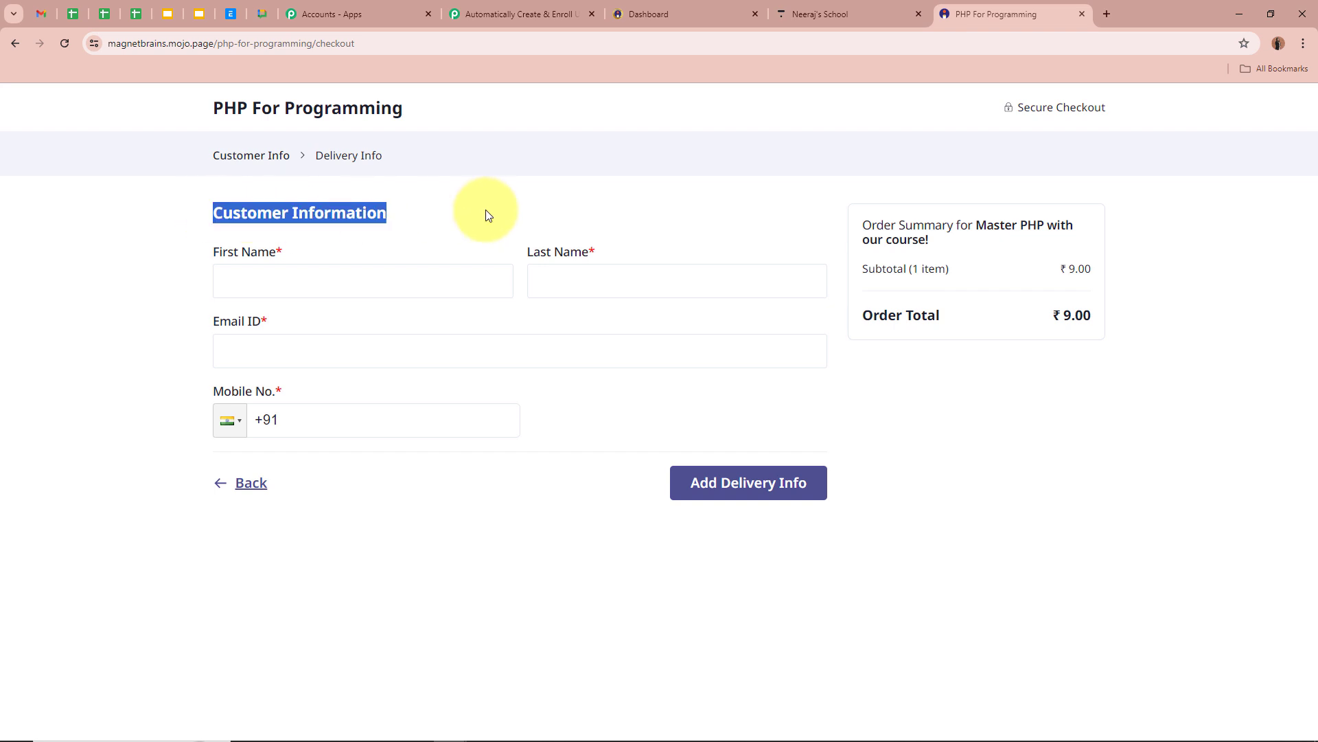
left_click(414, 273)
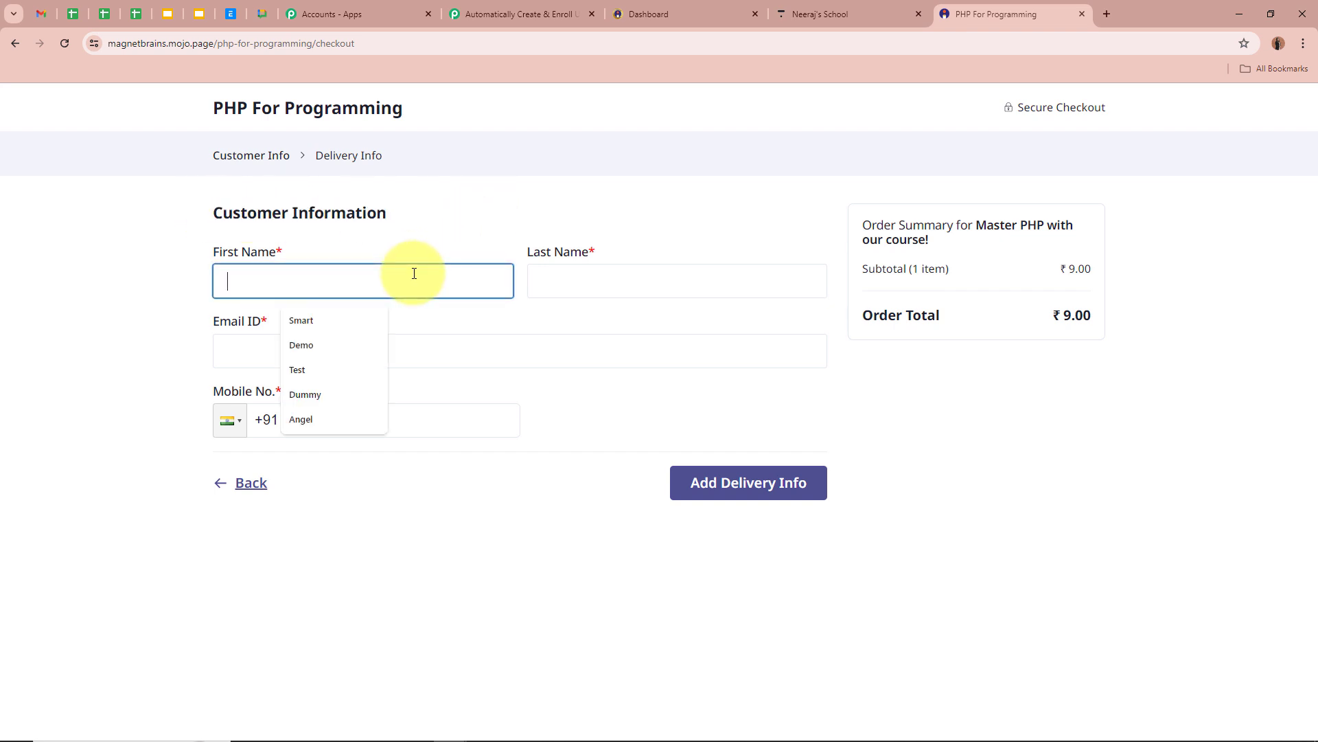
type("Test")
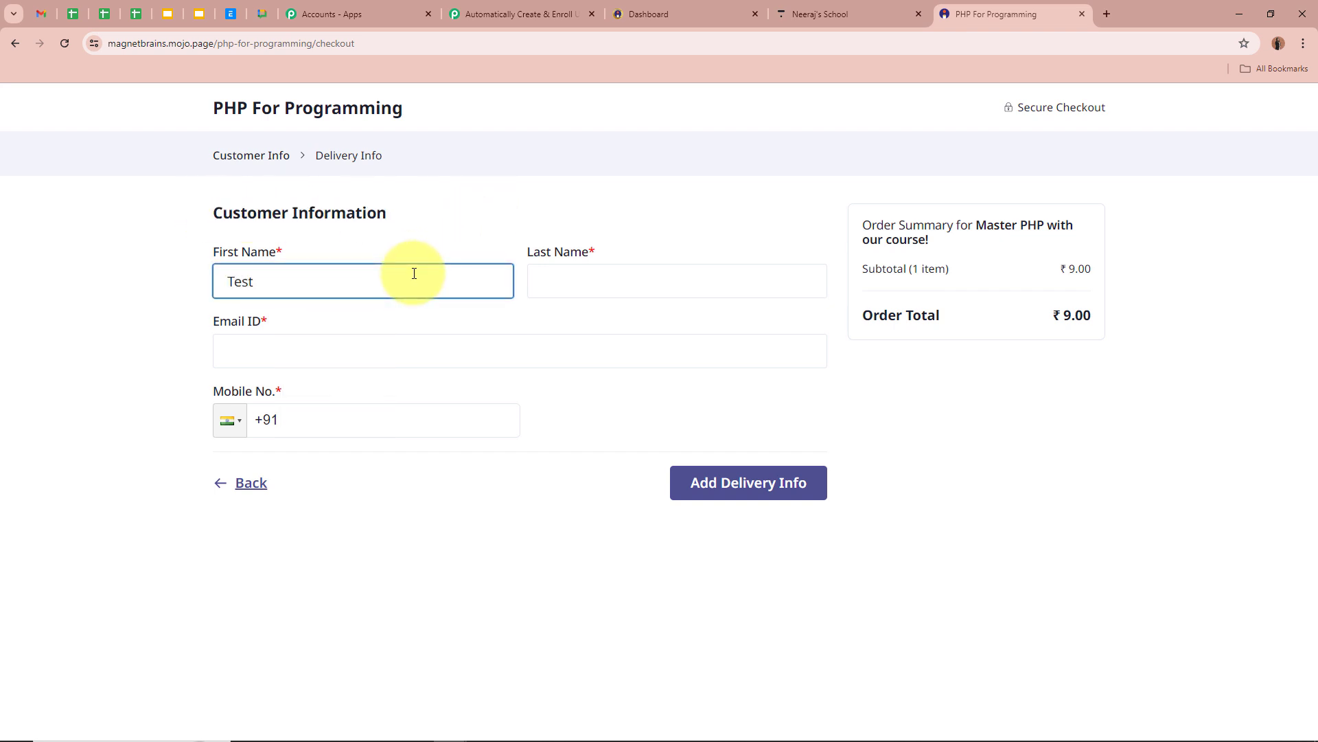
left_click(627, 280)
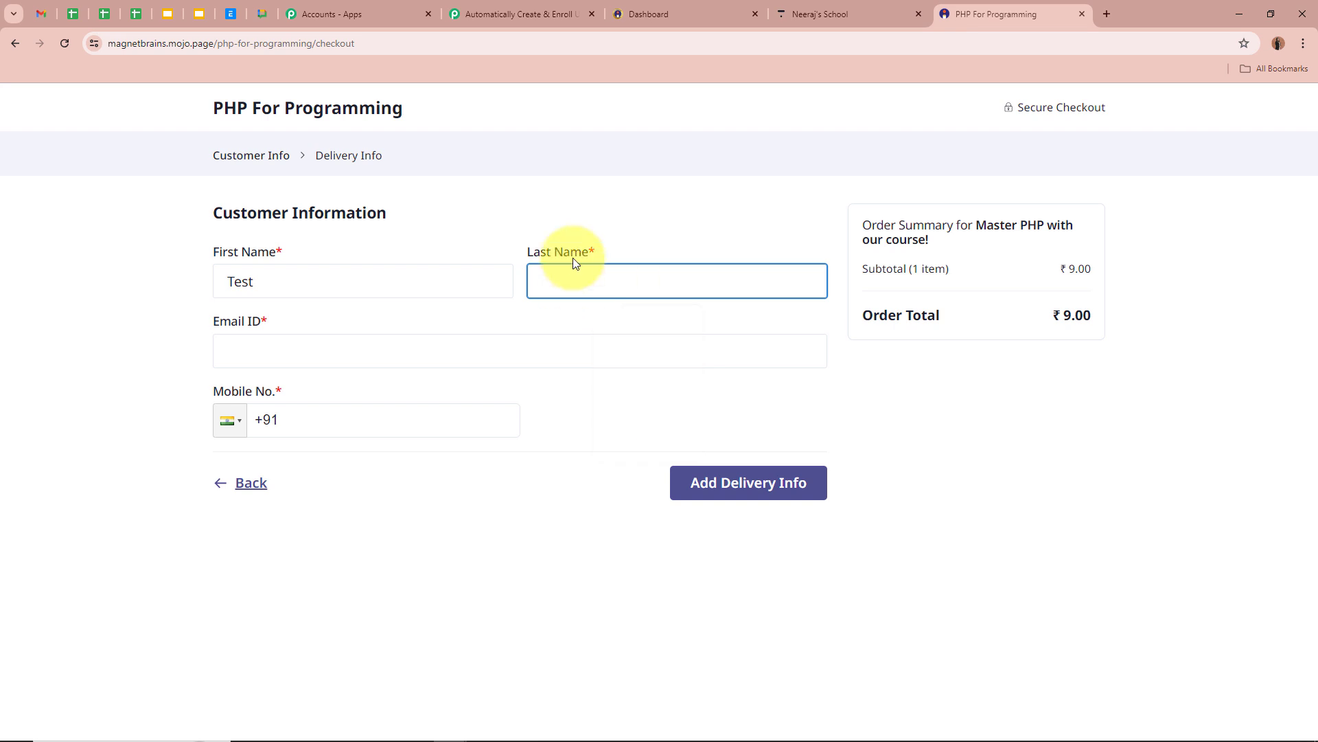
type("Smart")
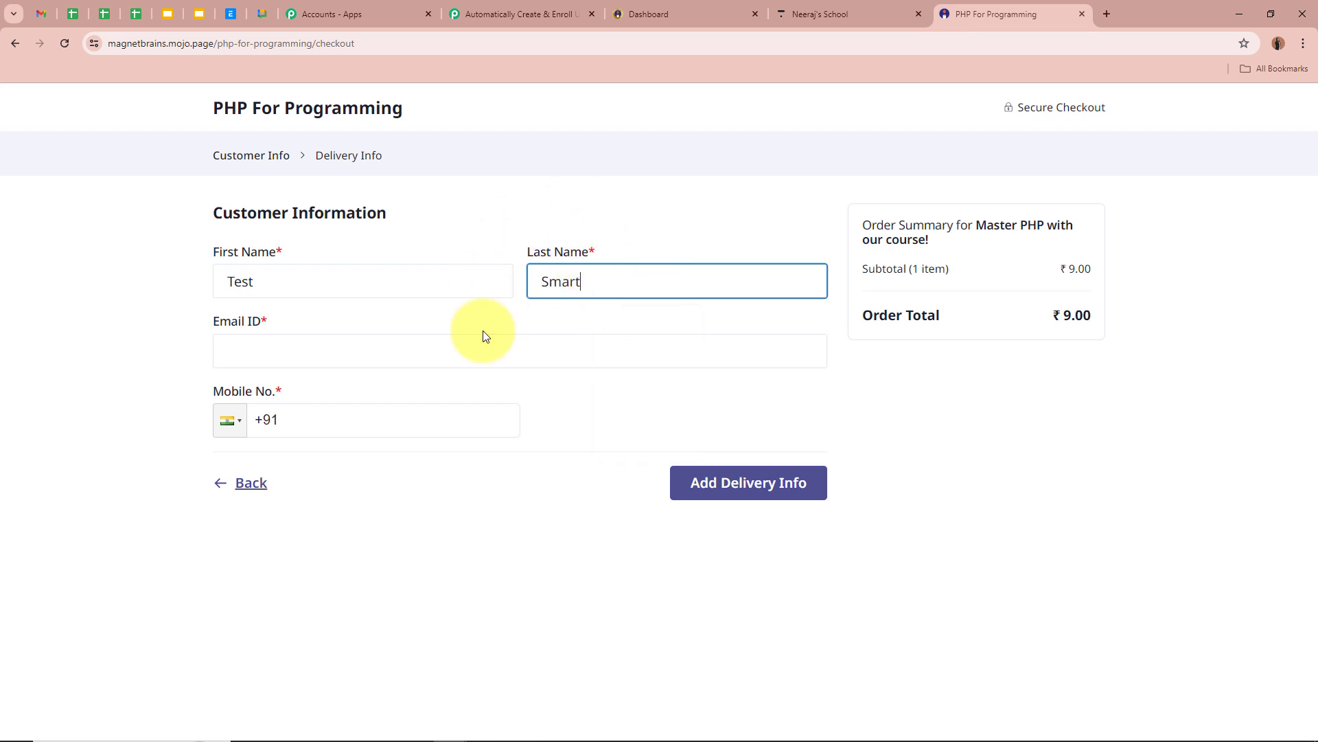
left_click(339, 354)
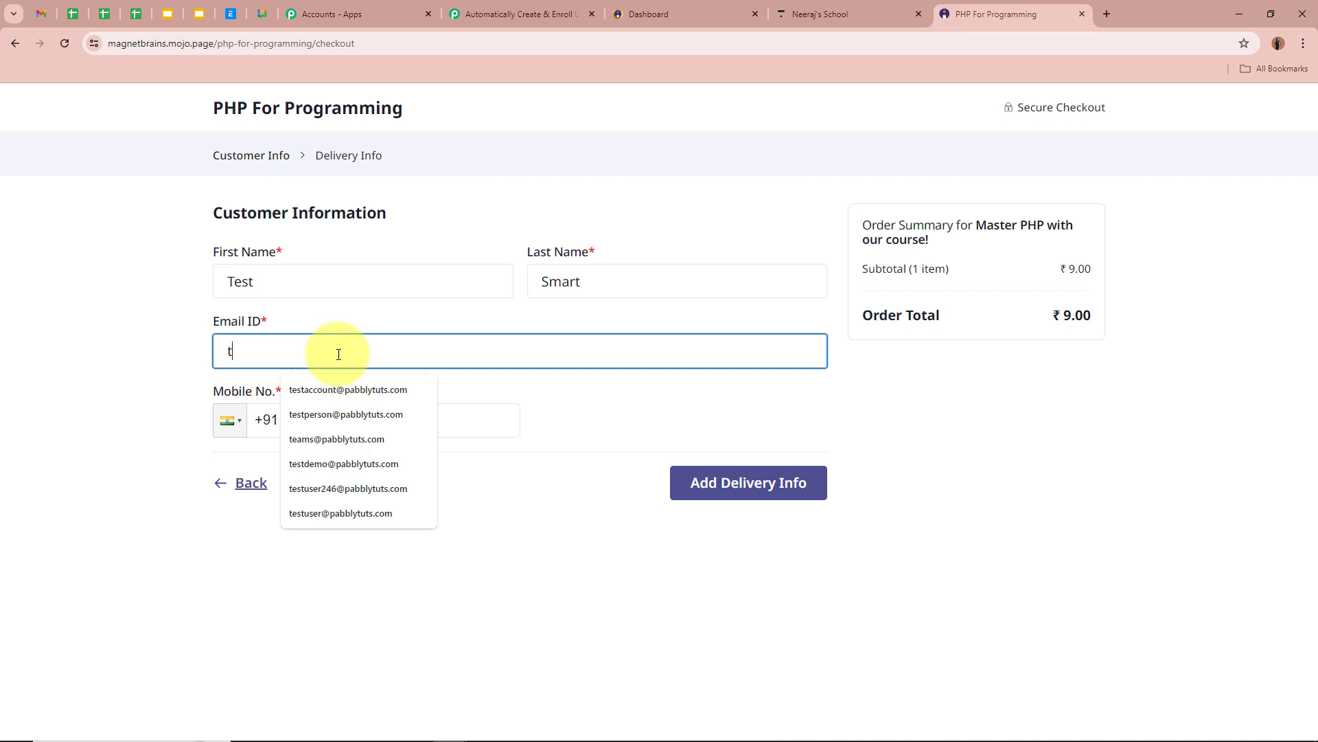
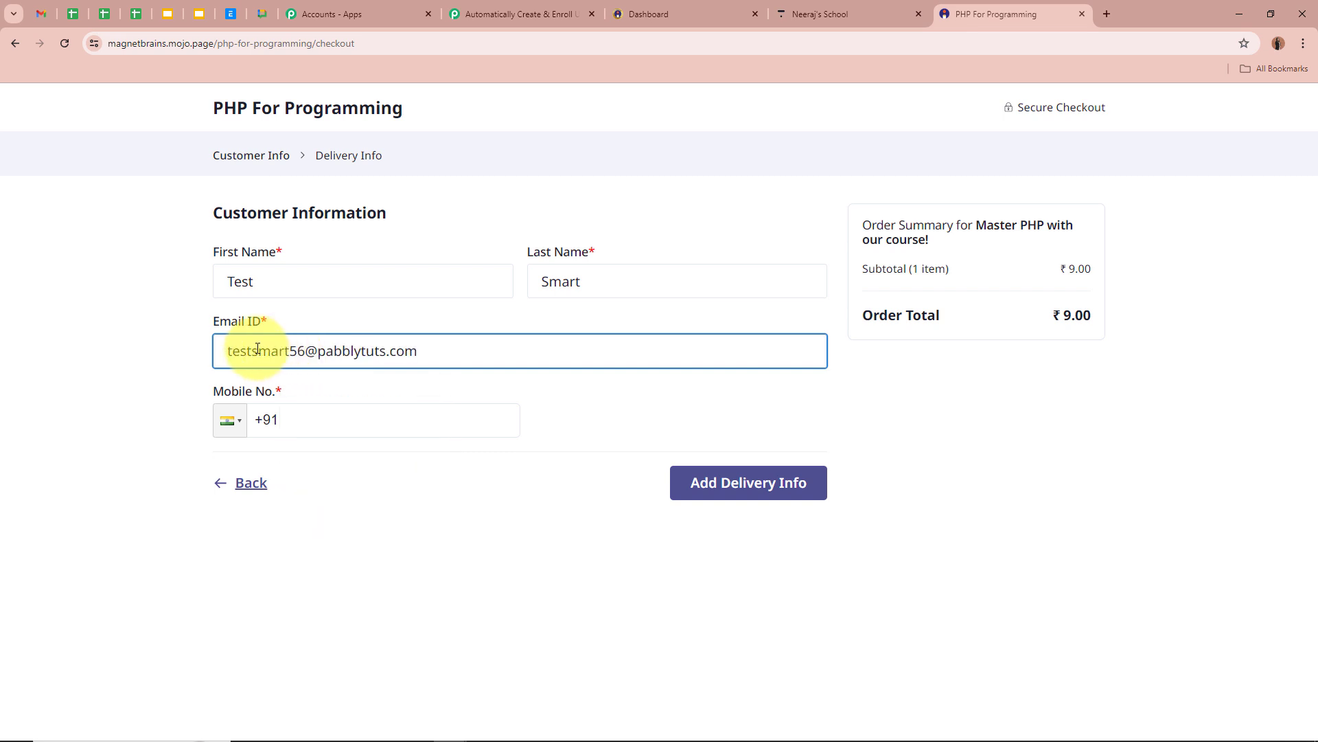
Enter the customer's mobile number and continue to the billing address step.
left_click(338, 418)
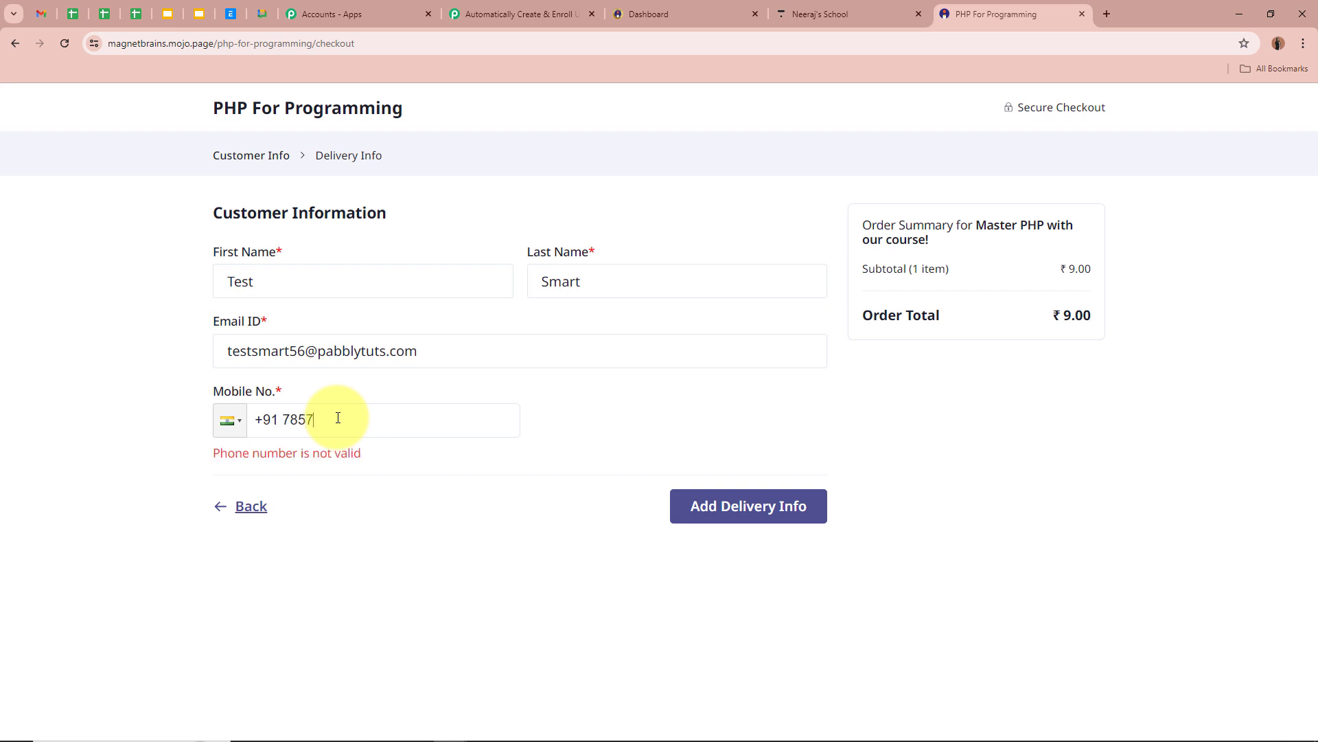
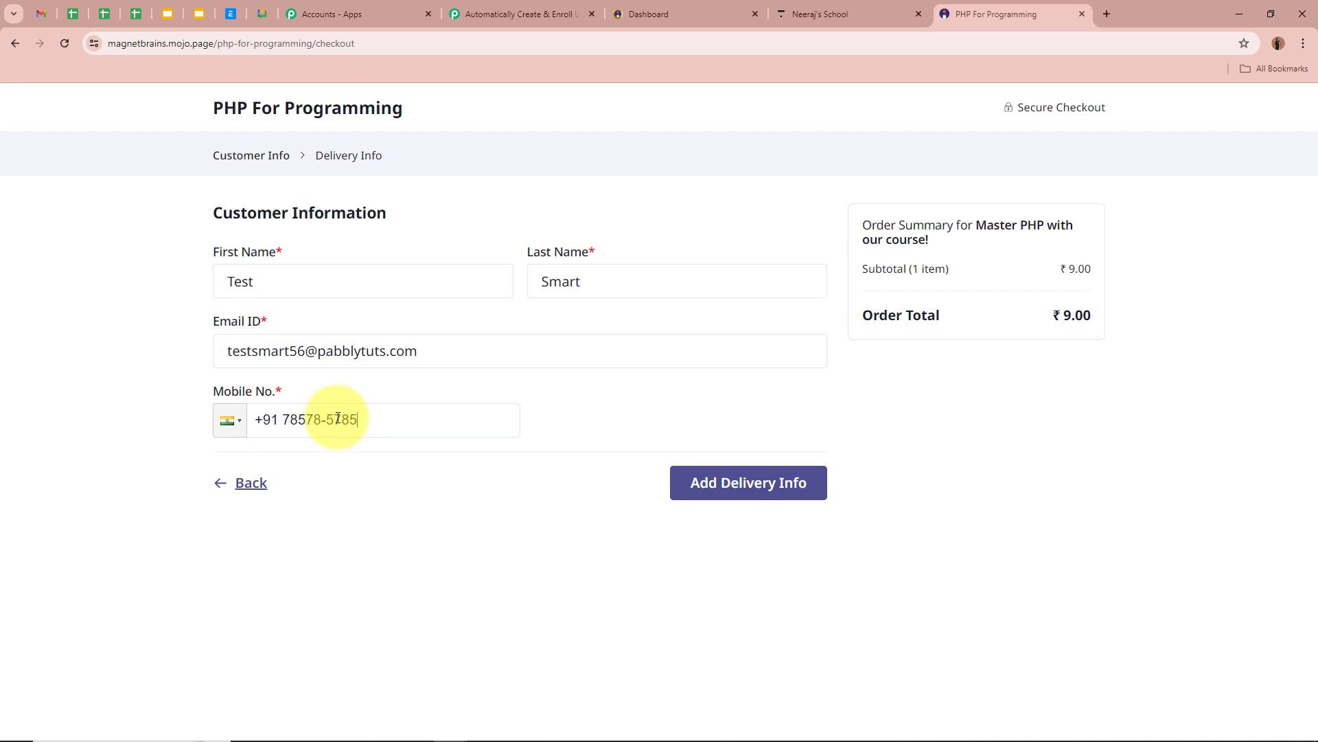
left_click(275, 278)
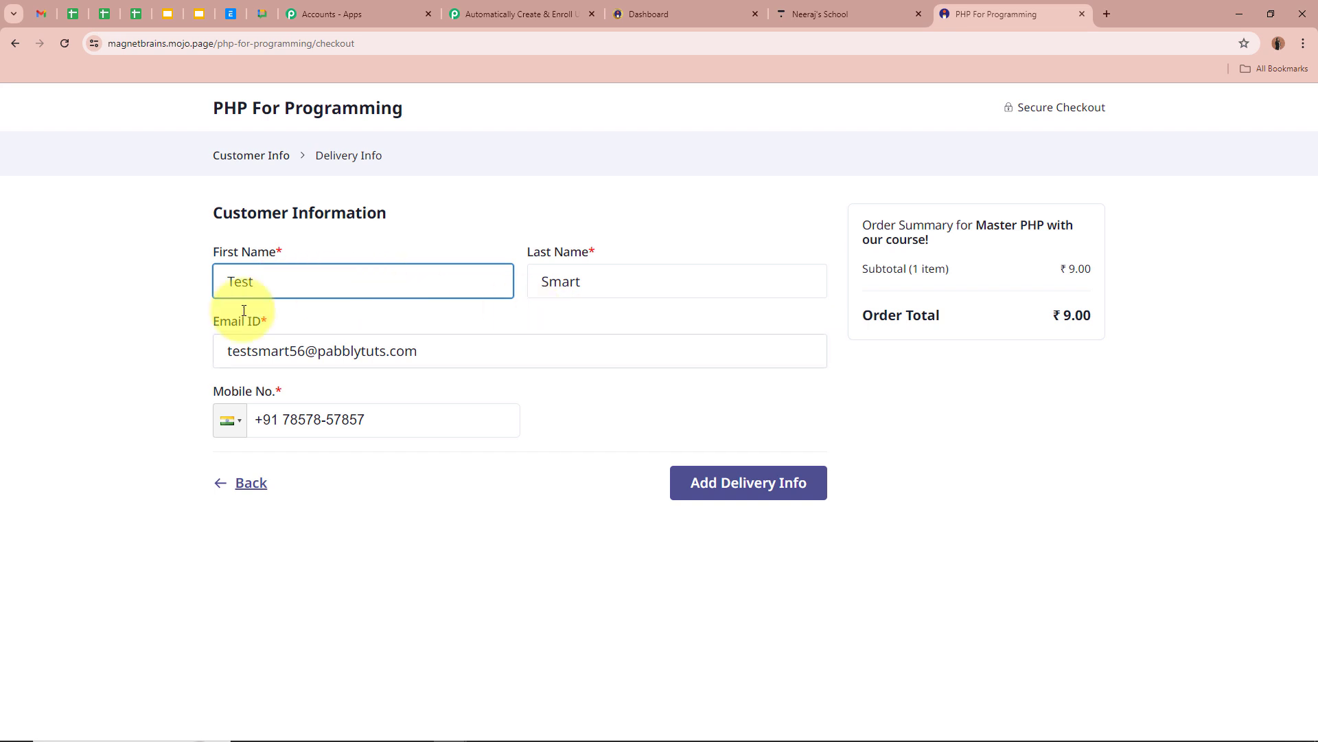
left_click(642, 278)
left_click(597, 348)
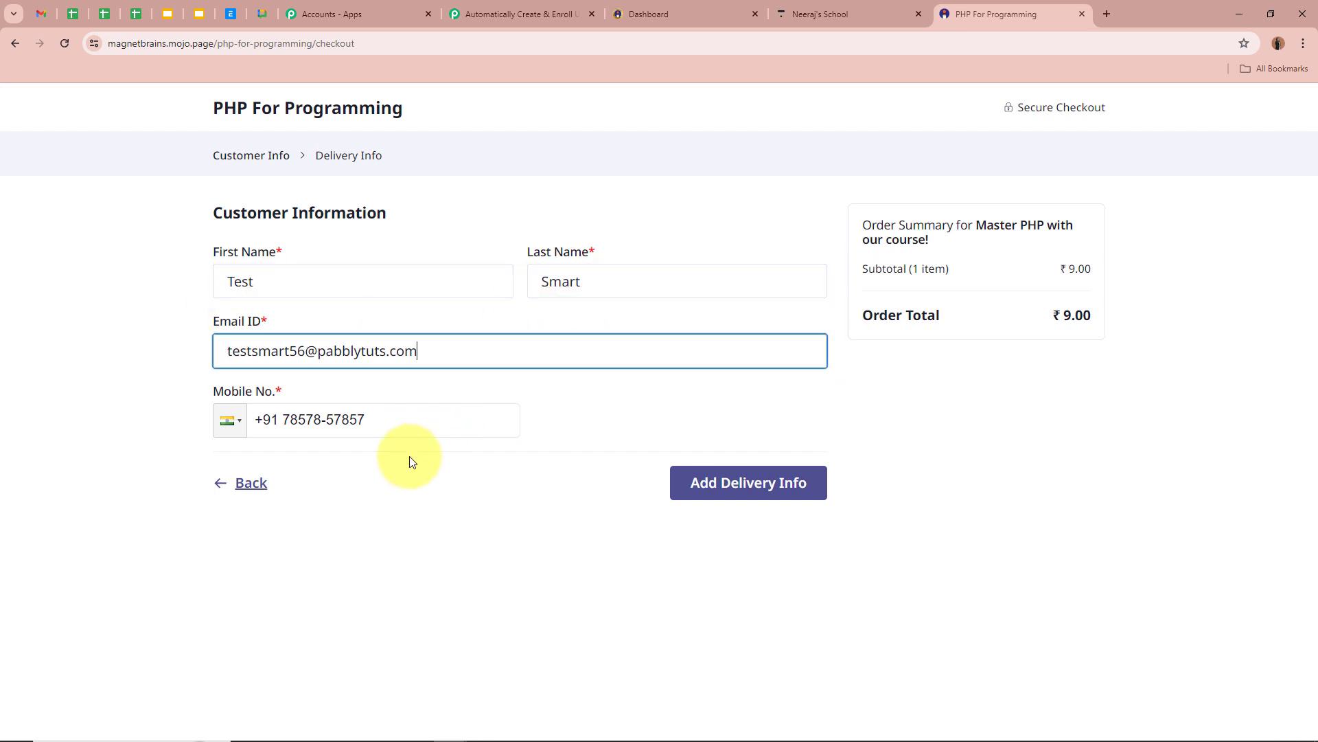
left_click(769, 484)
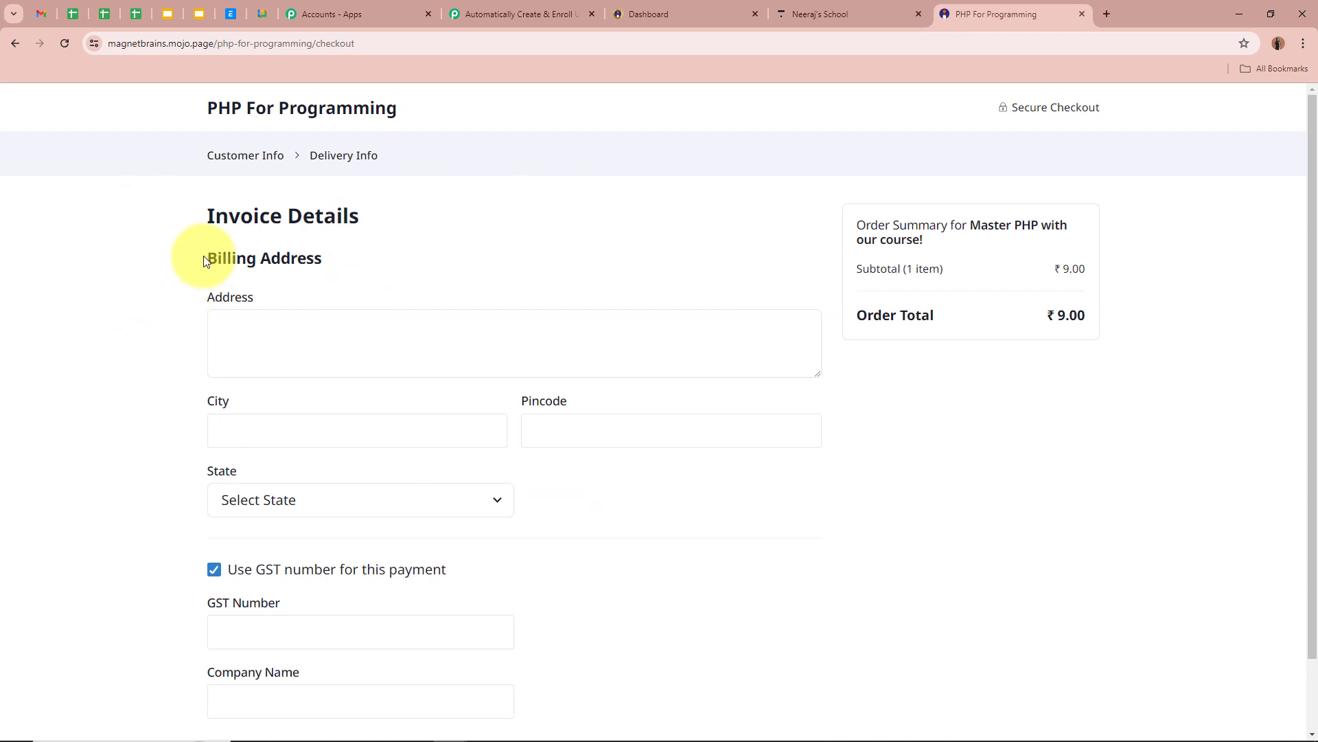
Fill in the billing address, city, pincode and state, and untick Use GST number.
left_click(366, 335)
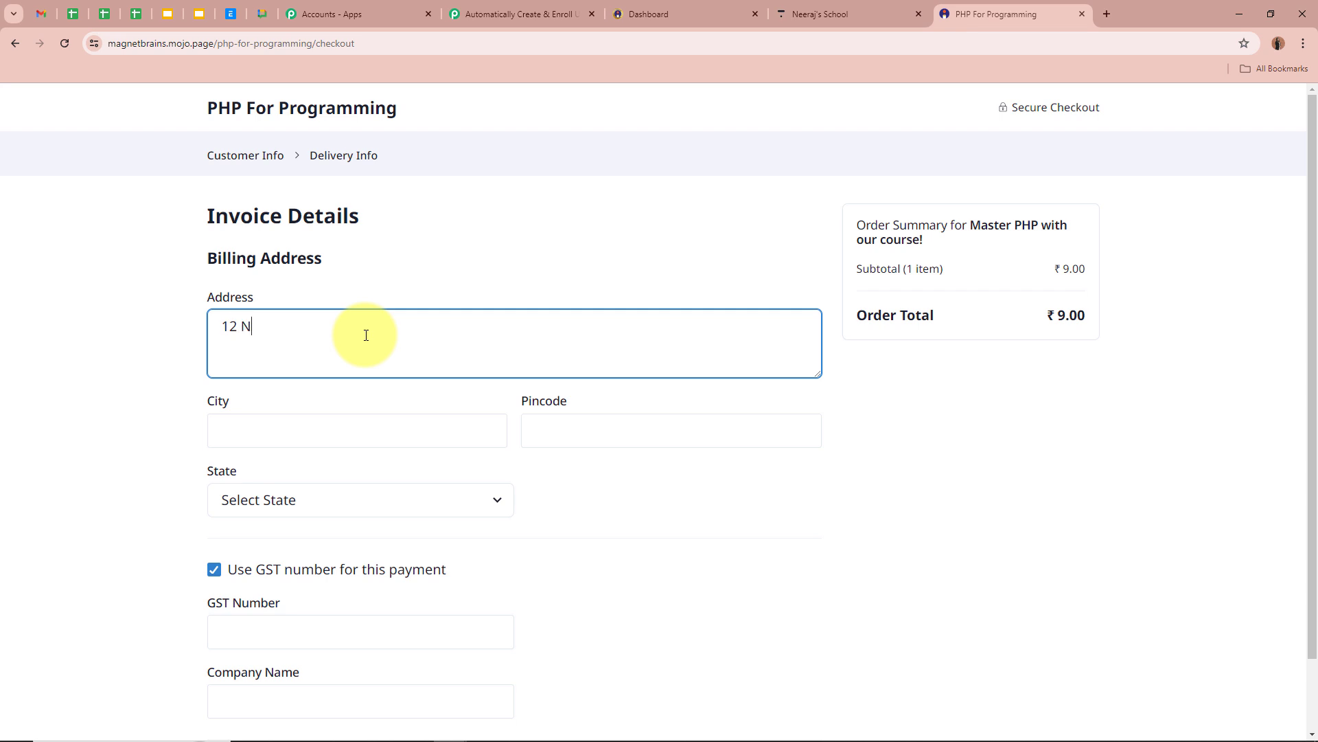
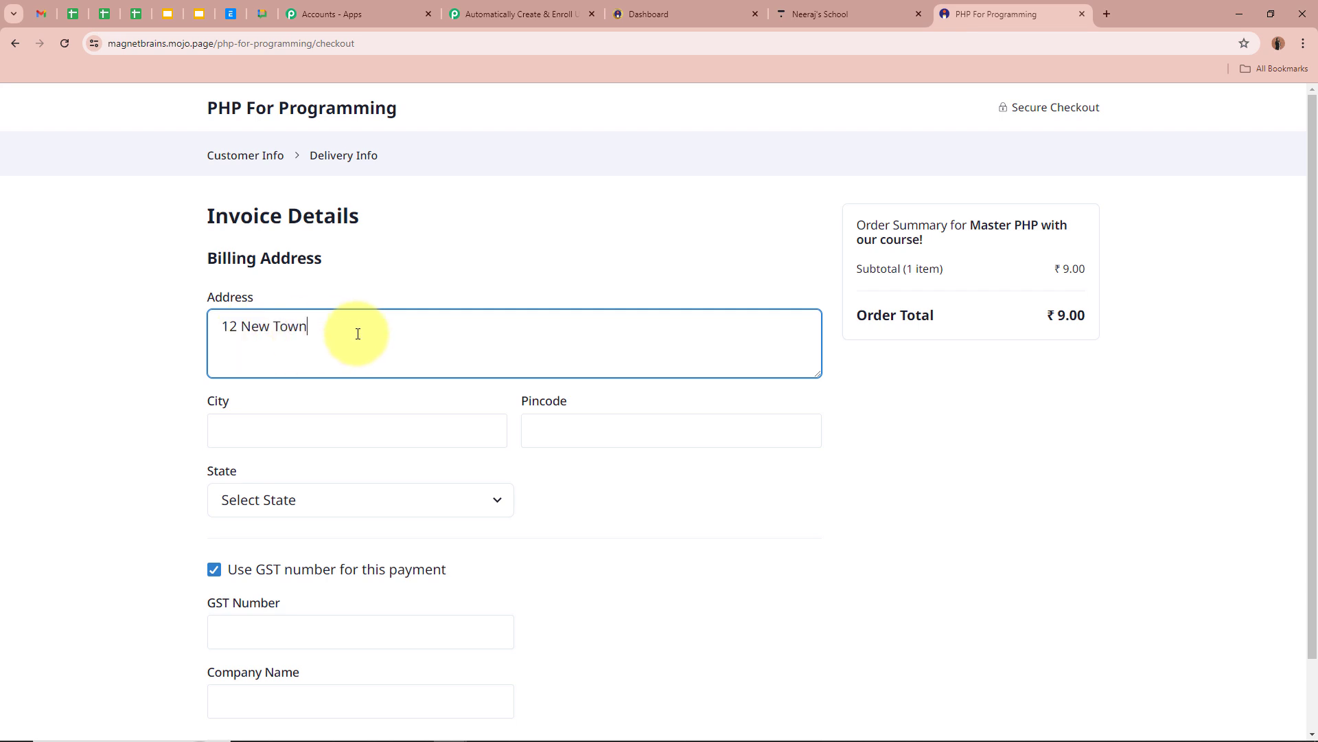
left_click(304, 443)
type("Bh")
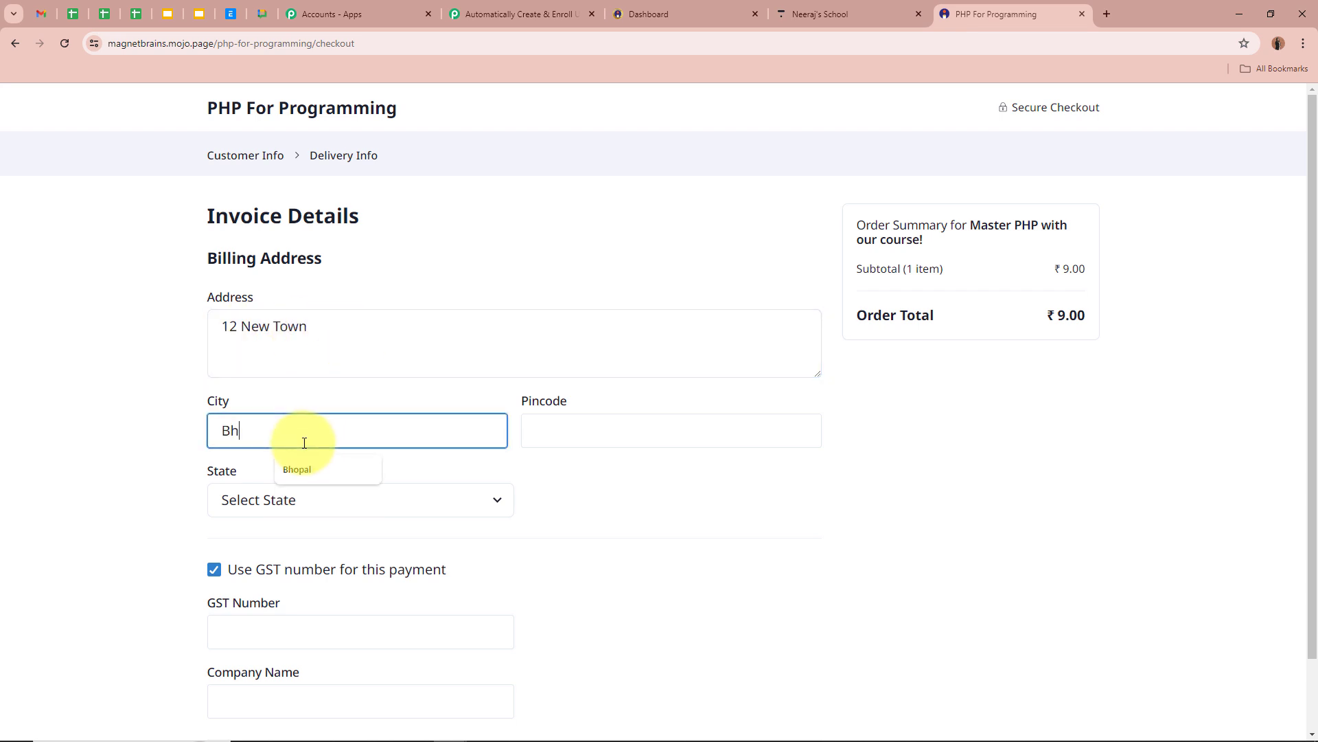
type("opal")
left_click(681, 437)
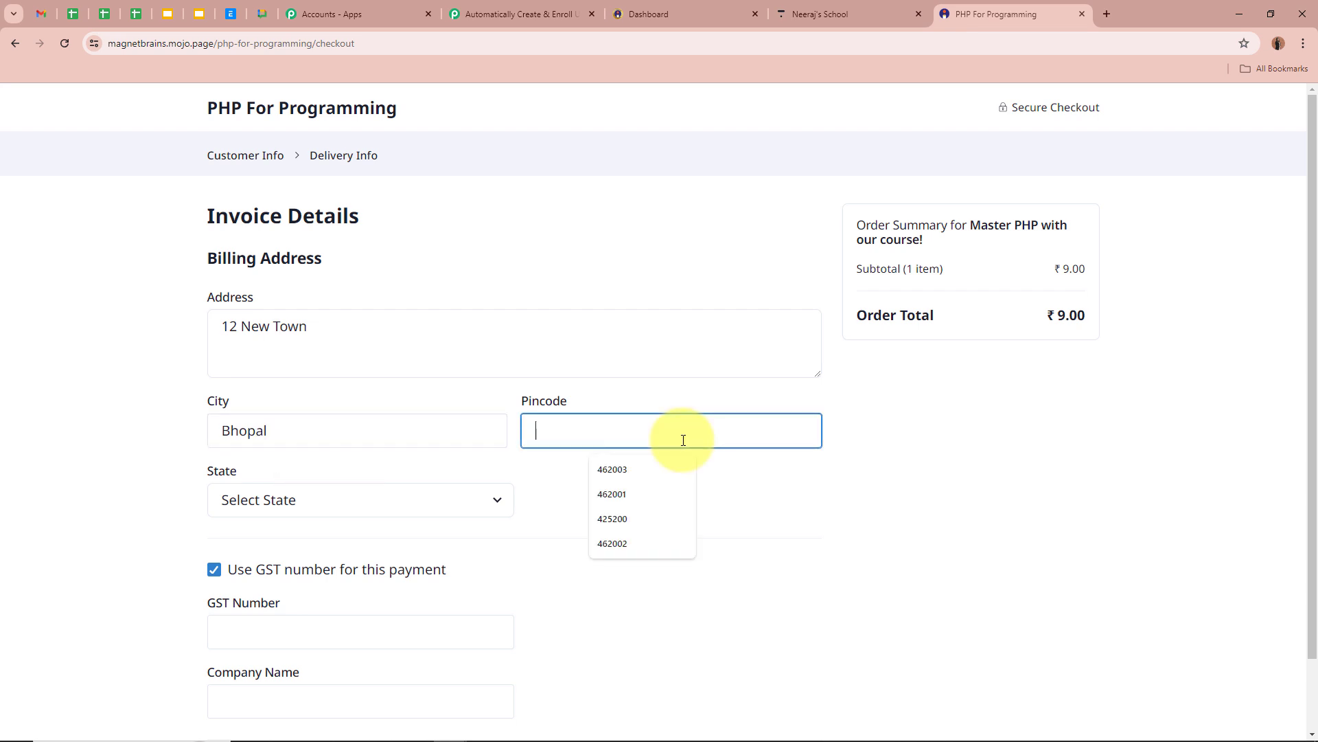
type("46200")
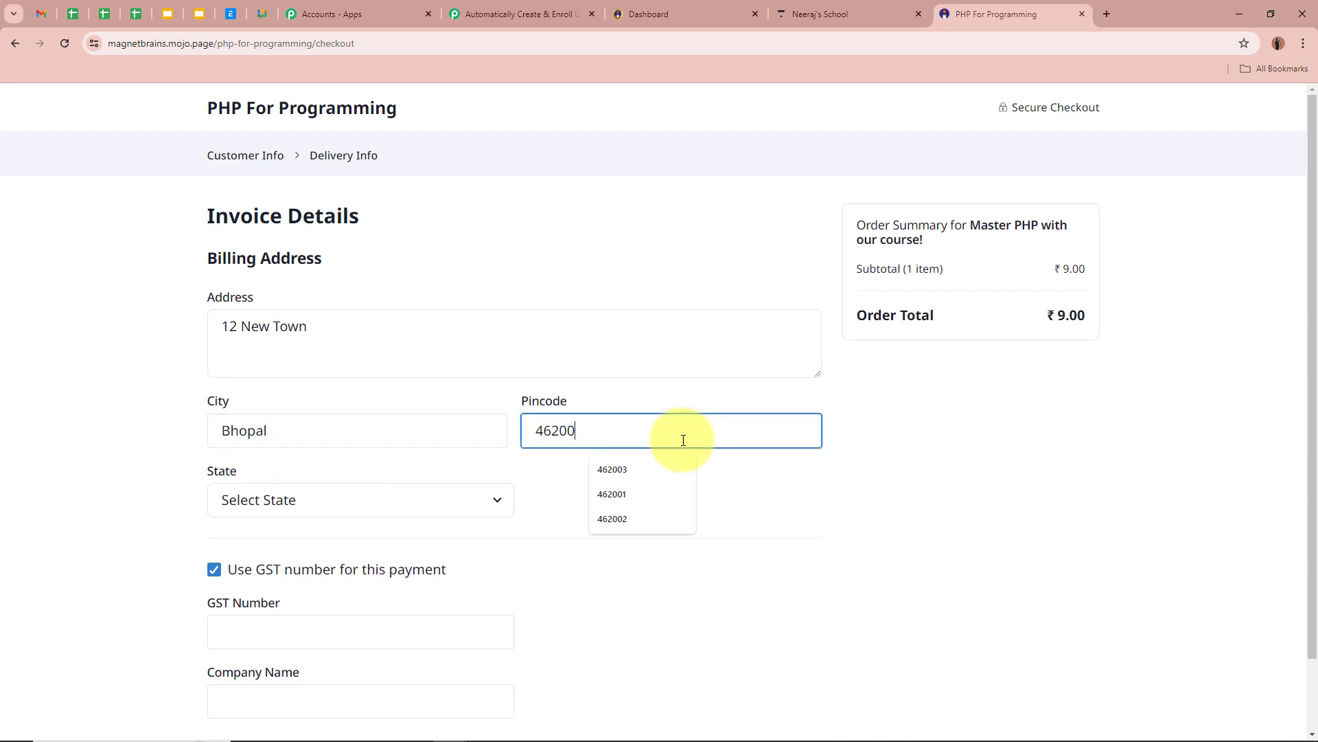
type("0")
left_click(355, 494)
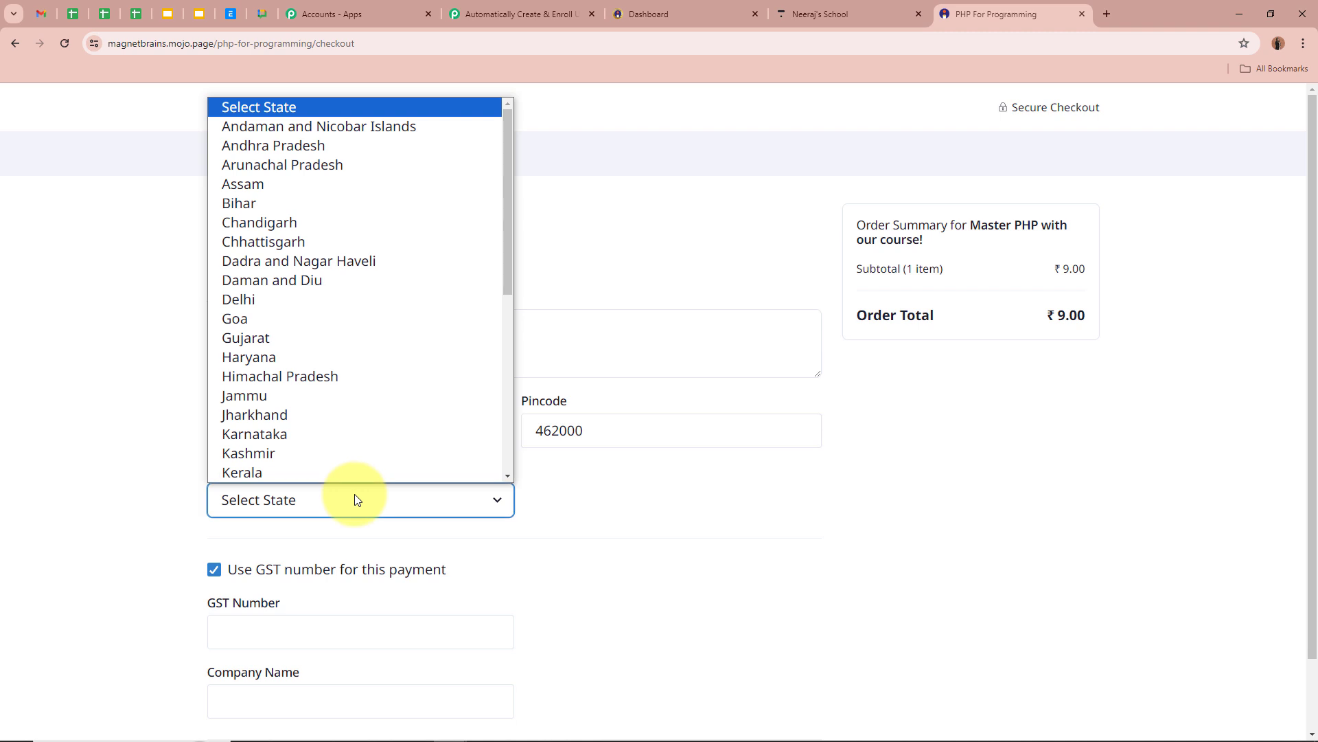
key("m")
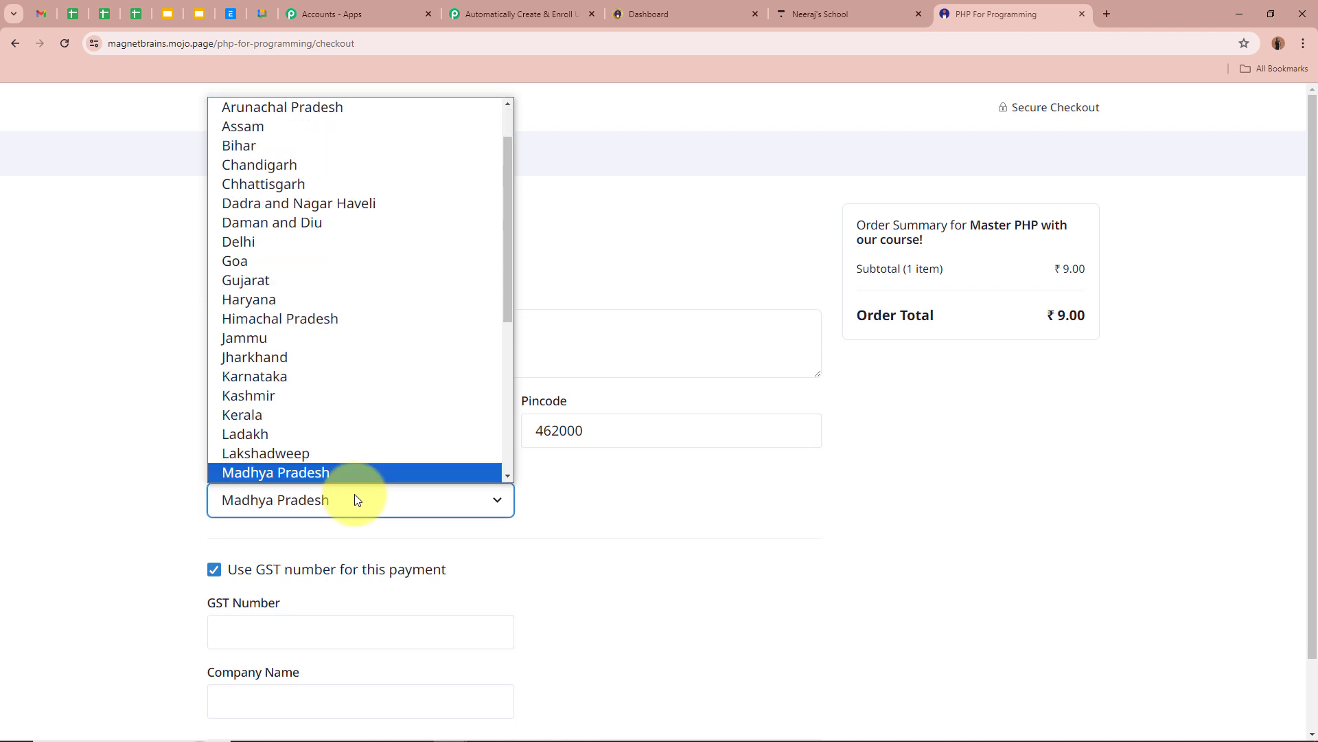
left_click(382, 472)
left_click(214, 570)
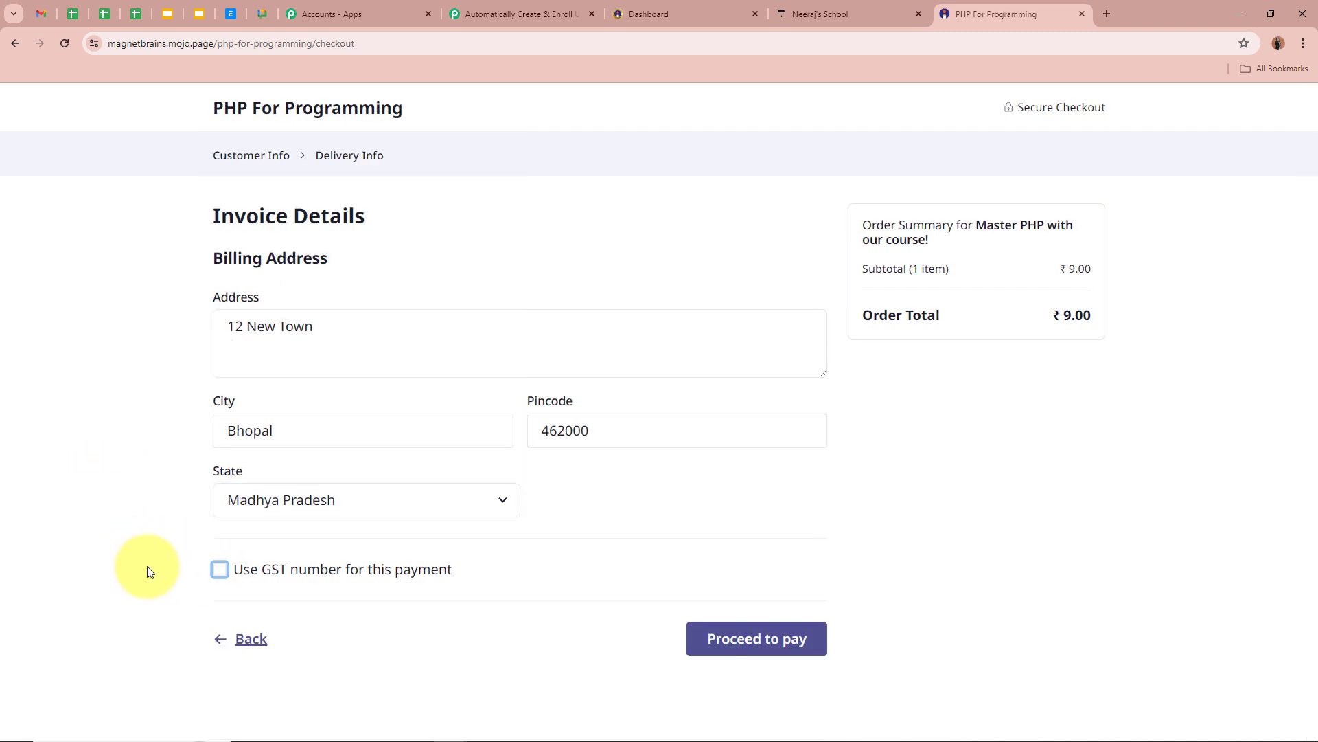
Pay ₹9 by credit/debit card for the PHP course order and return to Pabbly Connect.
left_click(743, 643)
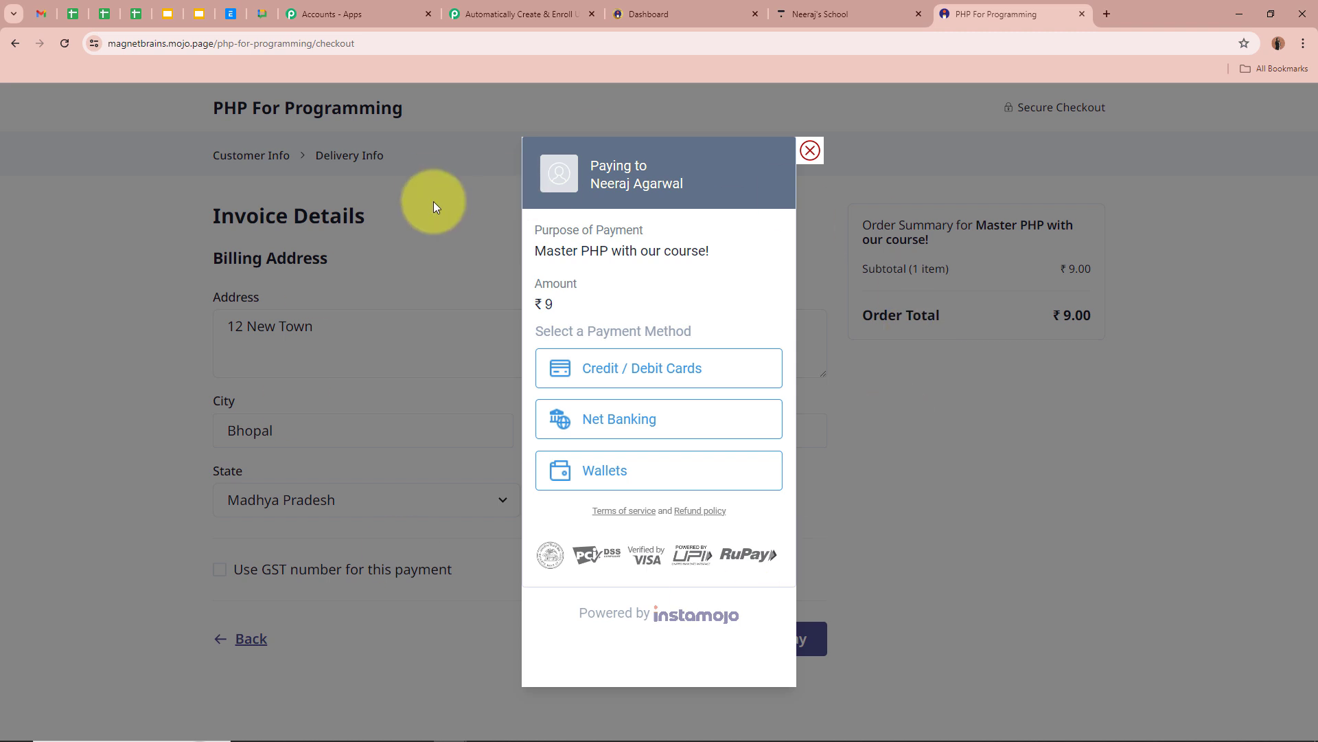
left_click(613, 371)
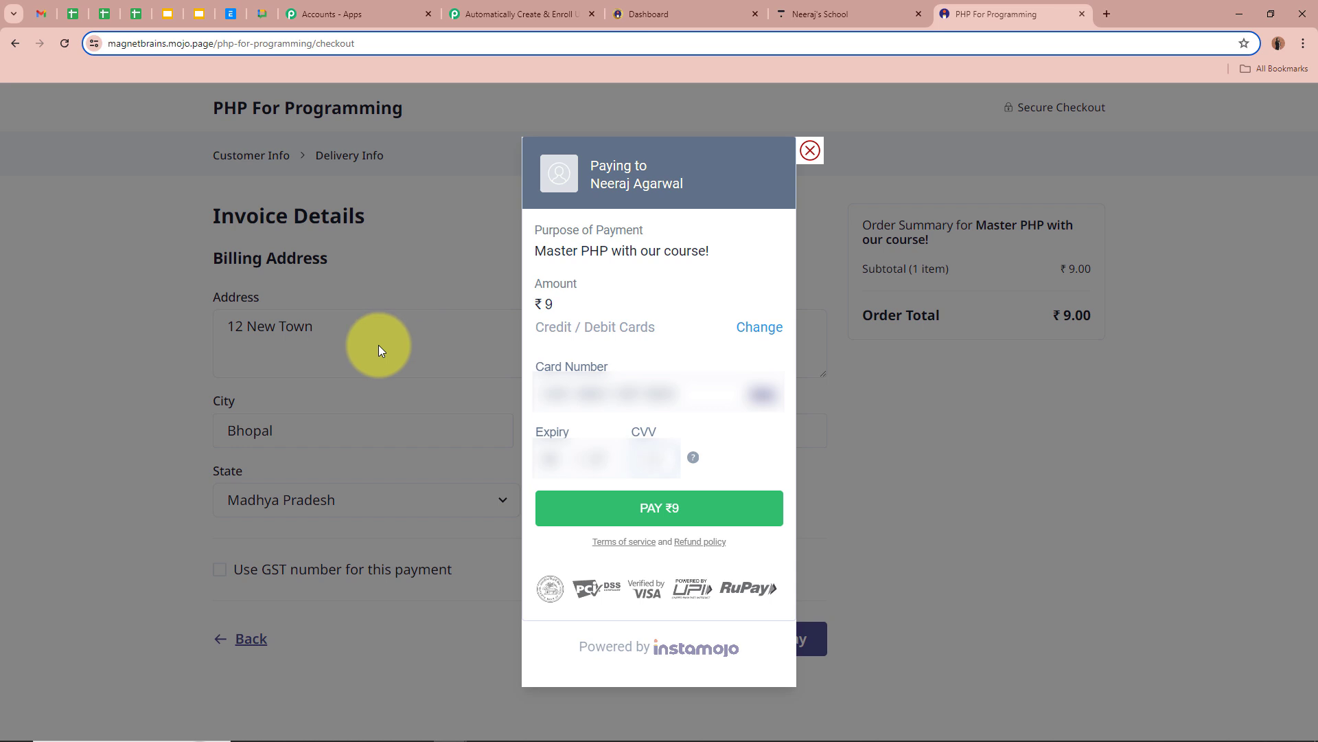
left_click(688, 515)
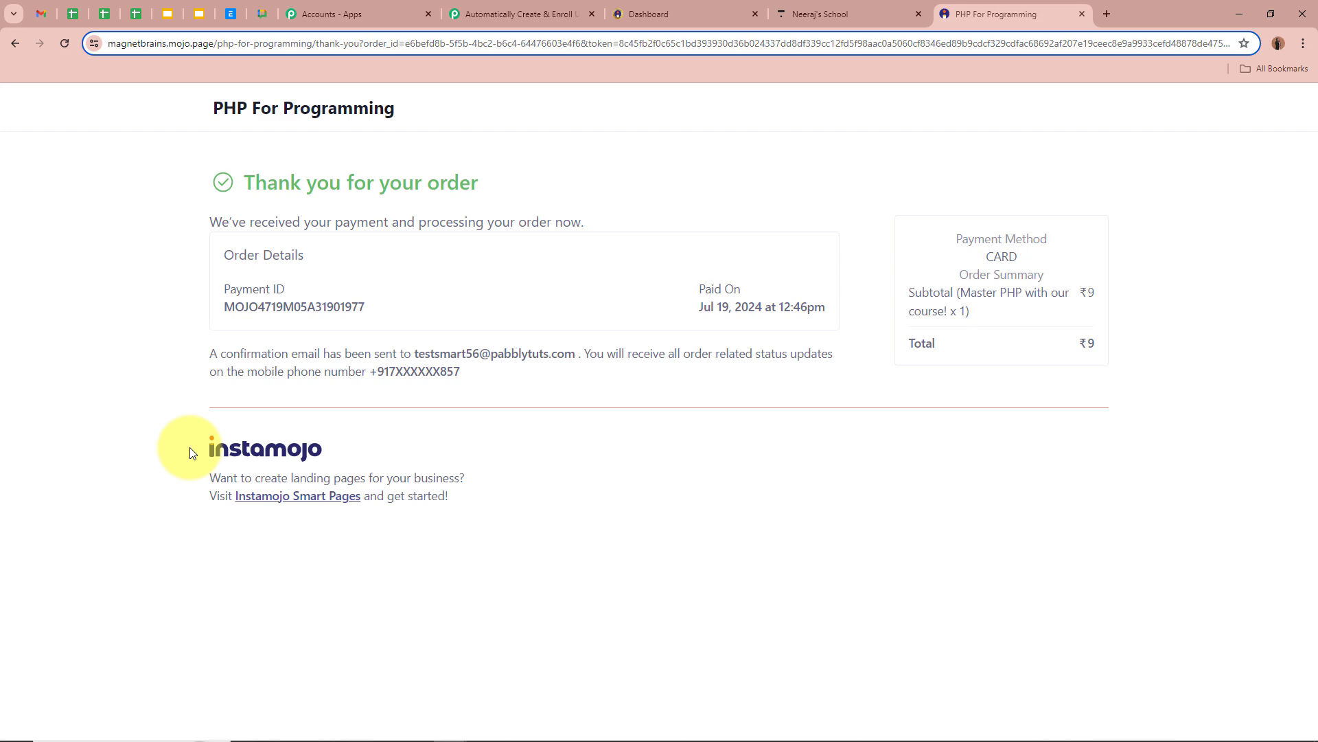
left_click(549, 14)
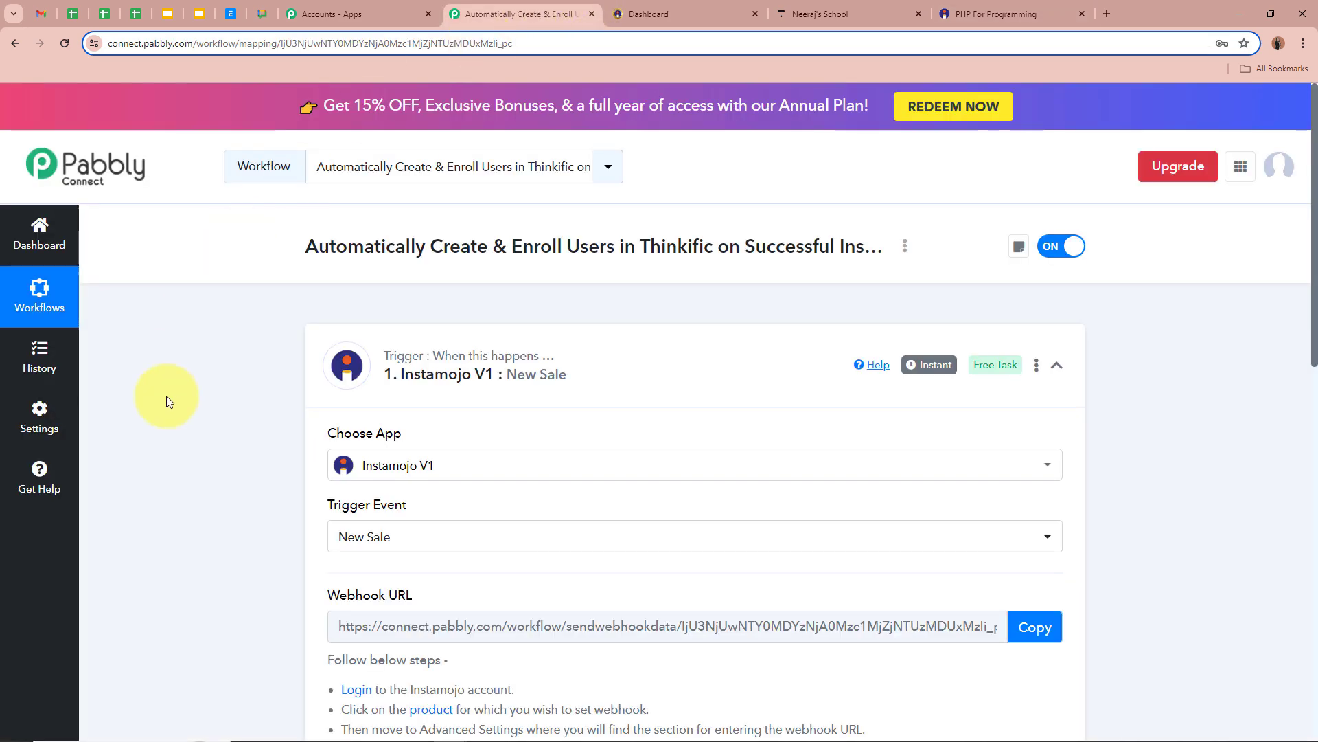
Check the captured payment fields: SUCCESS status, payment ID, and INR 9.00 amount.
scroll(150, 472, "down", 12)
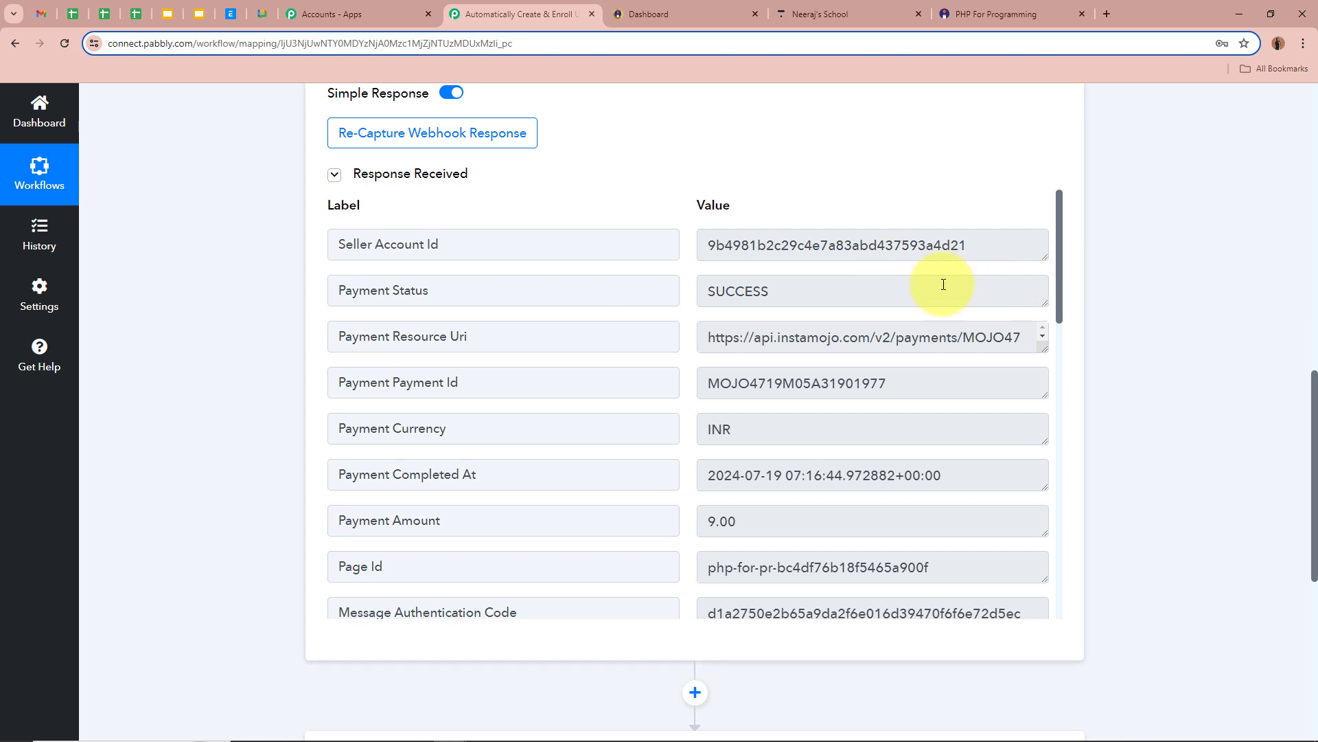
left_click_drag(438, 287, 339, 288)
left_click(838, 287)
double_click(790, 288)
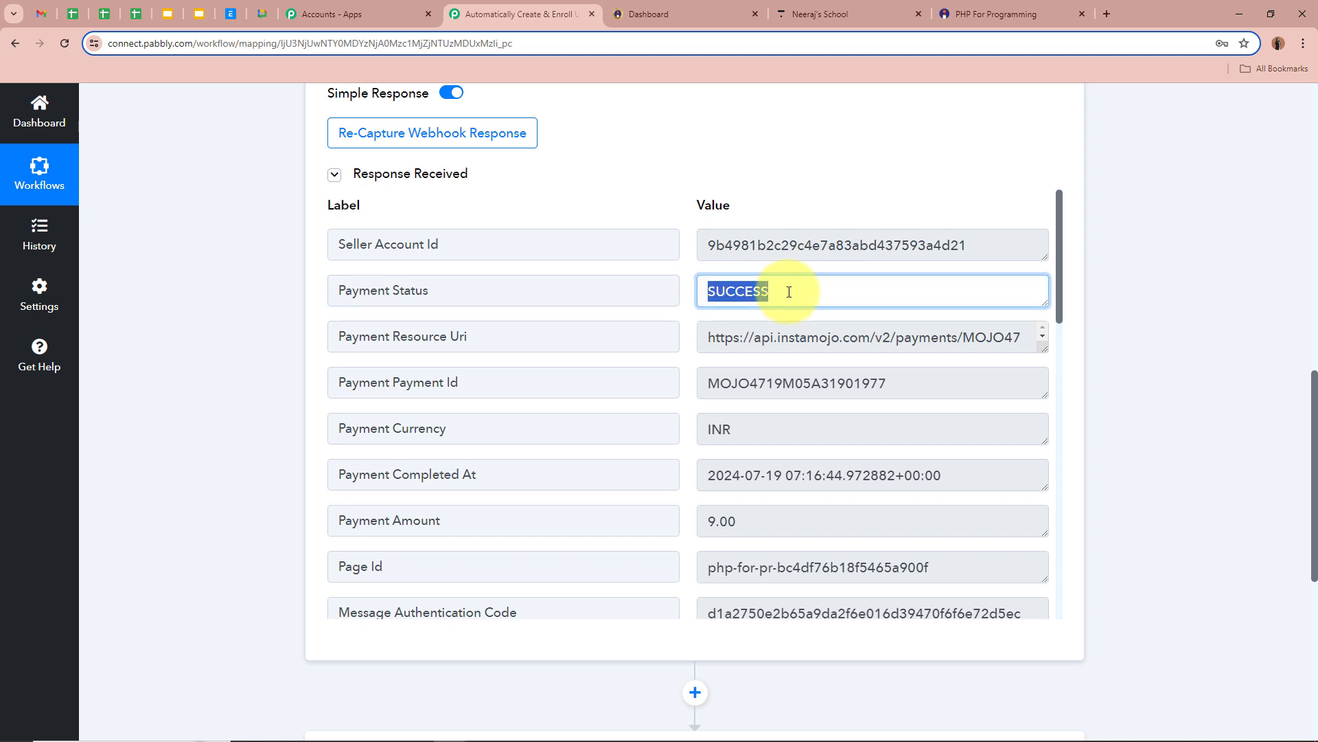
left_click_drag(1062, 309, 1055, 329)
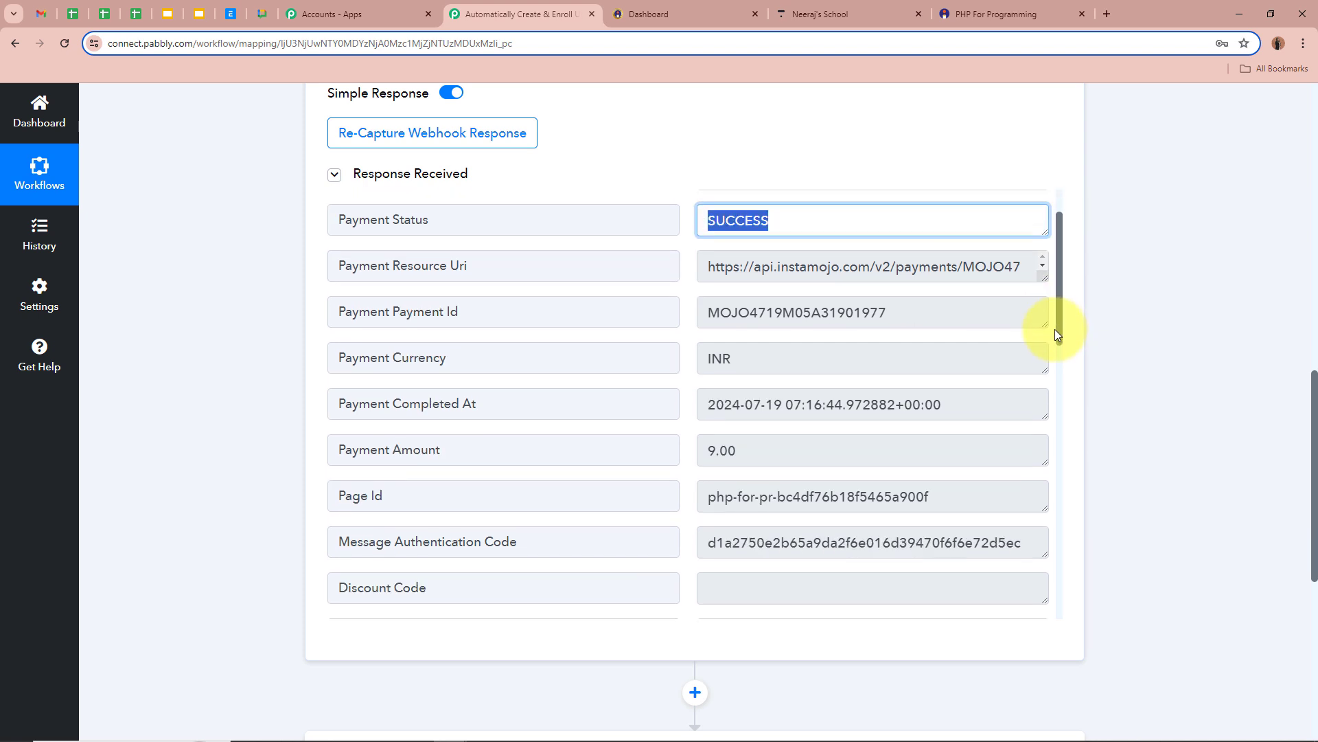
left_click_drag(713, 302, 883, 302)
left_click(910, 306)
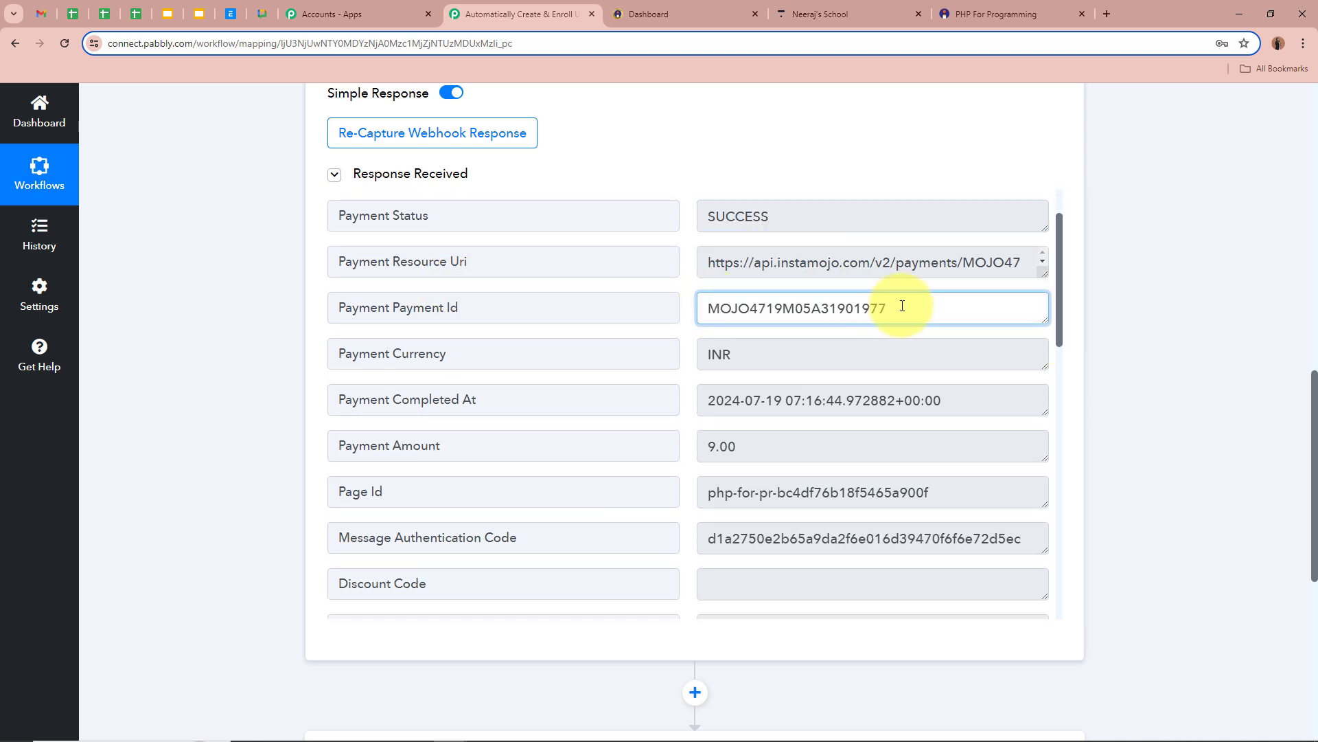
key("Tab")
left_click_drag(815, 352, 589, 446)
left_click(794, 447)
Review the purpose 'Master PHP with our course!' and the shipping and billing address fields.
scroll(796, 447, "down", 6)
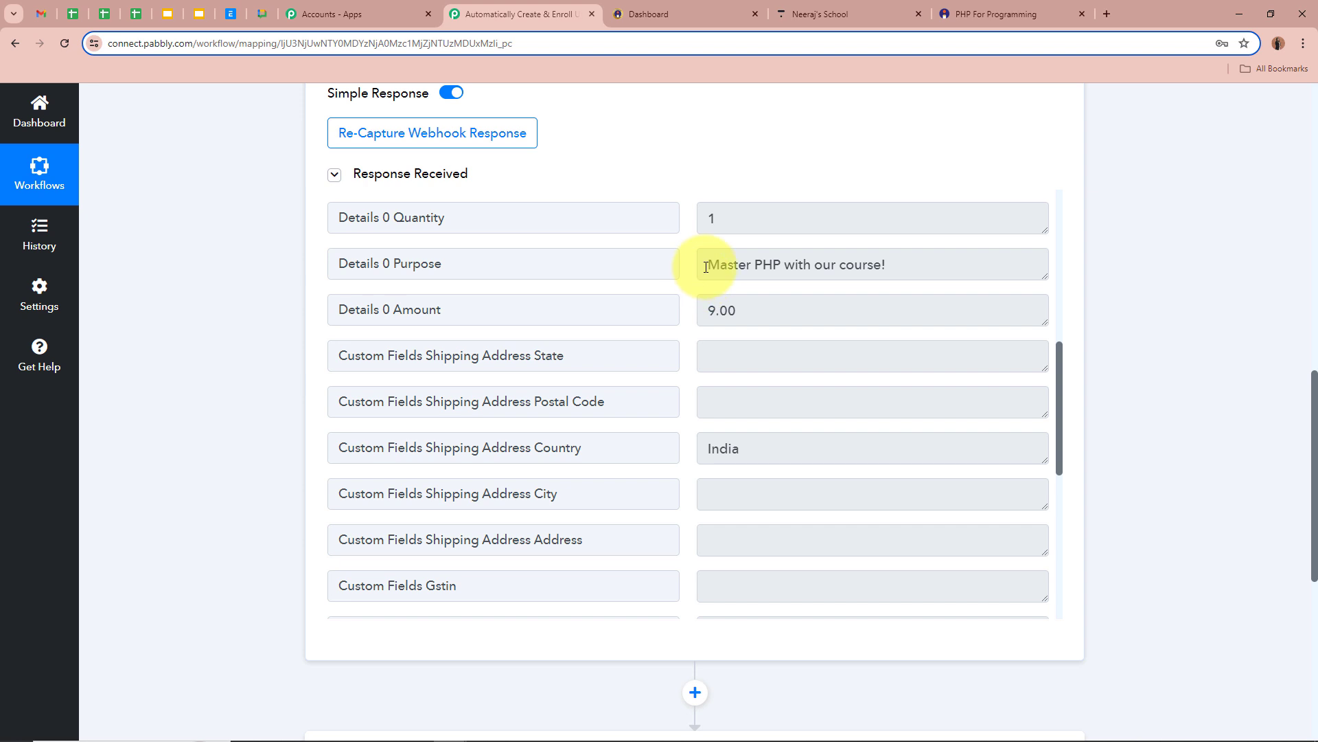
left_click_drag(705, 265, 912, 261)
left_click(913, 262)
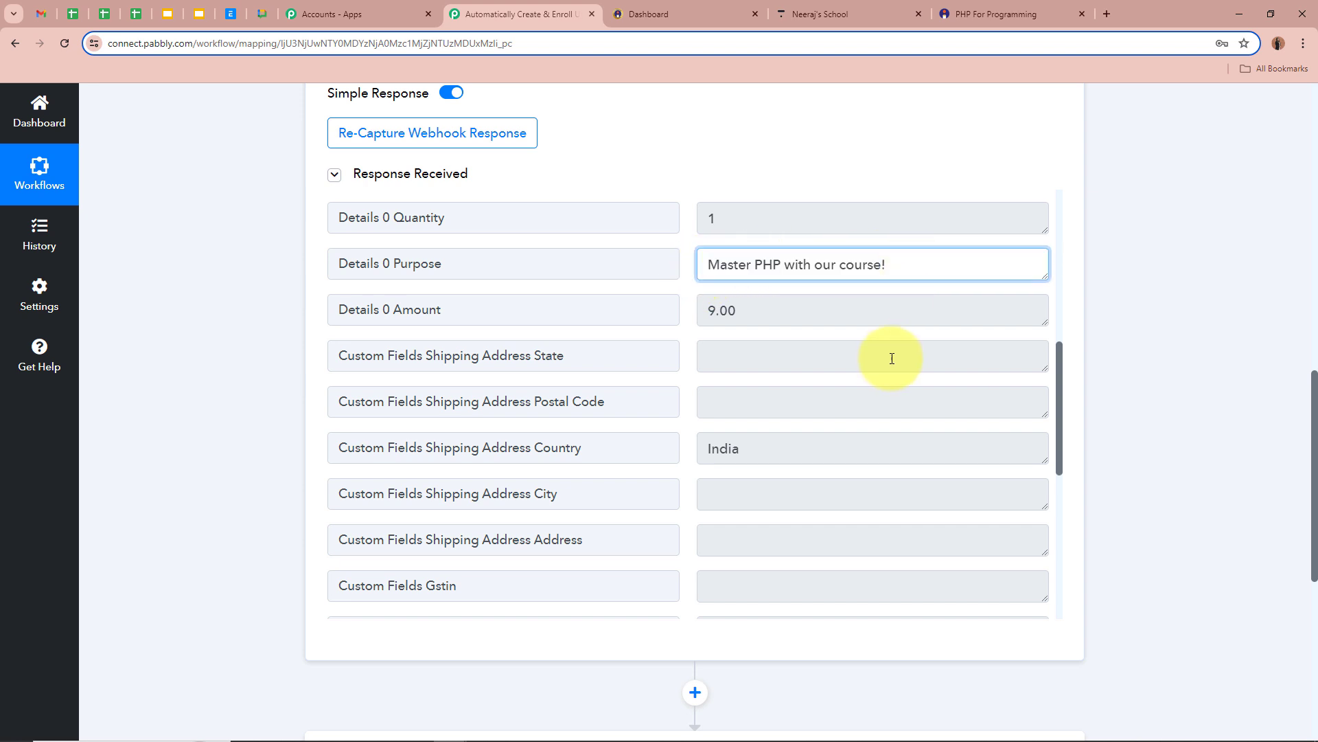
scroll(892, 356, "down", 3)
double_click(740, 246)
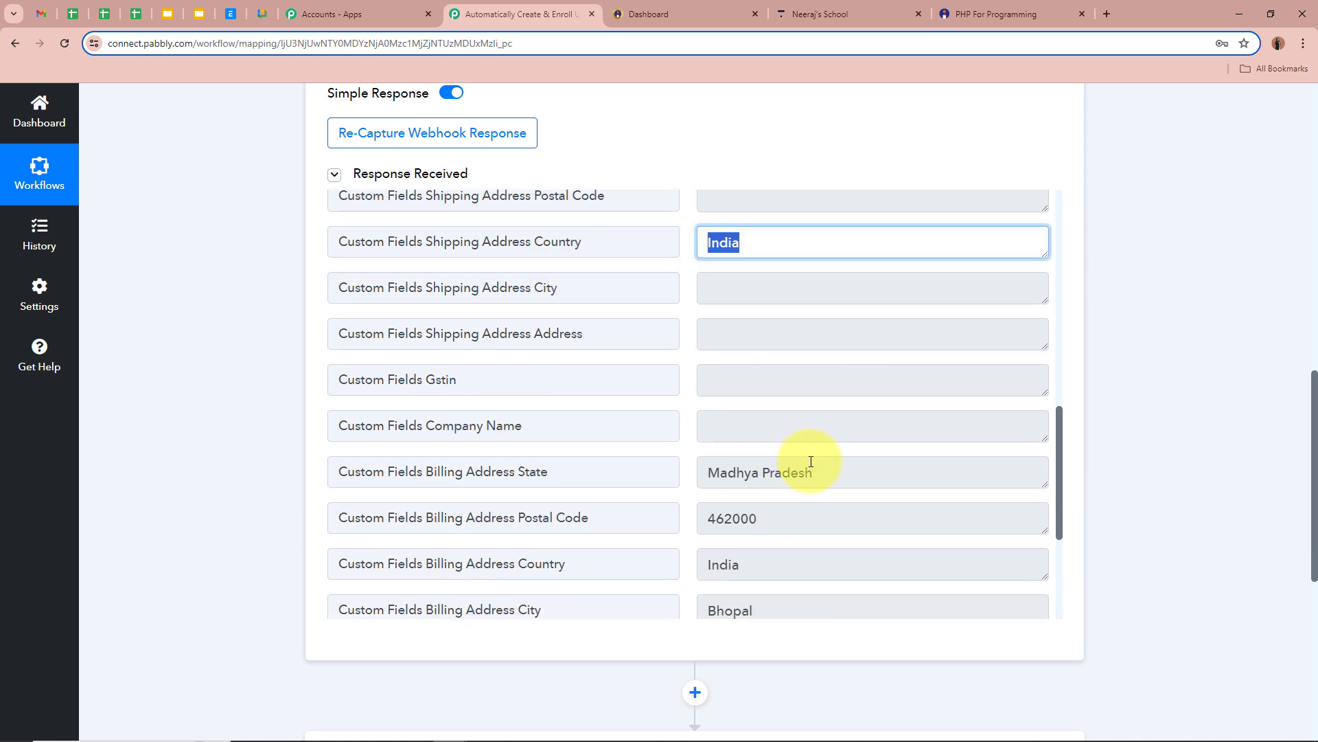
triple_click(789, 467)
scroll(815, 528, "down", 2)
double_click(780, 383)
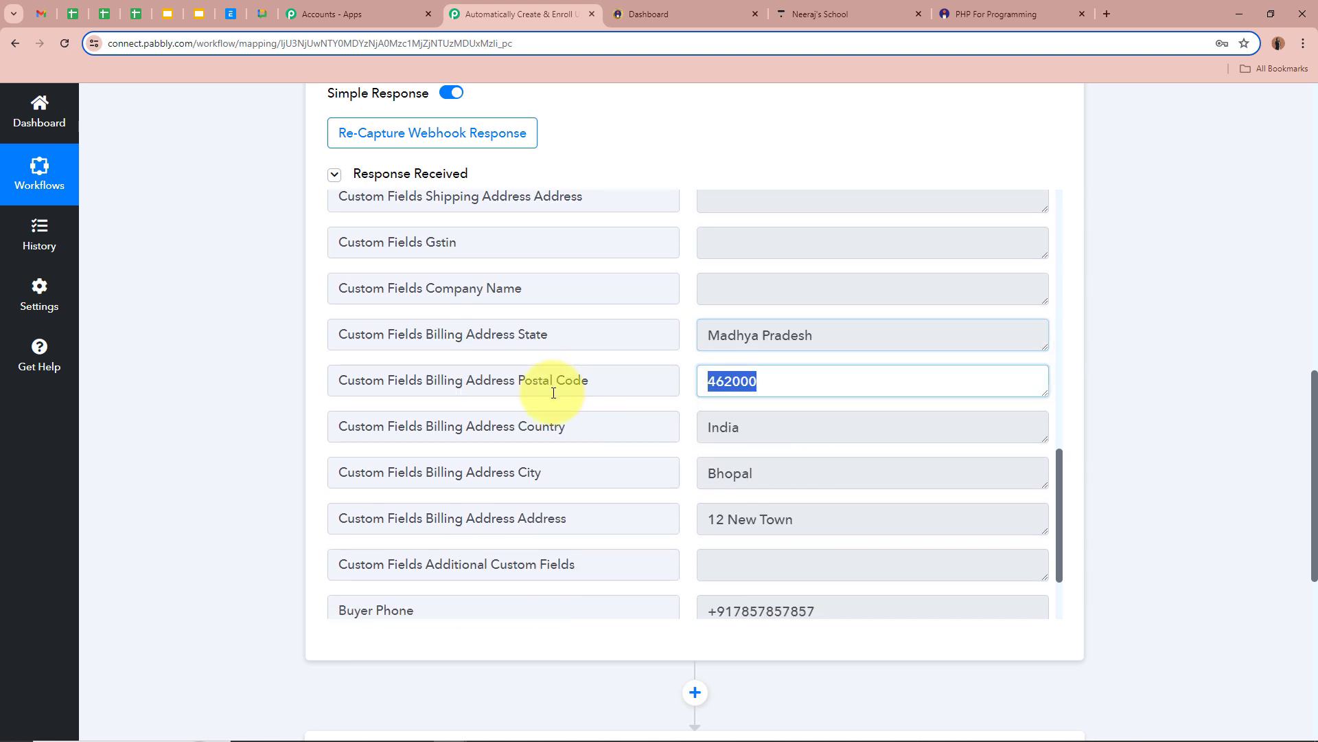
double_click(780, 426)
scroll(755, 474, "down", 1)
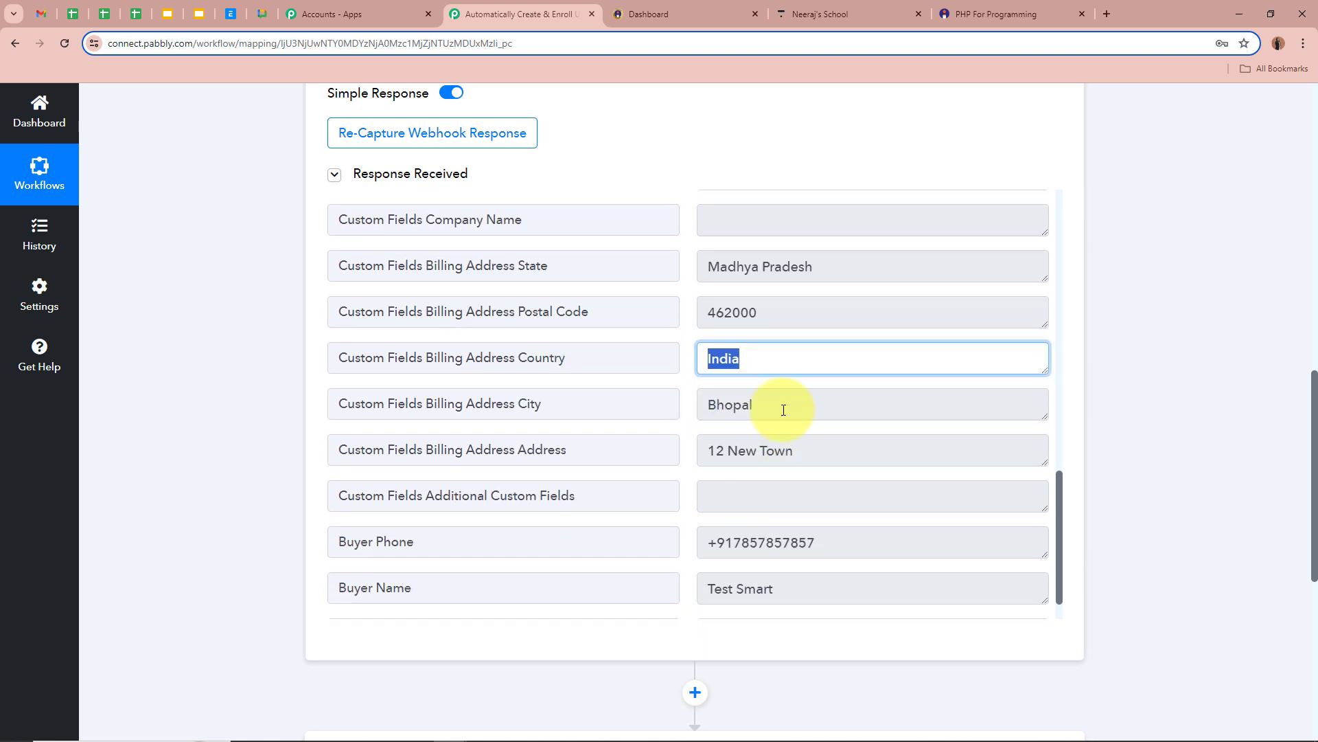
double_click(714, 406)
triple_click(816, 449)
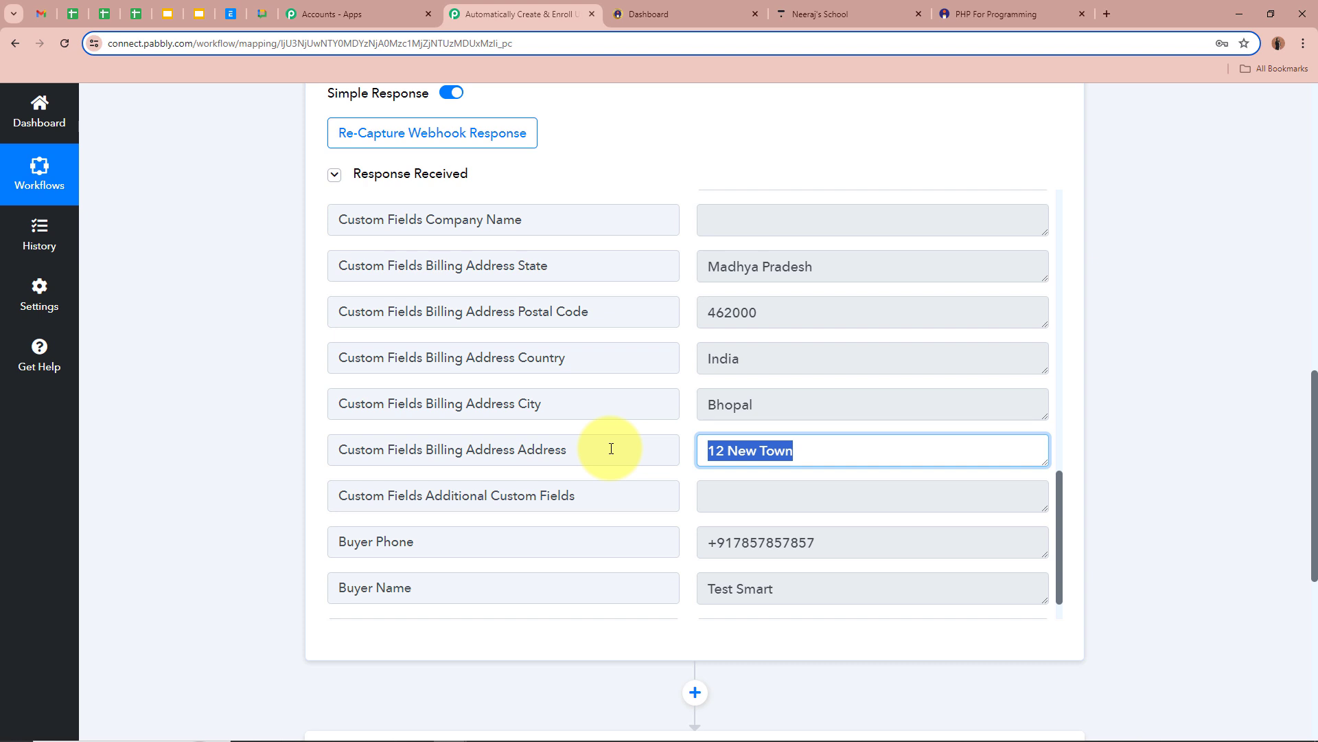
left_click(789, 494)
Check the buyer's name and e-mail, then collapse the Instamojo trigger step.
scroll(798, 495, "down", 1)
left_click_drag(831, 498, 682, 509)
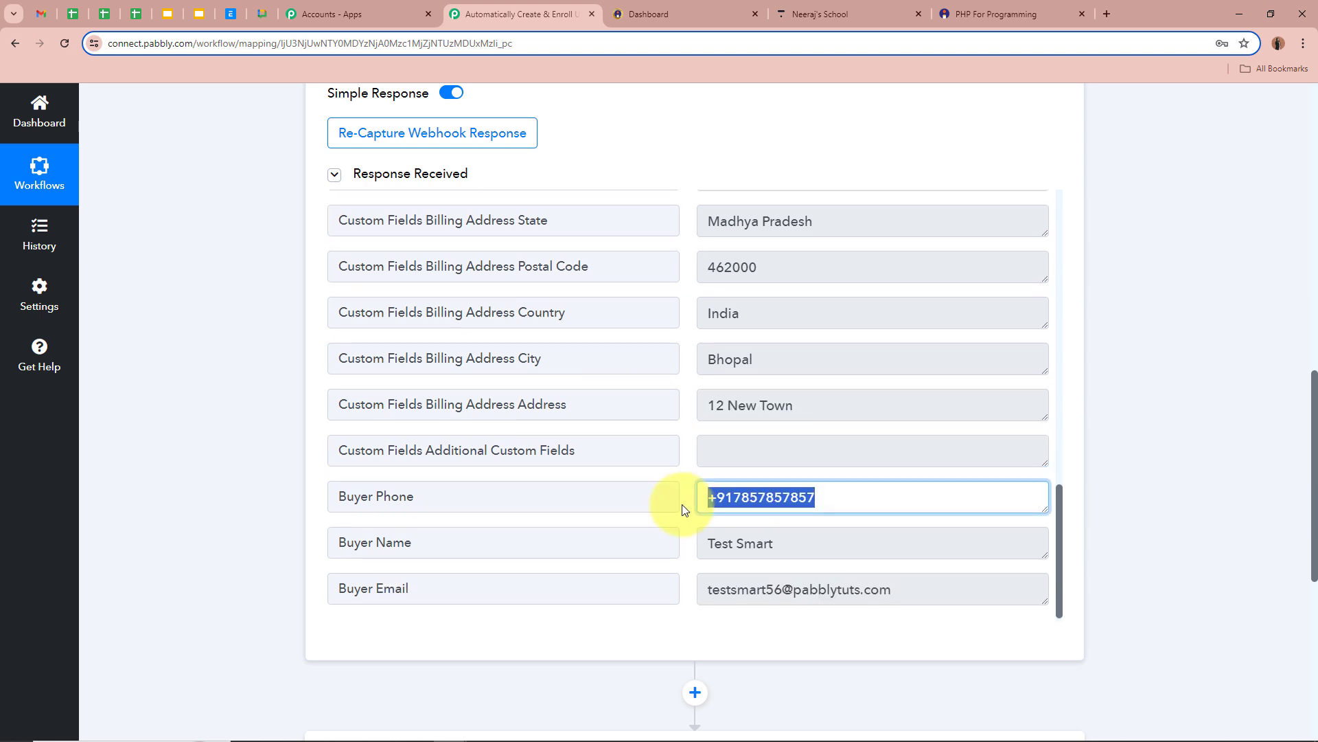
left_click_drag(800, 541, 665, 542)
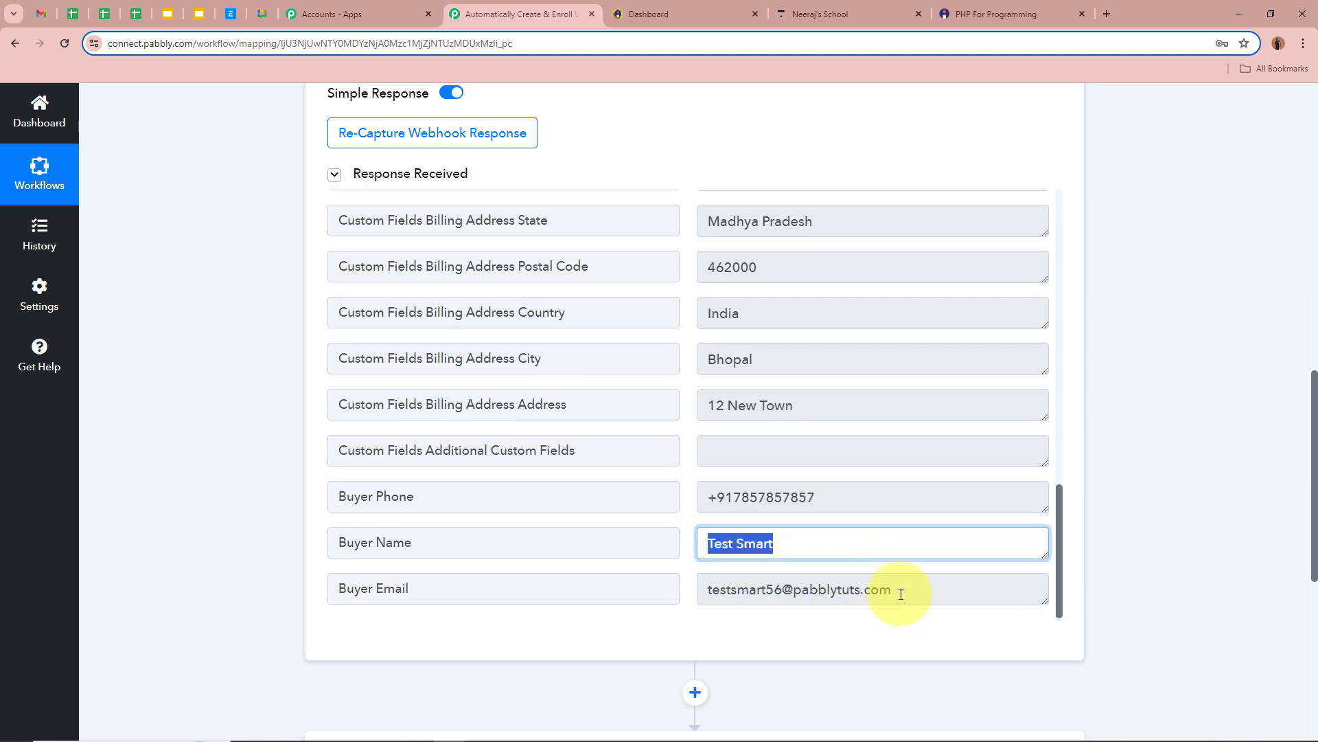
left_click_drag(901, 594, 645, 588)
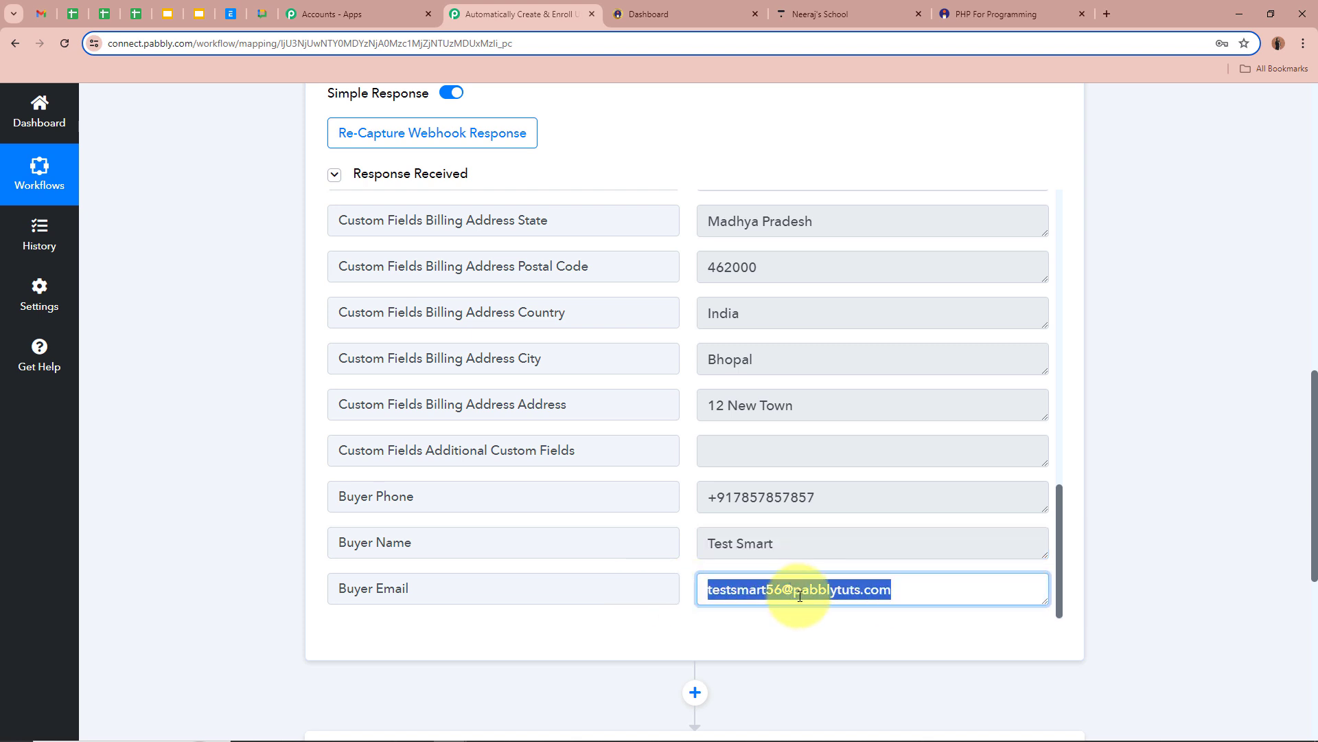
left_click(826, 588)
scroll(828, 617, "up", 15)
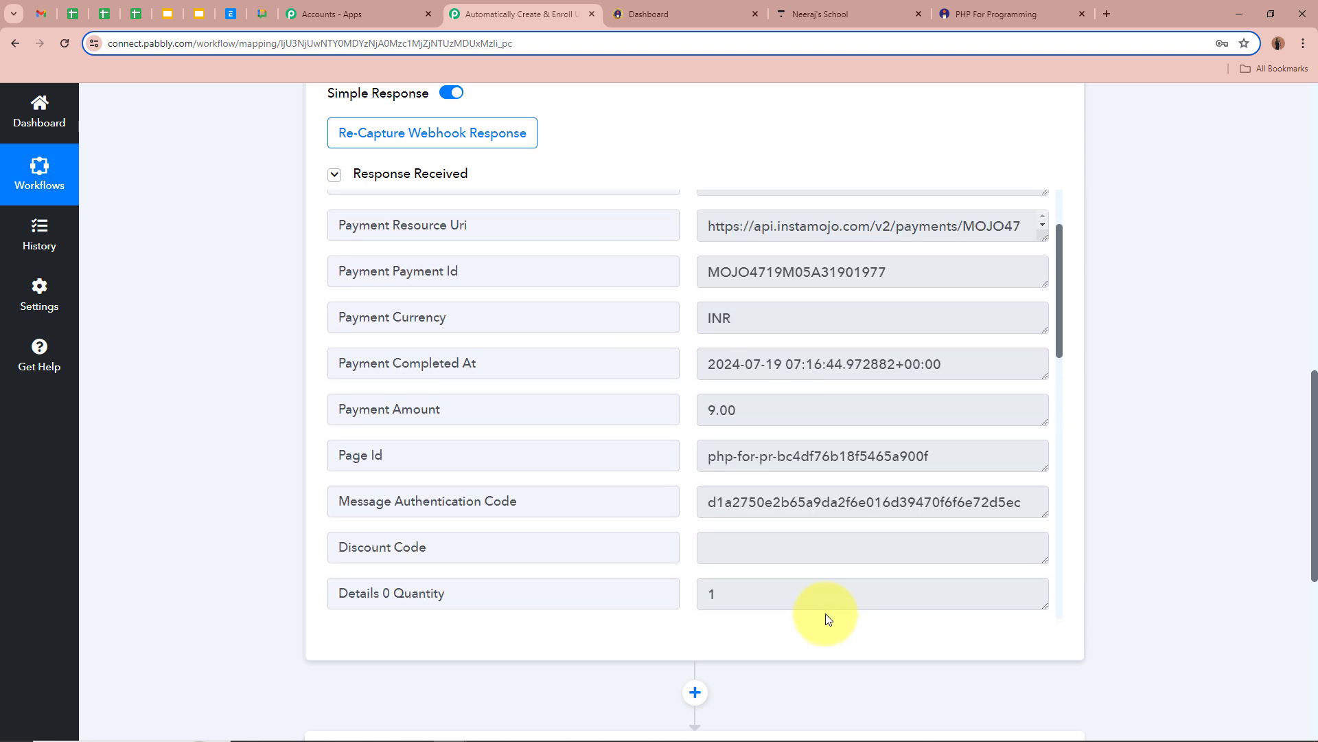
scroll(1089, 444, "up", 12)
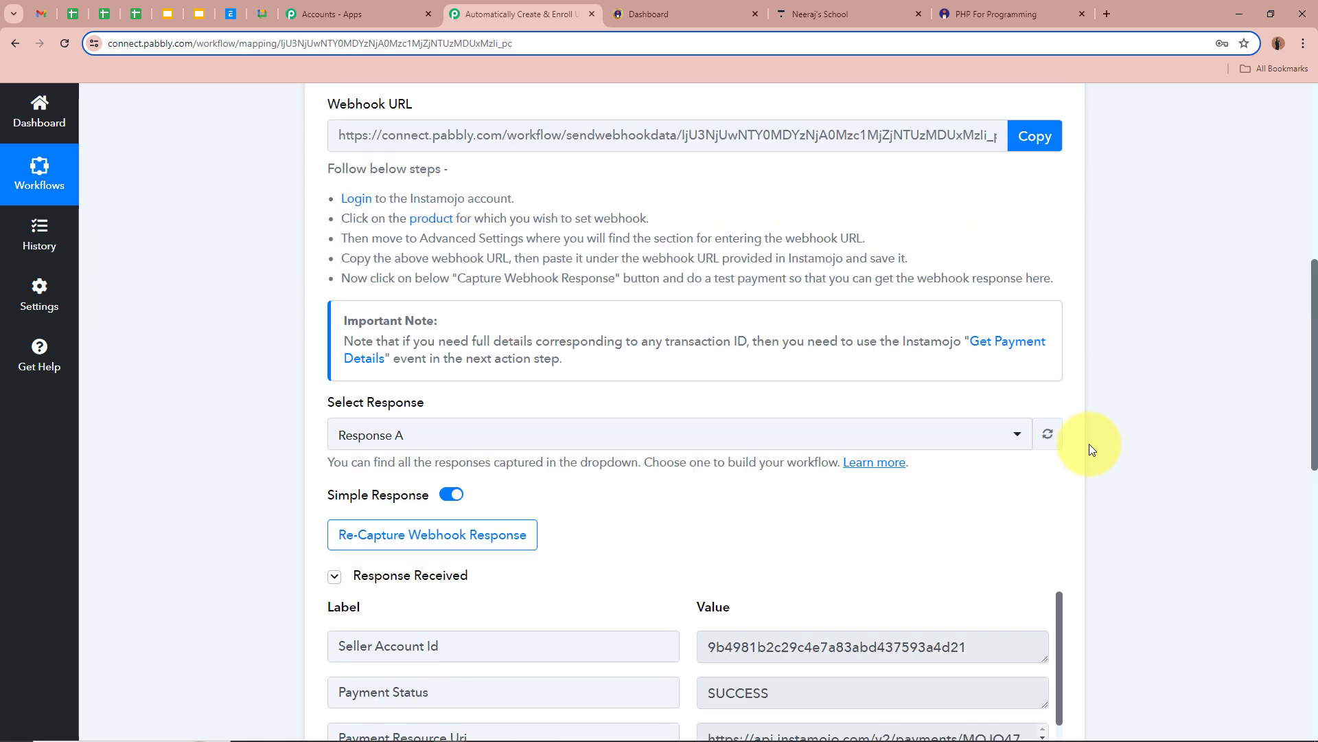
left_click(780, 368)
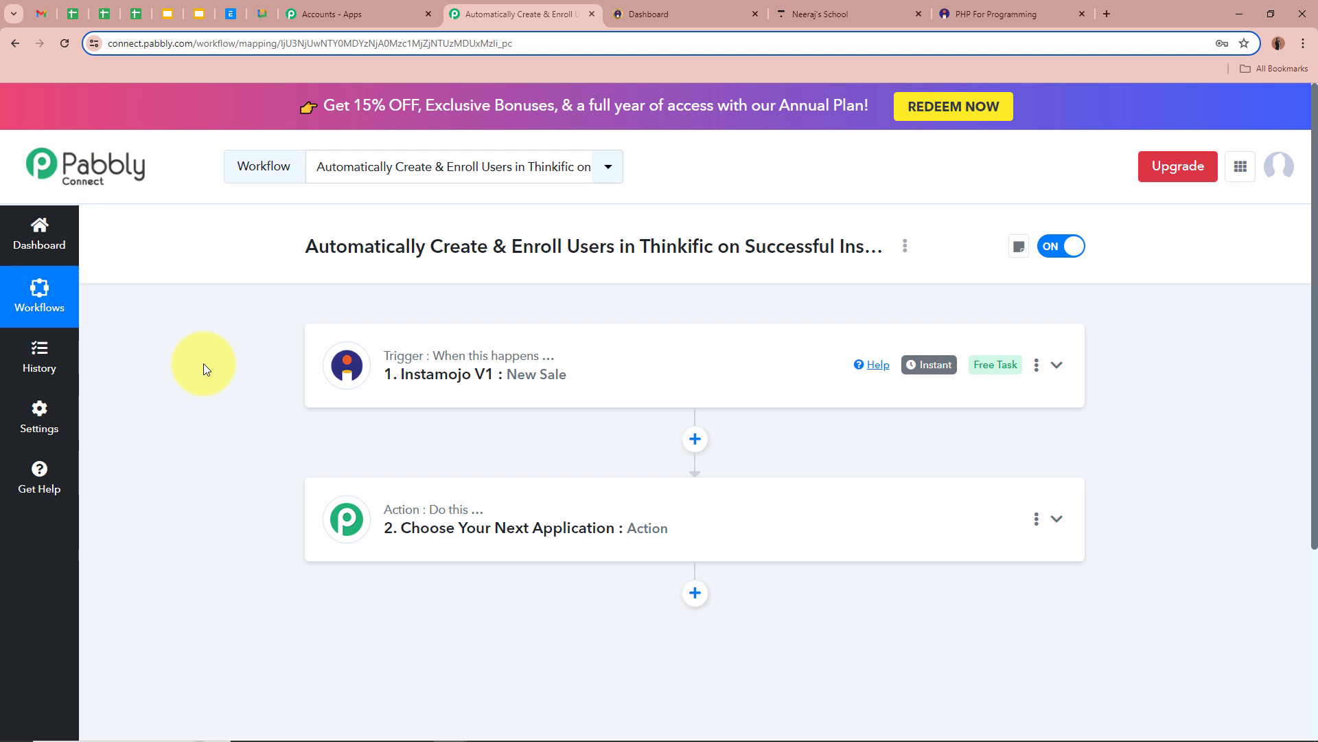
Make the second step Thinkific with the Create User action event and begin connecting the account.
left_click(1061, 522)
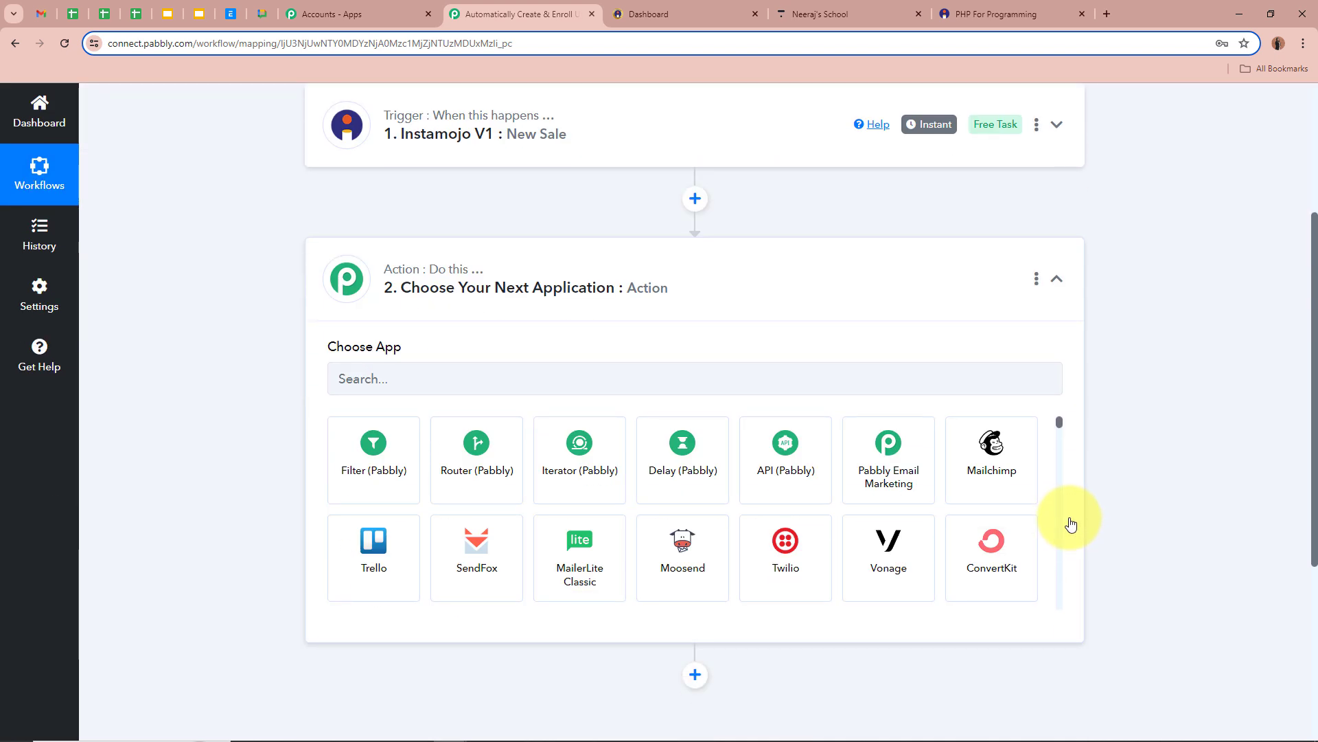
left_click(639, 377)
type("R")
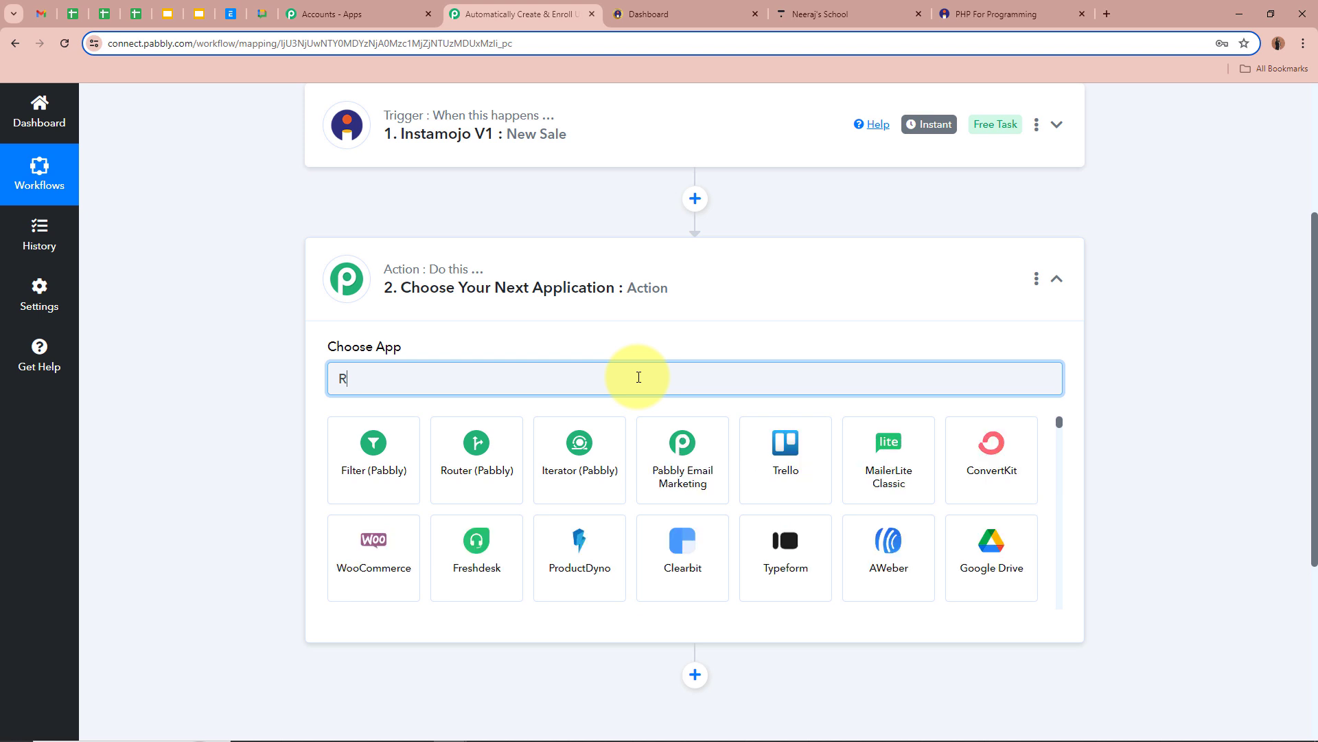
key("BackSpace")
type("Thi")
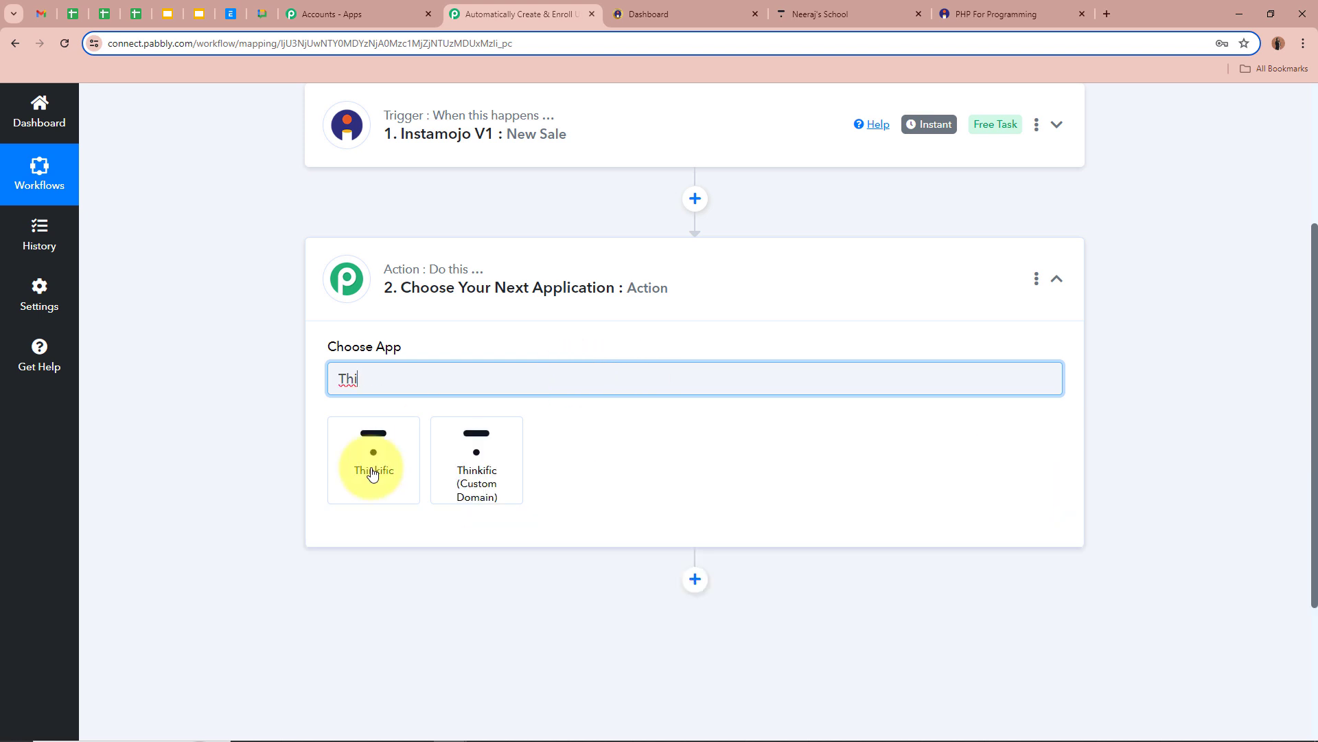
left_click(371, 473)
left_click(385, 456)
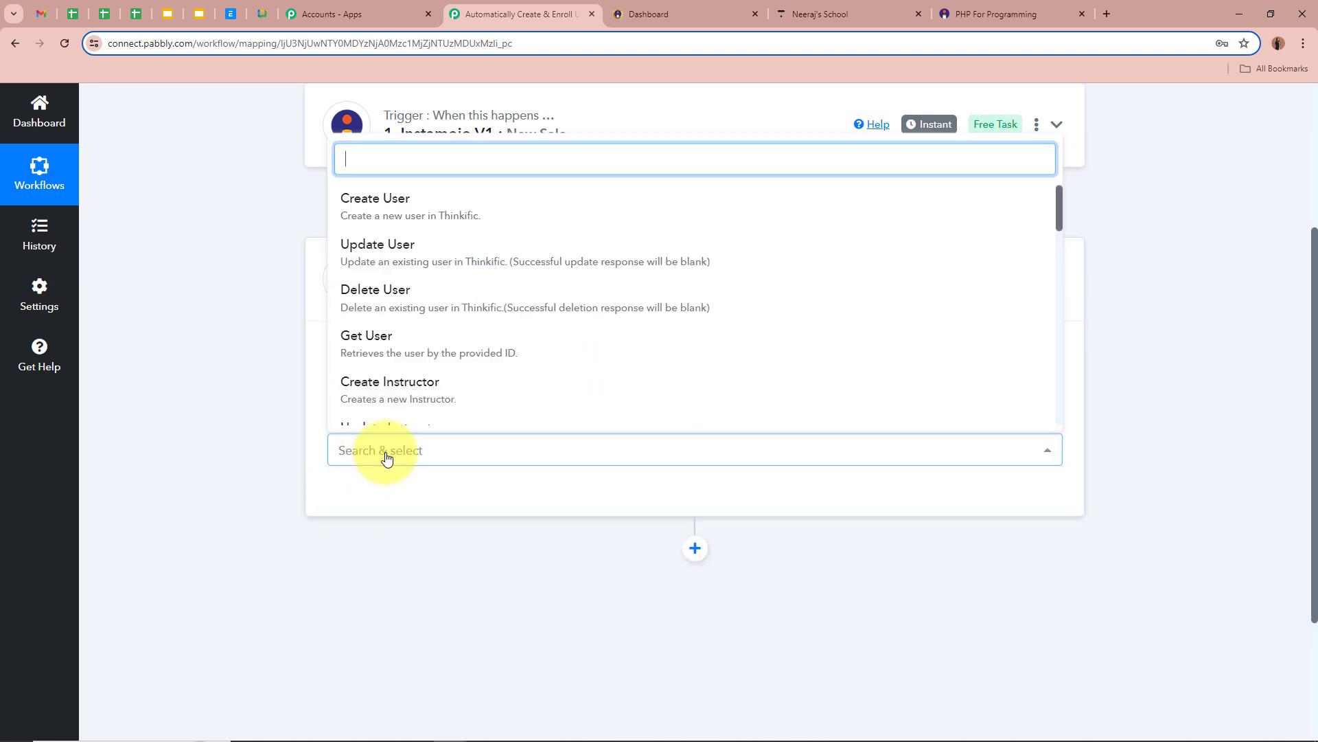
left_click(456, 206)
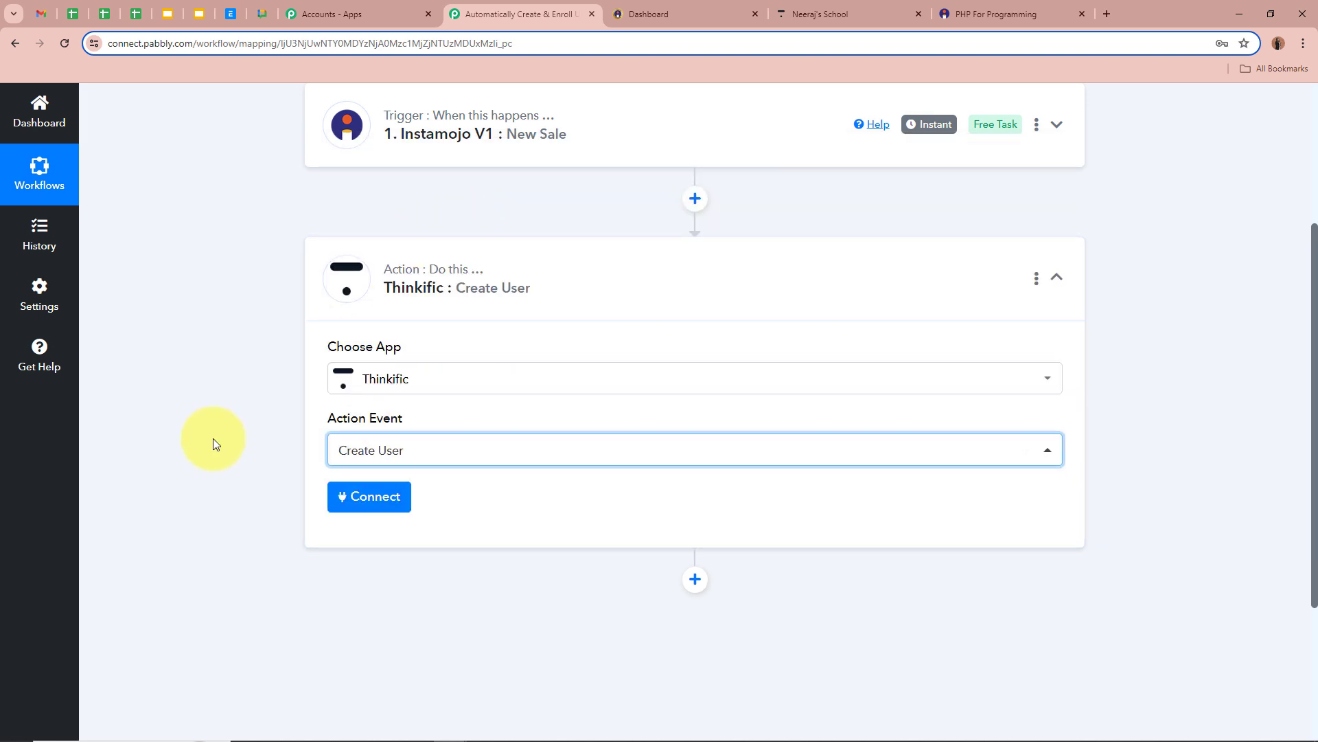
scroll(212, 438, "up", 4)
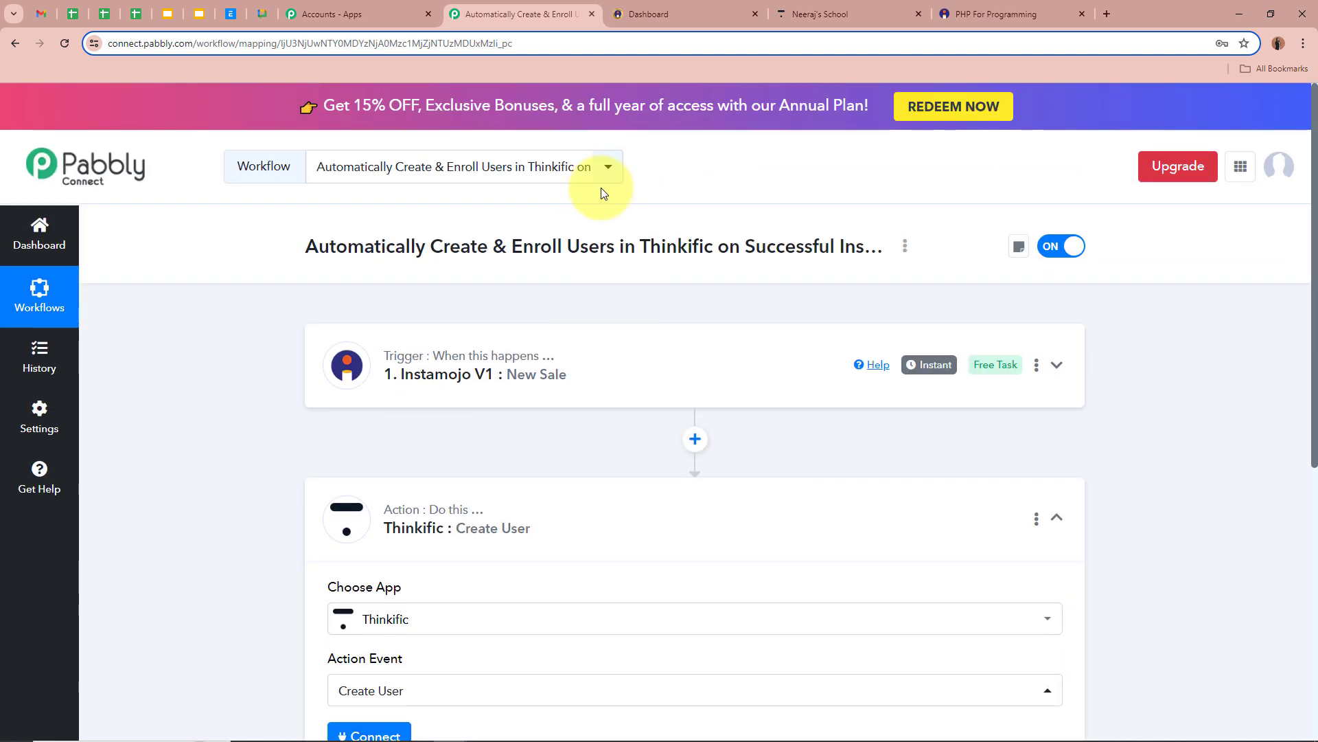
scroll(269, 480, "down", 5)
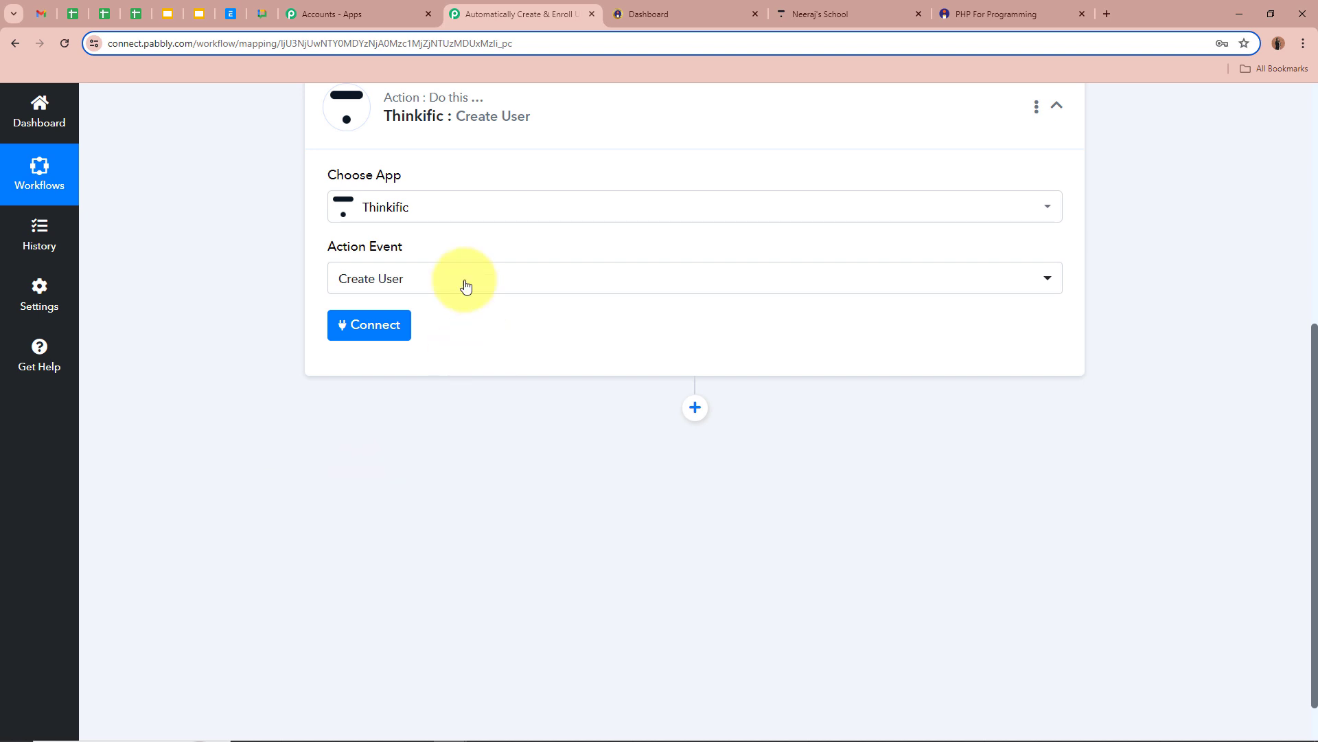
left_click(375, 331)
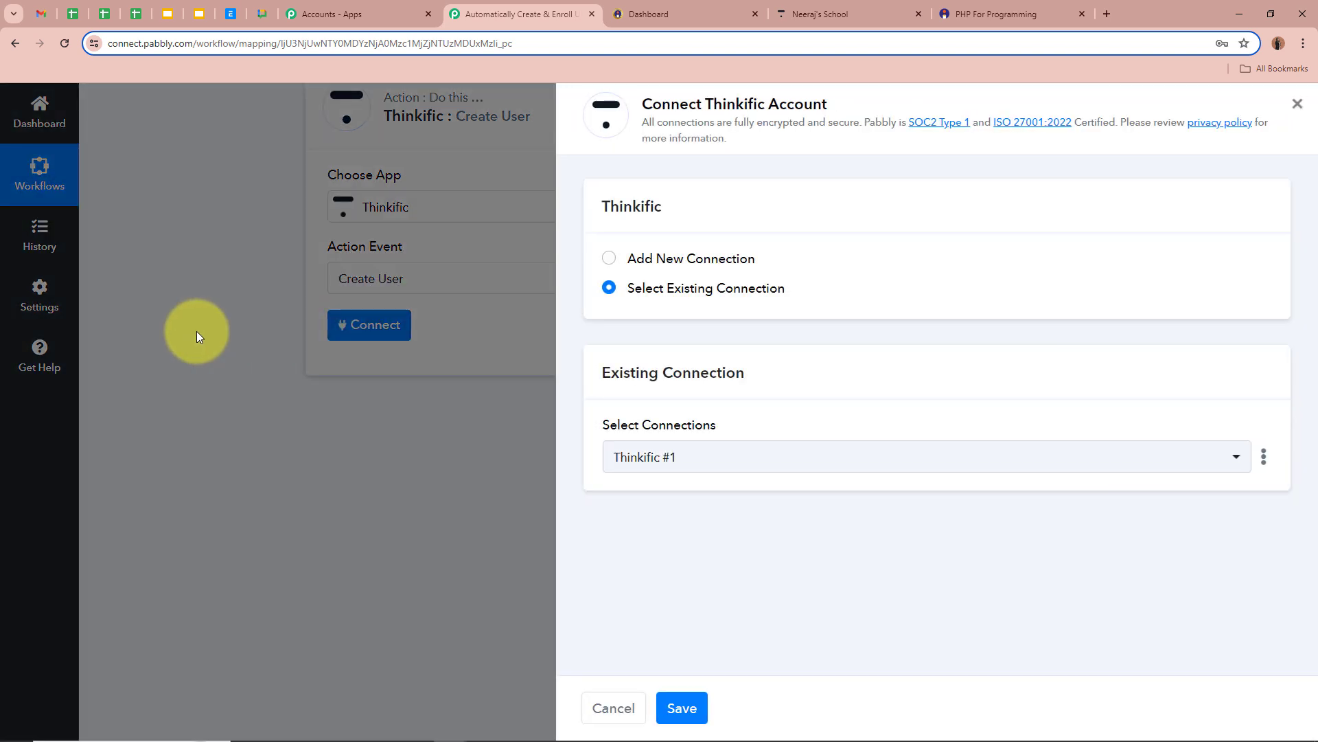
Add a new Thinkific connection up to its Subdomain prompt, then go to the Thinkific course editor.
left_click(610, 258)
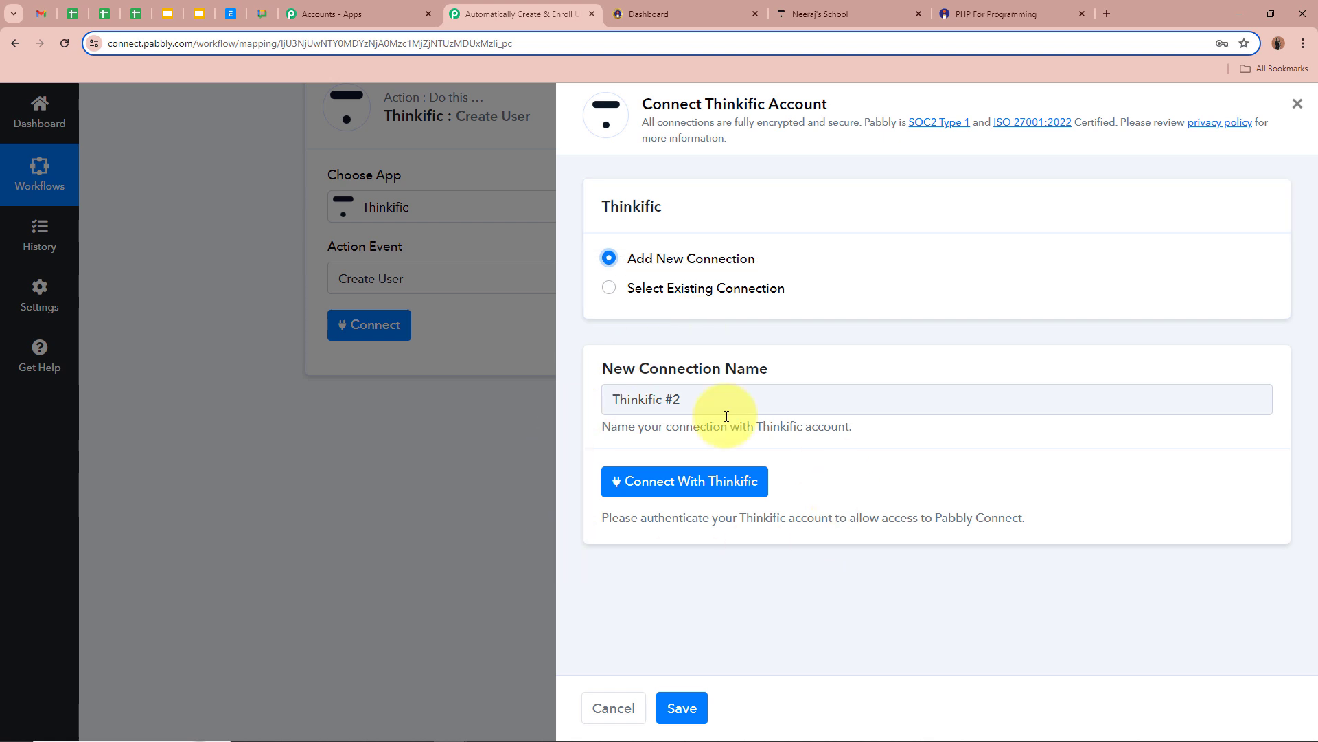
left_click(718, 485)
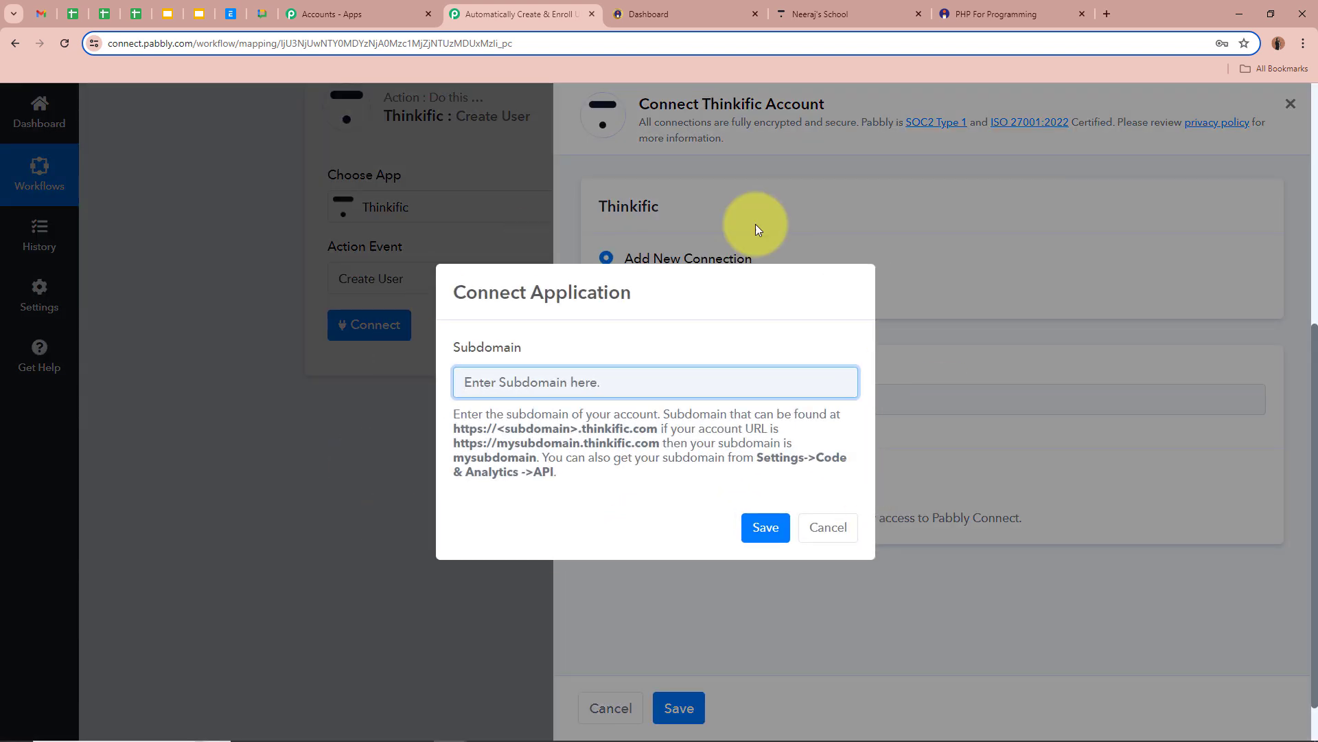
left_click_drag(465, 292, 630, 298)
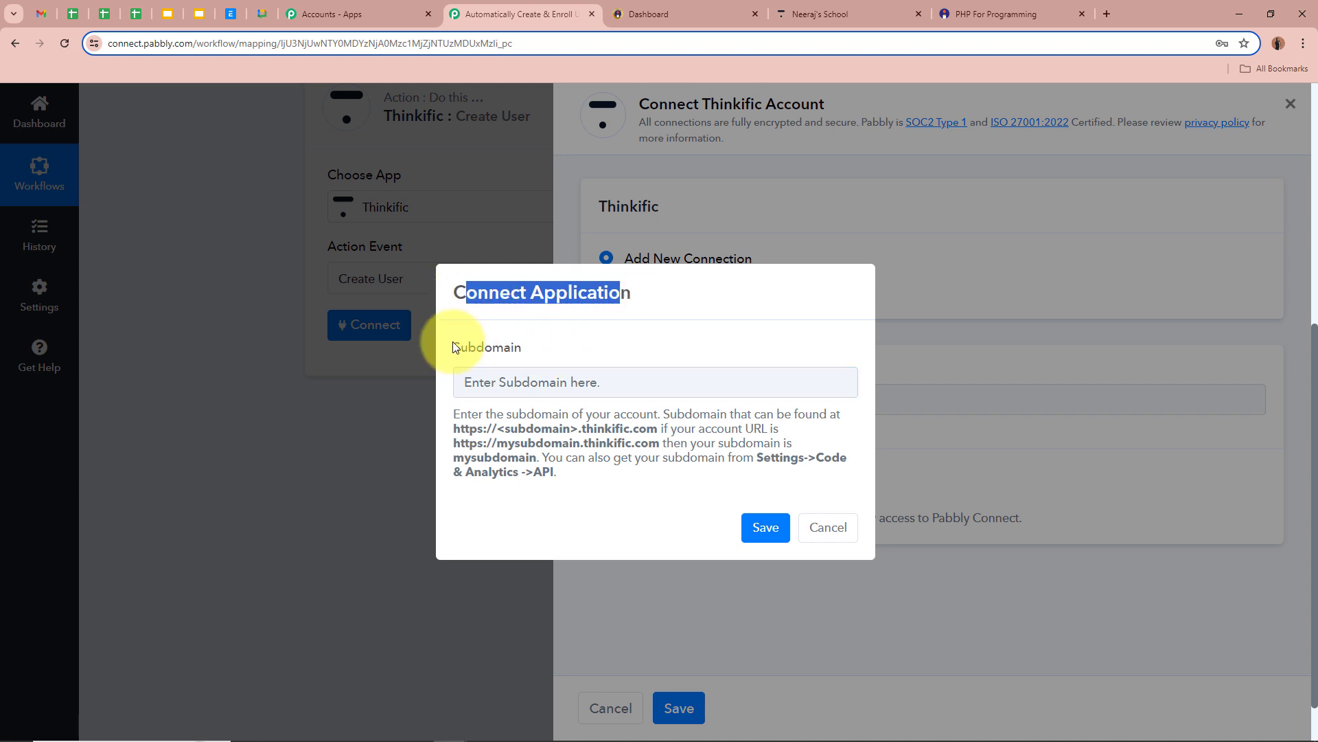
left_click_drag(445, 347, 562, 345)
left_click(565, 352)
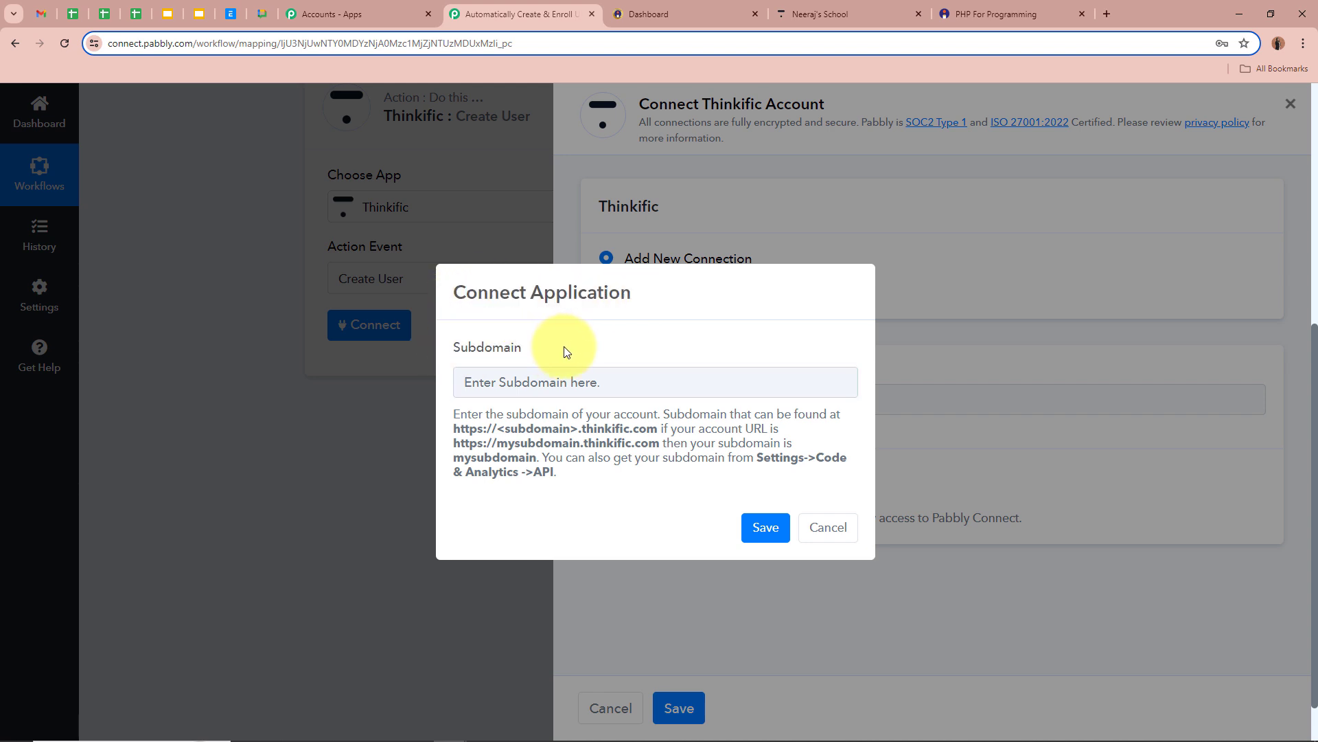
left_click(886, 14)
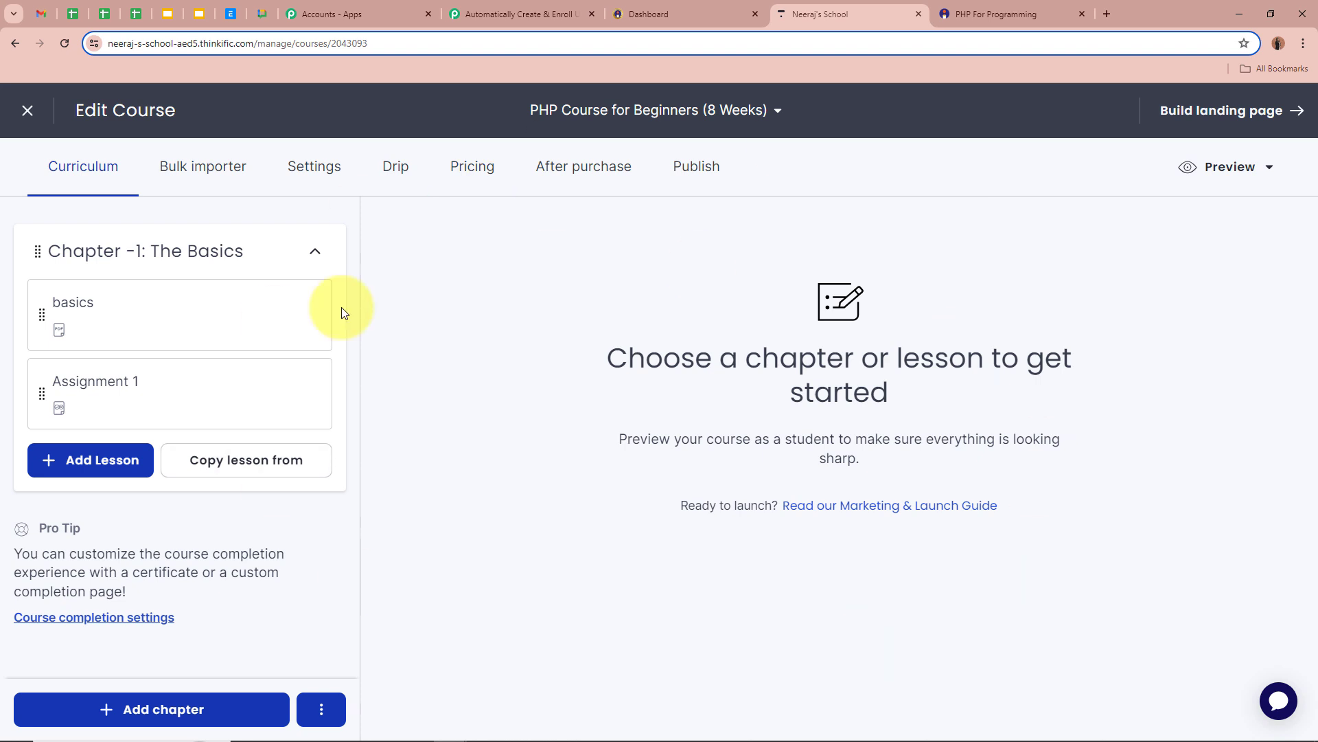
Copy the school's subdomain from the Thinkific address bar and go back to Pabbly Connect.
left_click(332, 40)
left_click(268, 44)
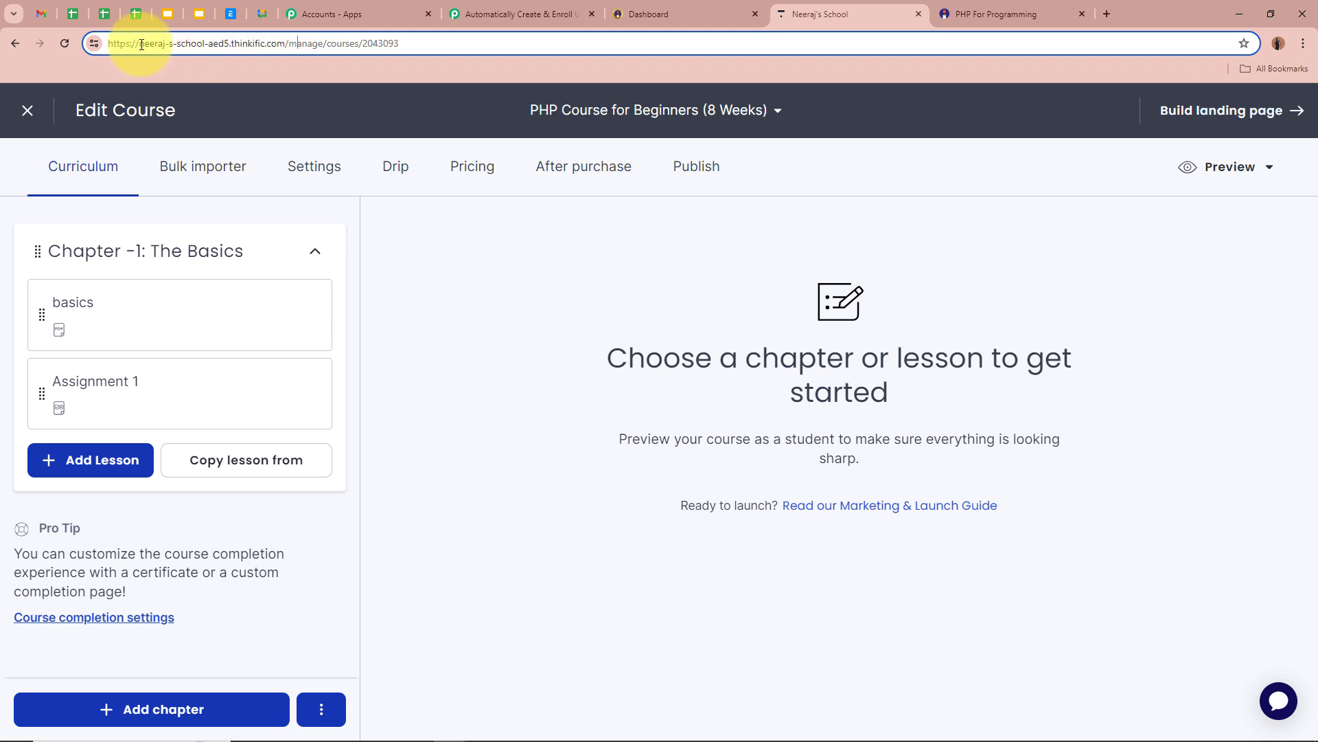
left_click_drag(139, 44, 230, 45)
key("ctrl+c")
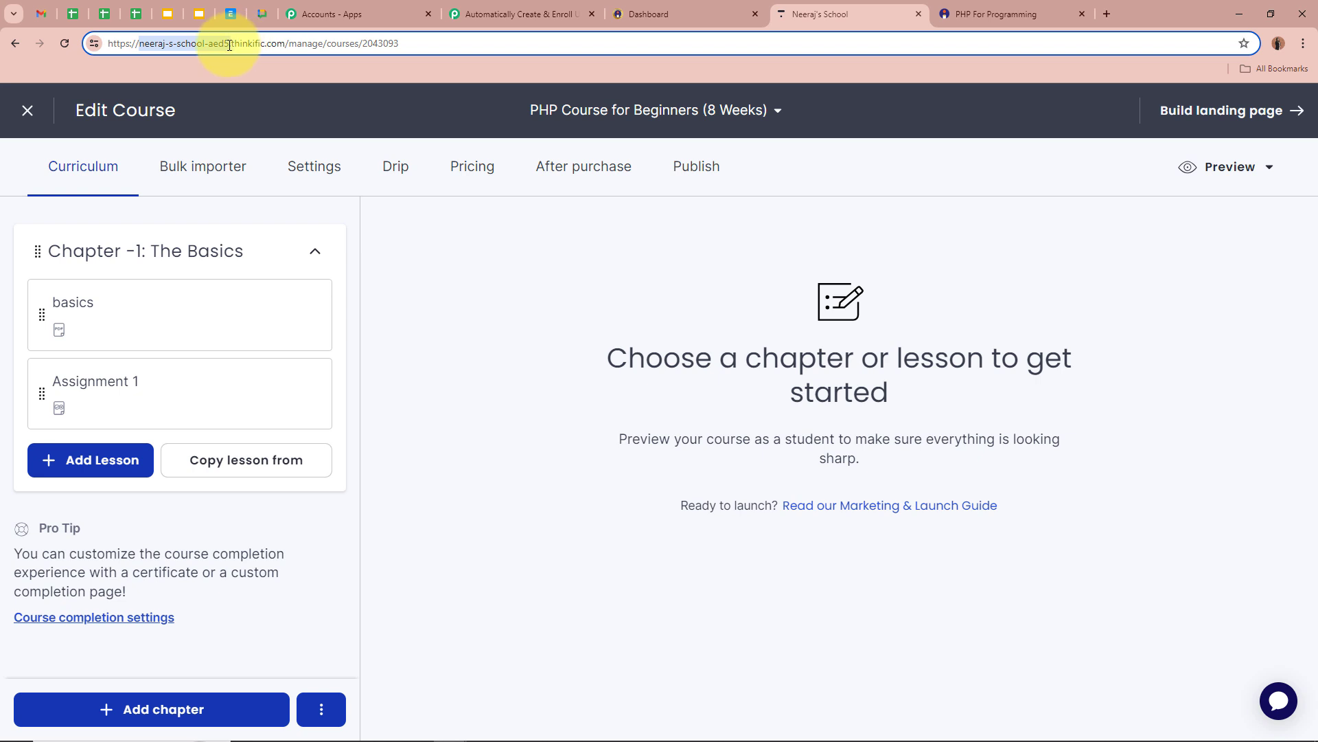
left_click(508, 14)
Paste the copied subdomain and save the Thinkific account connection.
left_click(502, 381)
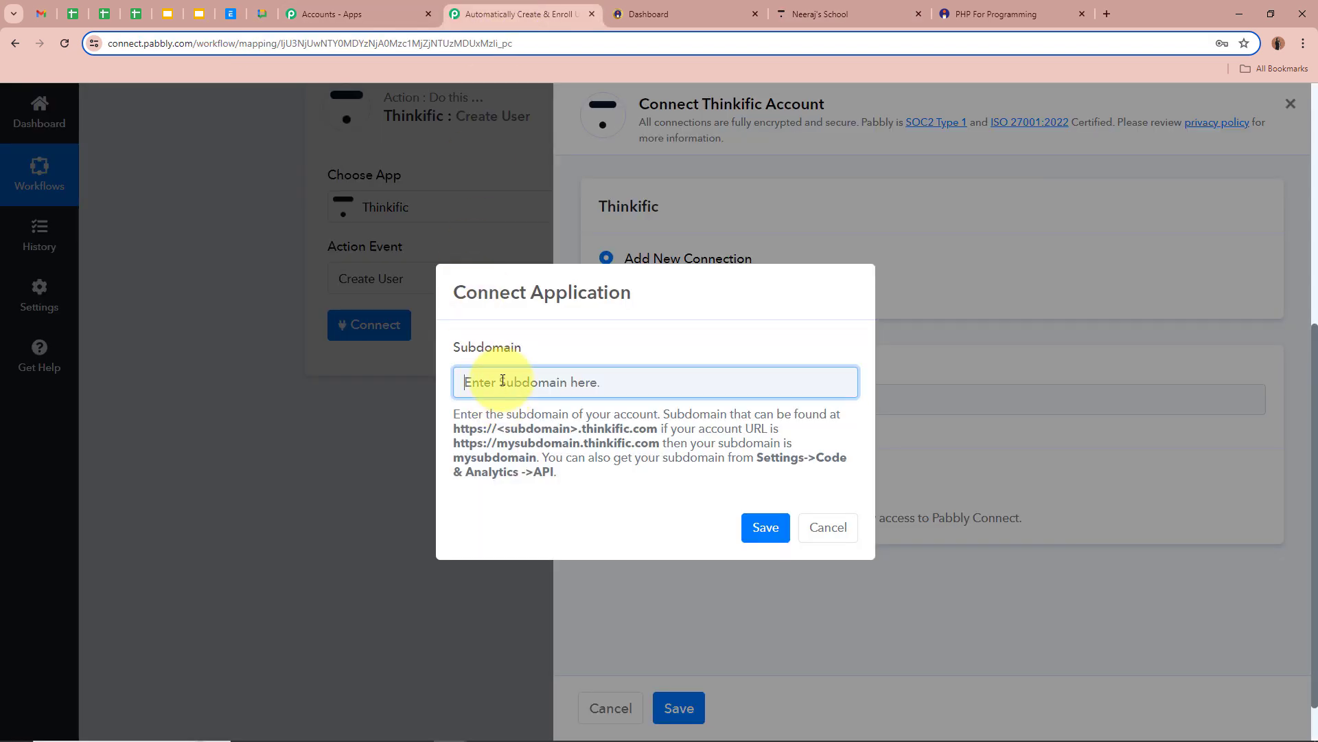
key("ctrl+v")
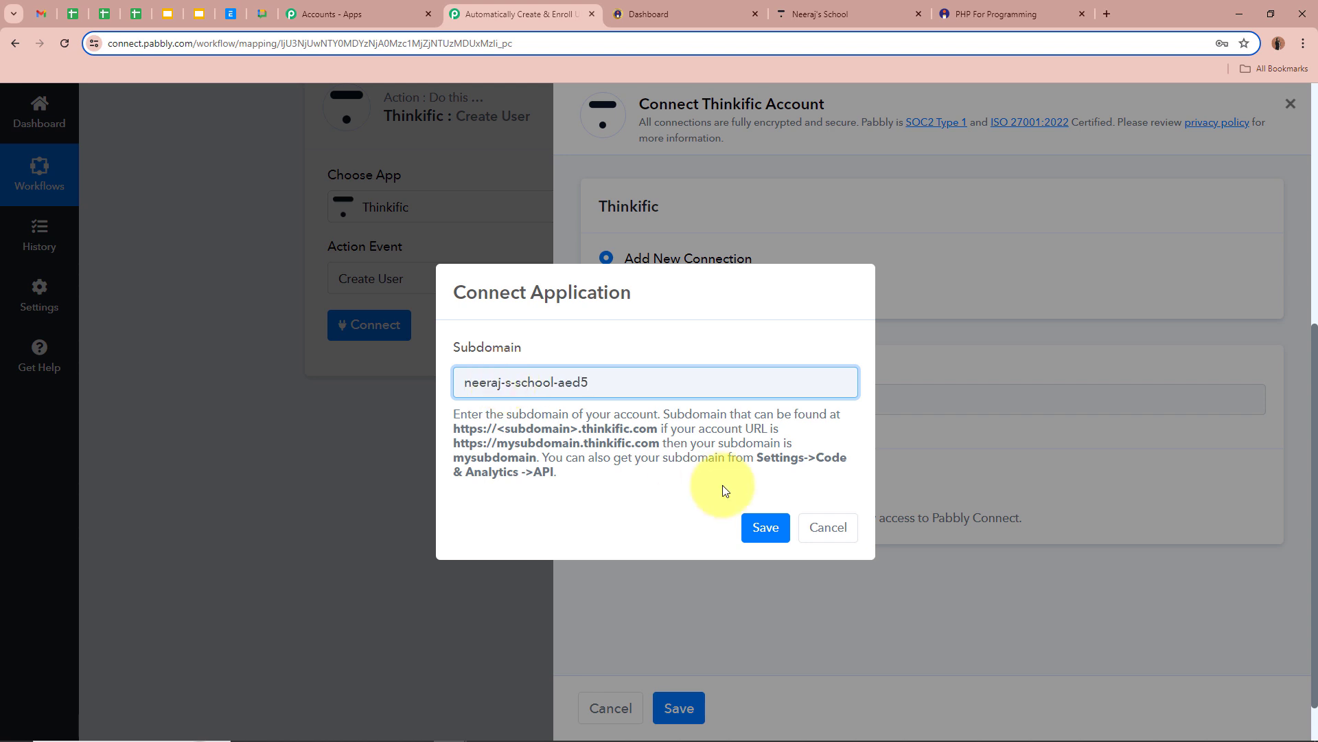
left_click(763, 527)
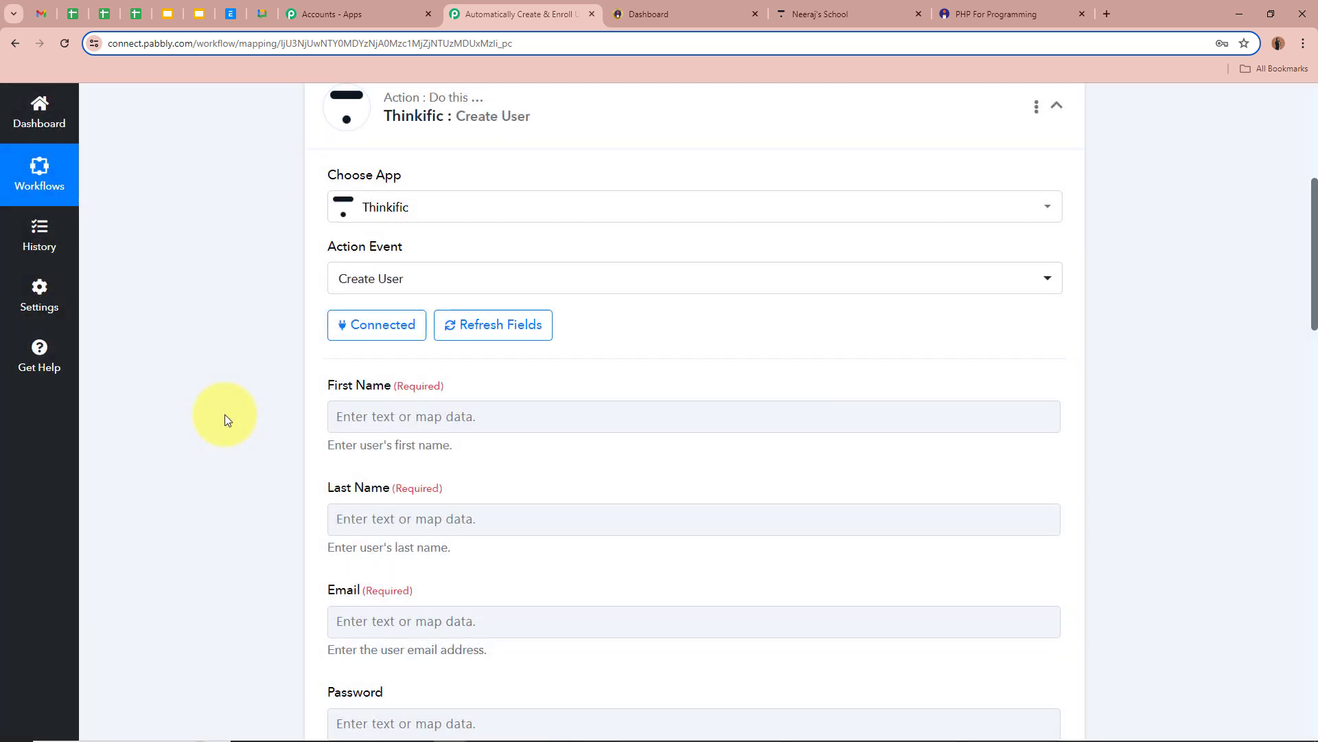
Look over the Create User fields and bring up sale data for First Name.
scroll(224, 414, "down", 2)
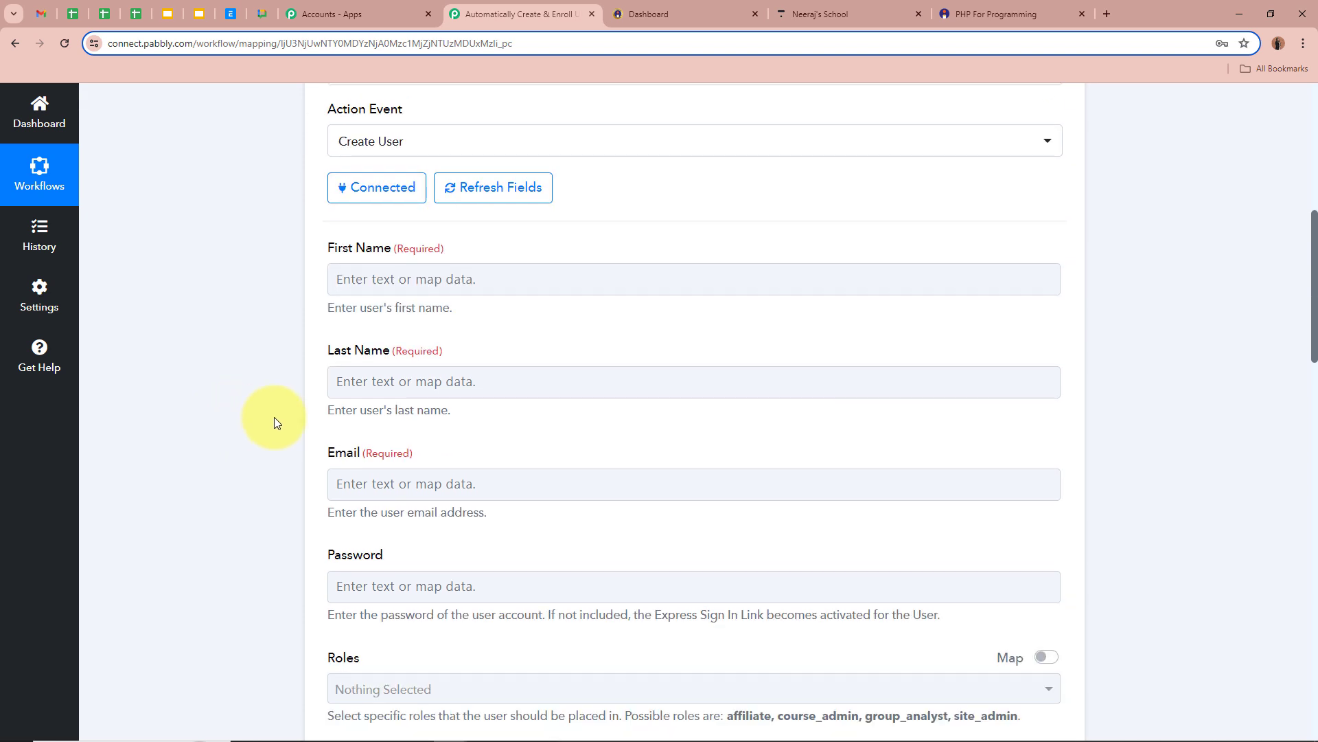
scroll(352, 525, "down", 1)
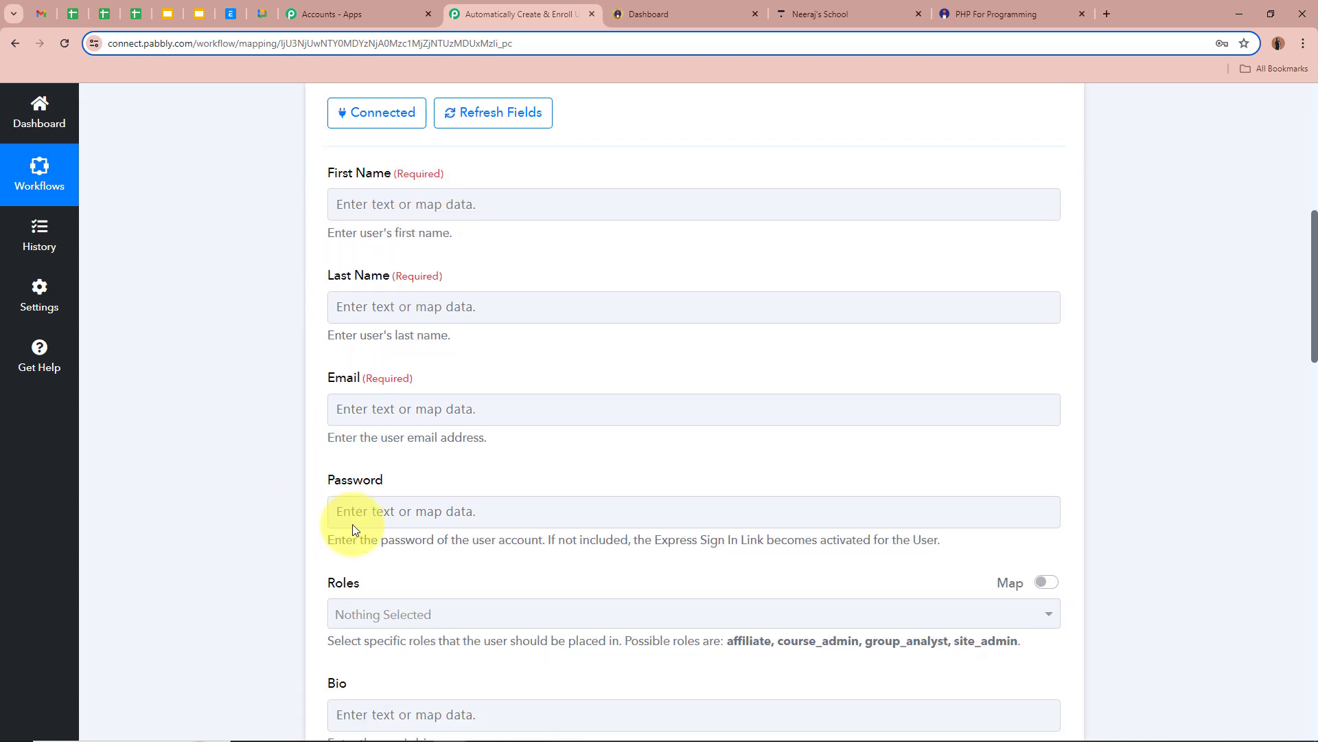
scroll(344, 520, "down", 3)
scroll(215, 509, "up", 5)
scroll(214, 510, "down", 1)
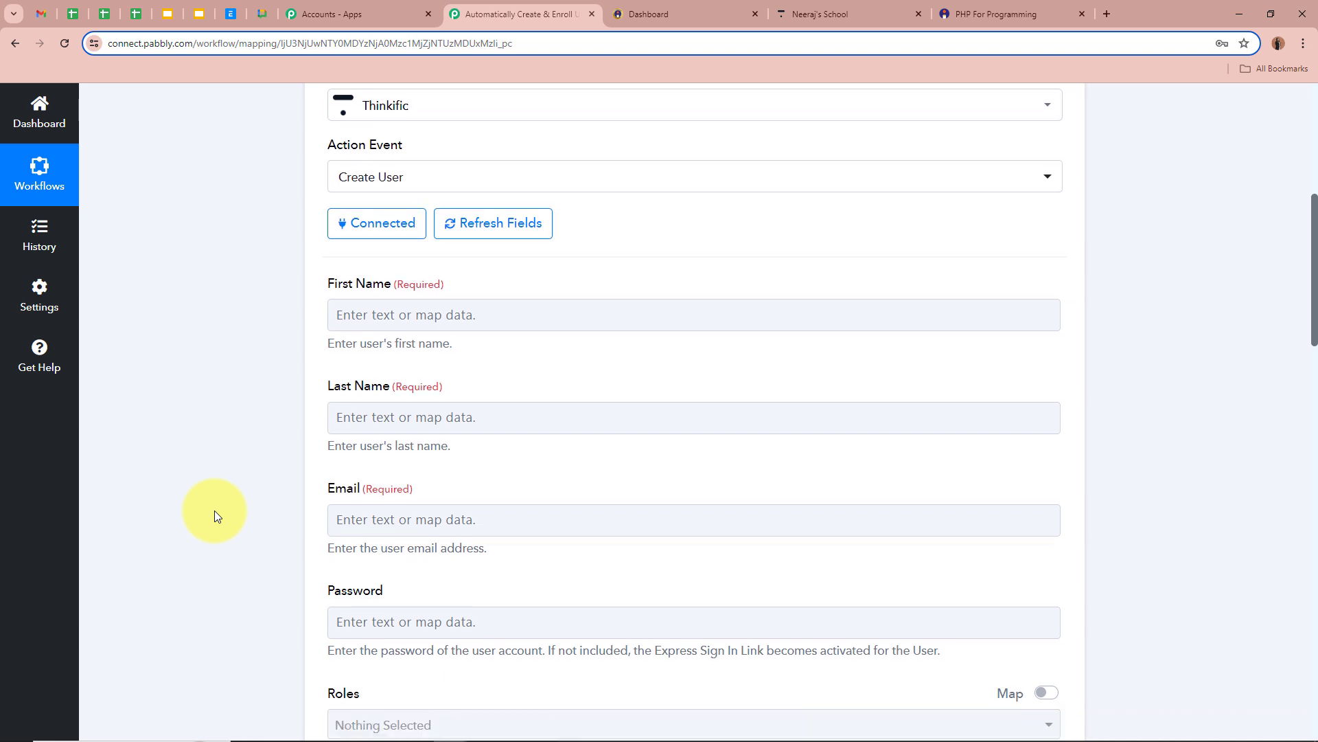
scroll(215, 510, "down", 1)
left_click(210, 414)
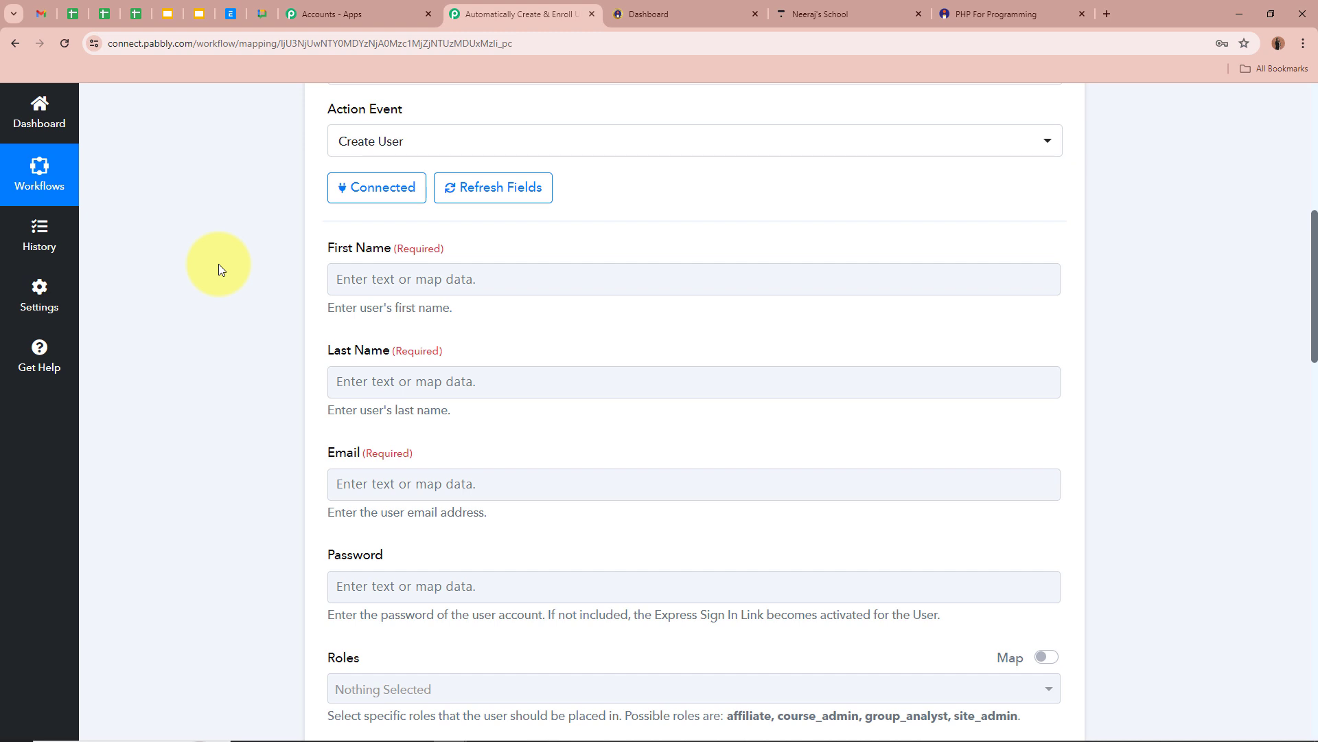
scroll(218, 264, "up", 6)
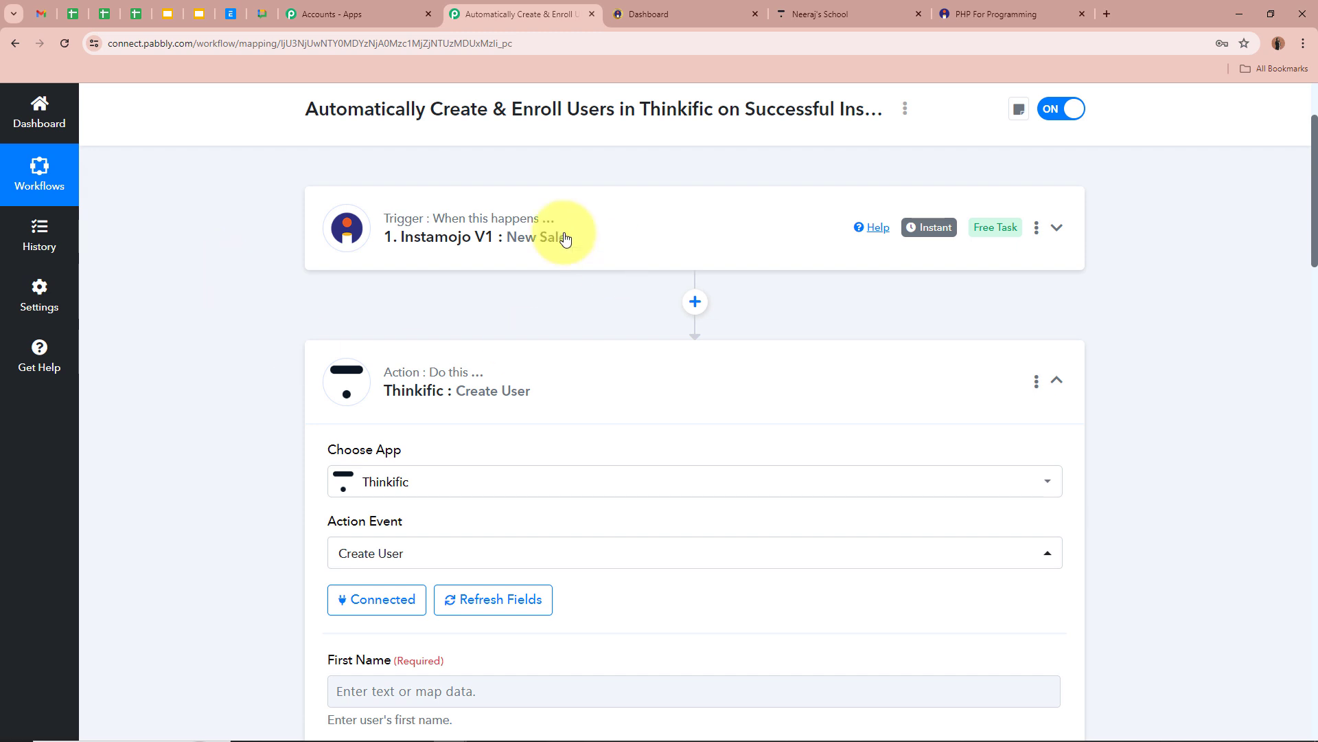
scroll(209, 369, "down", 5)
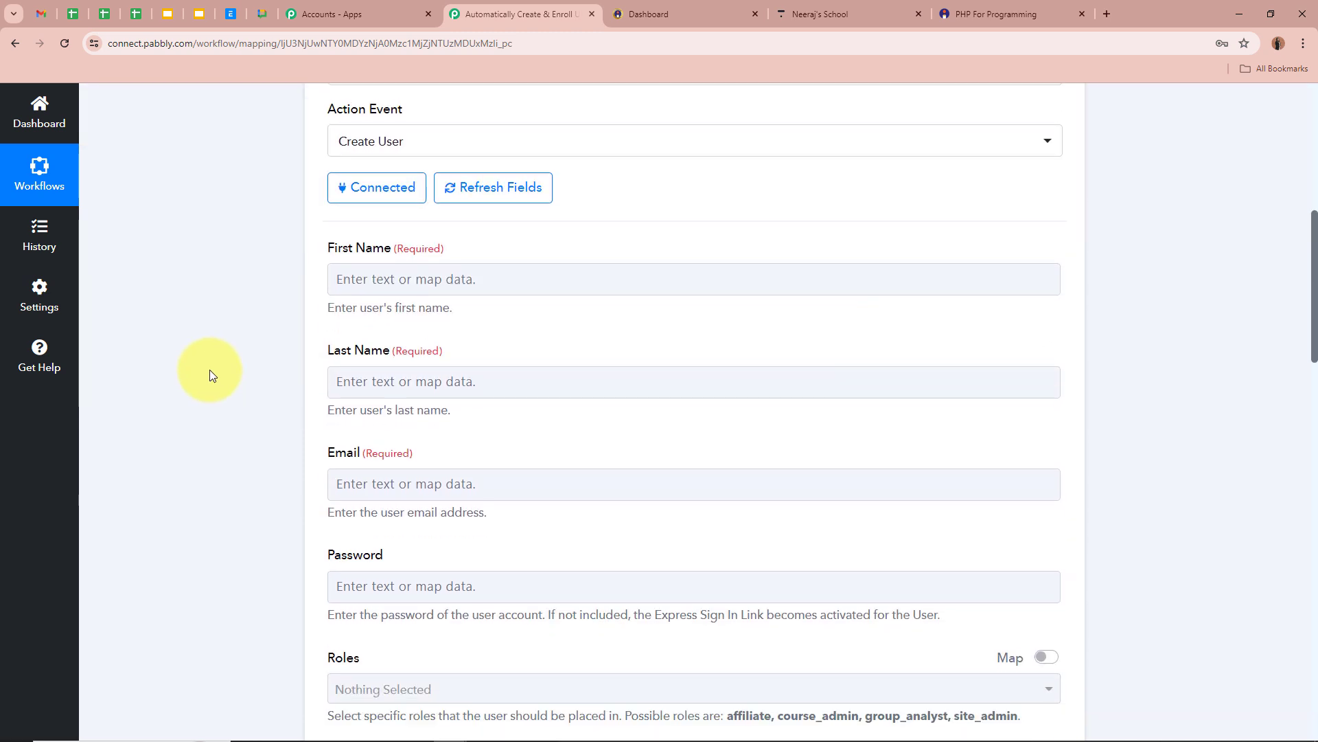
left_click(375, 279)
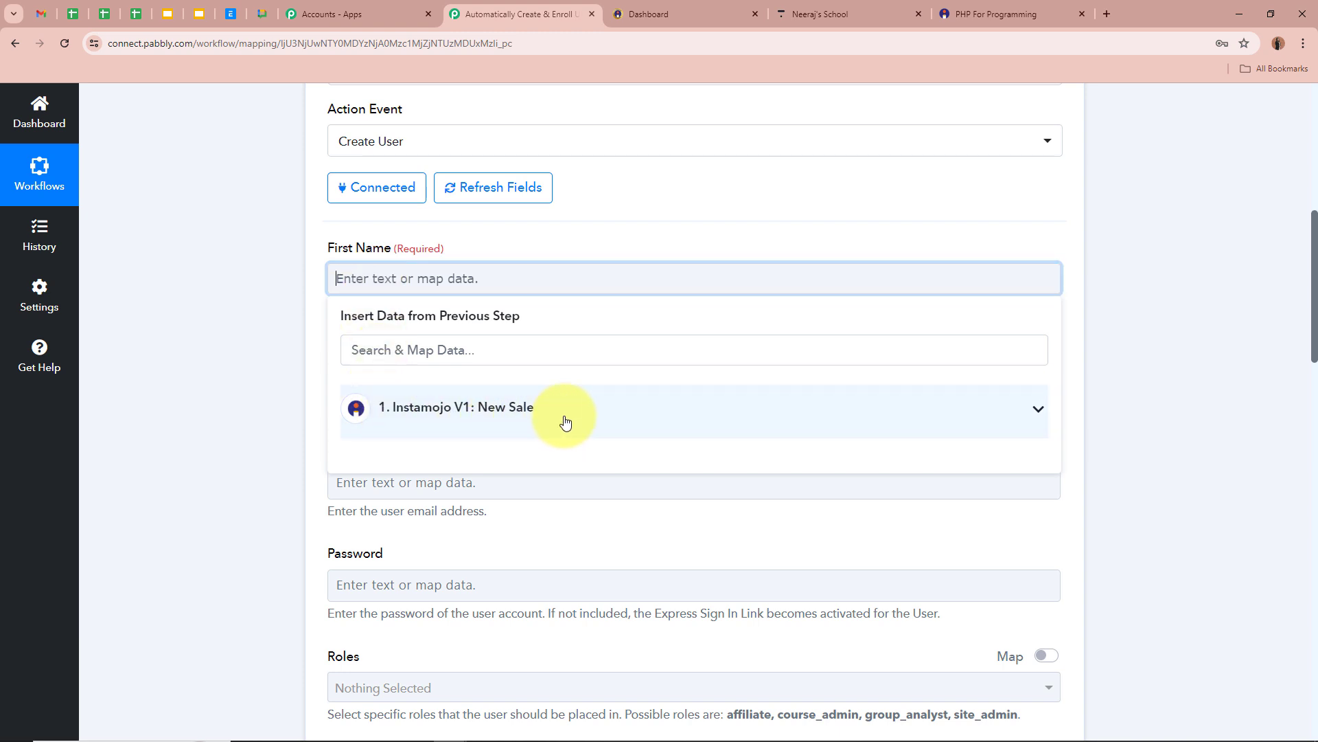
scroll(561, 414, "up", 8)
scroll(362, 313, "down", 5)
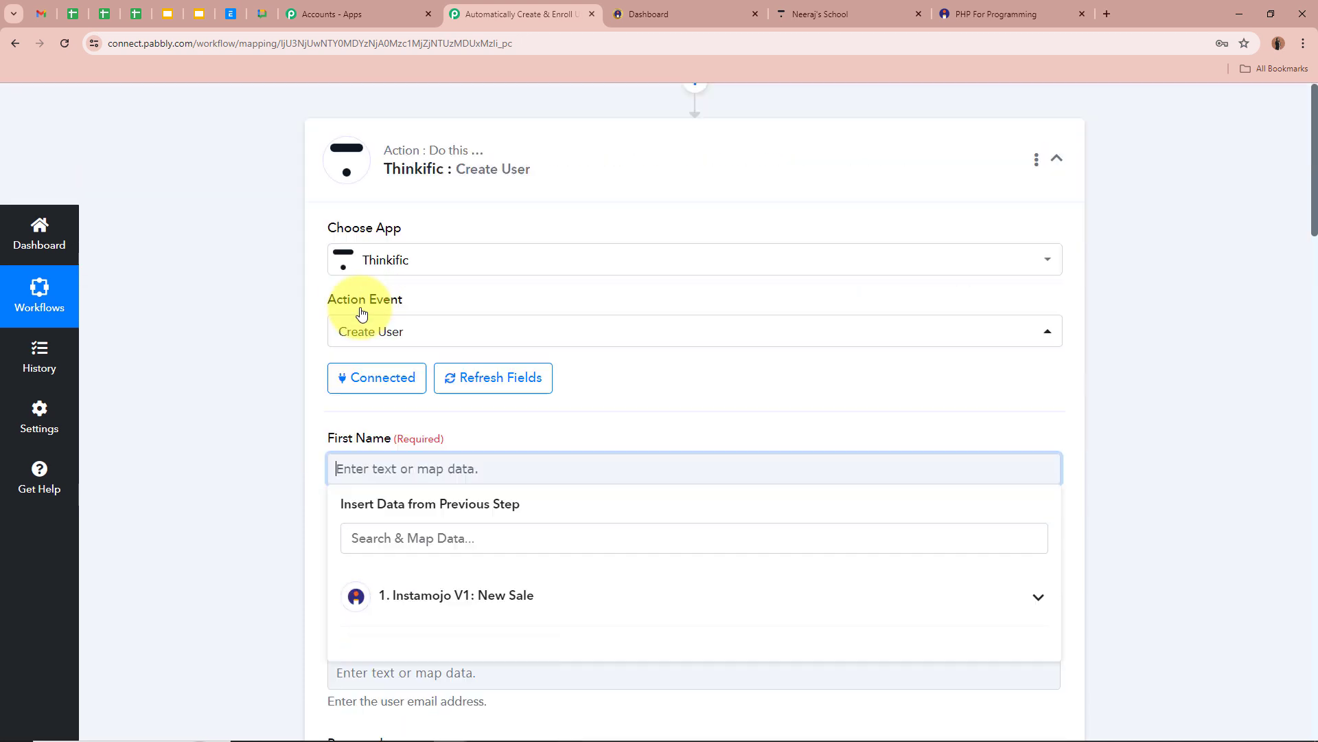
scroll(357, 313, "down", 4)
left_click(485, 338)
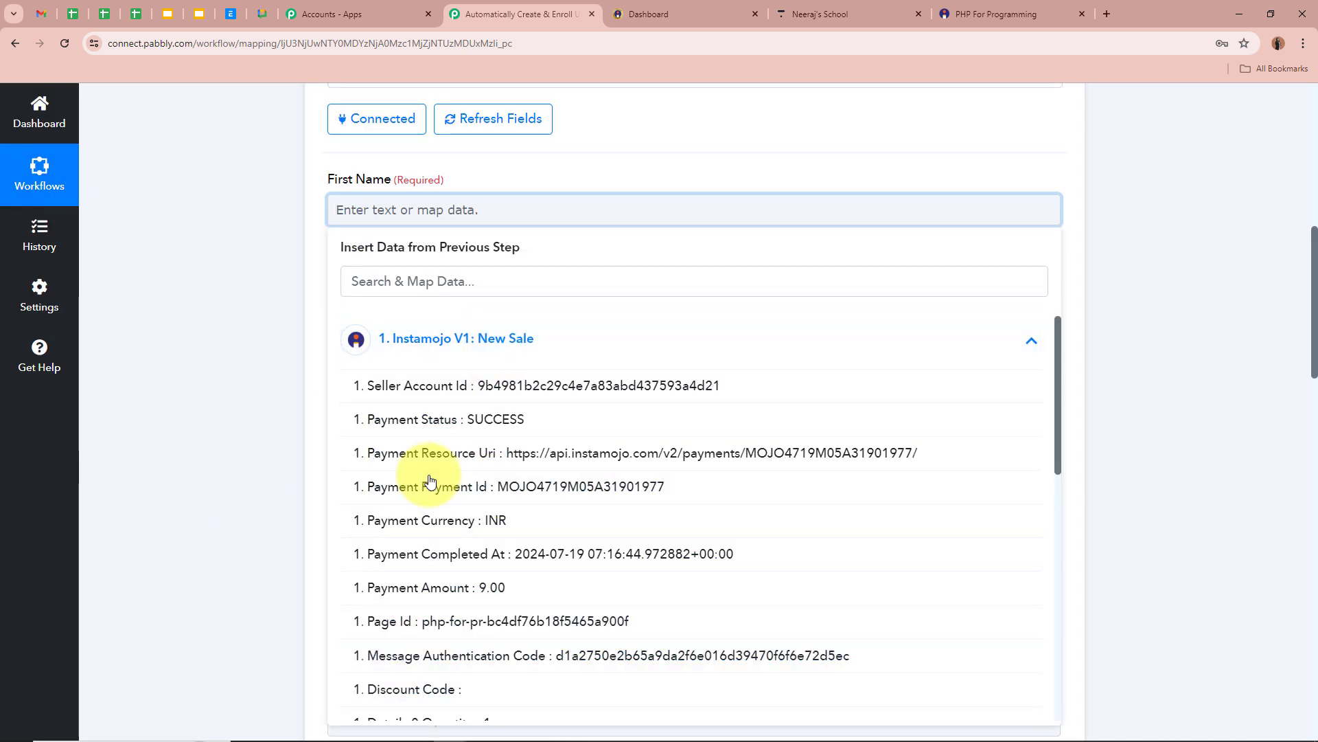
scroll(542, 468, "down", 15)
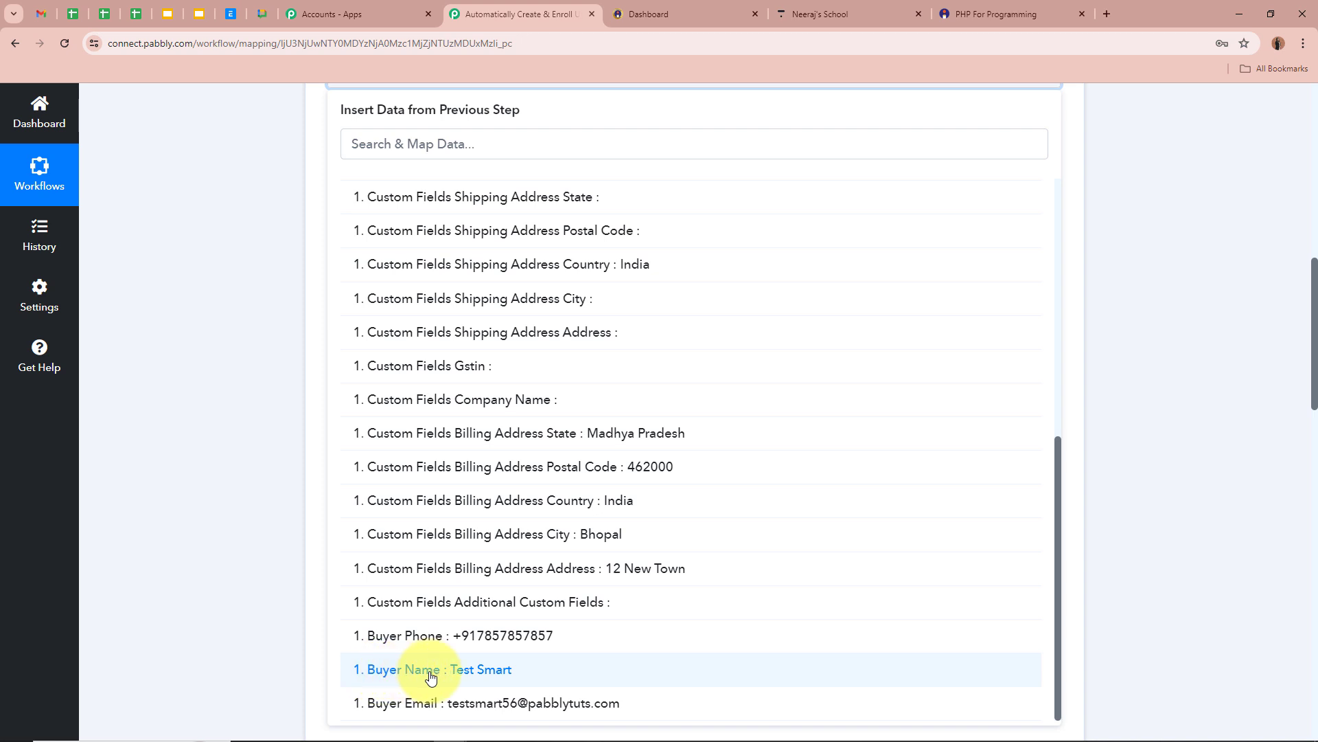
left_click(186, 476)
scroll(598, 318, "up", 3)
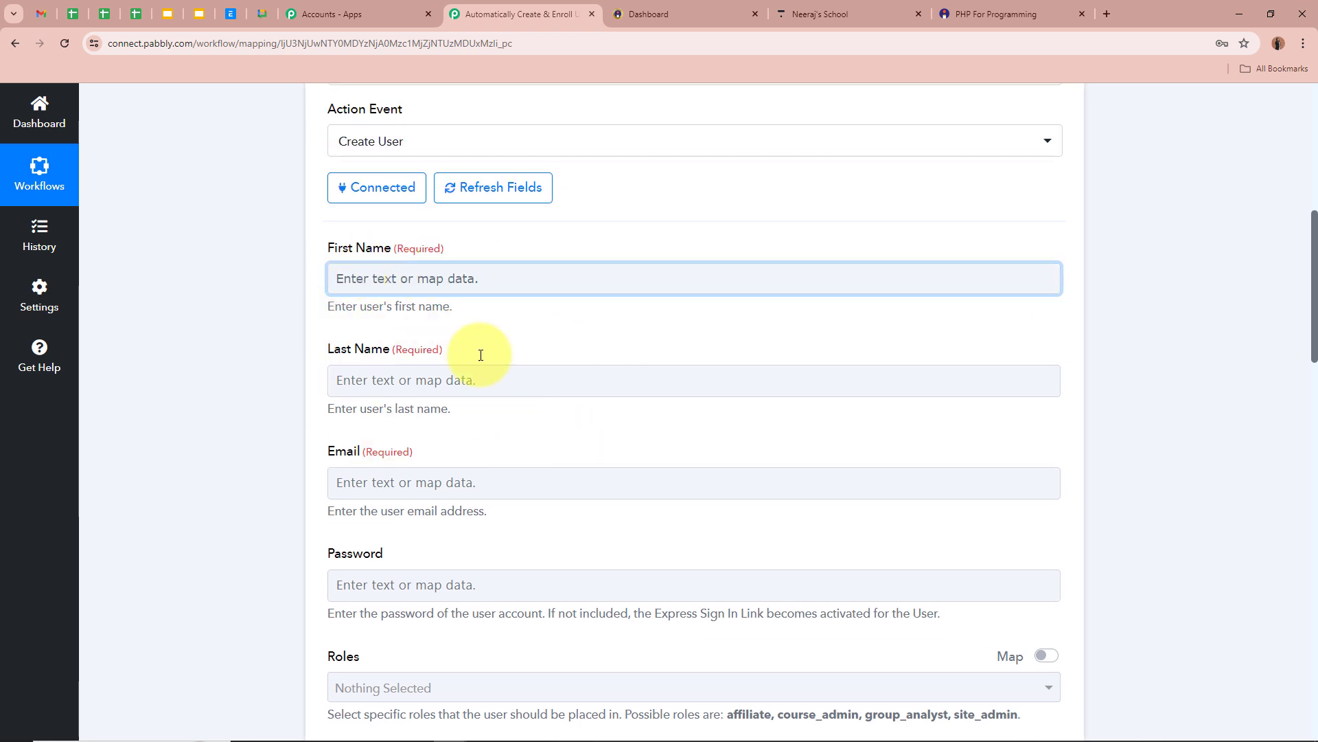
scroll(258, 427, "up", 6)
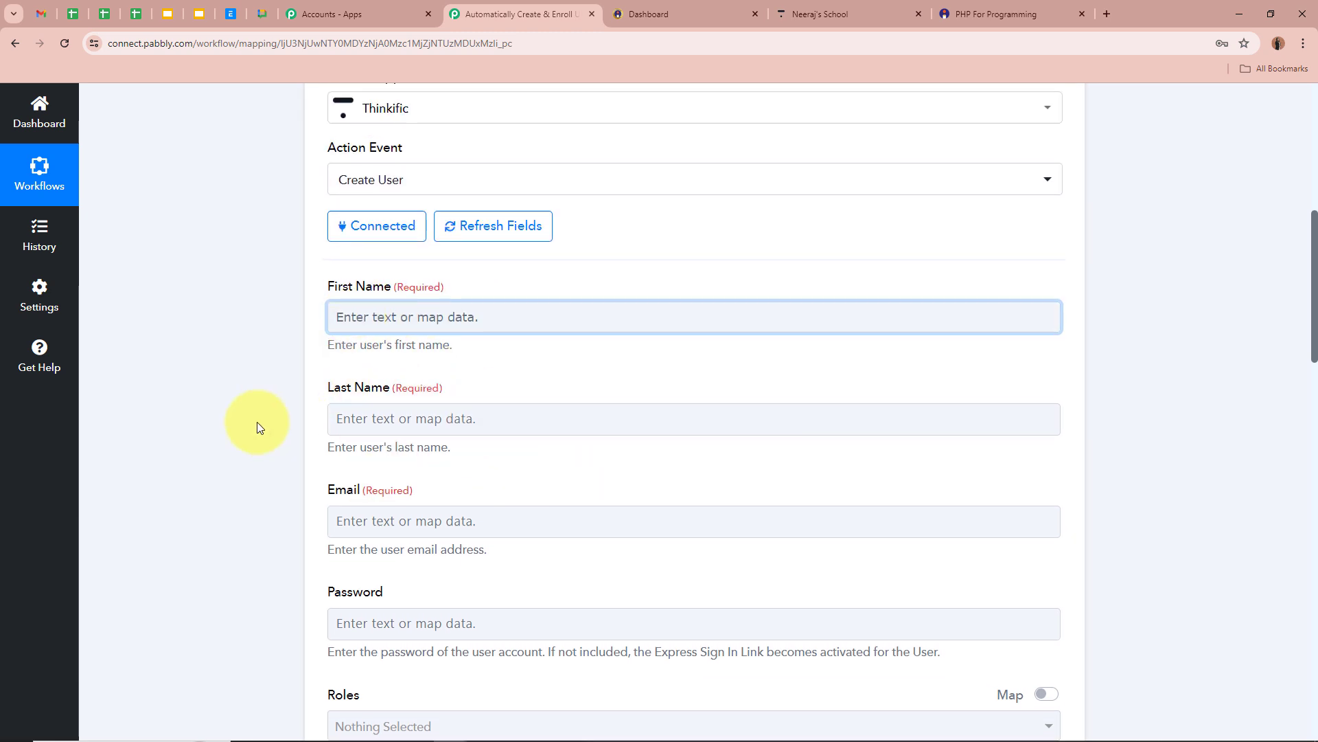
Insert a Text Formatter (Pabbly) step with the Split Text action before Create User.
left_click(695, 303)
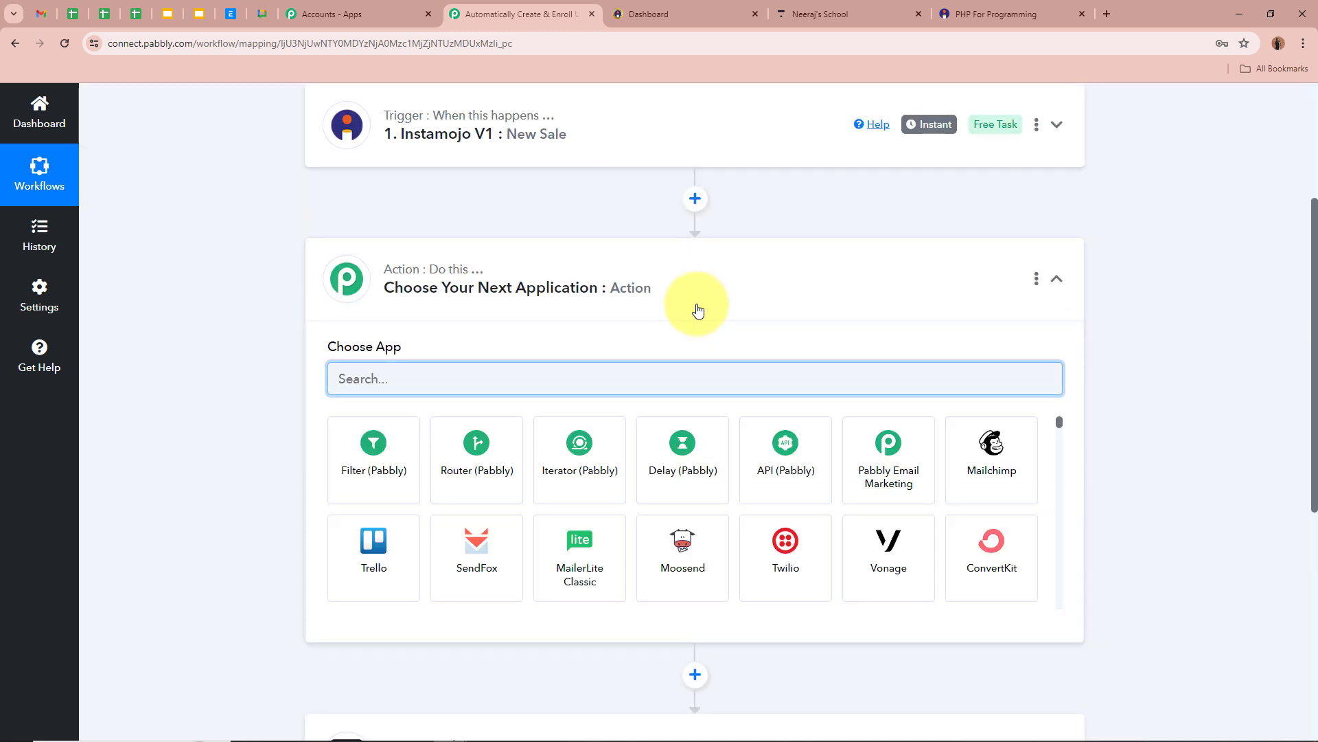
type("Text")
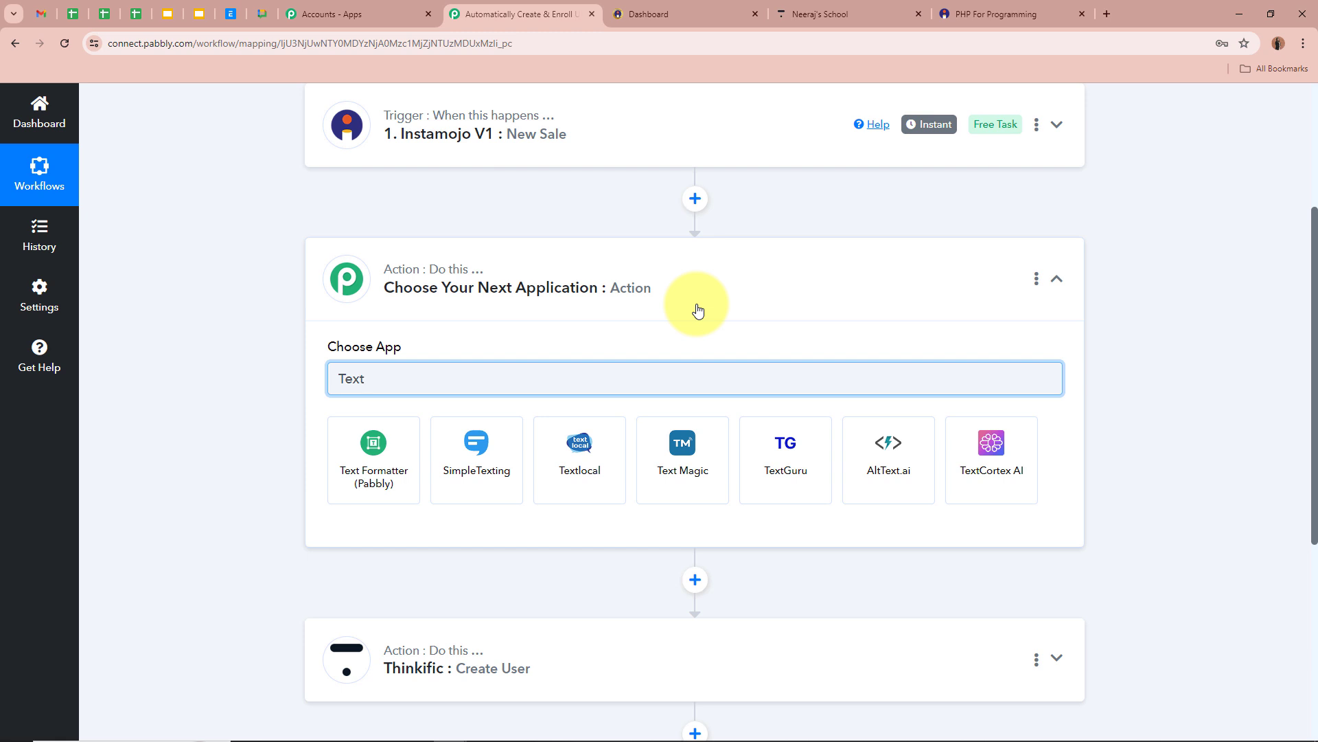
left_click(370, 443)
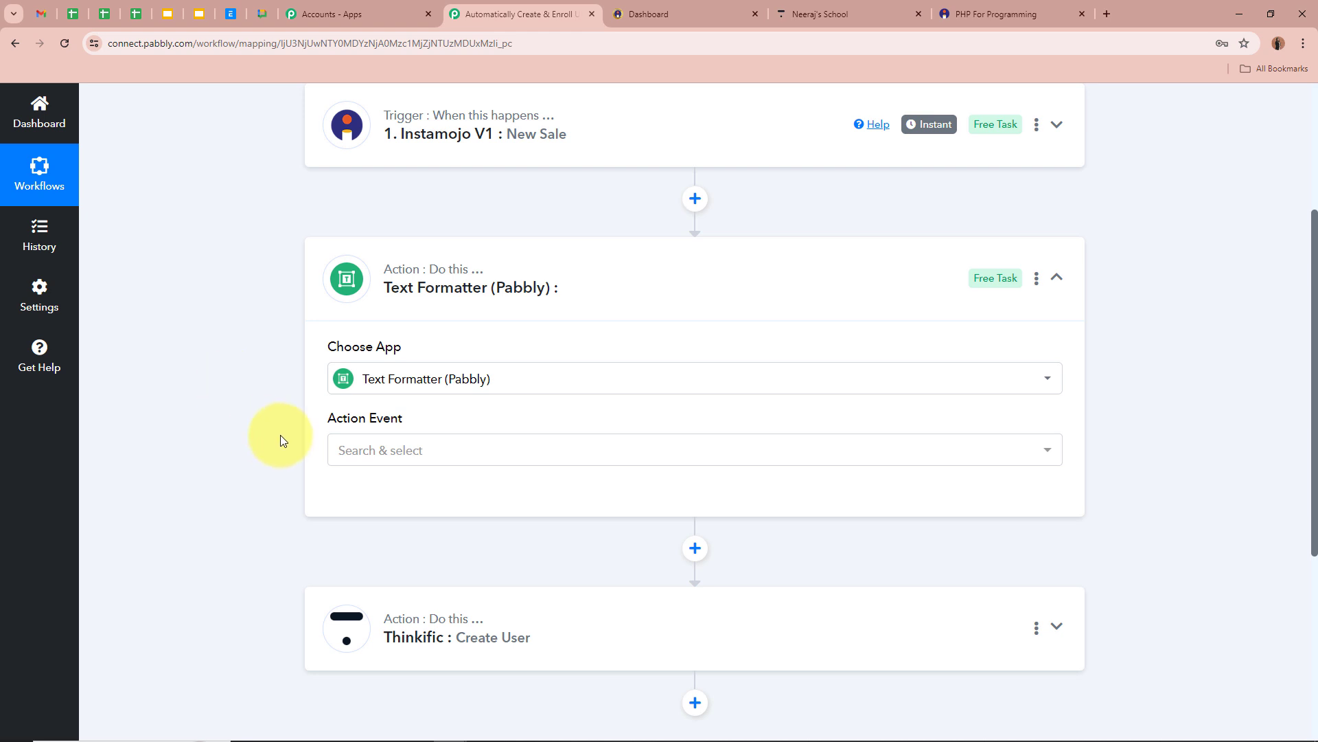
left_click(421, 448)
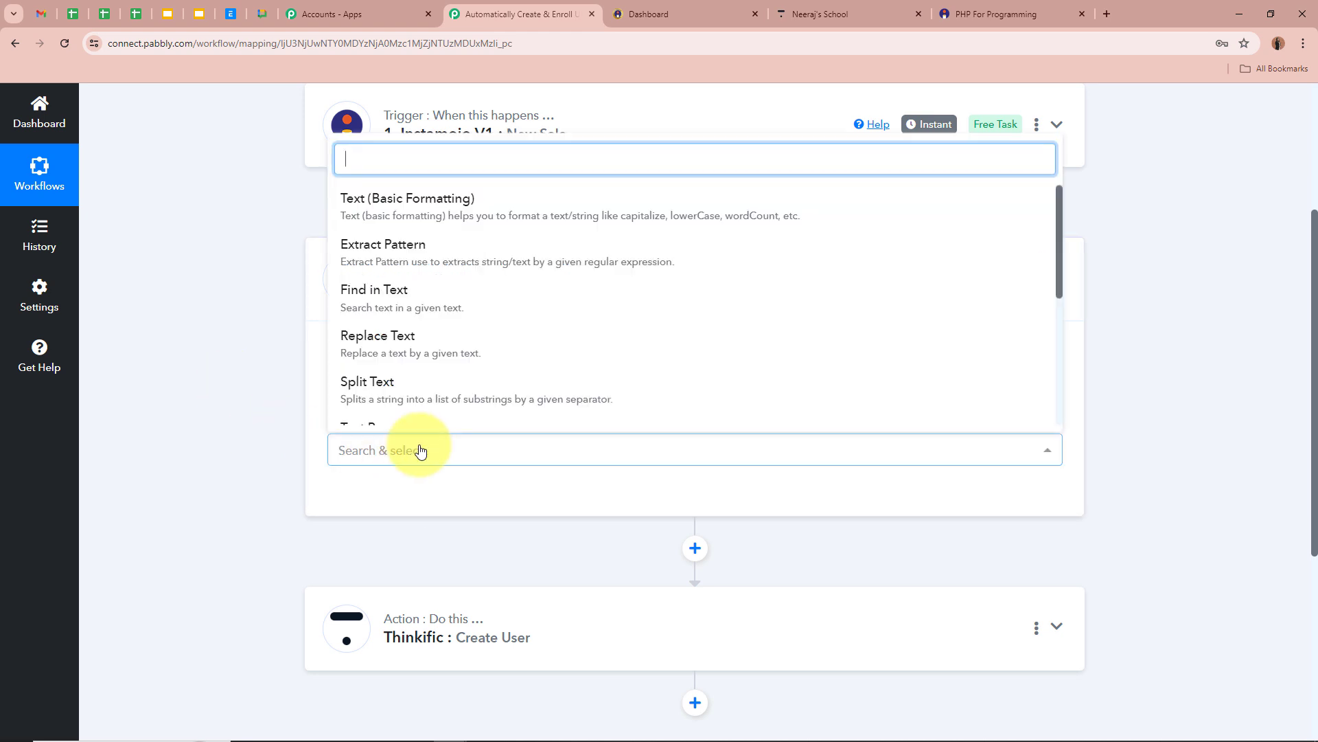
left_click(423, 388)
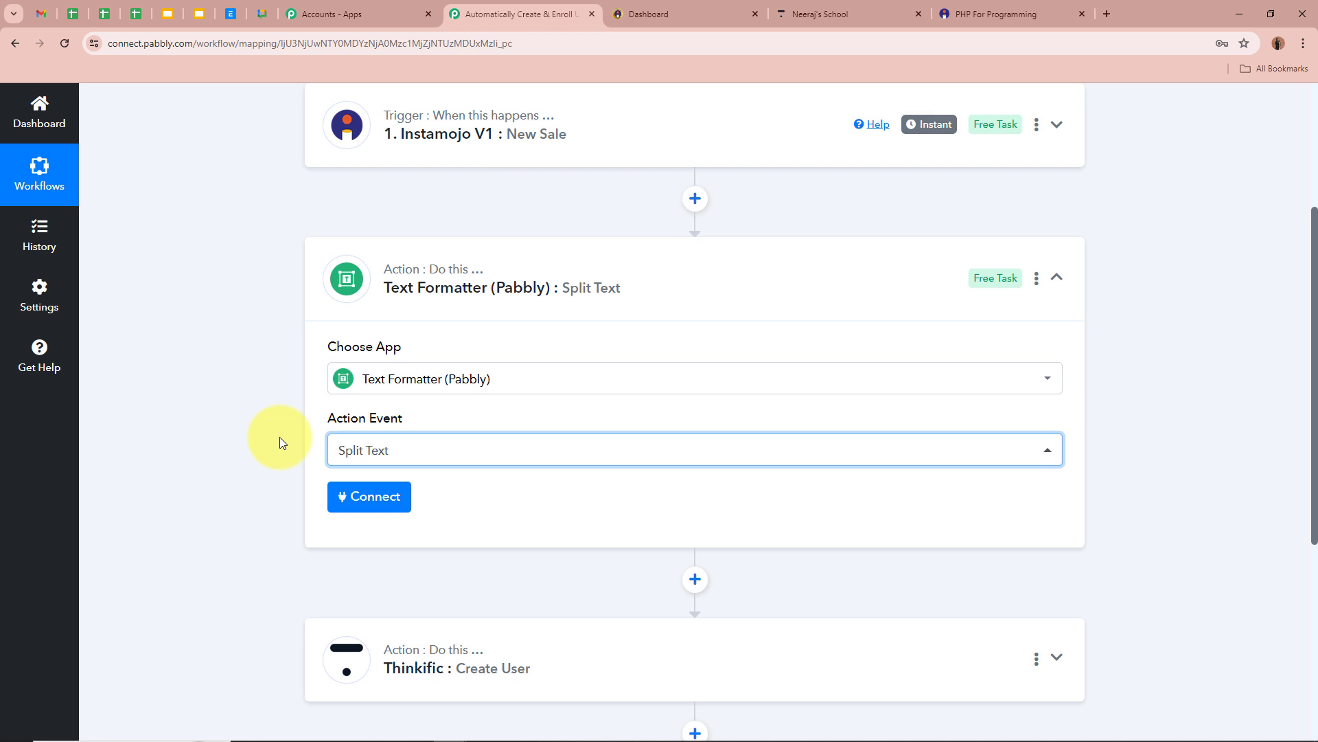
left_click(365, 496)
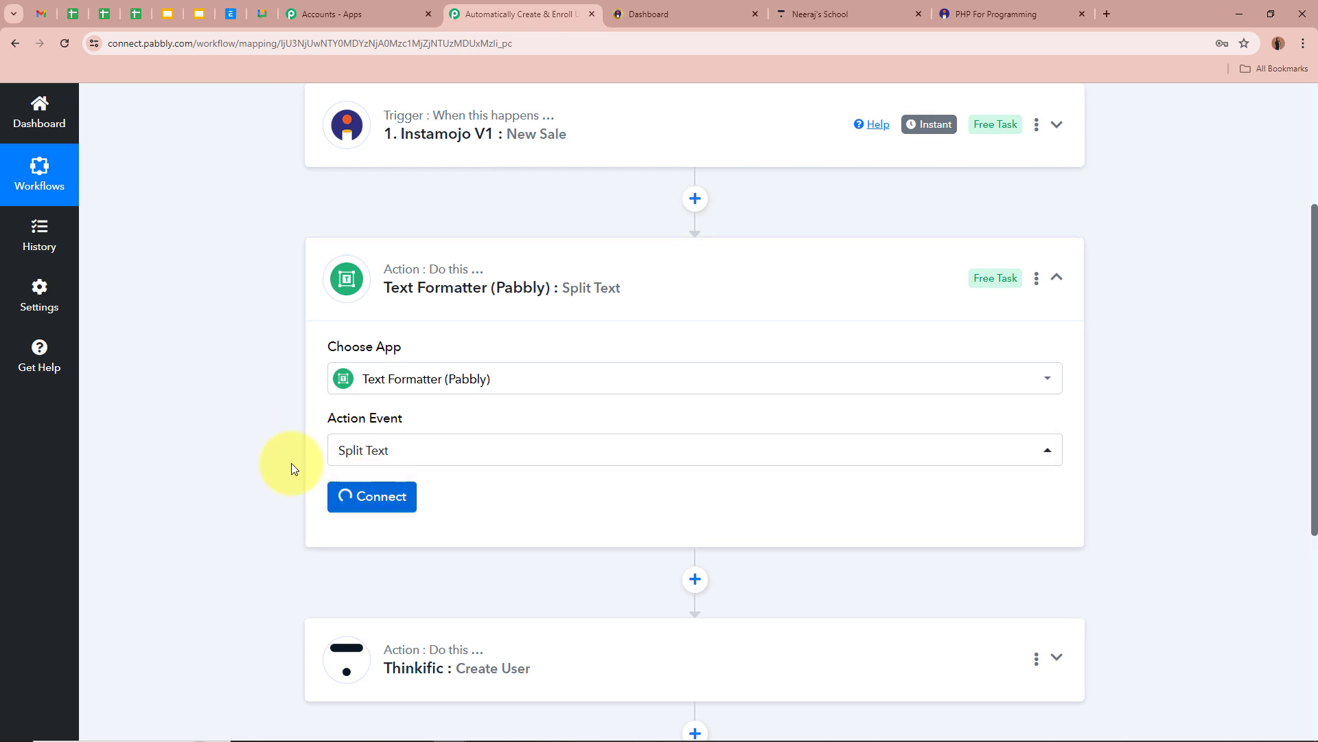
Map the Instamojo Buyer Name into the Text to Split field.
scroll(233, 444, "down", 5)
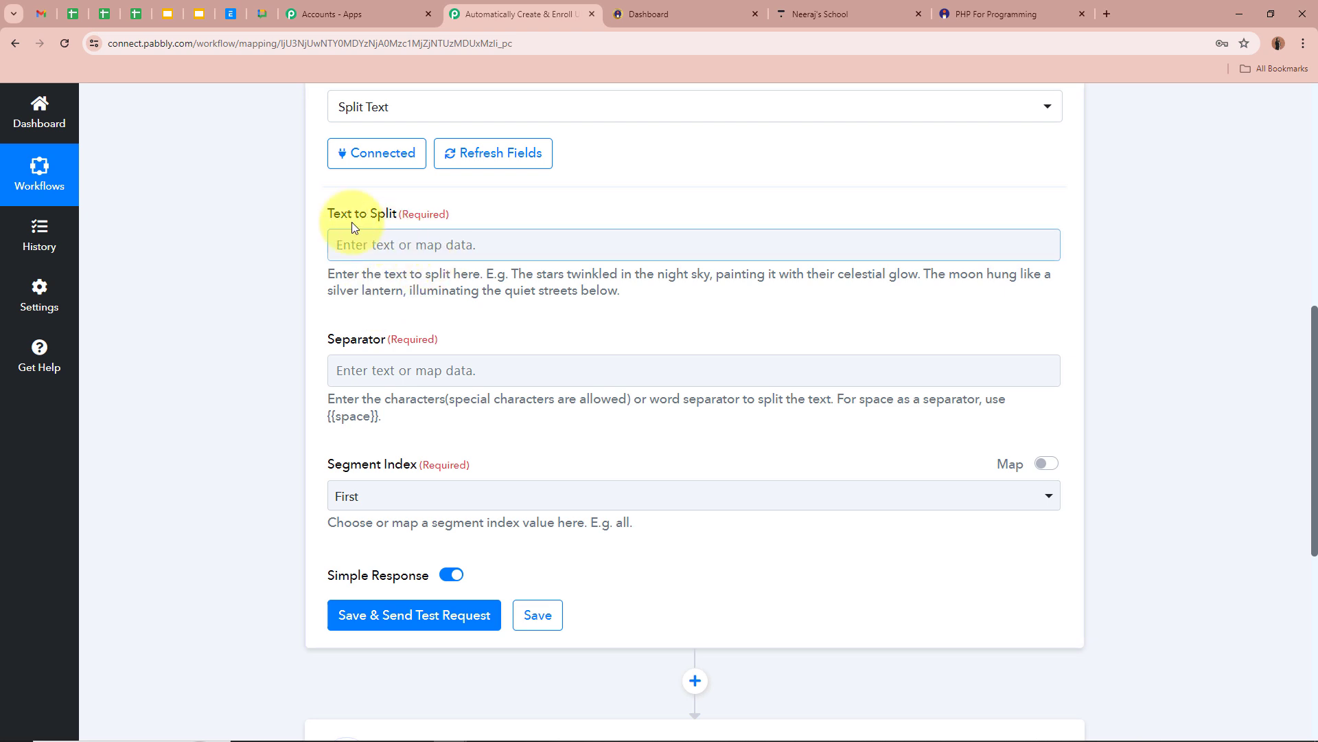
left_click(426, 244)
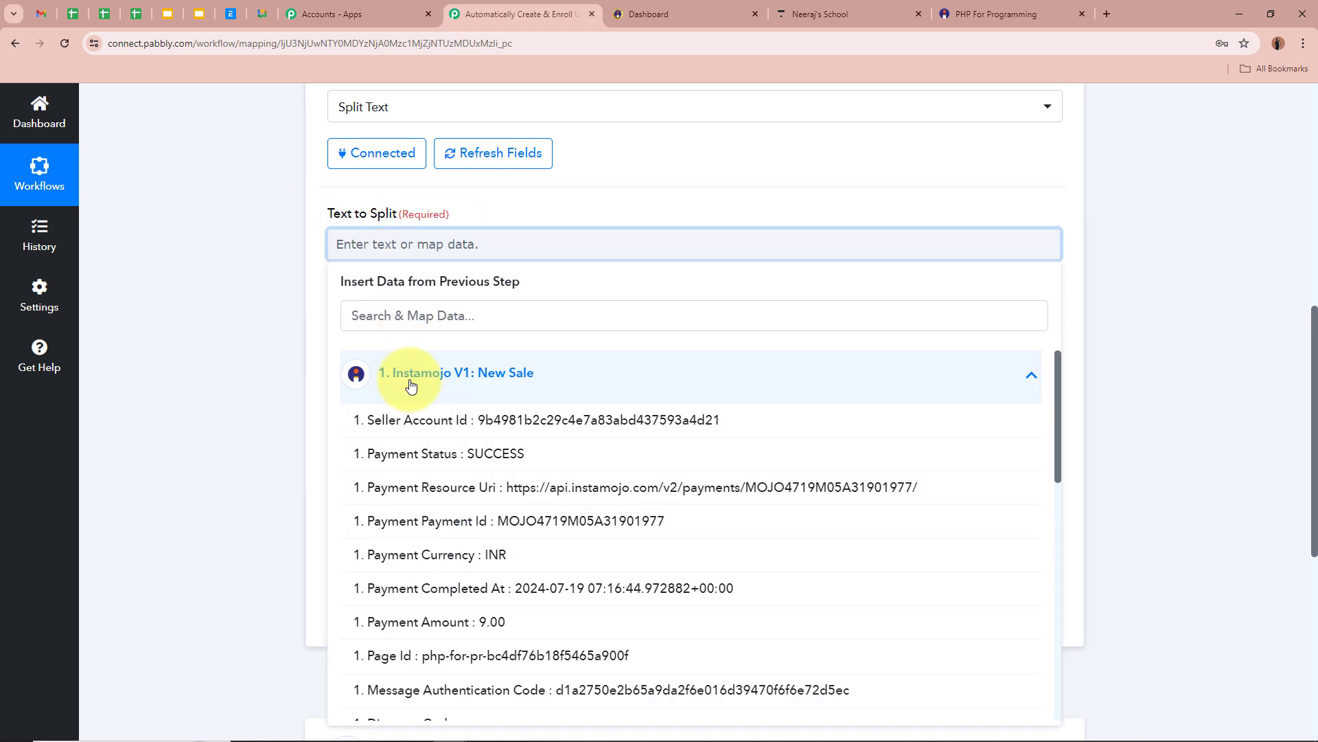
scroll(426, 550, "down", 10)
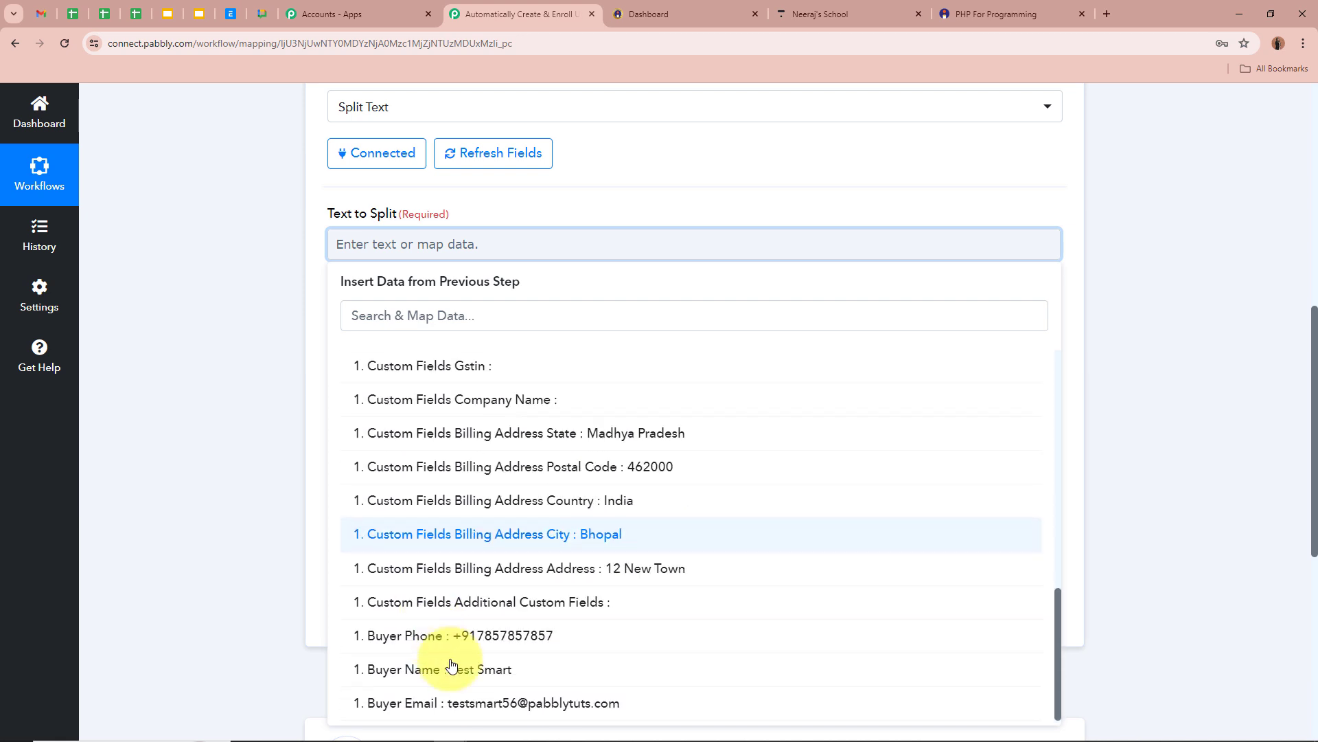
left_click(451, 666)
left_click(280, 367)
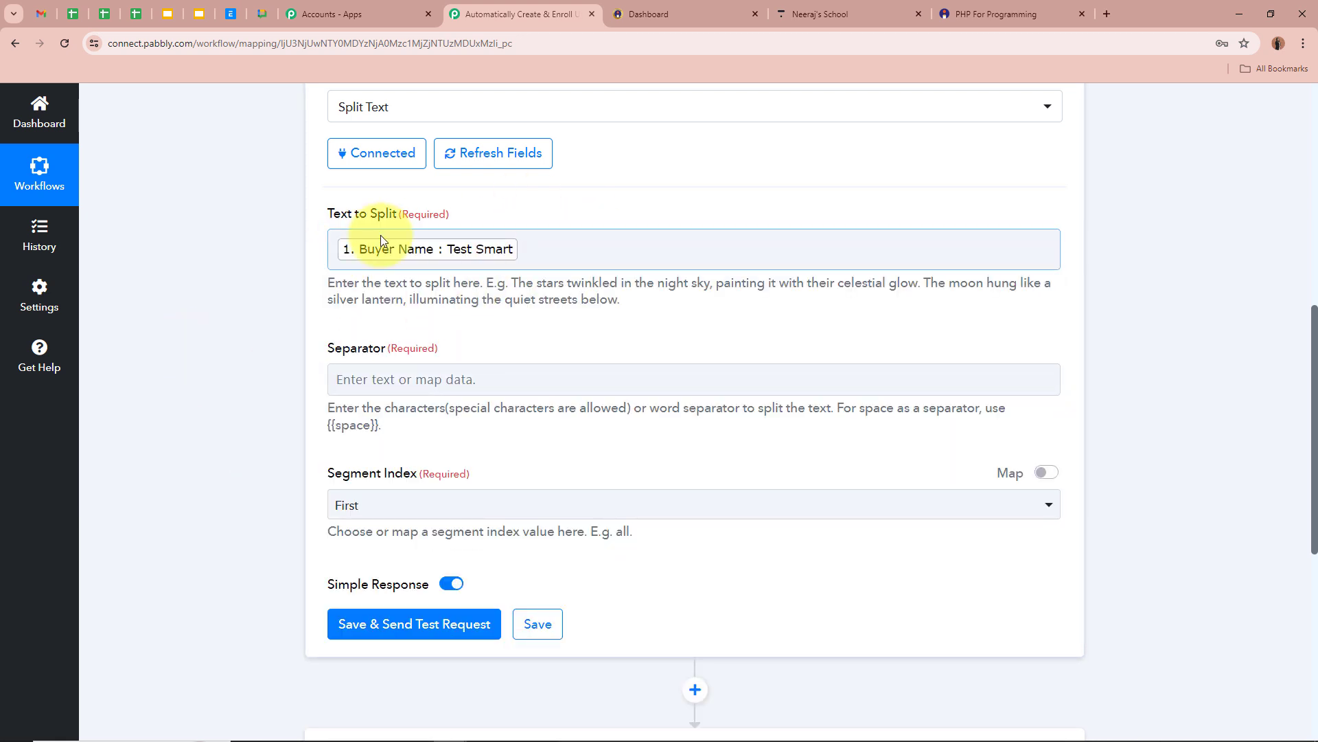
left_click(197, 255)
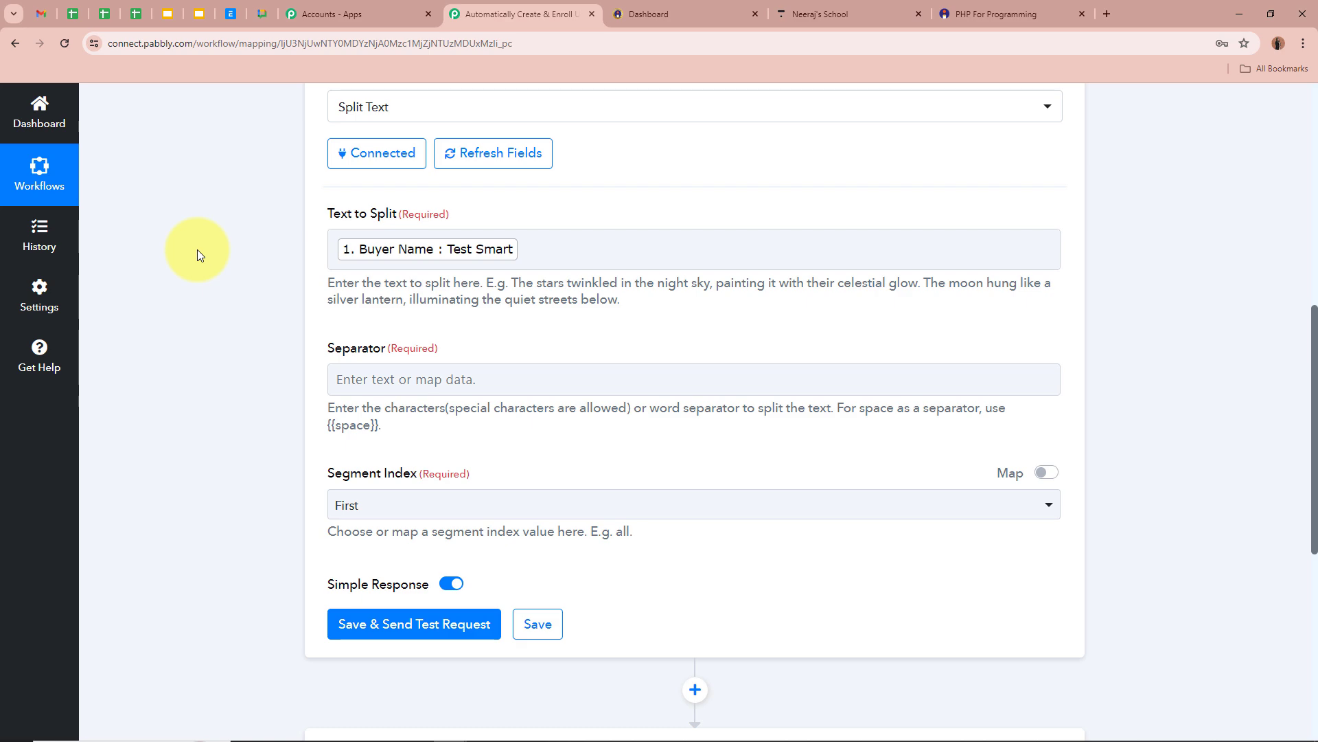
Set Separator to {{space}} and Segment Index to All.
scroll(253, 252, "up", 7)
scroll(252, 253, "down", 4)
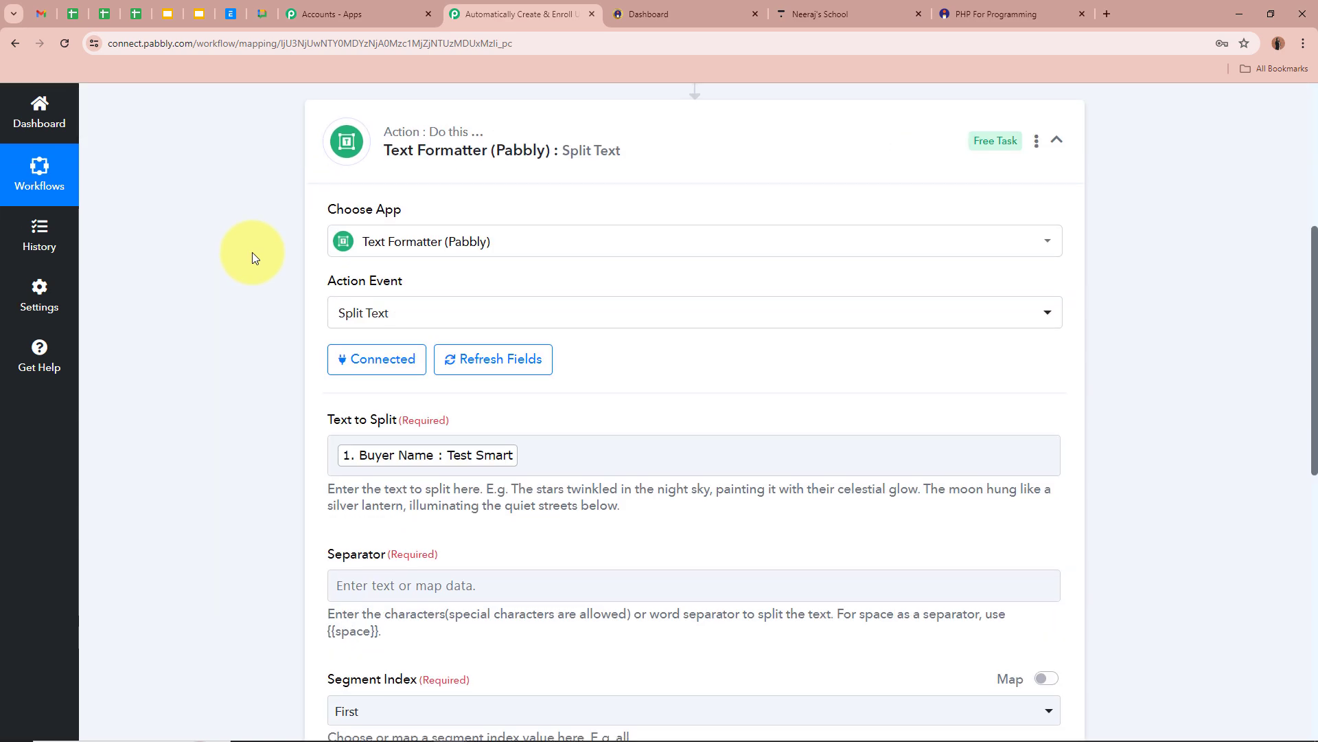
scroll(252, 253, "down", 3)
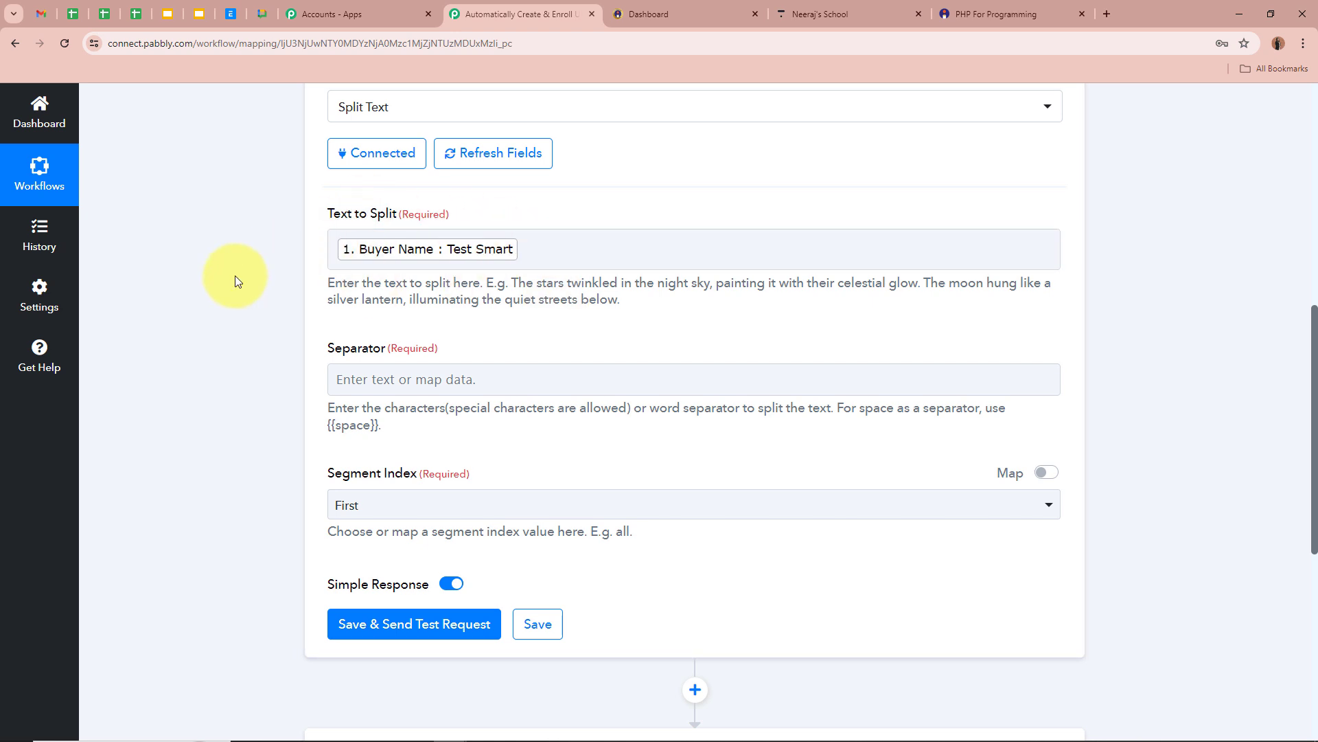
scroll(369, 257, "down", 3)
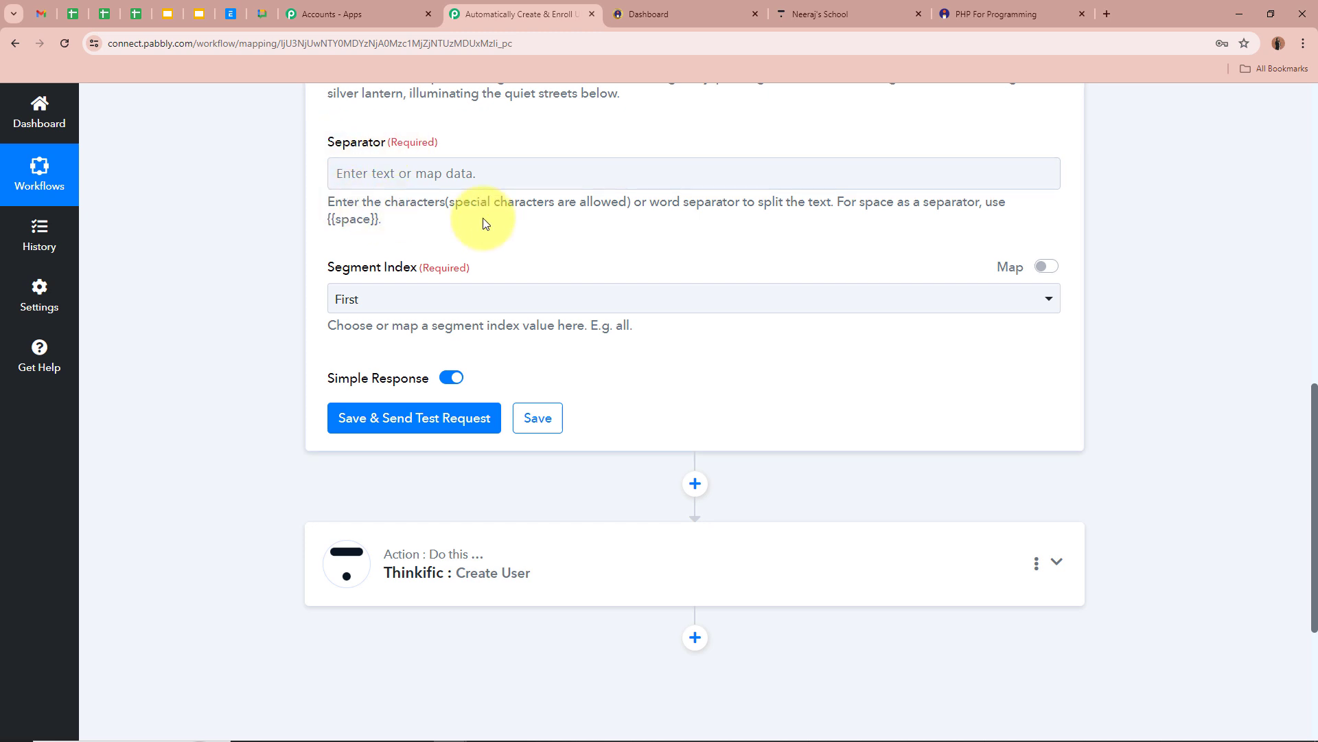
left_click_drag(842, 199, 334, 220)
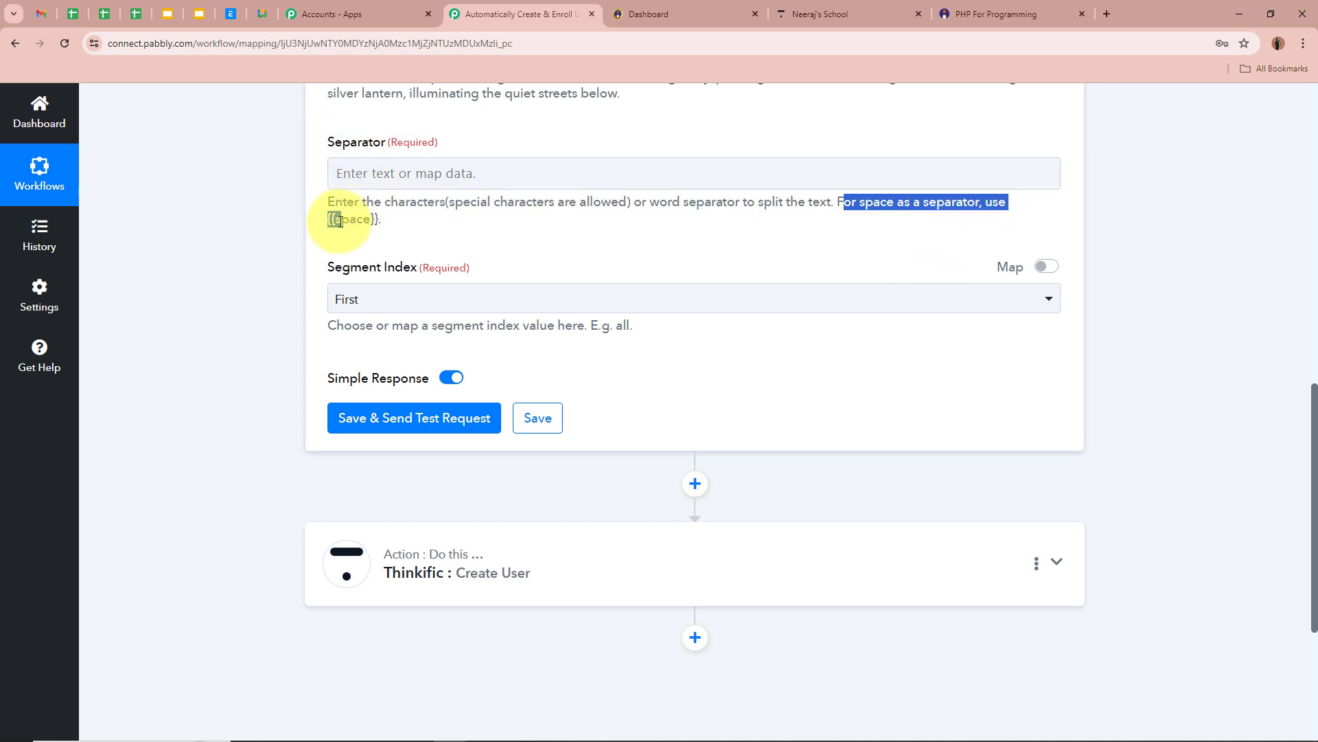
left_click(341, 221)
scroll(486, 221, "up", 2)
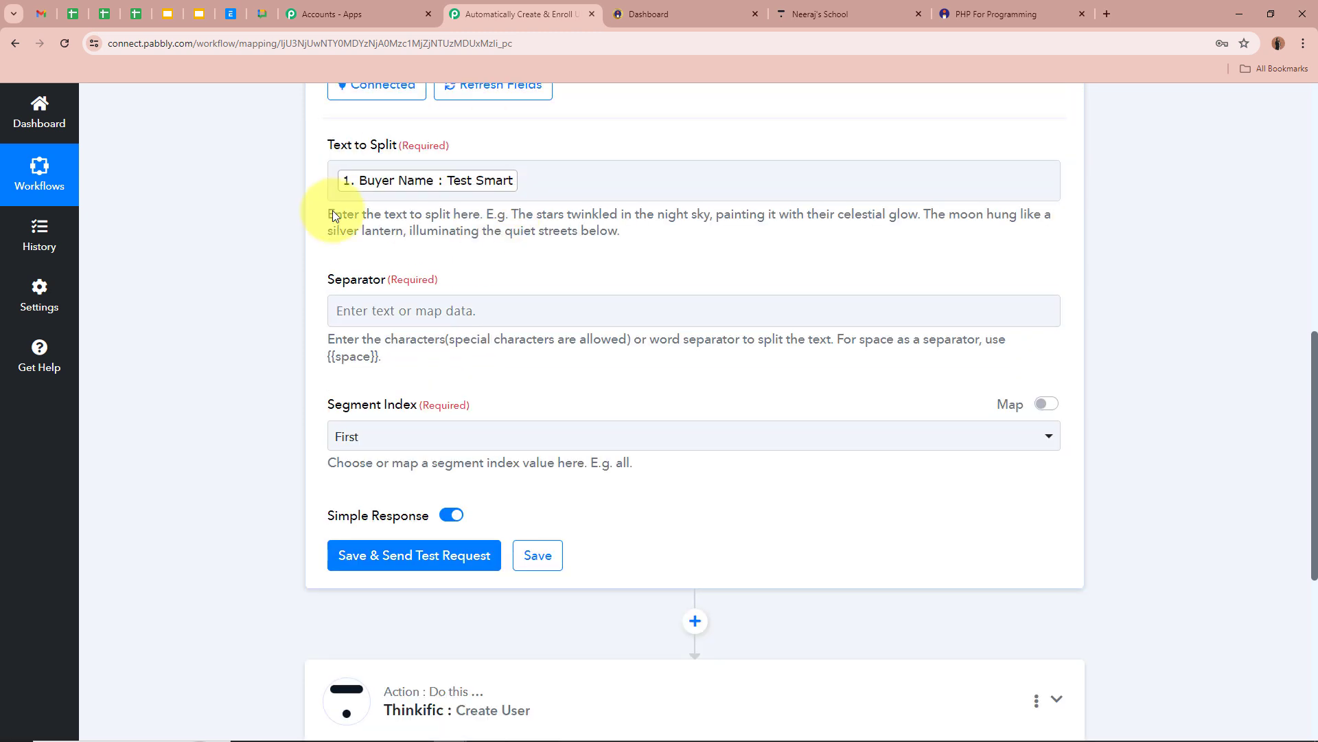
left_click(465, 190)
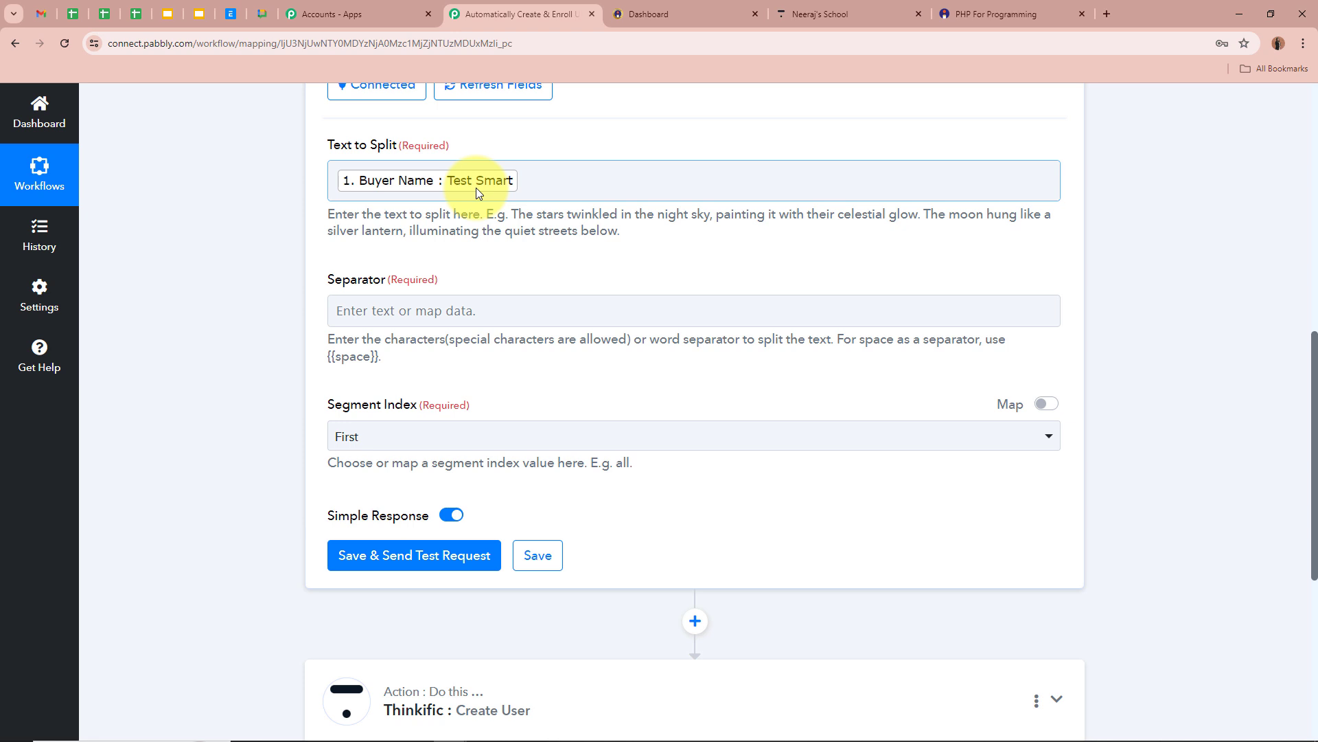
left_click_drag(329, 356, 381, 356)
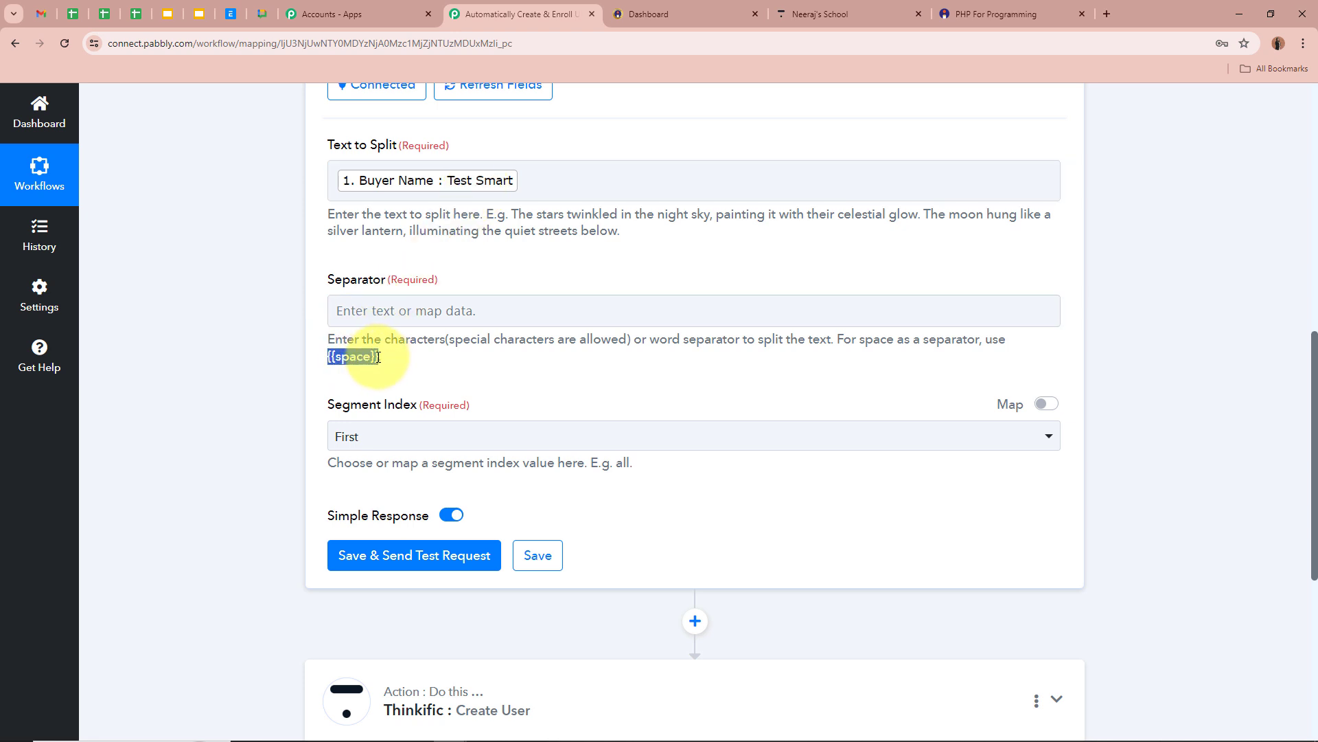
left_click(369, 315)
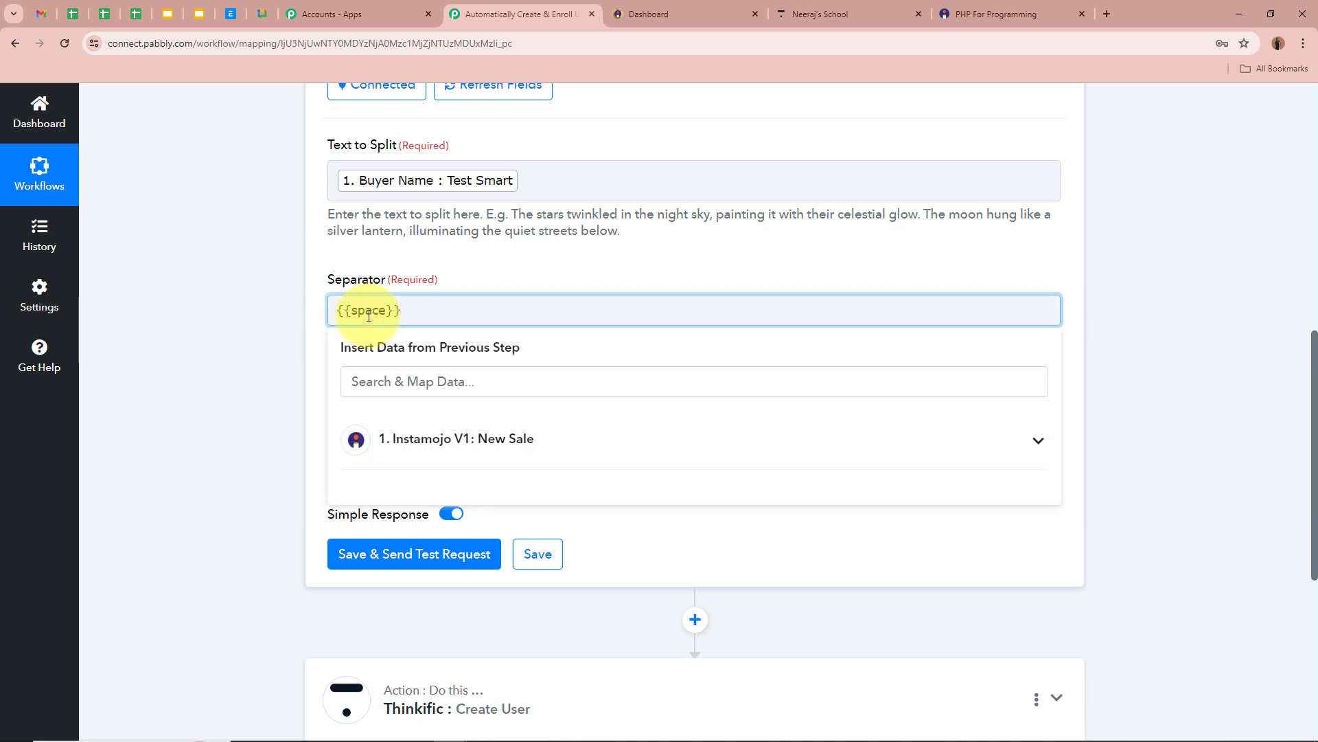
left_click(280, 336)
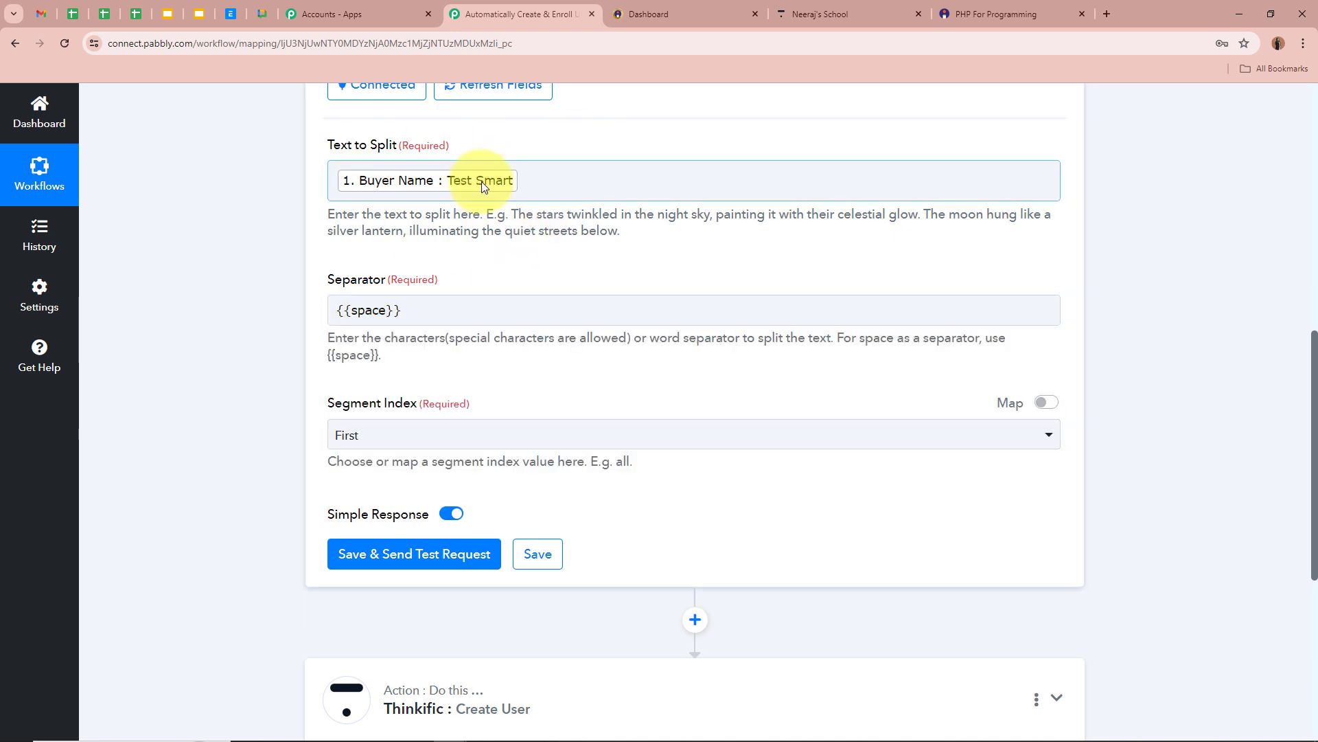
scroll(480, 307, "down", 1)
left_click(405, 368)
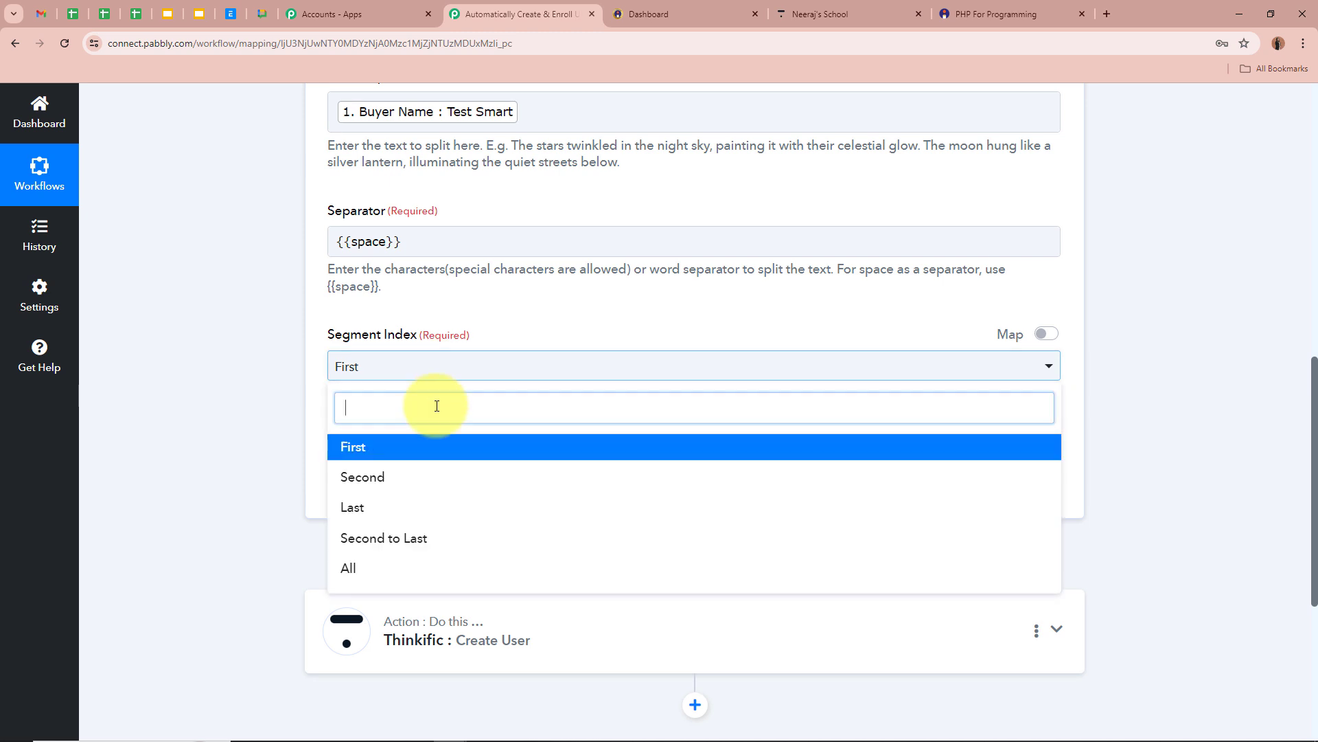
left_click(405, 567)
scroll(234, 401, "up", 1)
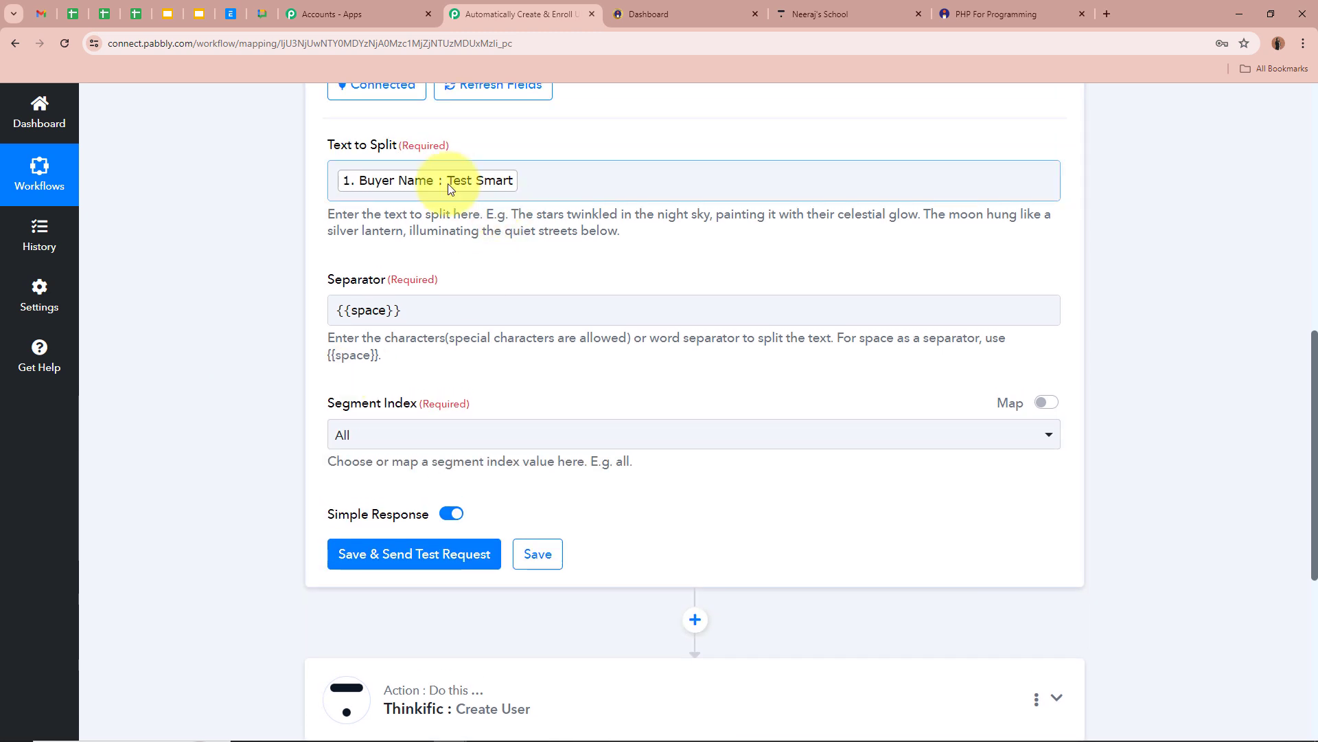
scroll(259, 471, "down", 2)
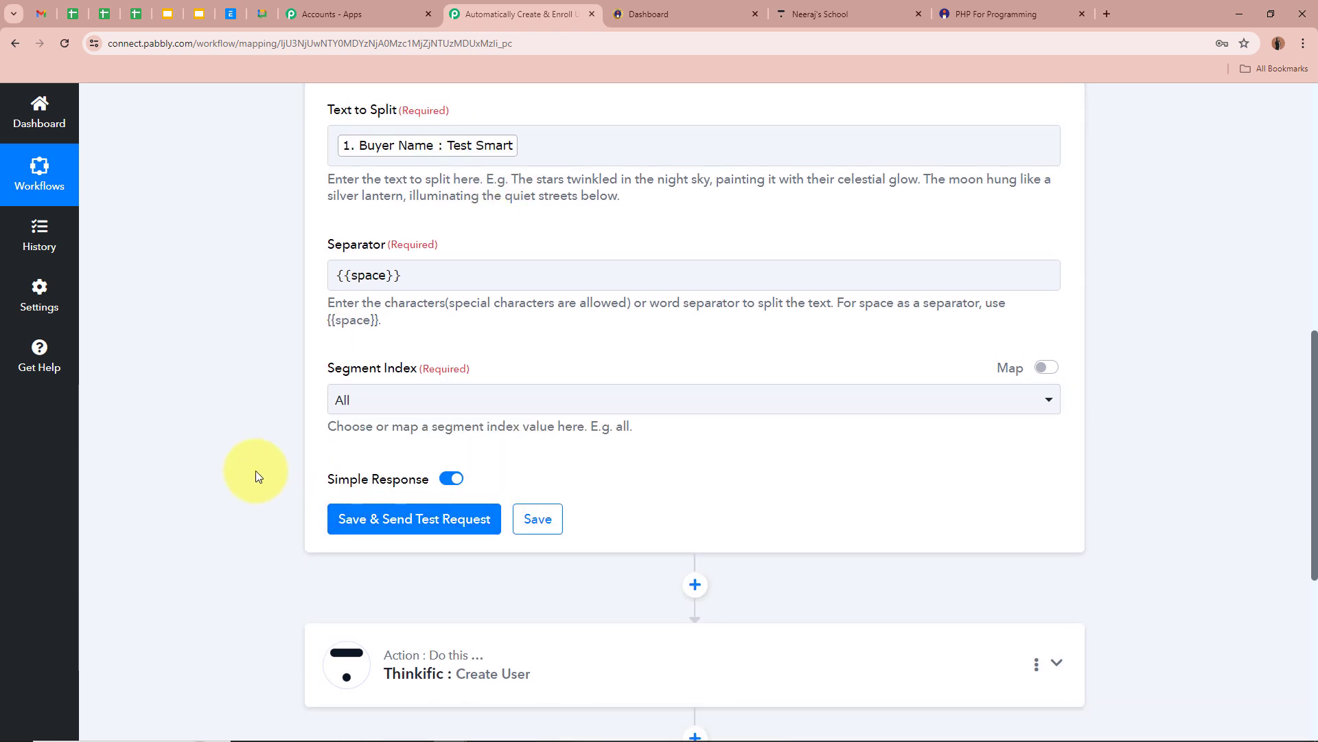
Save and test Split Text, confirming results Test and Smart, then collapse the step.
left_click(466, 431)
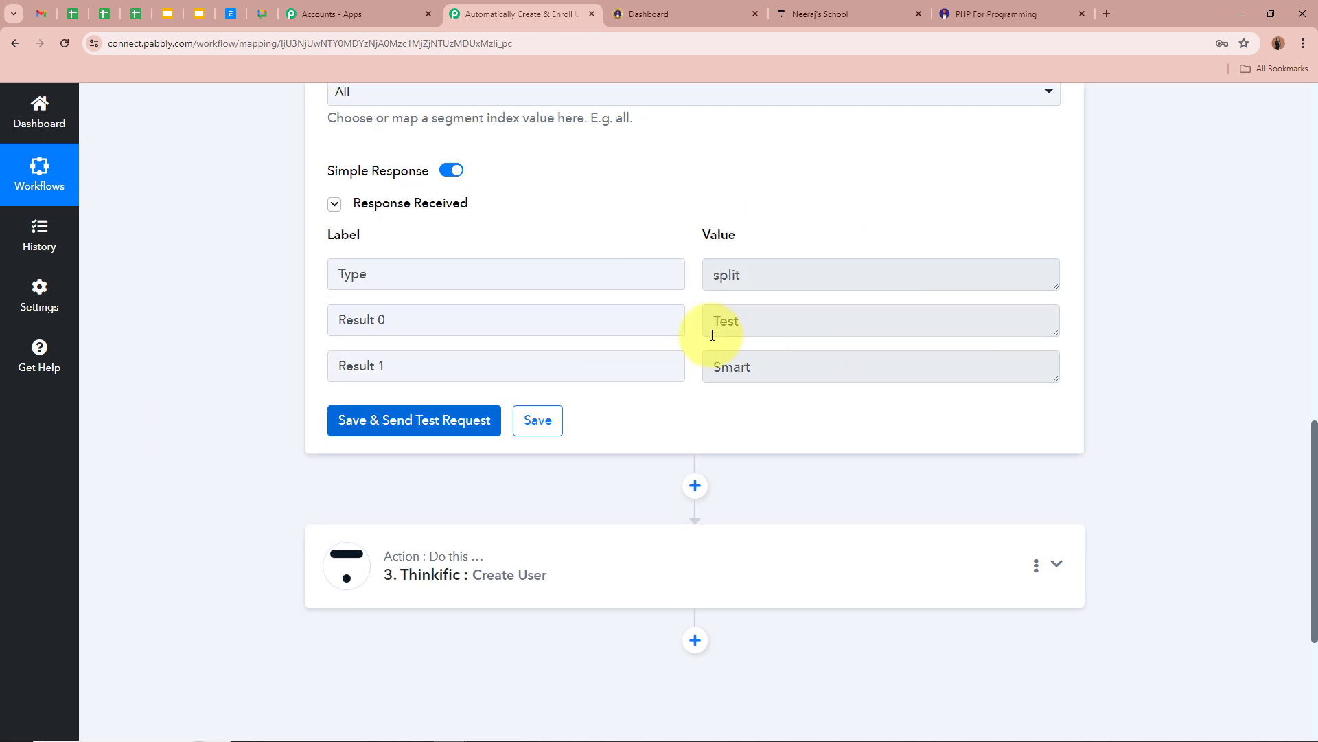
double_click(741, 324)
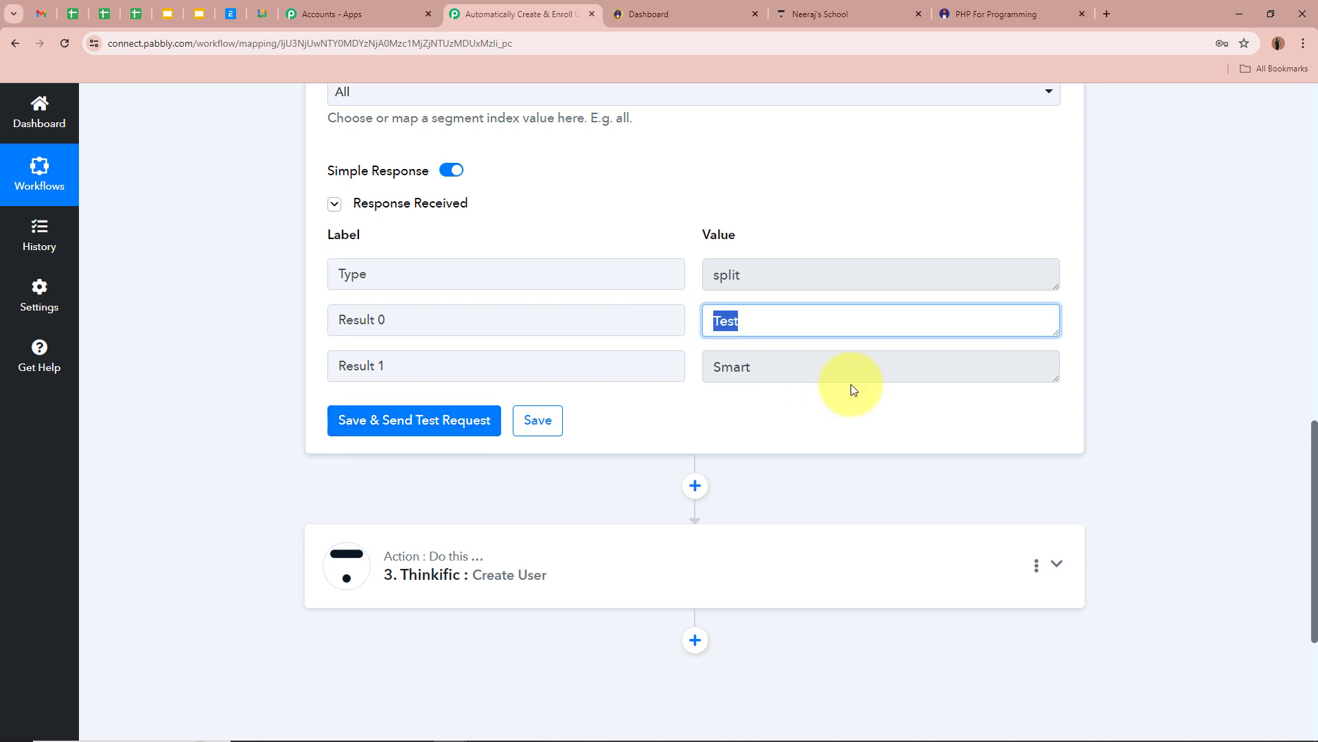
double_click(725, 366)
left_click(1135, 365)
scroll(1135, 365, "up", 12)
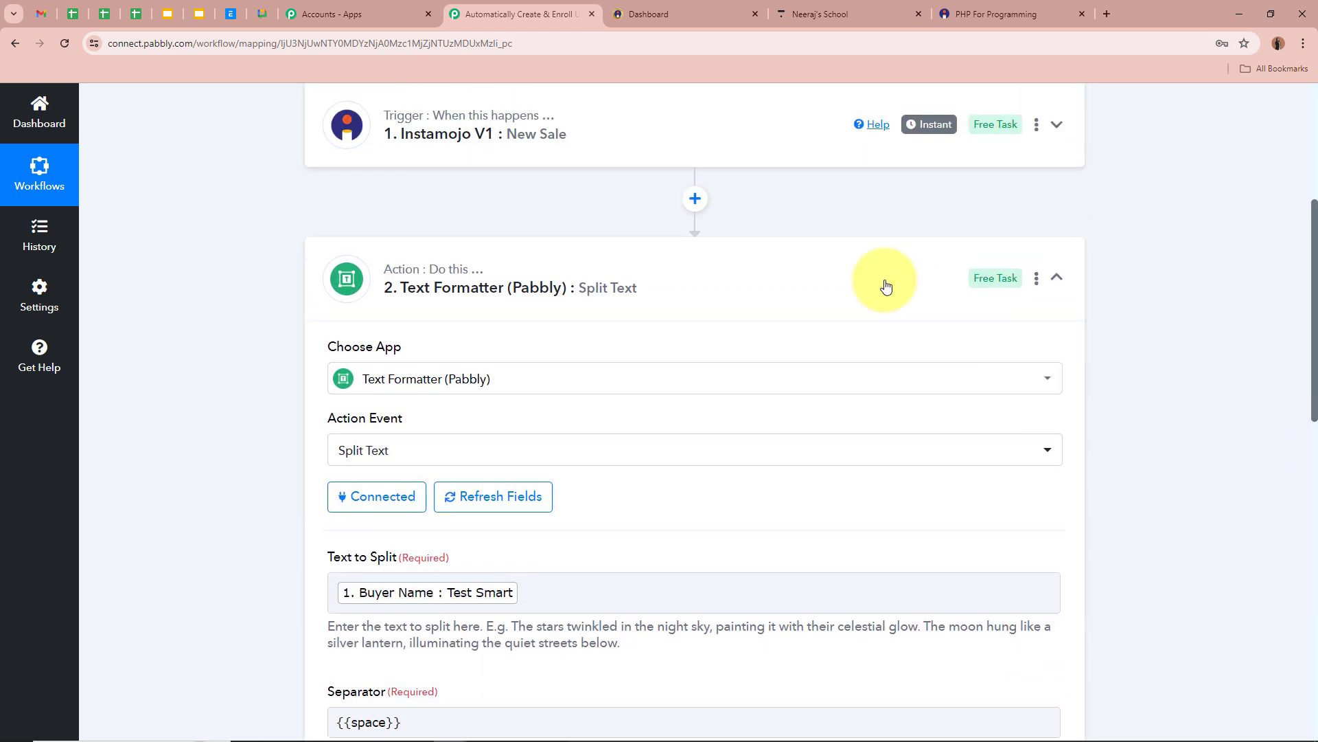
scroll(233, 341, "down", 2)
Map split Result 0 (Test) to First Name and Result 1 (Smart) to Last Name.
left_click(646, 390)
scroll(179, 366, "down", 5)
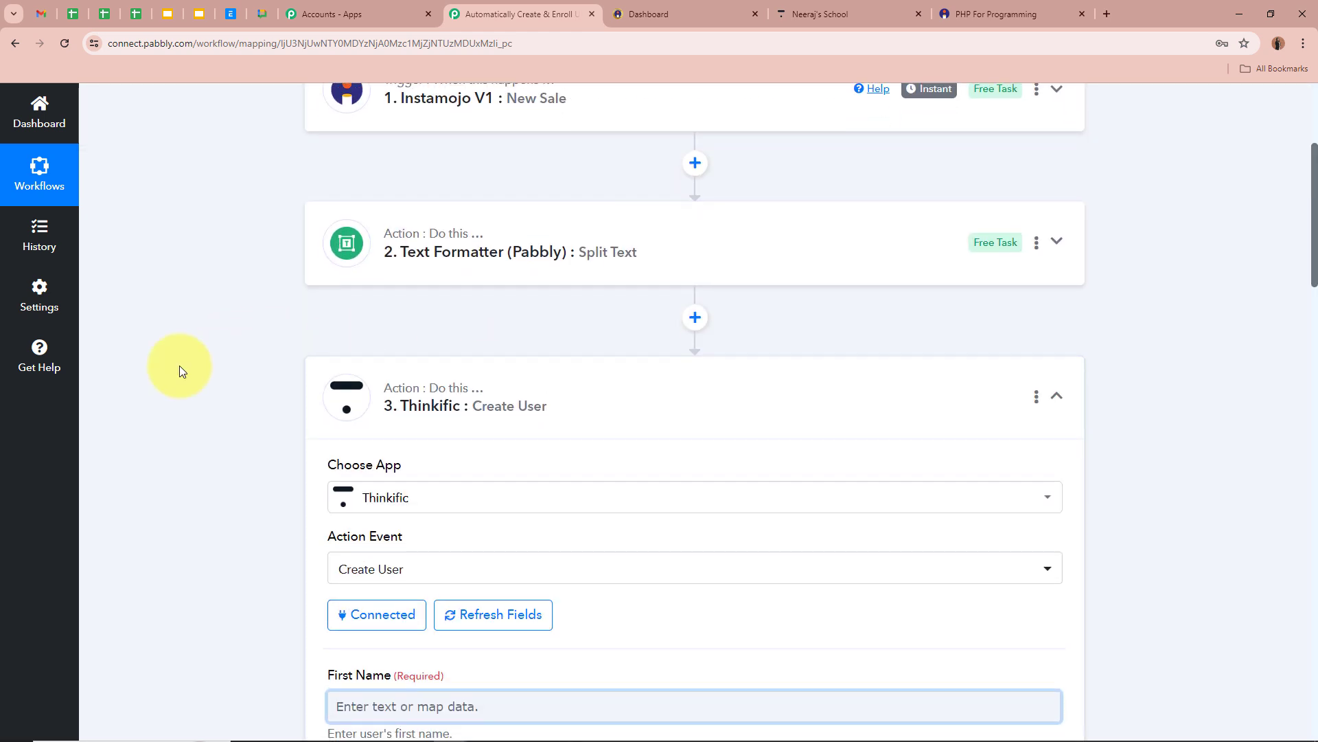
scroll(197, 363, "down", 2)
left_click(385, 226)
left_click(421, 412)
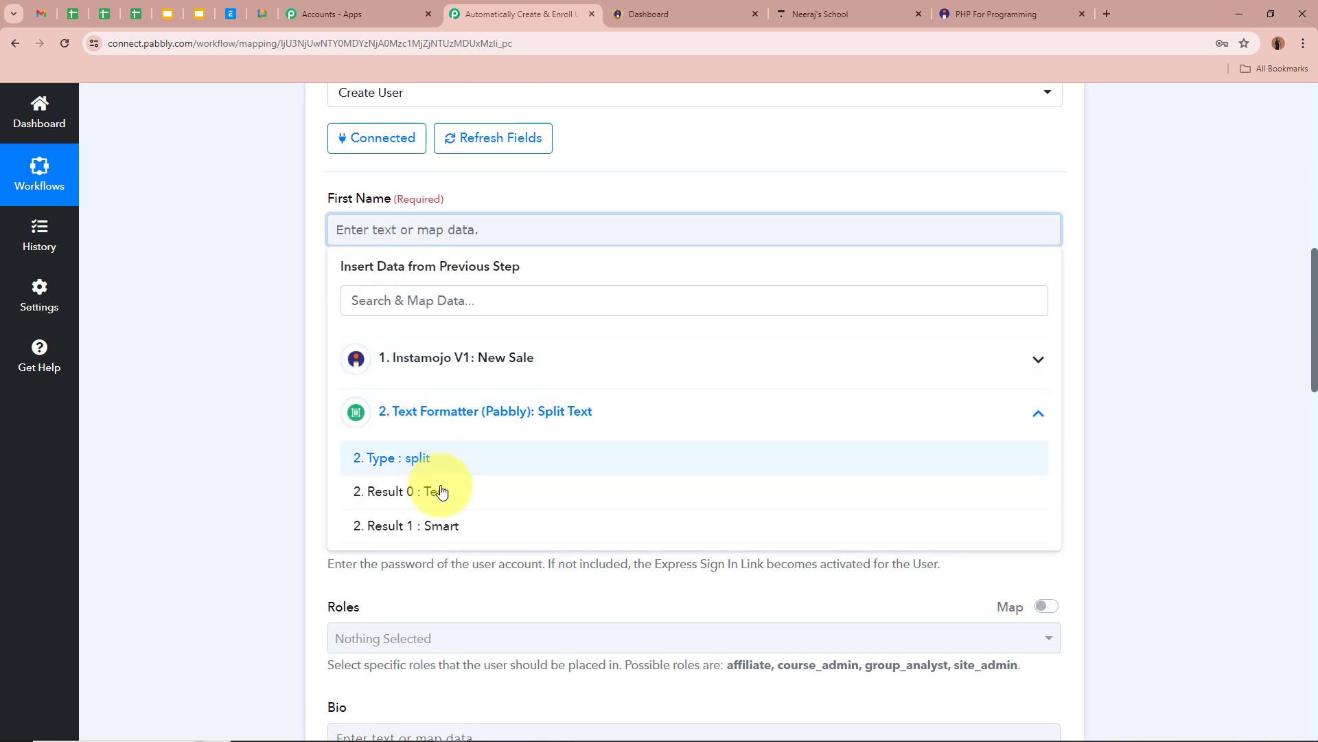
left_click(434, 491)
left_click(262, 414)
left_click(384, 341)
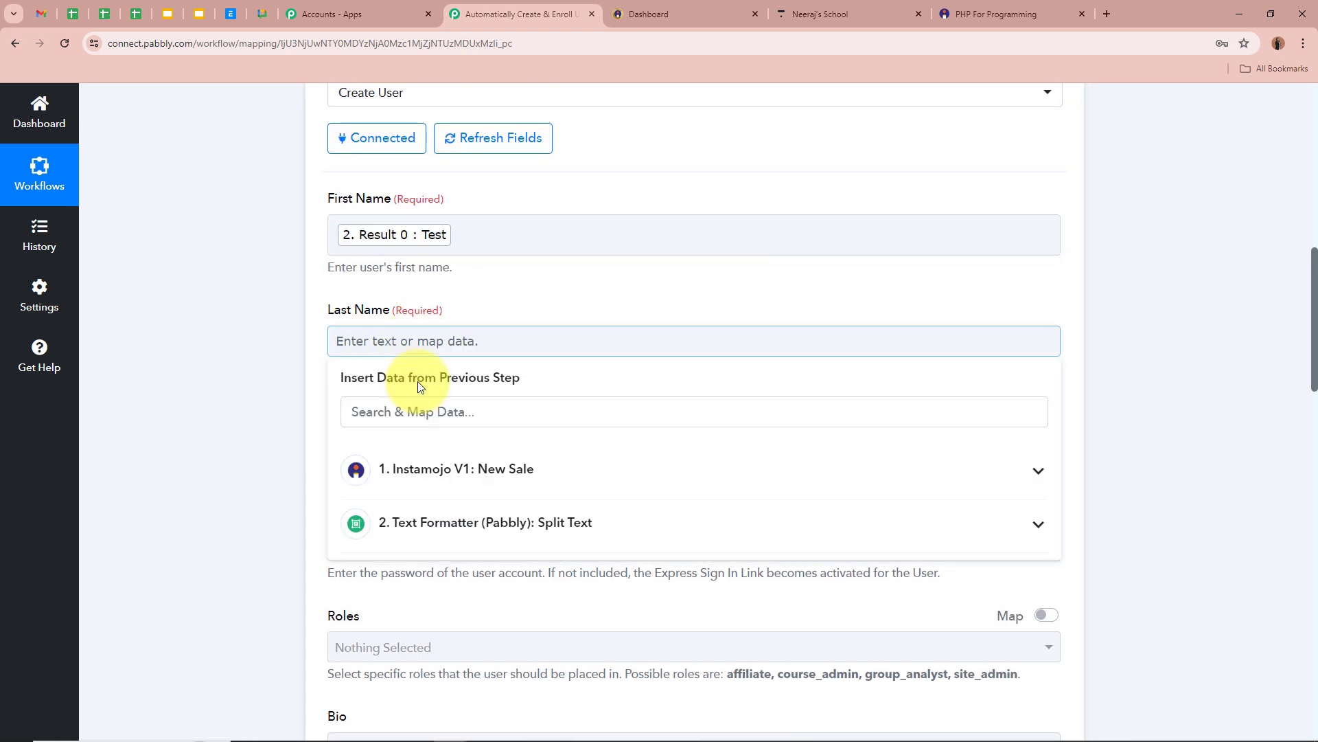
left_click(491, 523)
left_click(476, 640)
left_click(163, 344)
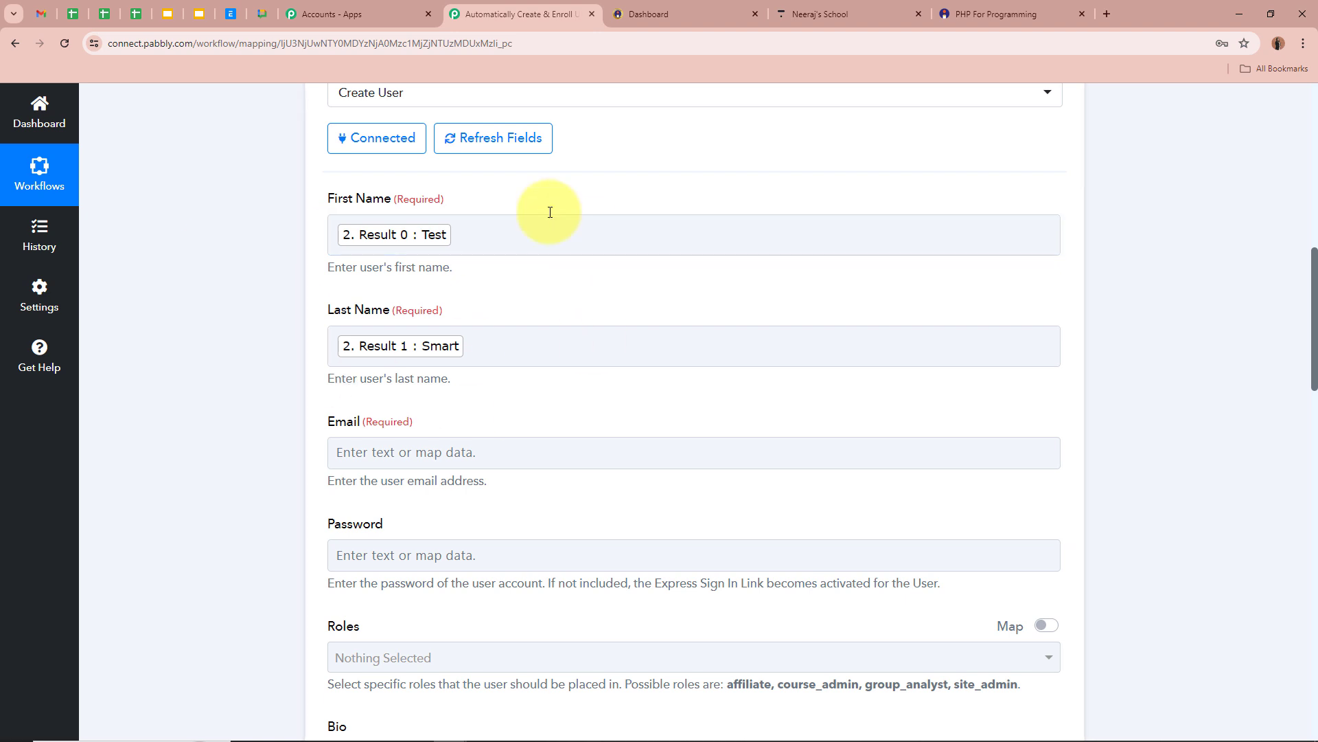
Map the Instamojo buyer's email into the Email field.
scroll(323, 342, "down", 4)
left_click(383, 180)
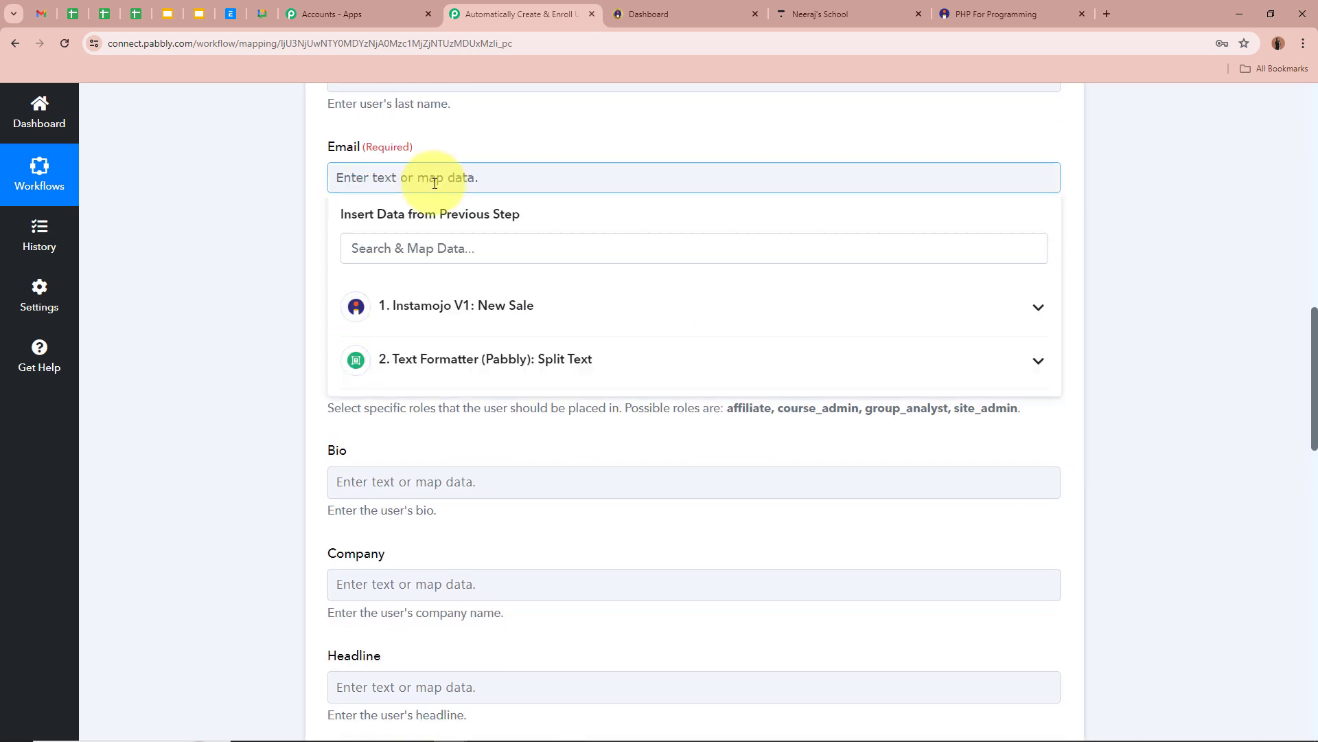
left_click(480, 307)
scroll(515, 549, "down", 10)
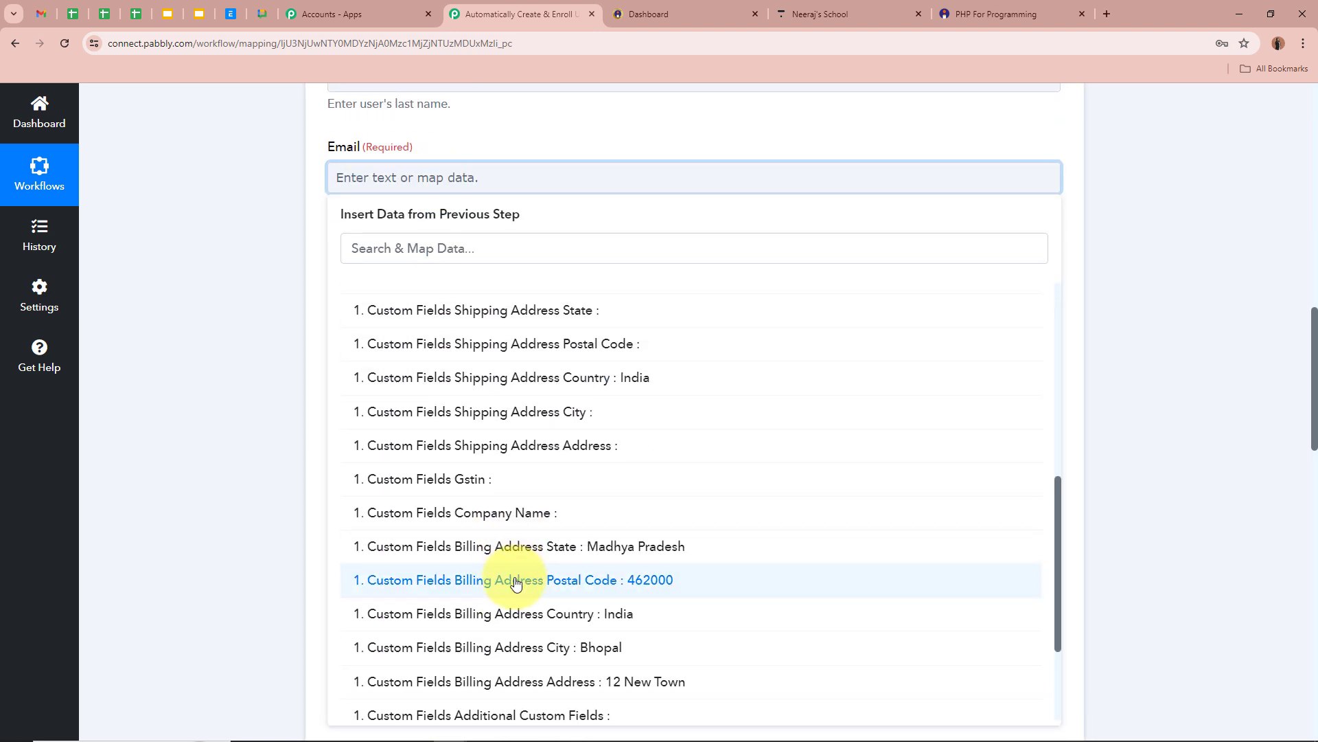
left_click(530, 649)
left_click(184, 430)
scroll(192, 430, "down", 3)
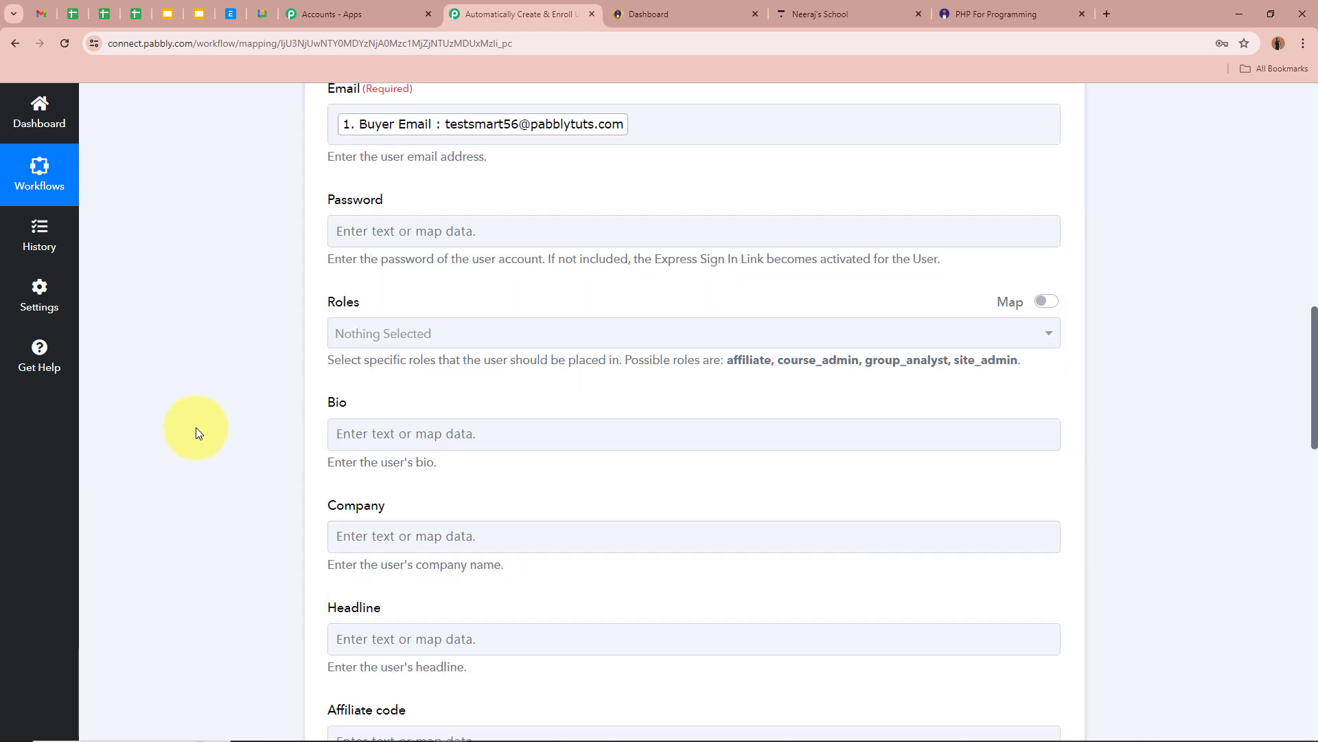
left_click(402, 152)
scroll(258, 206, "up", 3)
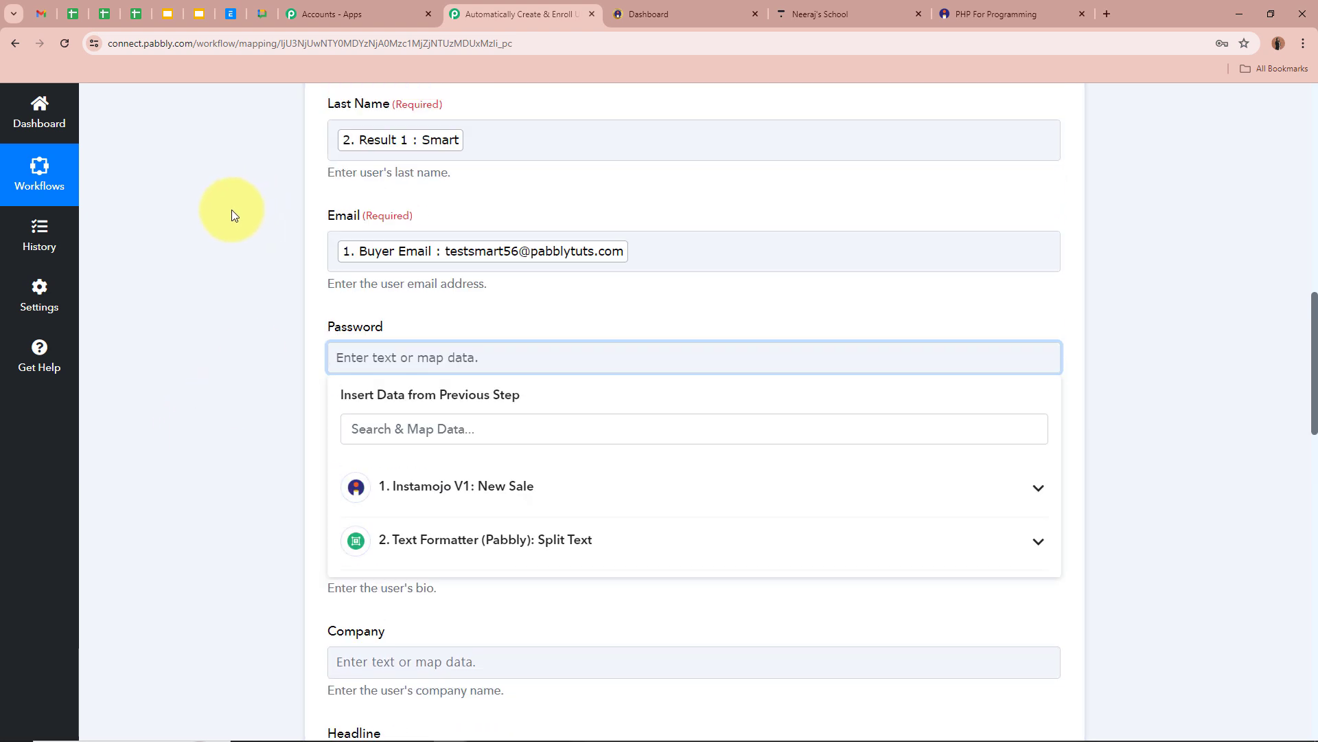
left_click(461, 555)
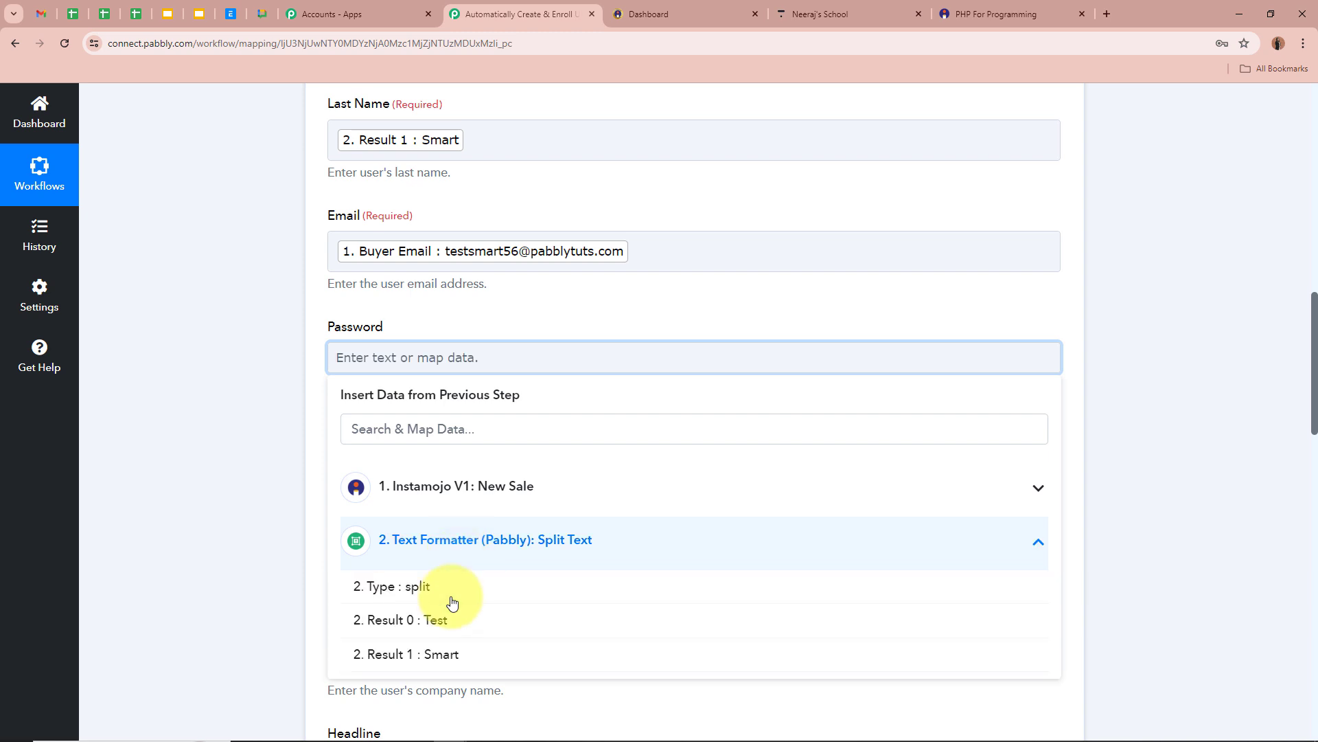
left_click(447, 626)
left_click(445, 667)
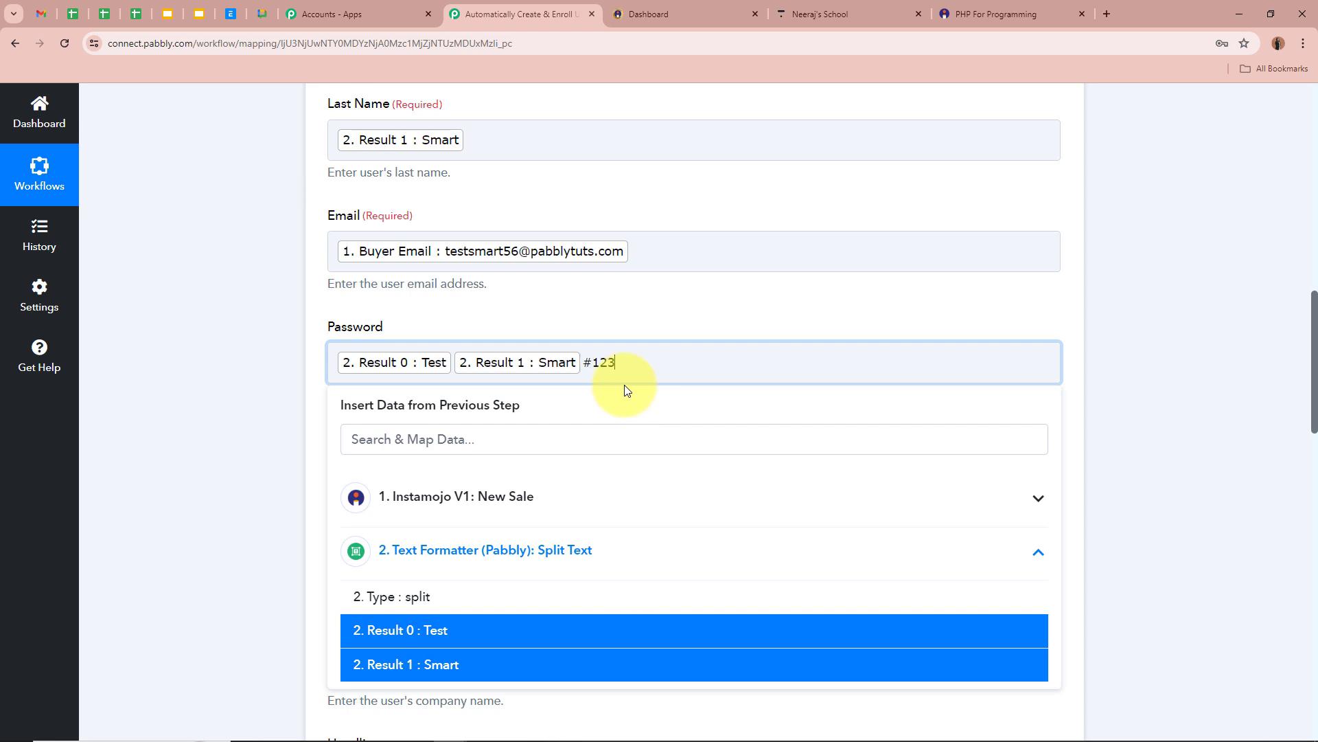
left_click(220, 323)
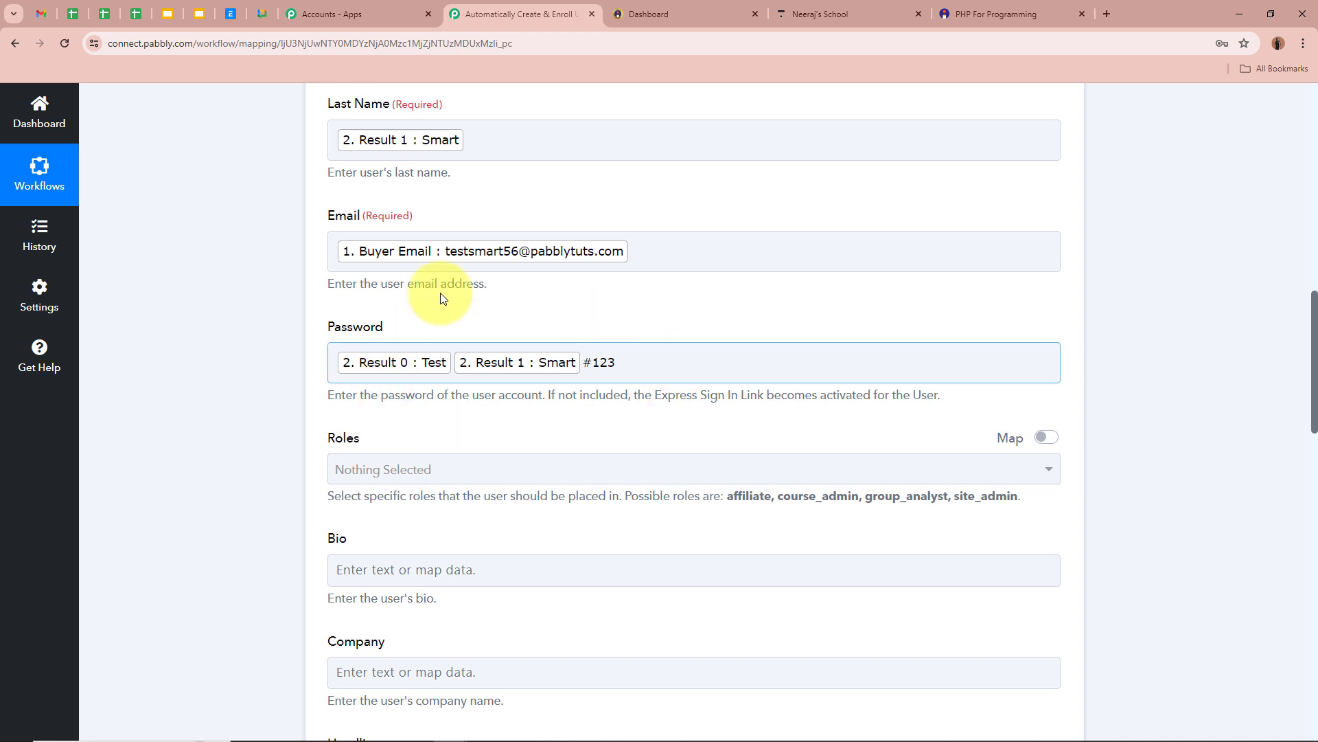
left_click(273, 362)
Look through the user role options, leaving the role unselected.
scroll(273, 361, "down", 3)
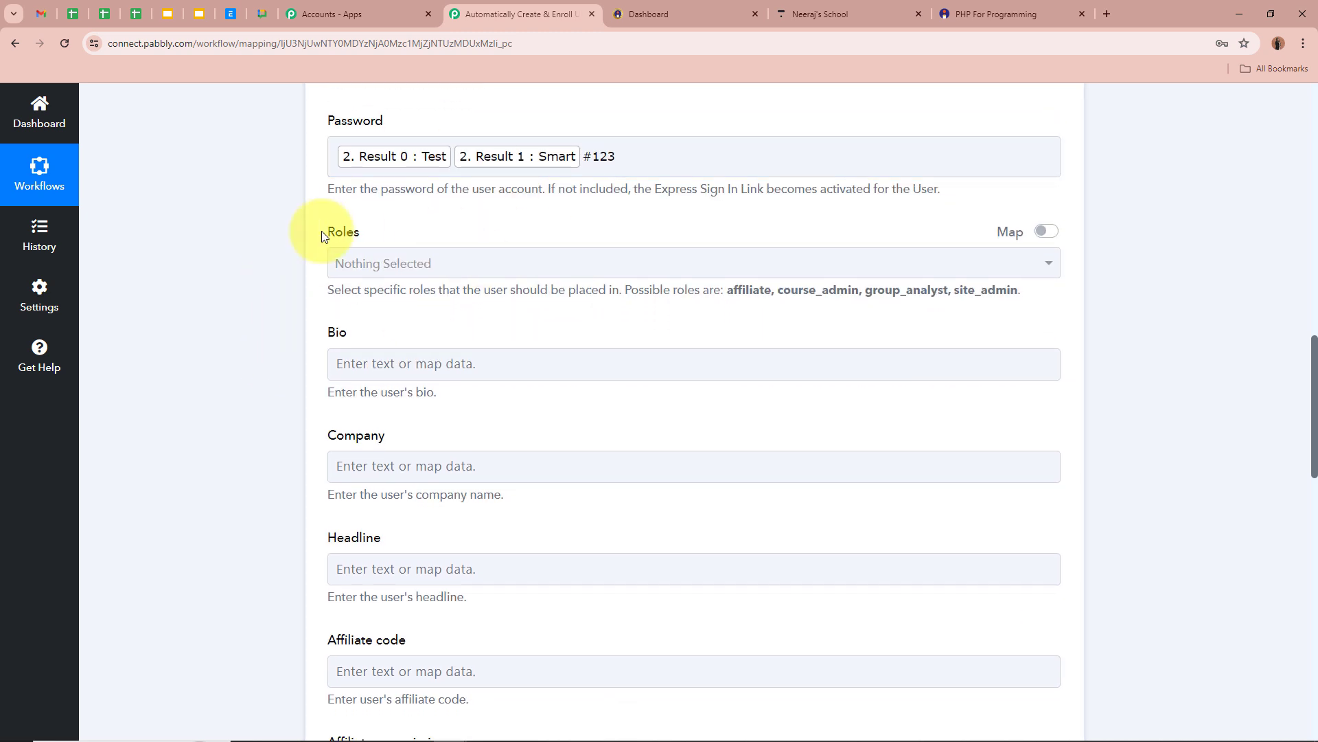
left_click(382, 265)
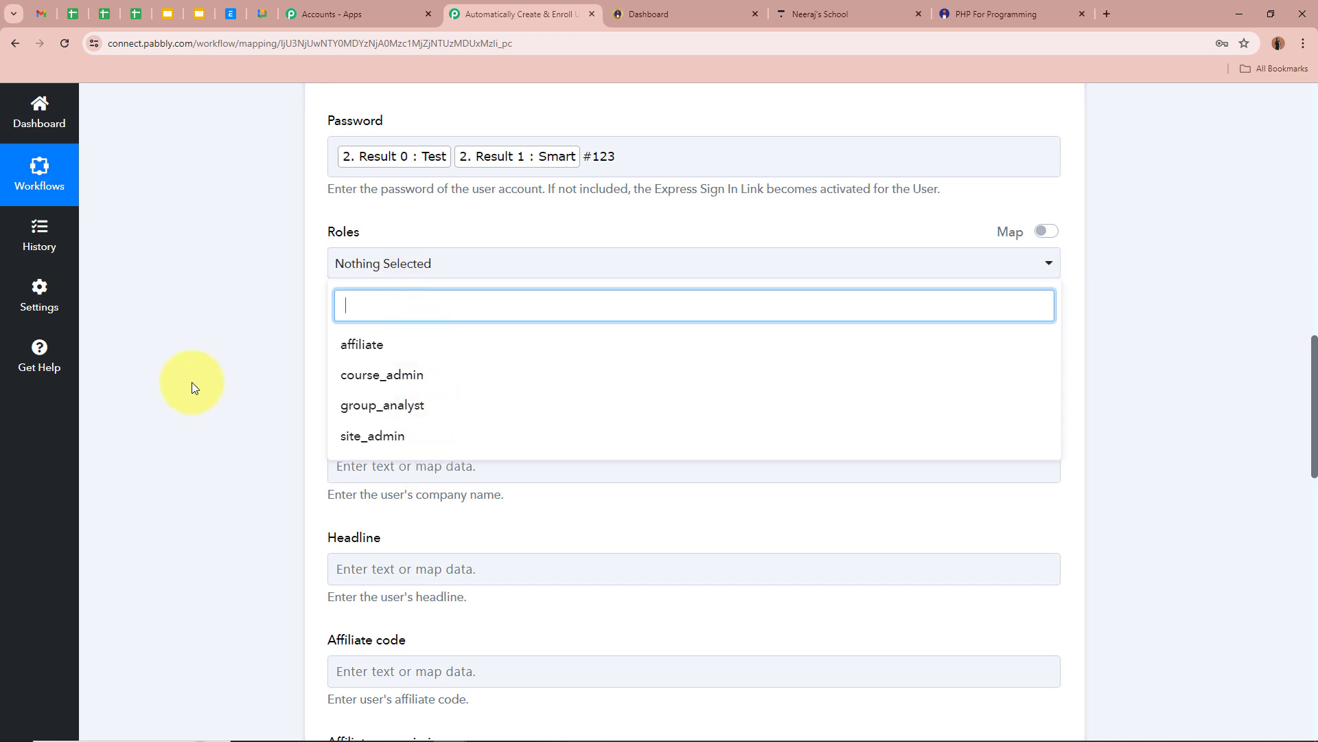
left_click(192, 382)
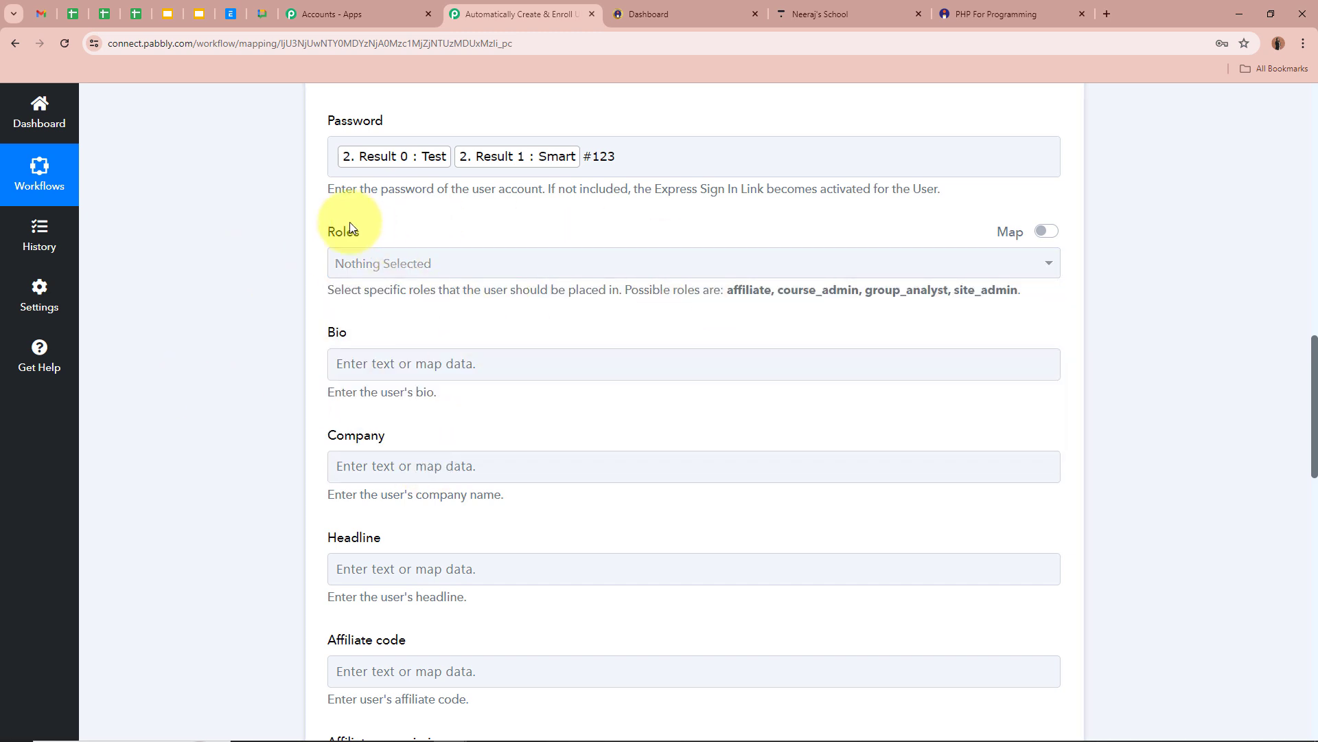
Map Instamojo New Sale's Buyer Phone into the Create User Phone Number field.
scroll(317, 264, "down", 1)
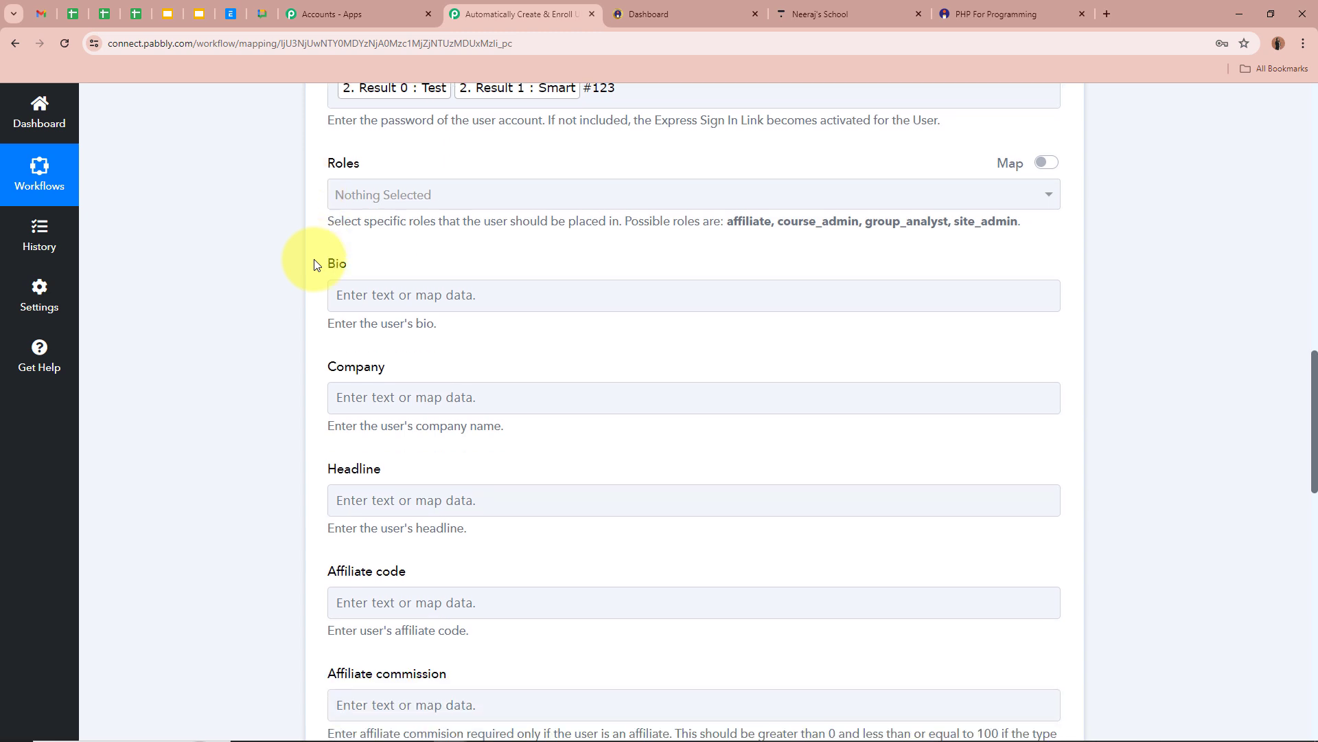
scroll(324, 328, "down", 4)
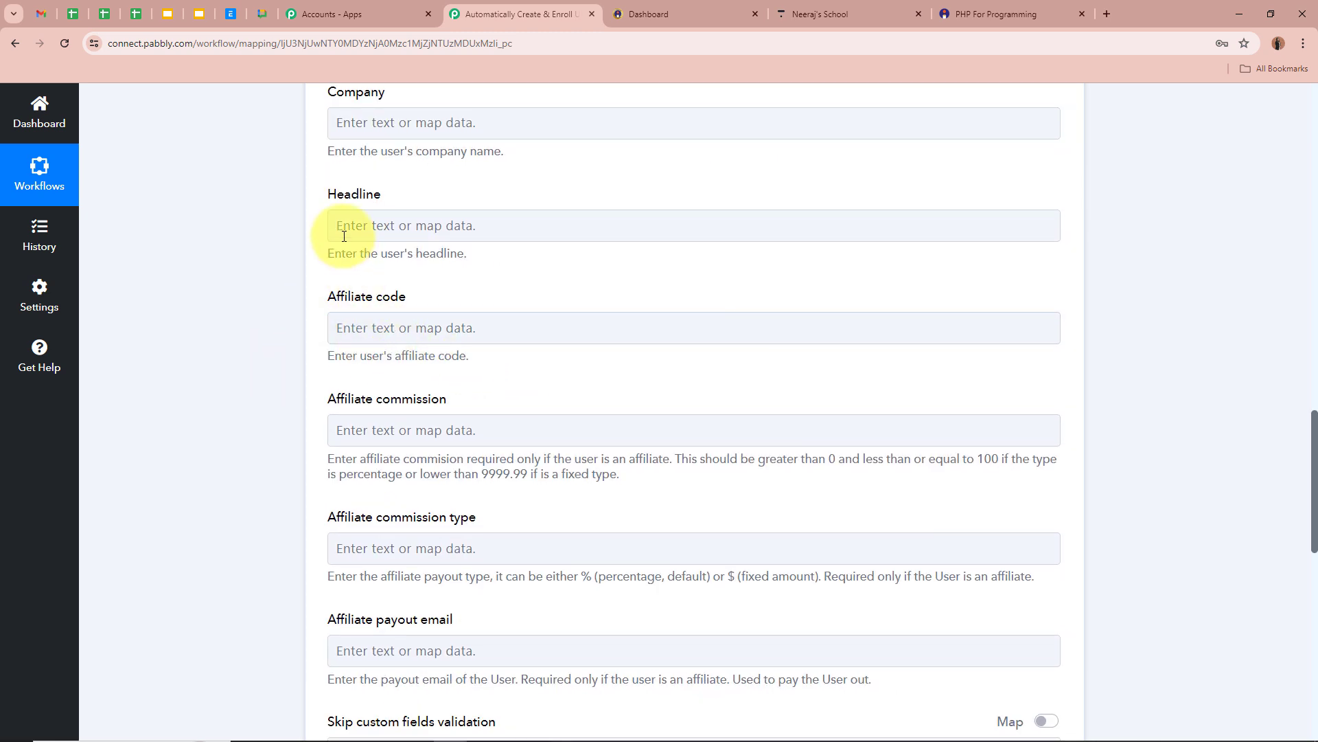
scroll(271, 376, "down", 6)
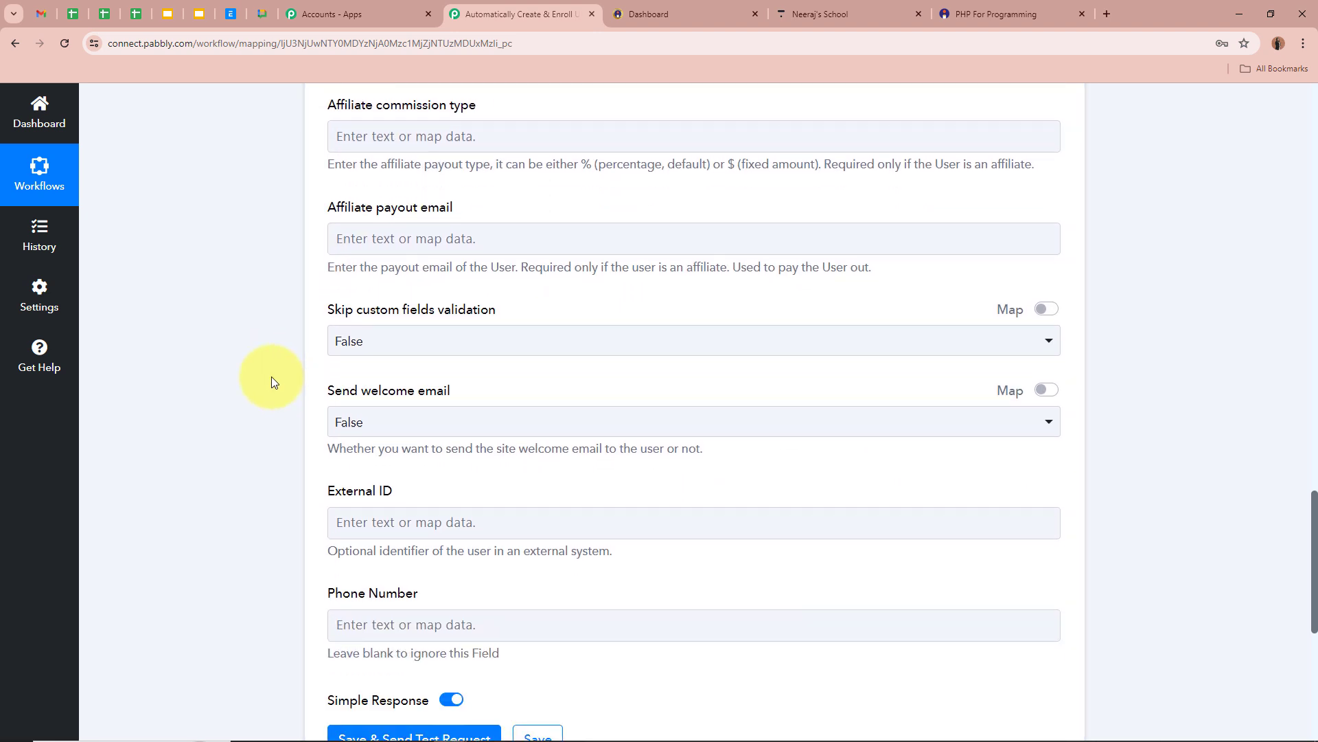
scroll(271, 382, "down", 2)
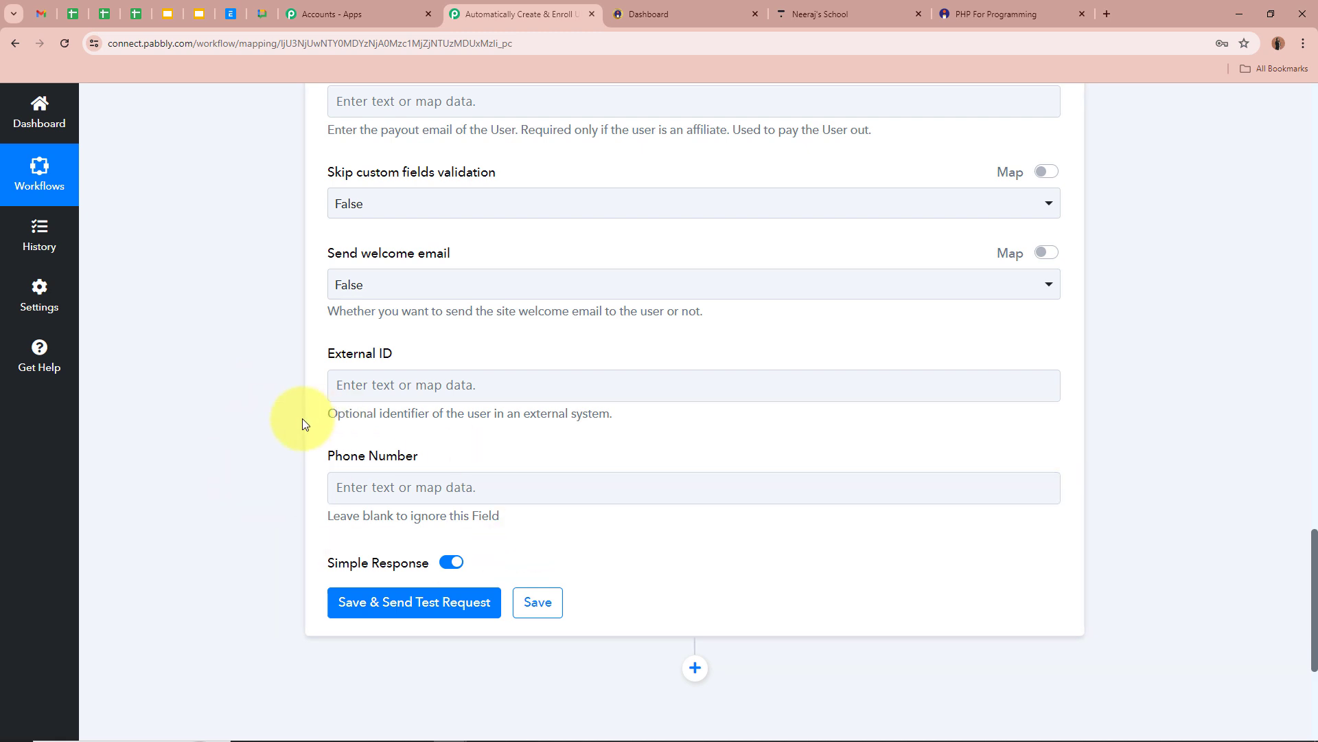
scroll(302, 421, "down", 4)
left_click(421, 213)
left_click(447, 341)
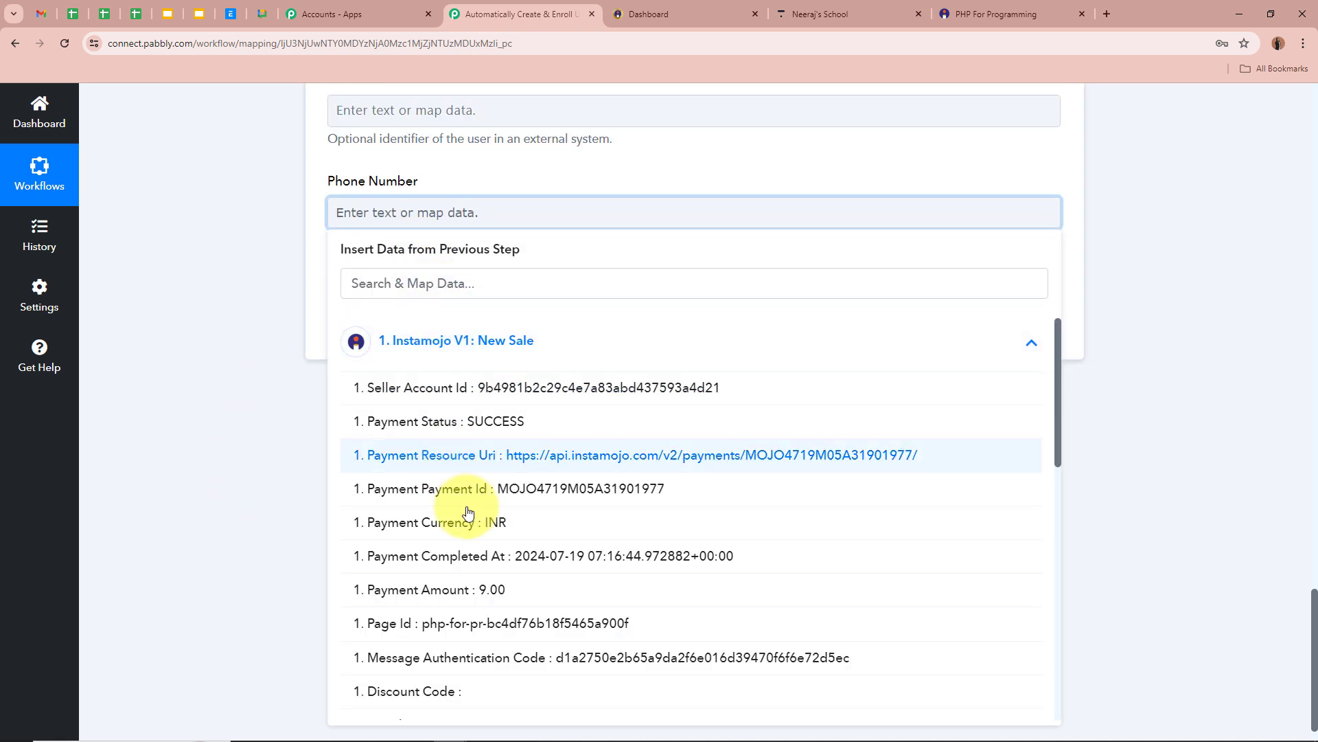
scroll(467, 512, "down", 10)
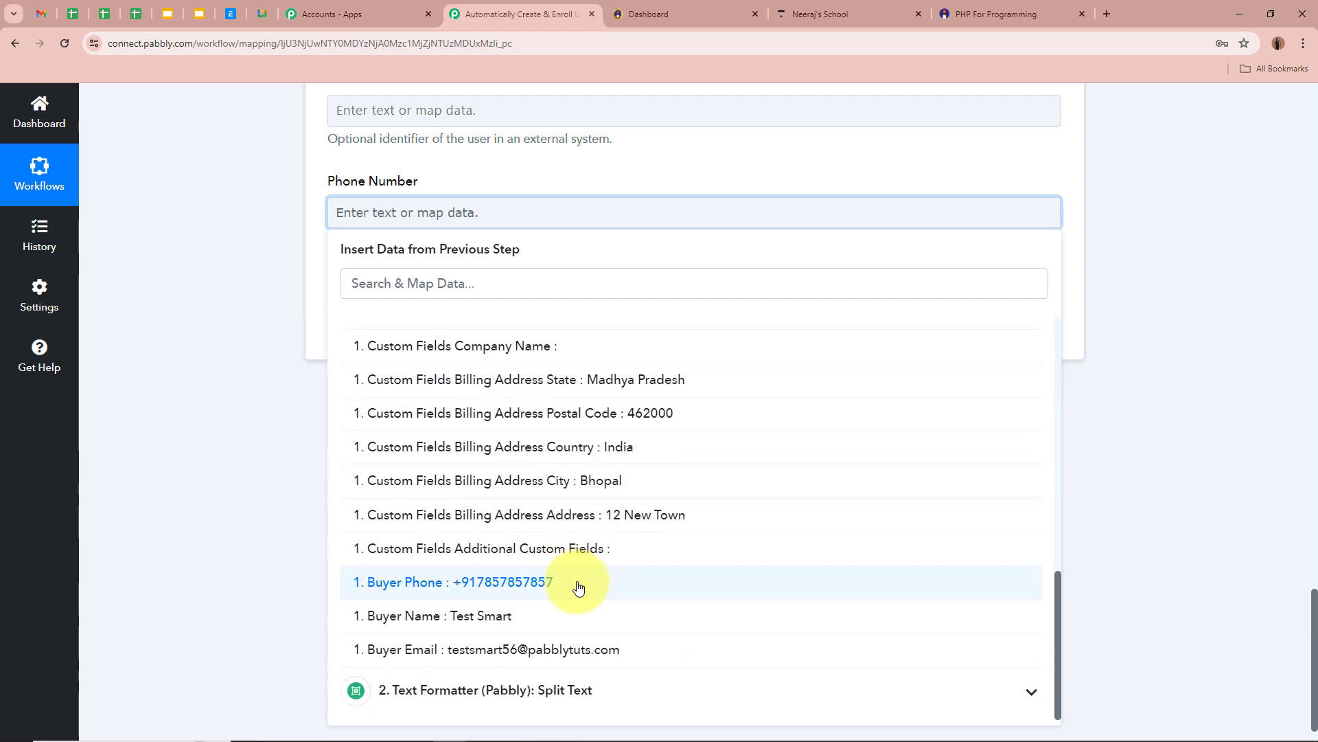
left_click(577, 584)
left_click(243, 333)
scroll(241, 335, "up", 5)
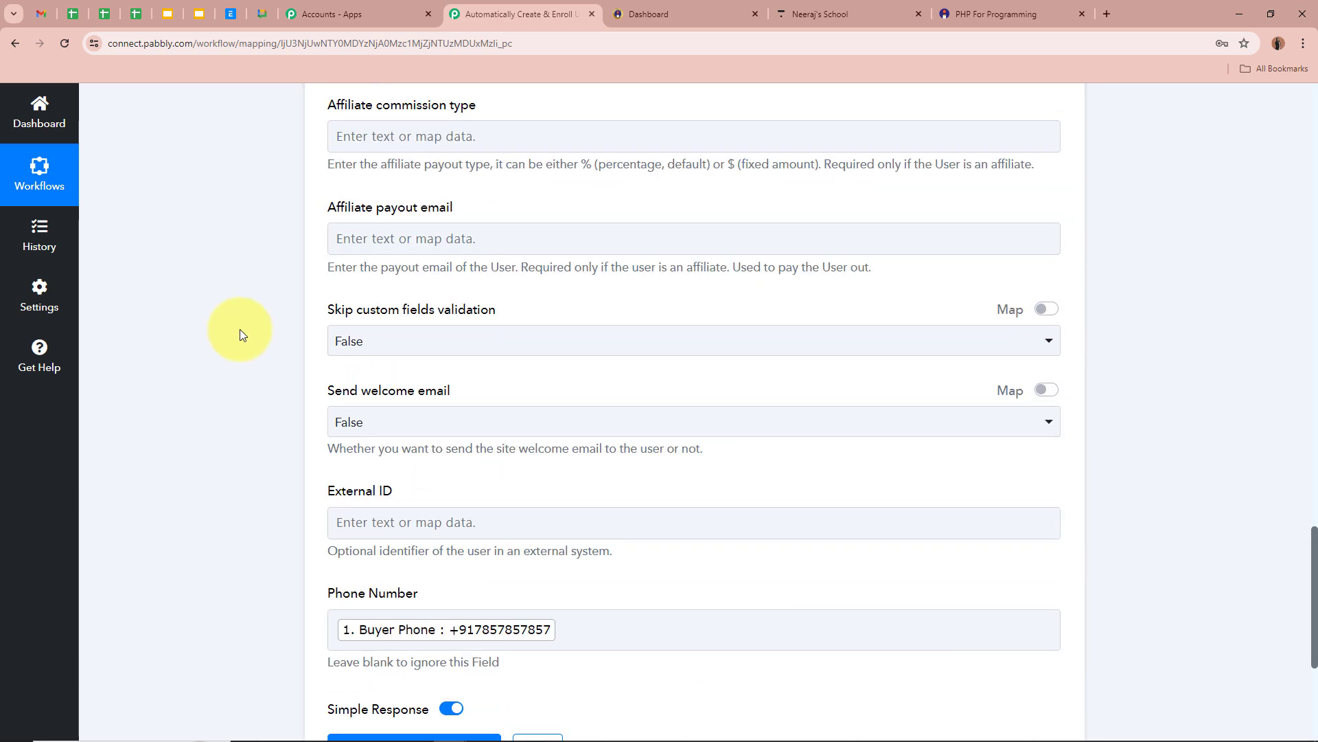
scroll(240, 335, "up", 9)
scroll(240, 334, "down", 15)
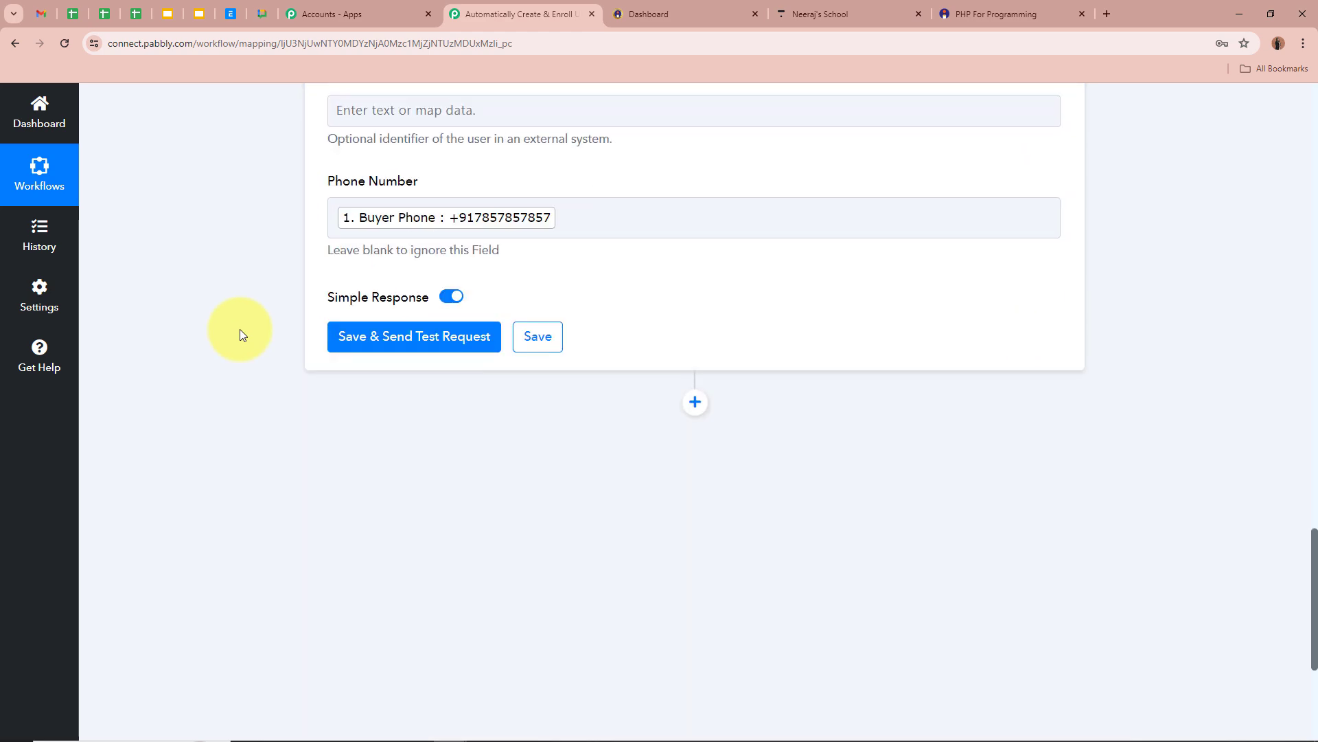
scroll(240, 328, "down", 2)
Save the Create User step, send a test request, and check the returned user Id.
left_click(431, 287)
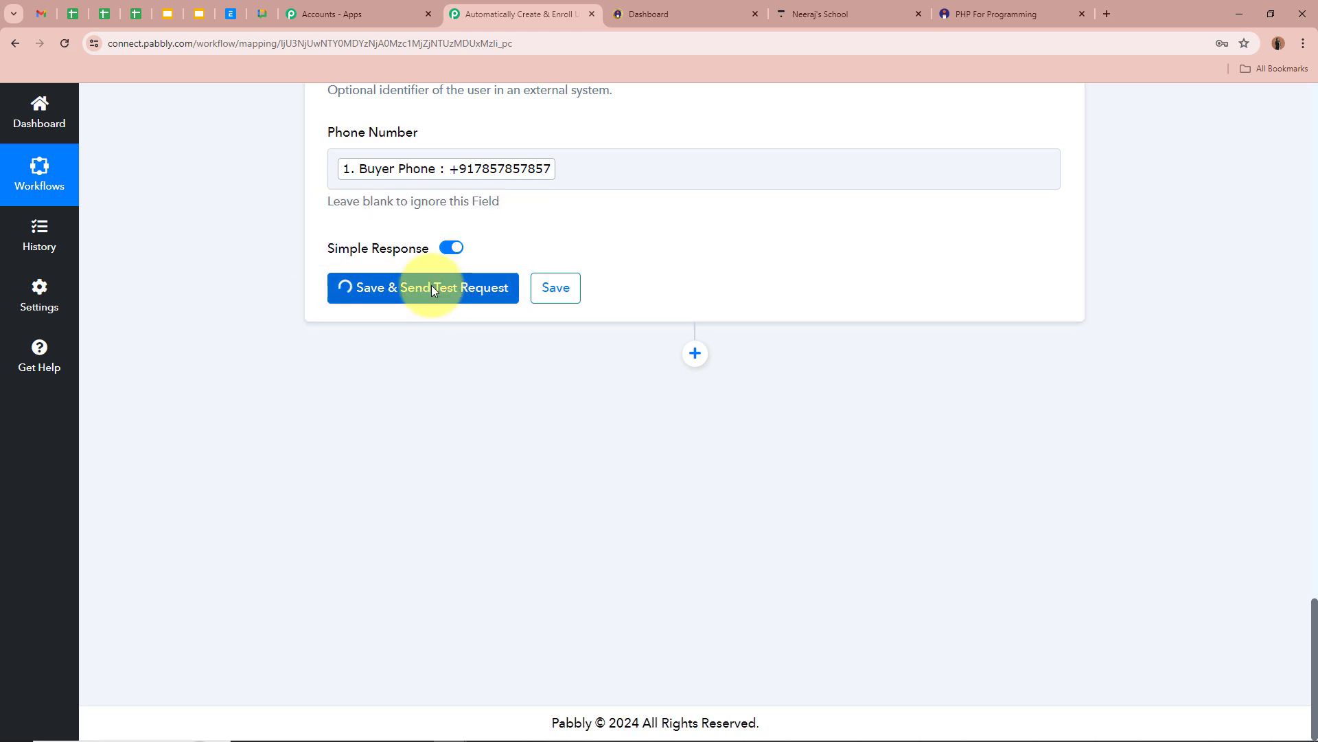
scroll(224, 278, "down", 2)
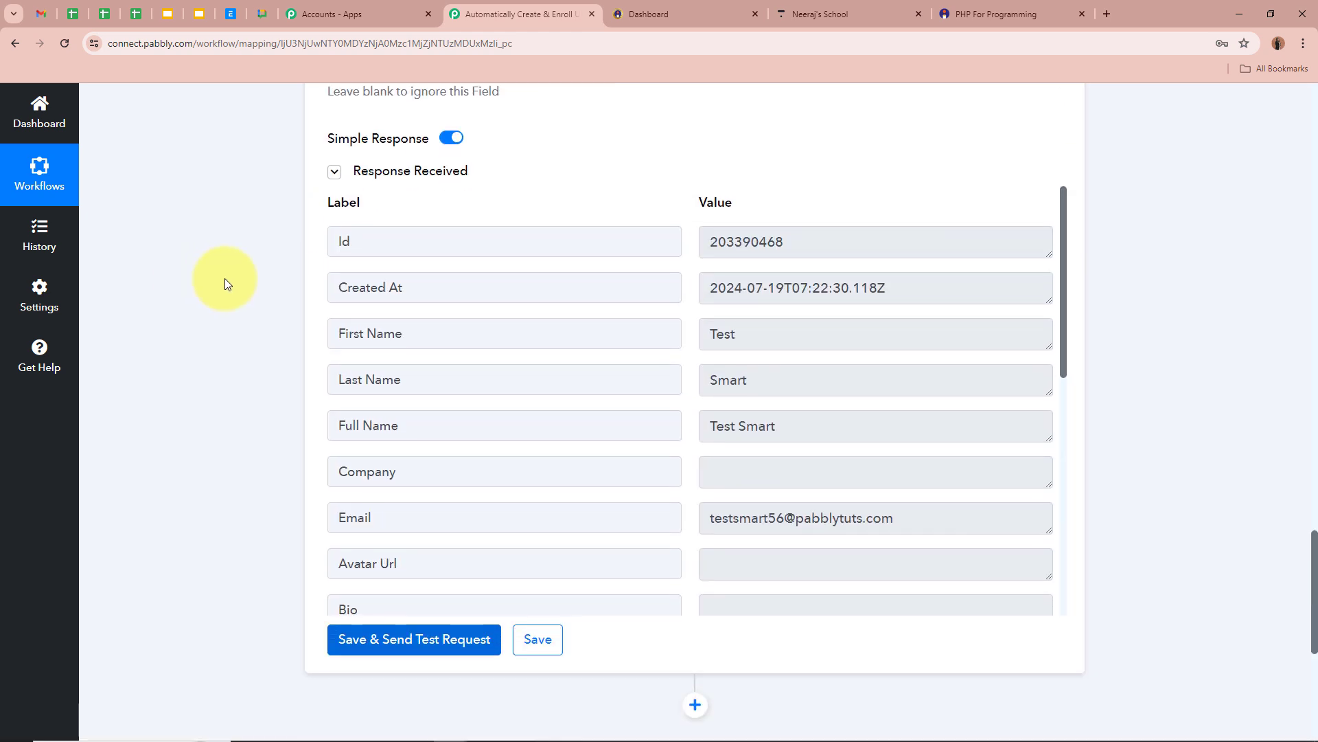
scroll(225, 278, "down", 1)
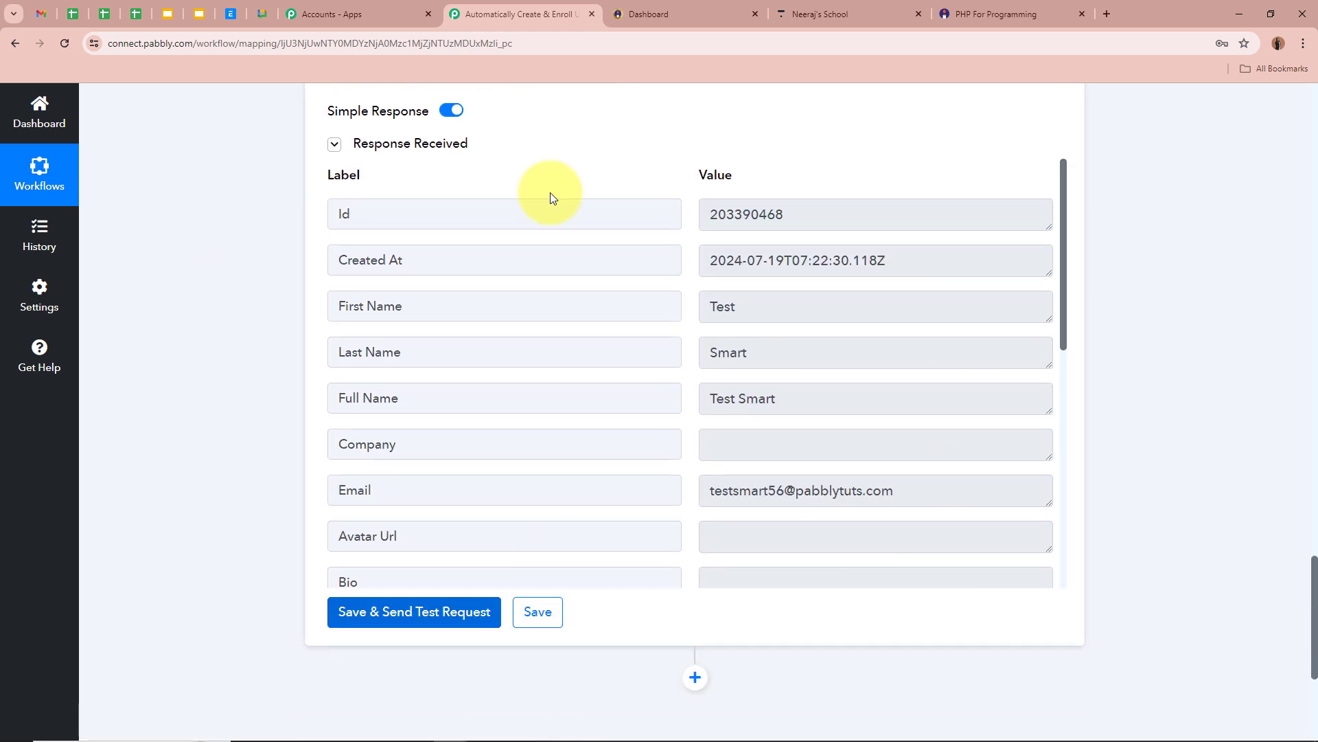
left_click(384, 212)
double_click(835, 221)
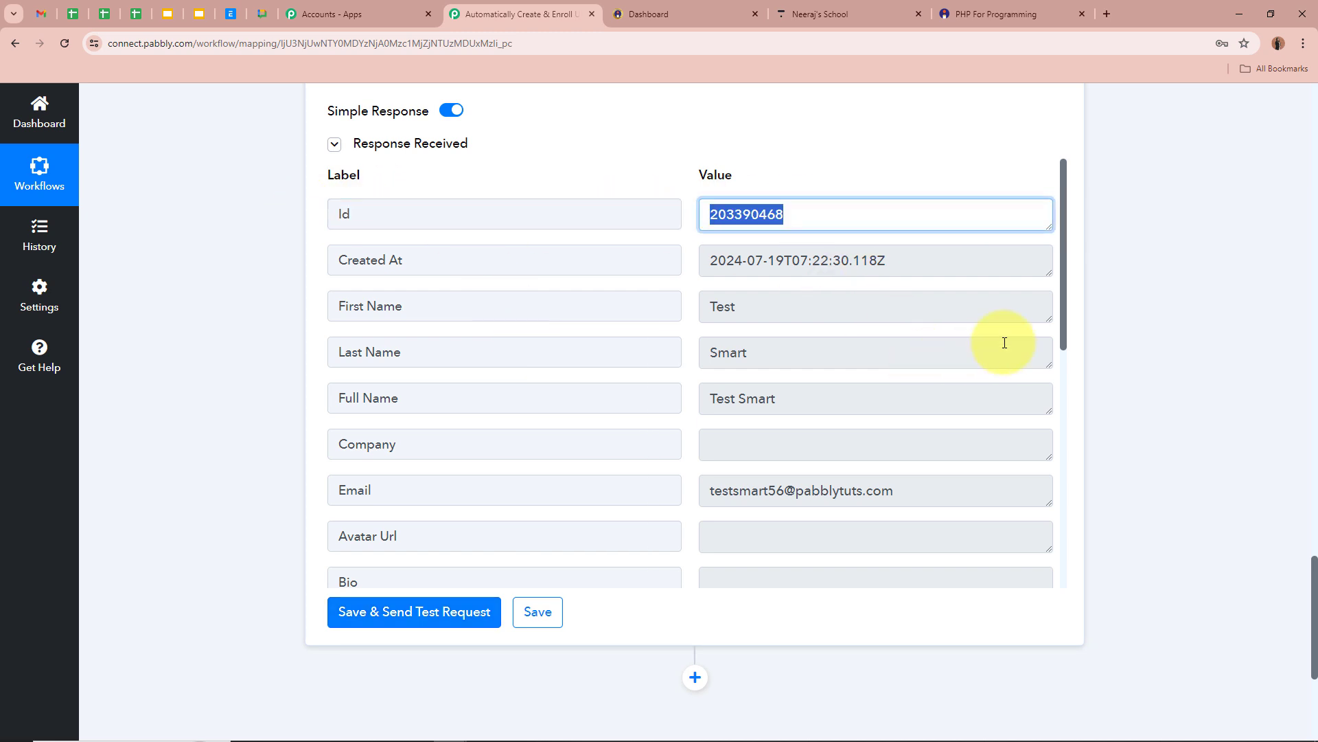
left_click_drag(1064, 297, 1054, 573)
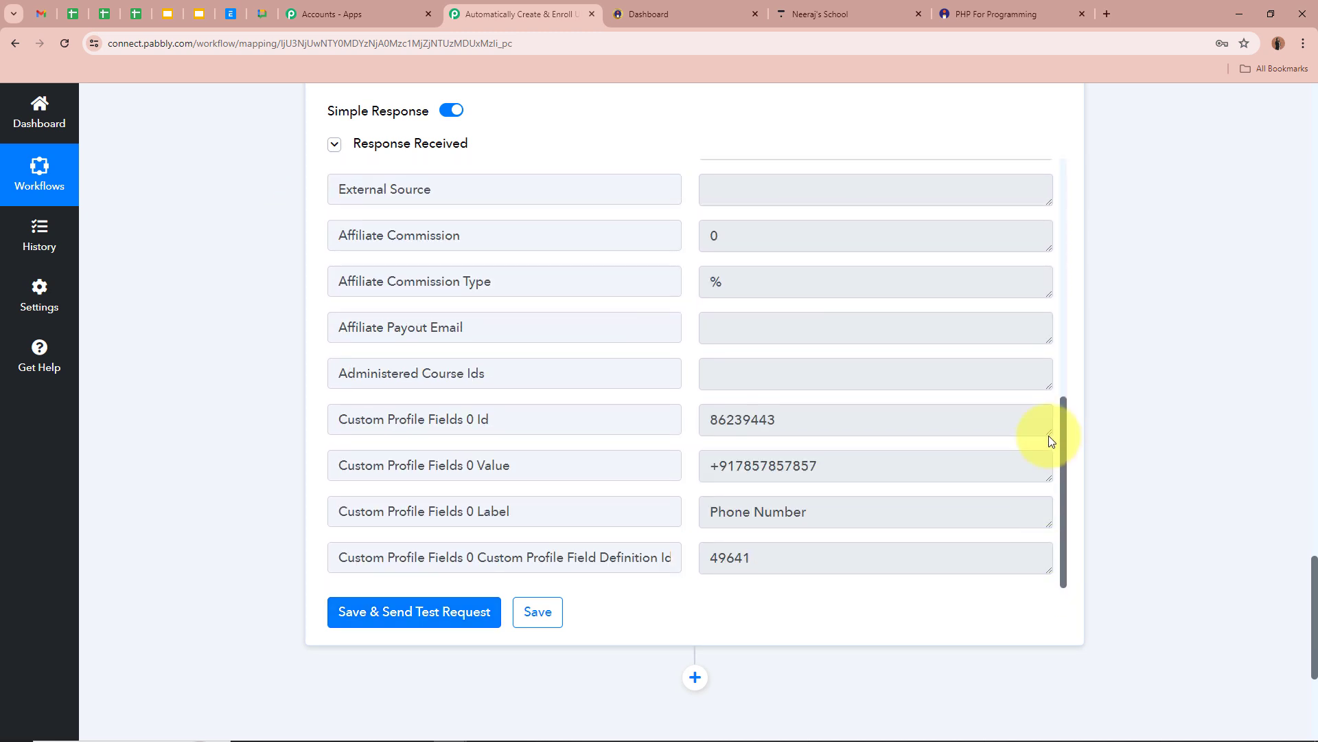
scroll(1048, 435, "up", 8)
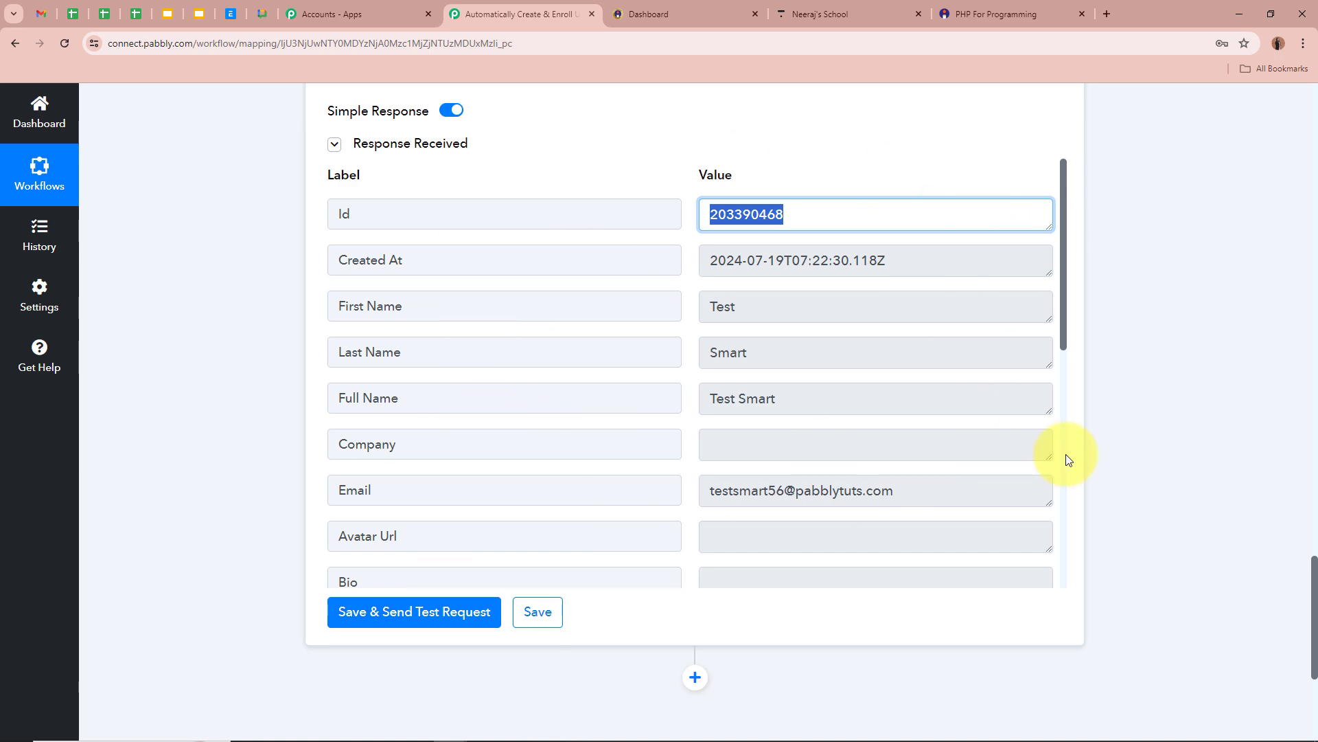
left_click(1125, 414)
Collapse the Thinkific Create User step and switch to the Thinkific school admin.
scroll(1172, 401, "up", 15)
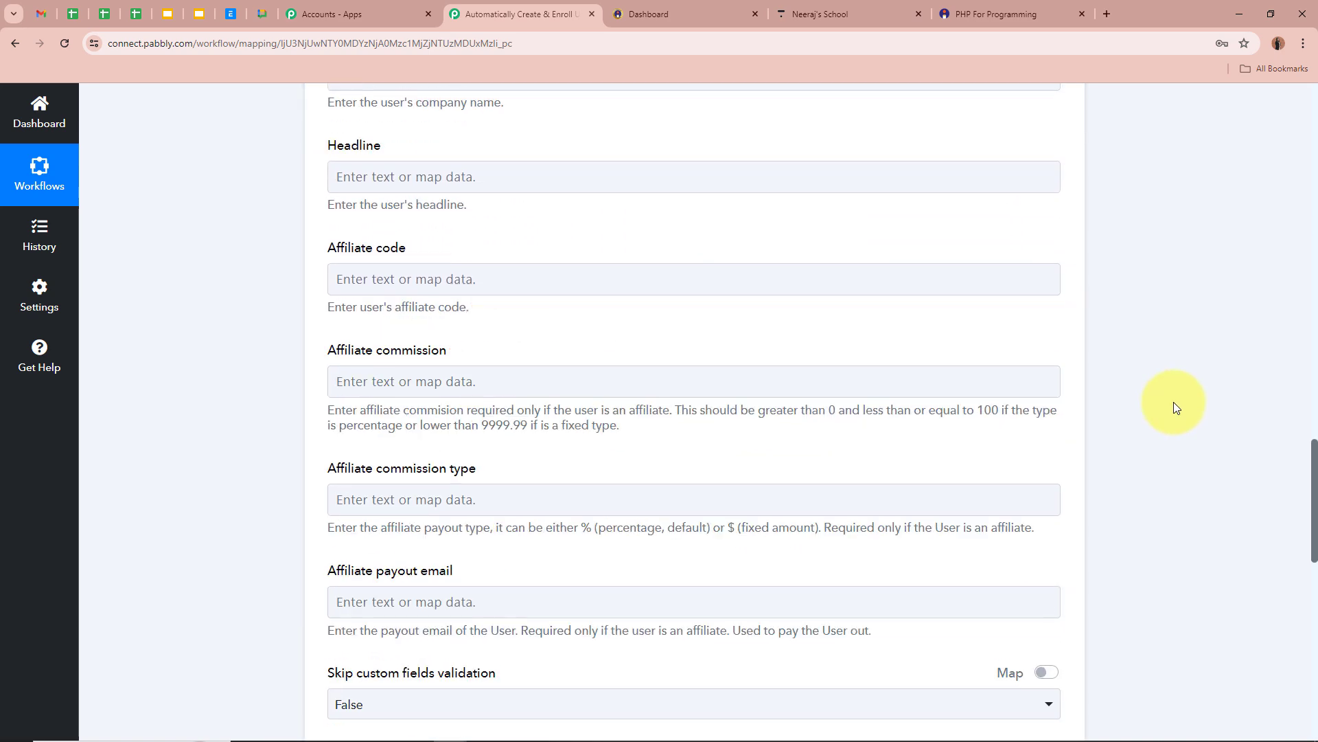
scroll(1173, 401, "up", 10)
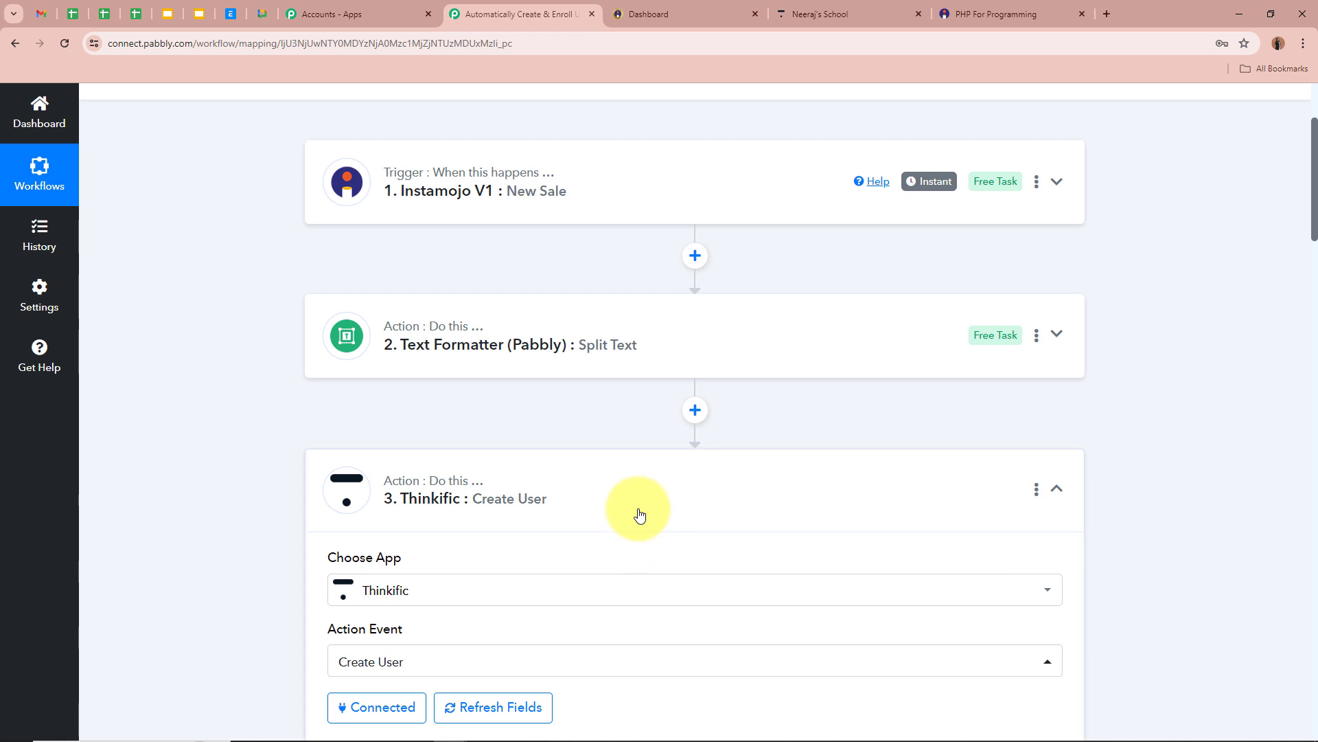
left_click(639, 512)
scroll(228, 476, "up", 3)
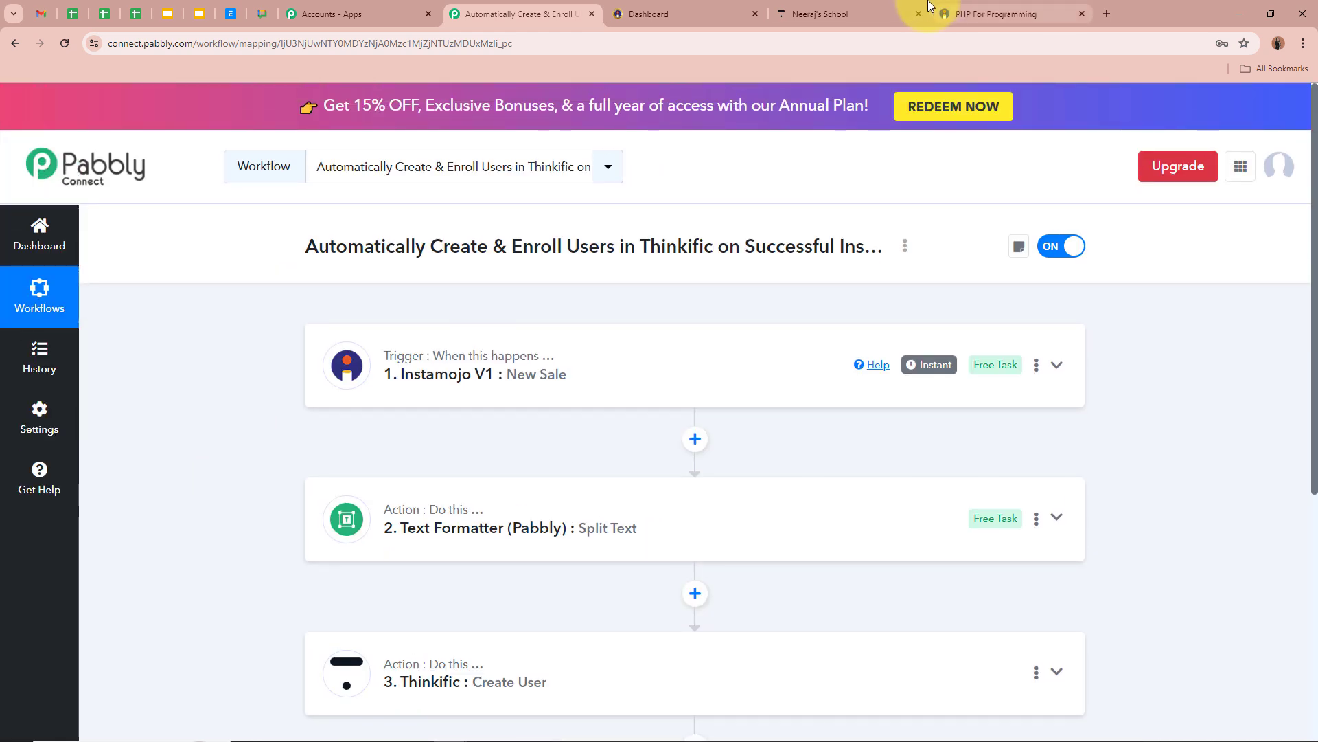
left_click(858, 8)
Open the new test user's profile in All Users and check their enrollments.
left_click(28, 110)
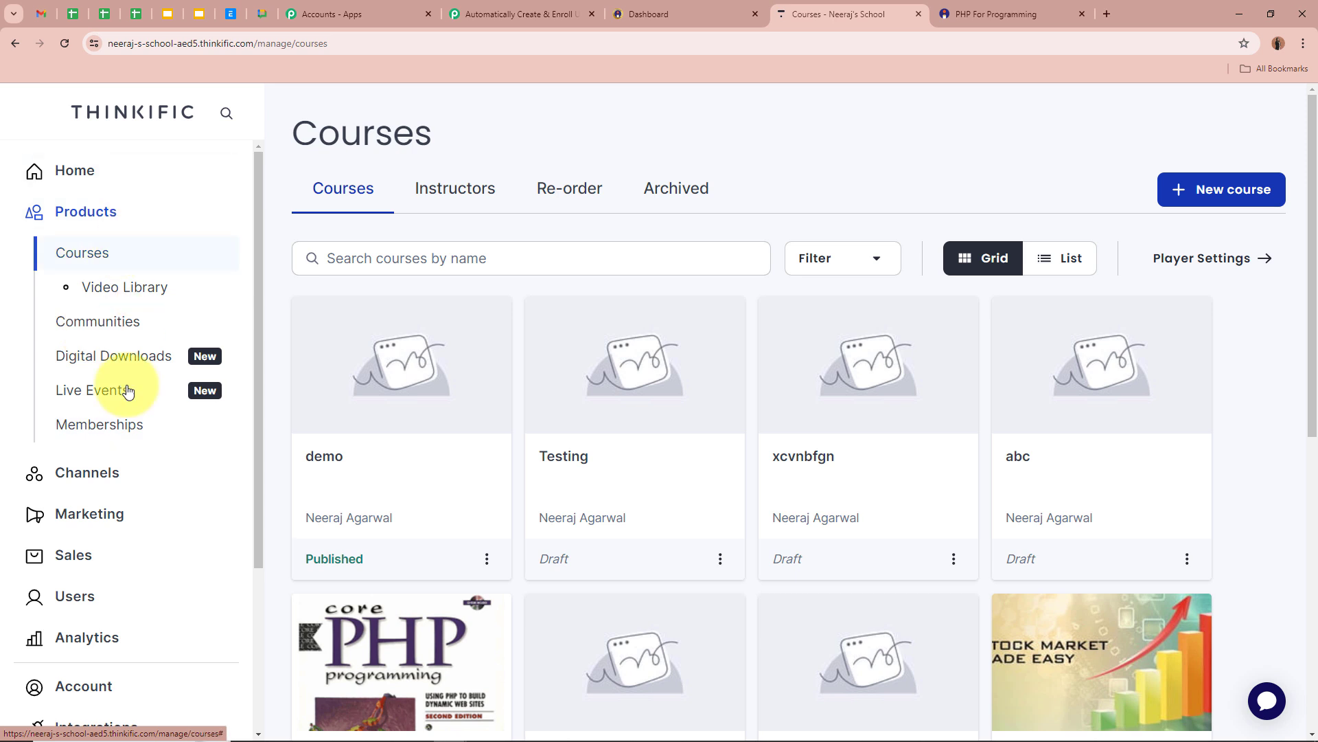
left_click(144, 608)
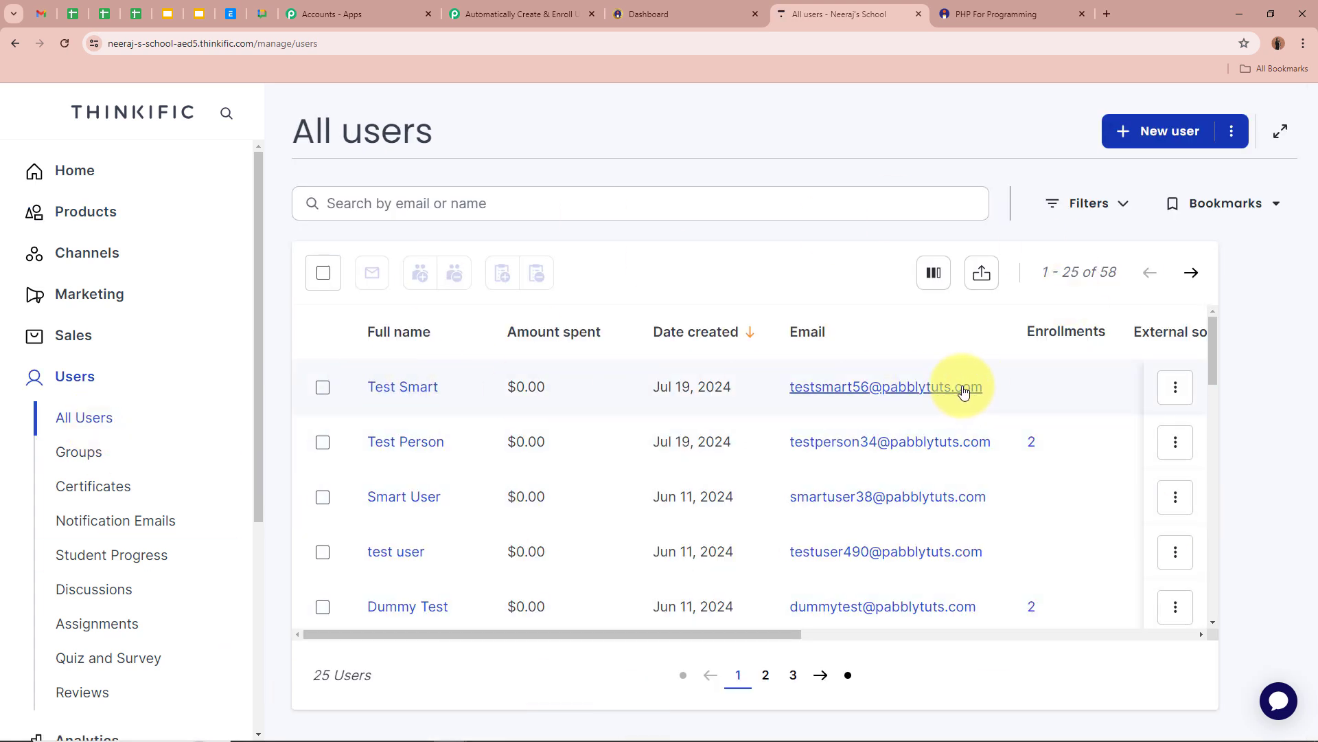
left_click(420, 388)
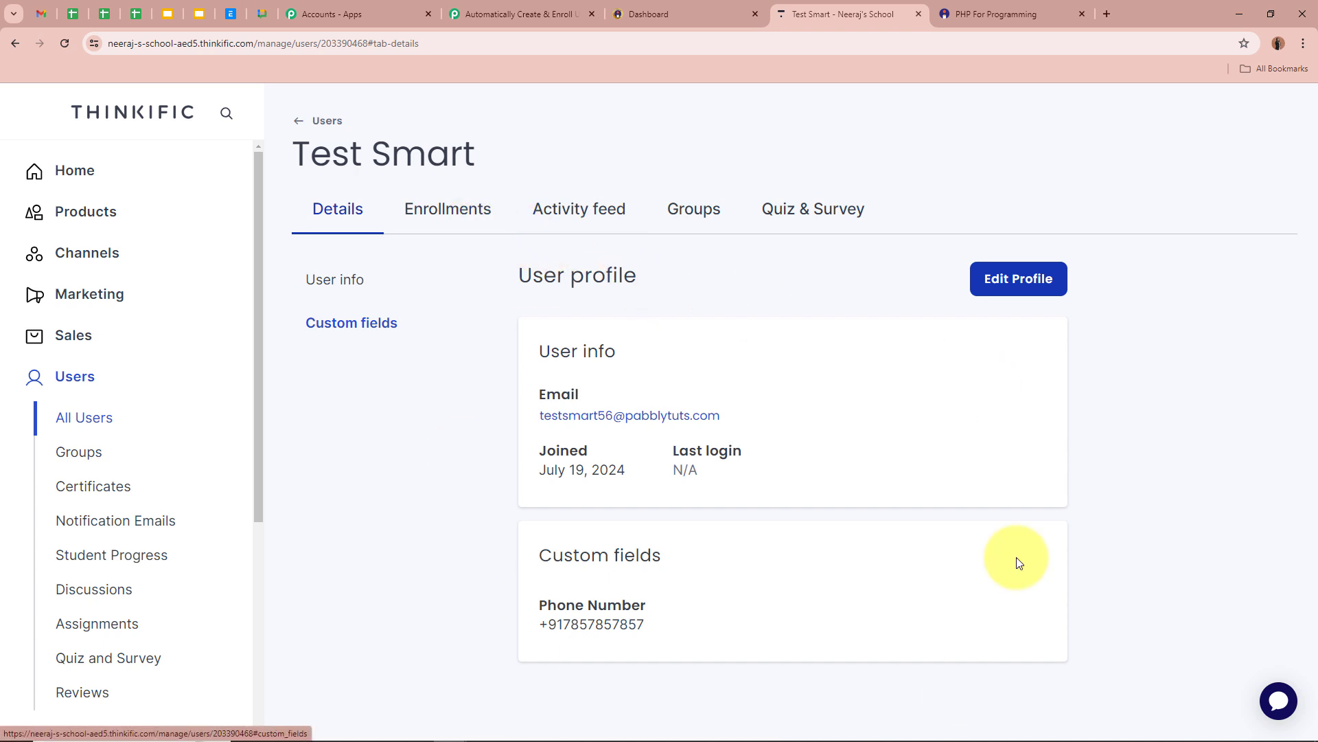
left_click(460, 221)
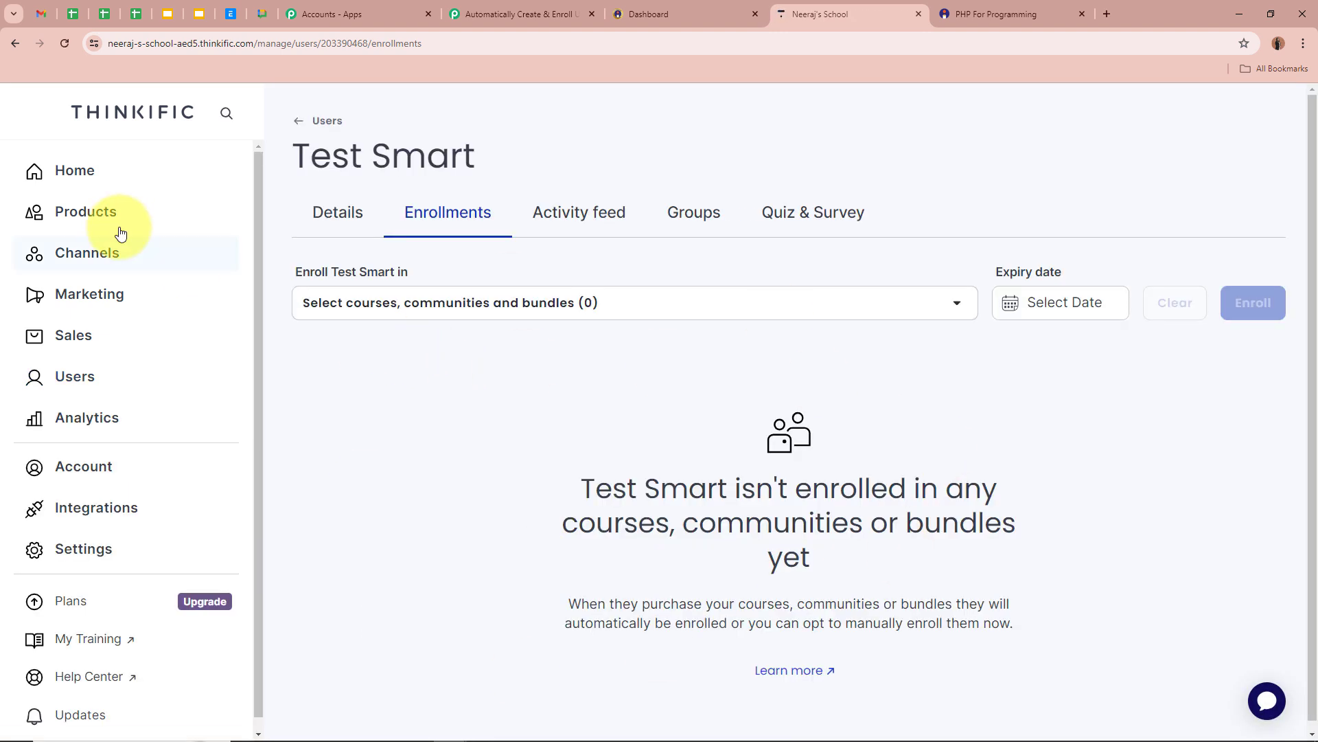
Open PHP Course for Beginners (8 Weeks) under Products > Courses, then return to the Pabbly workflow.
left_click(100, 208)
left_click(95, 255)
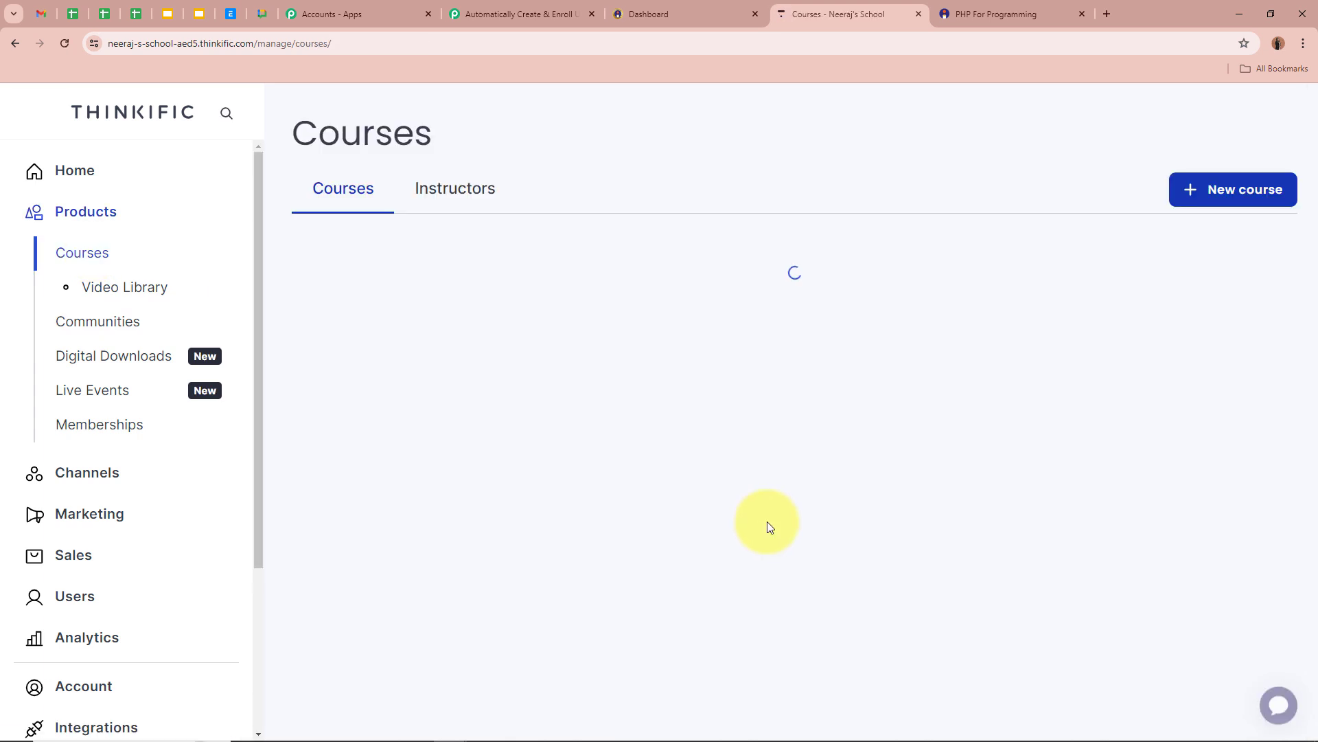
scroll(769, 527, "down", 2)
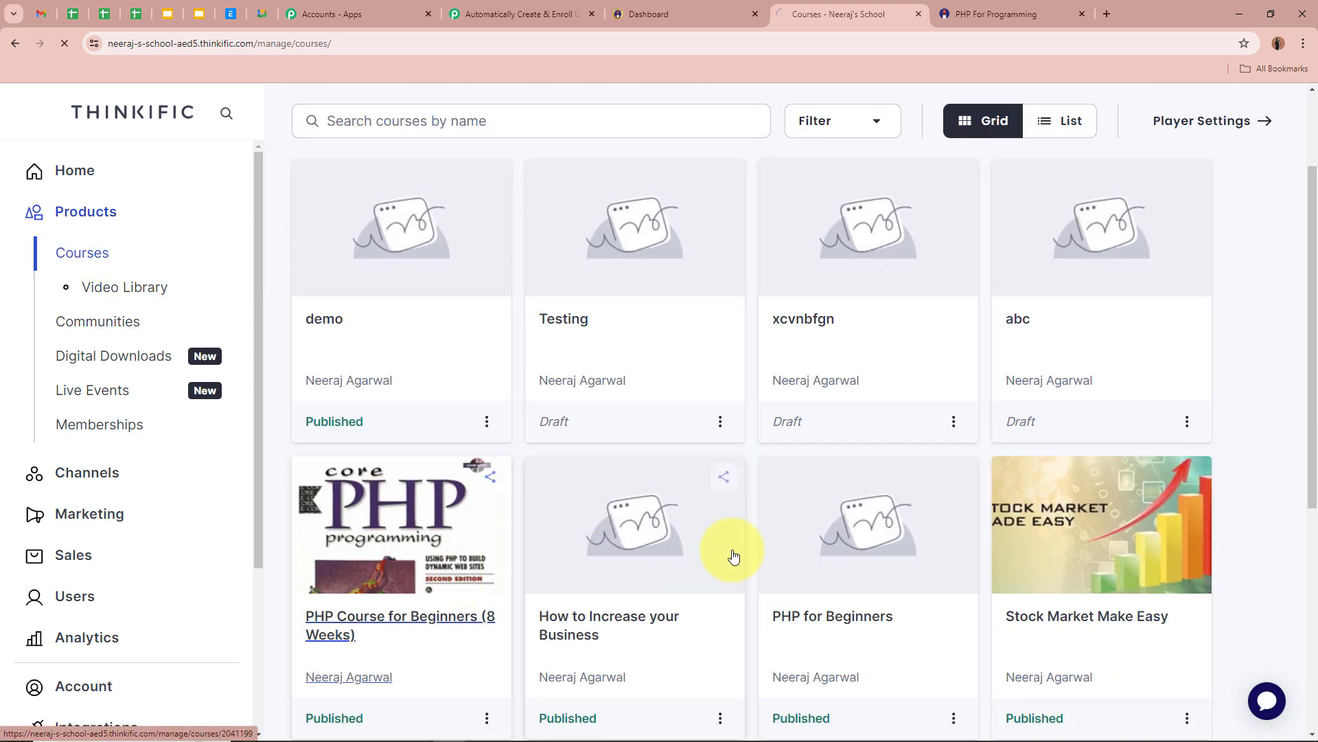
left_click(1023, 547)
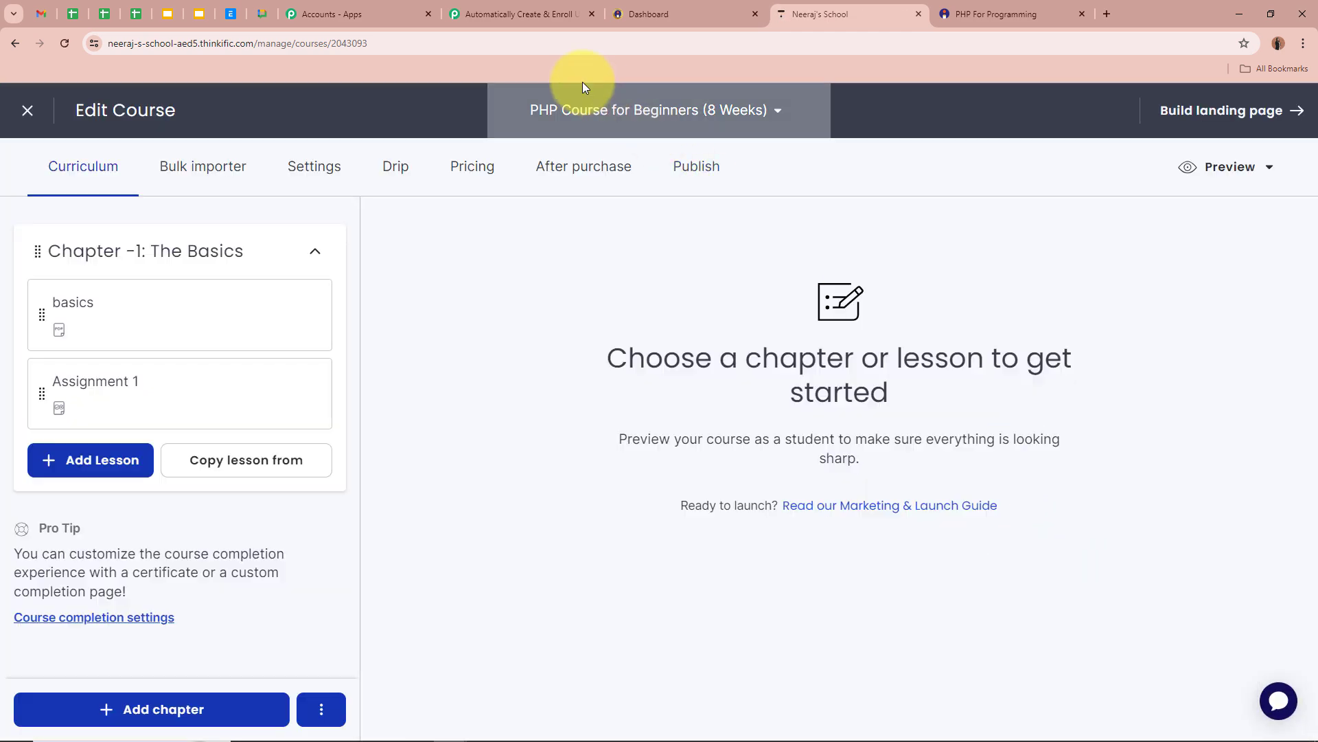
left_click(552, 20)
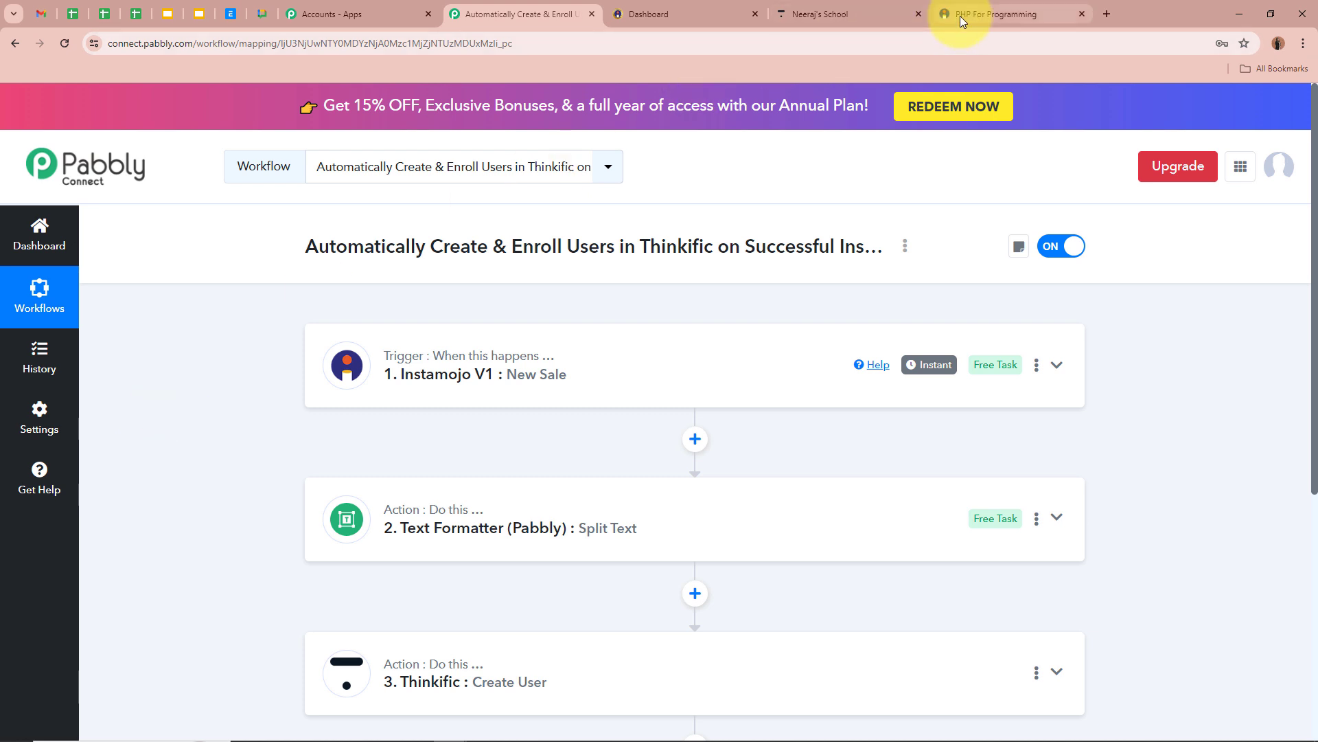
left_click(879, 12)
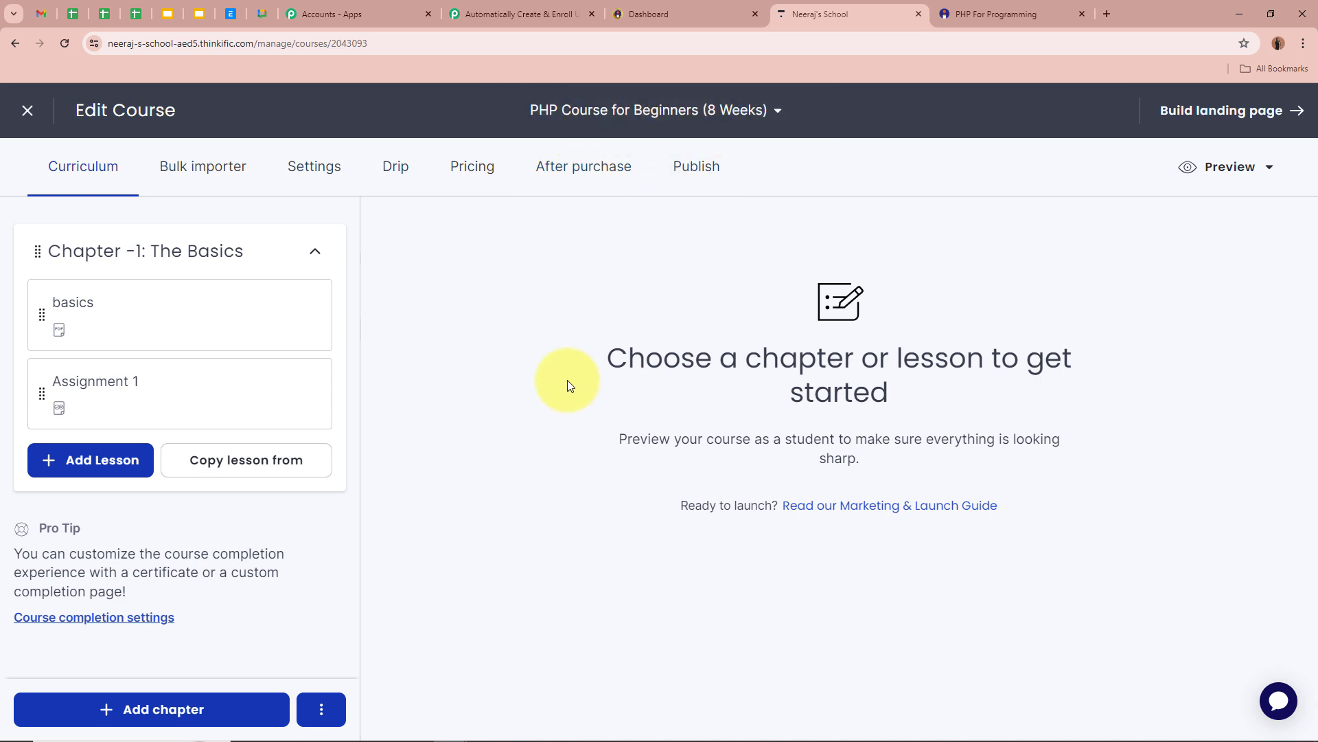
left_click(500, 12)
Add a Thinkific Enroll User step after Create User and connect the Thinkific account.
scroll(200, 426, "down", 5)
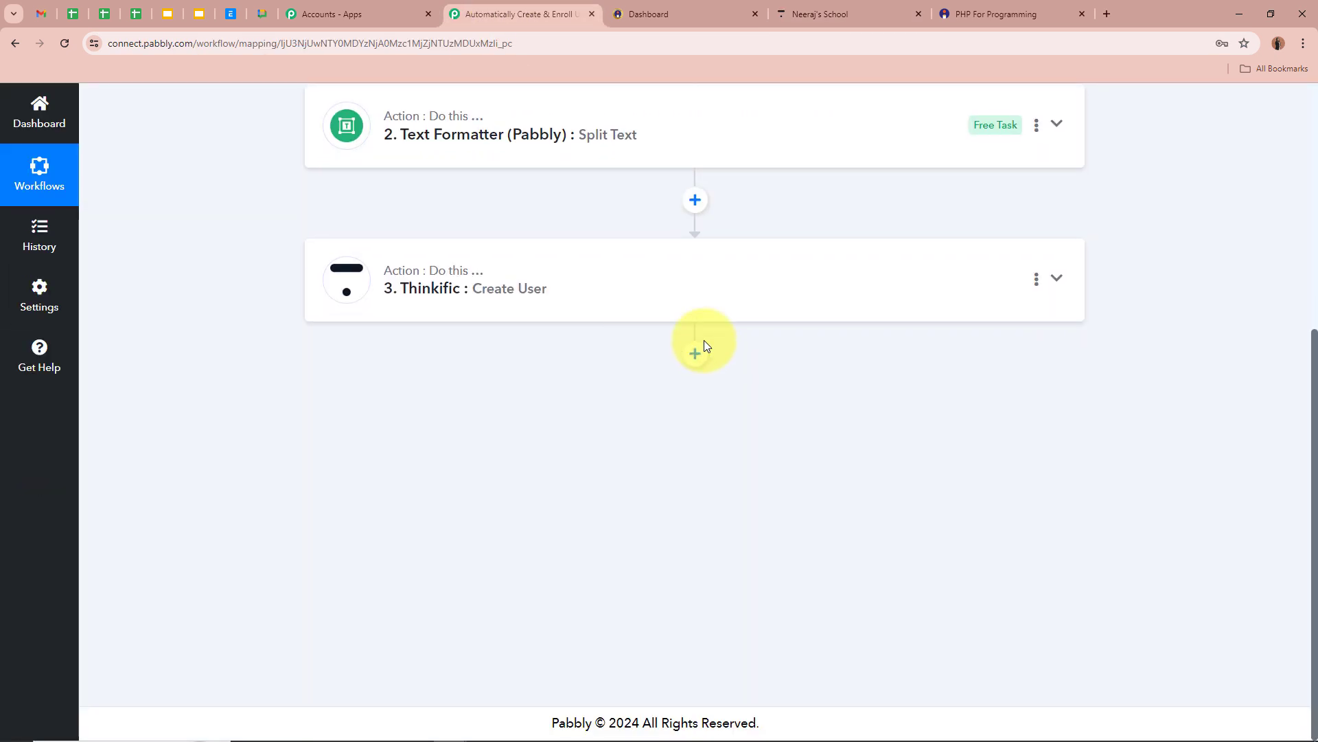
left_click(695, 351)
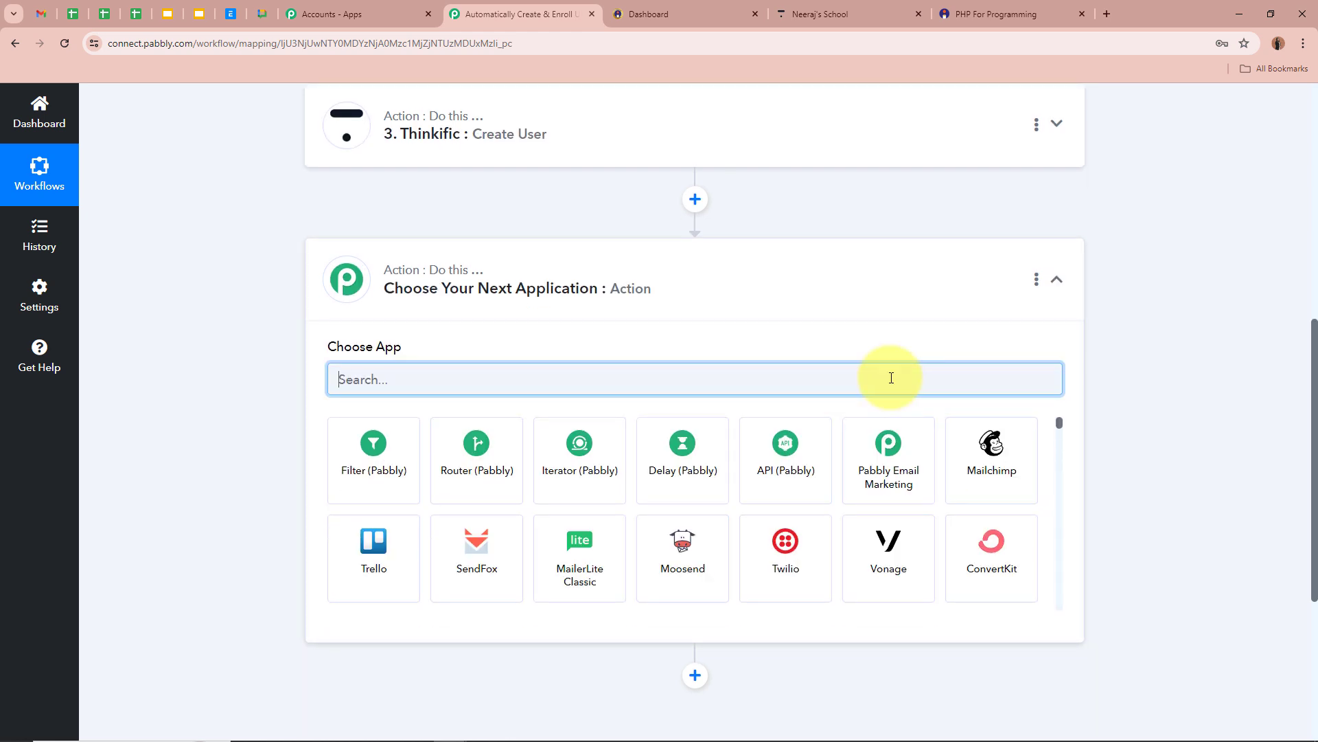
type("Thin")
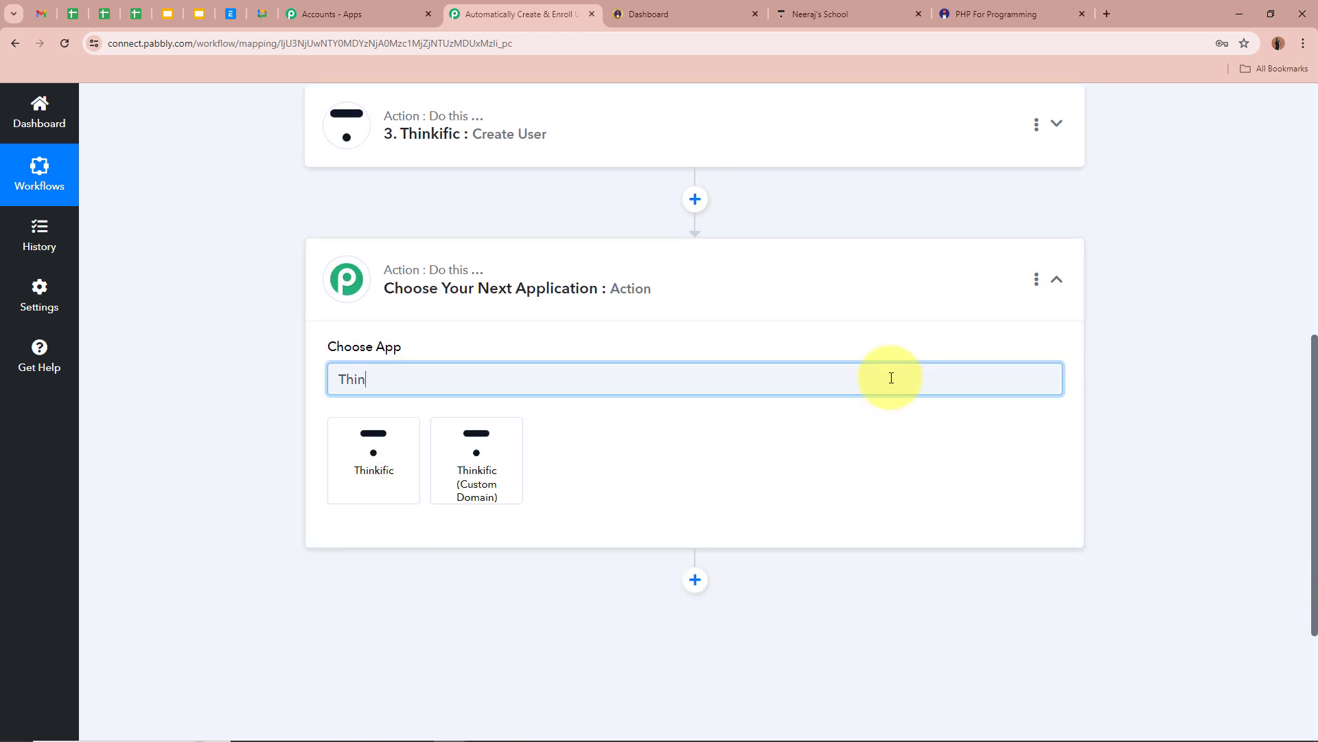
left_click(343, 464)
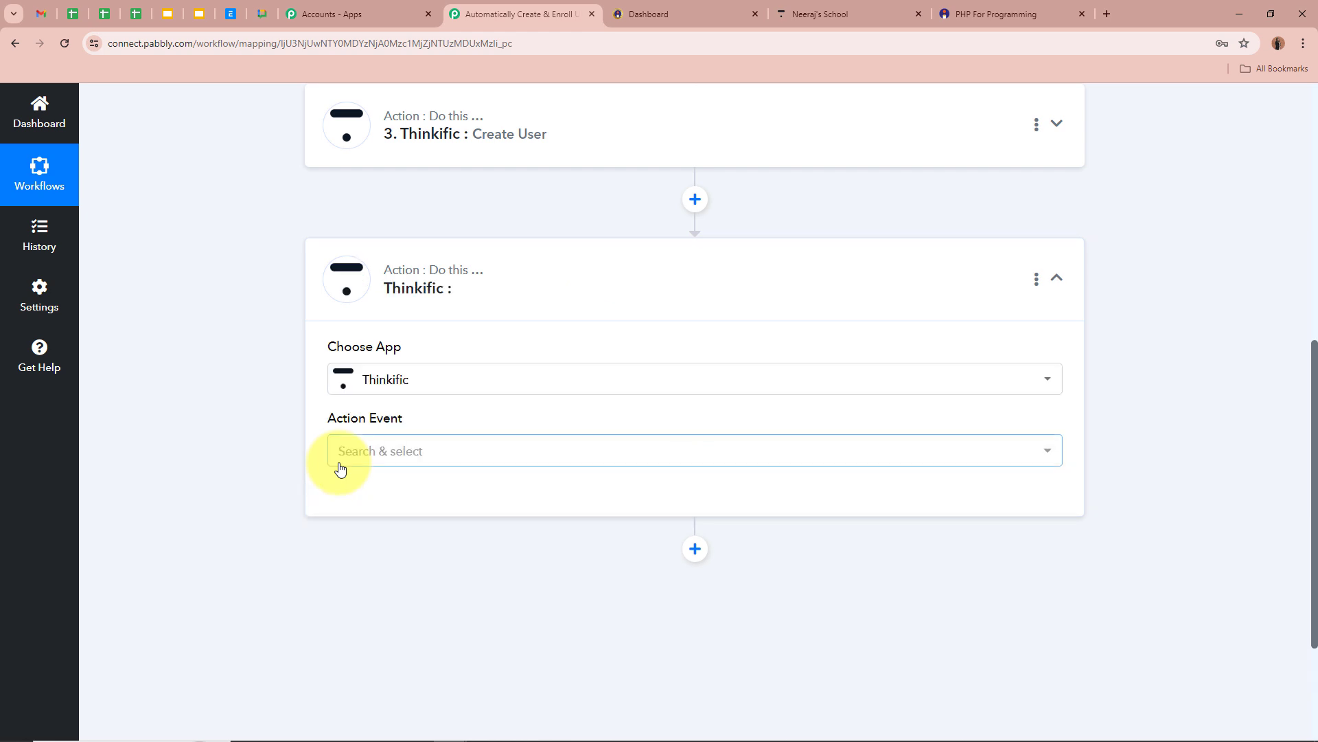
left_click(390, 459)
scroll(412, 354, "down", 3)
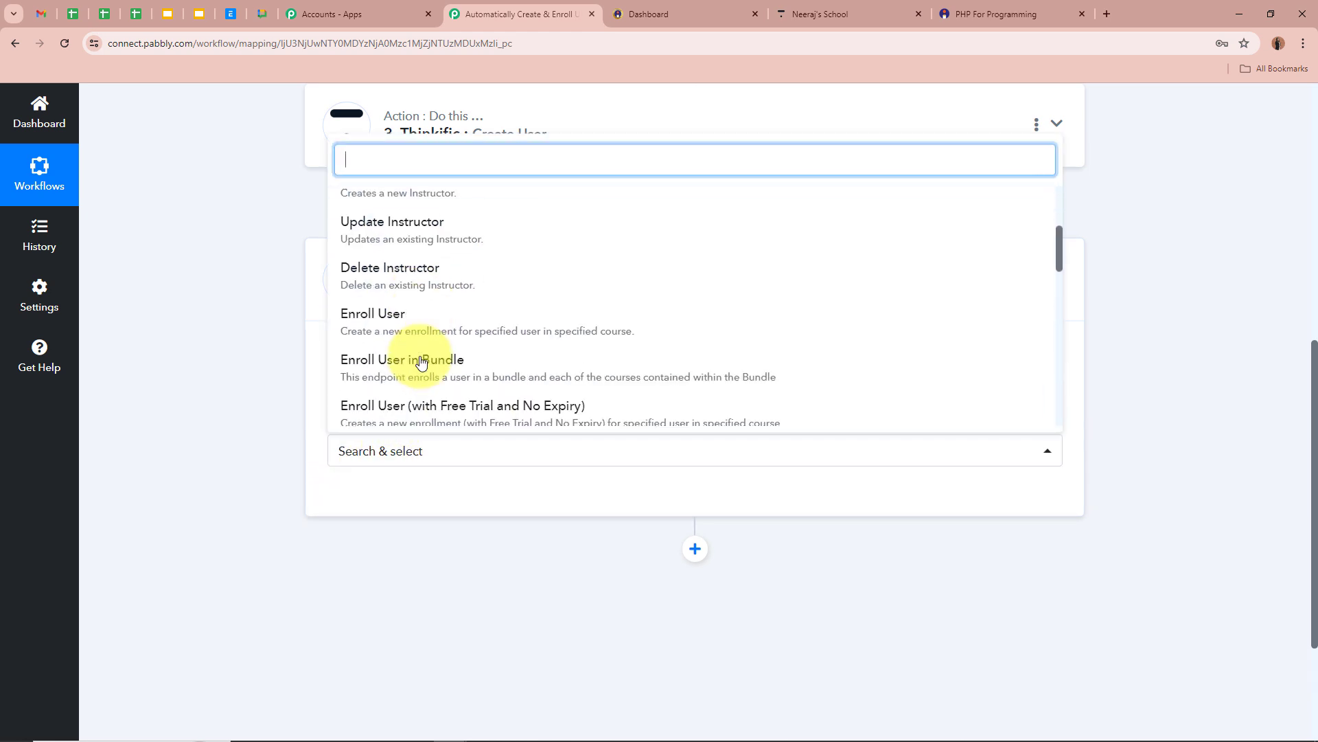
left_click(383, 331)
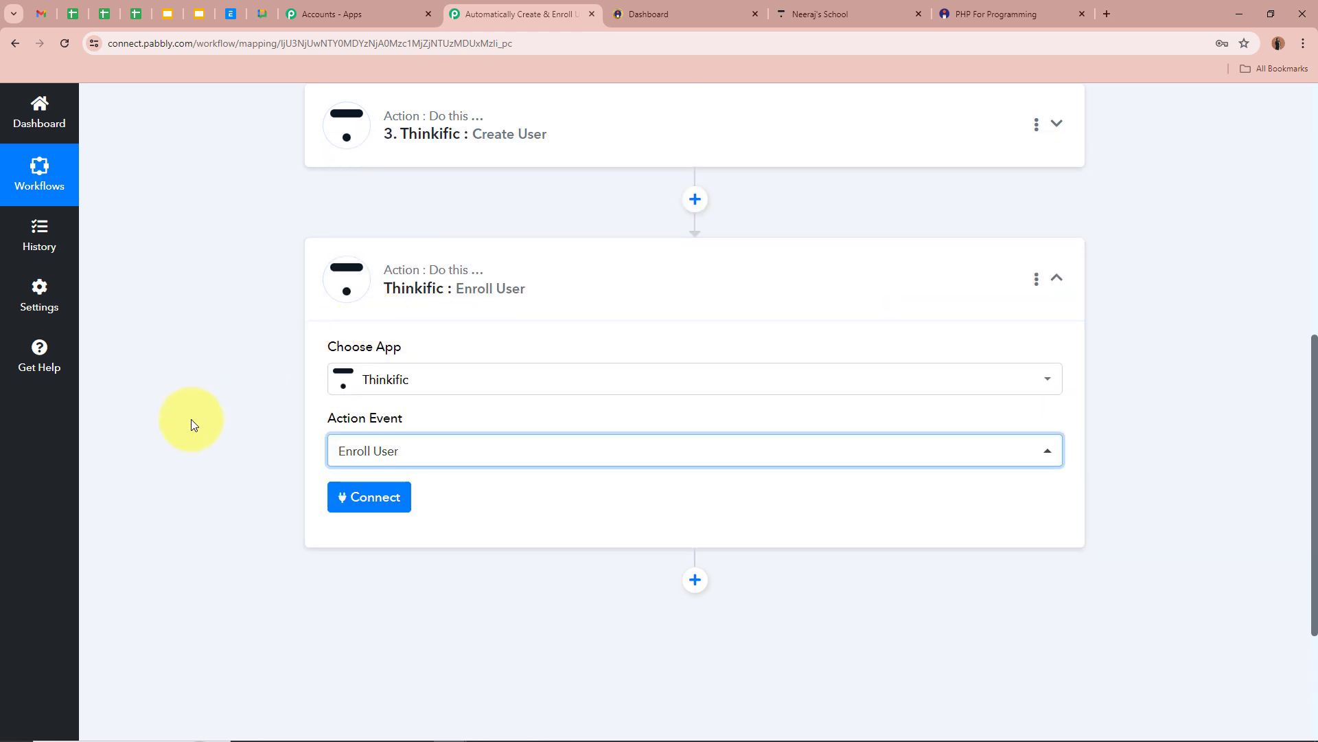
scroll(392, 229, "up", 2)
scroll(193, 359, "down", 4)
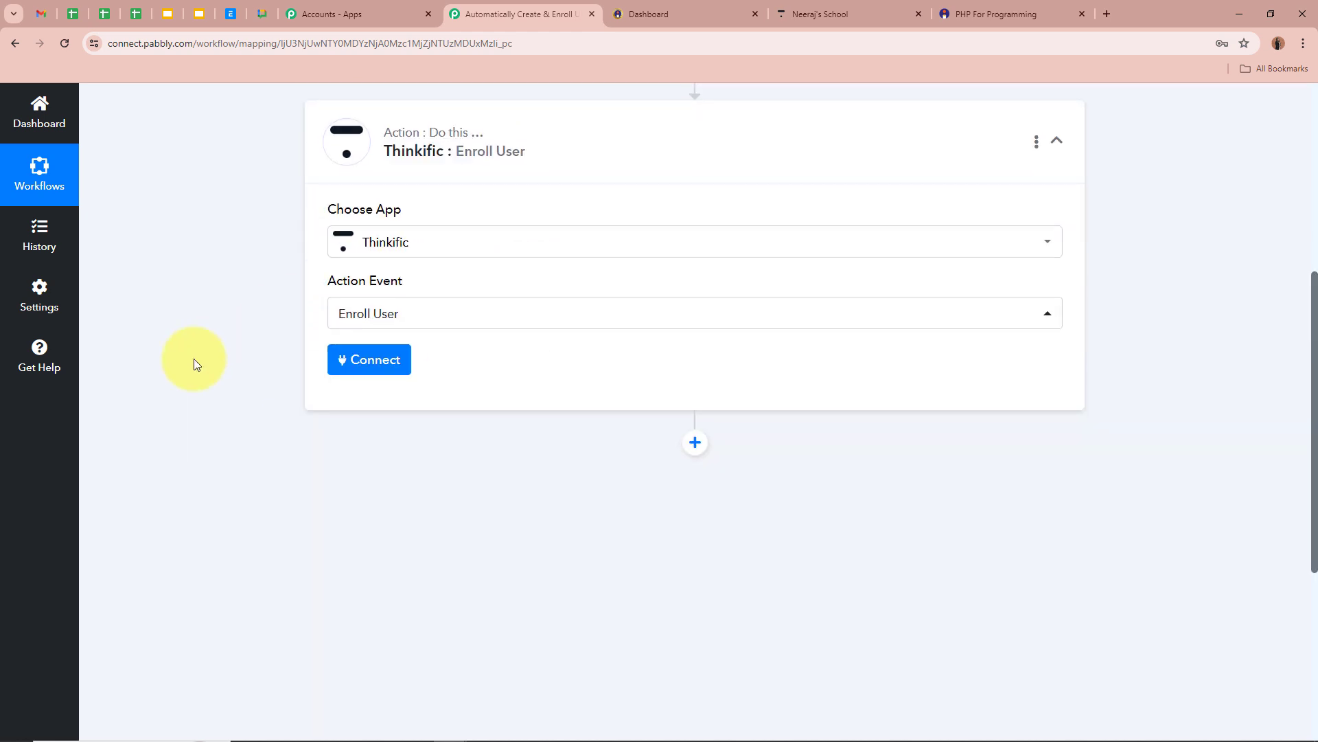
left_click(375, 364)
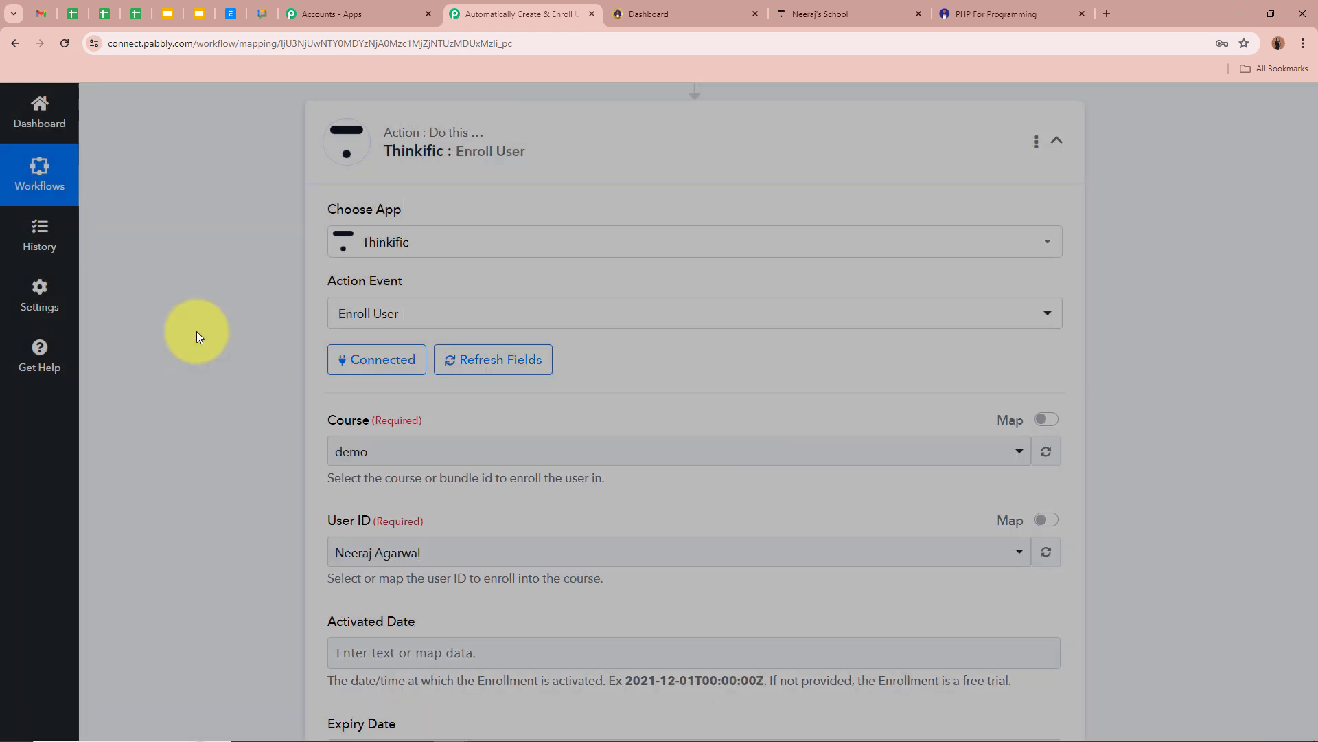
scroll(196, 331, "down", 2)
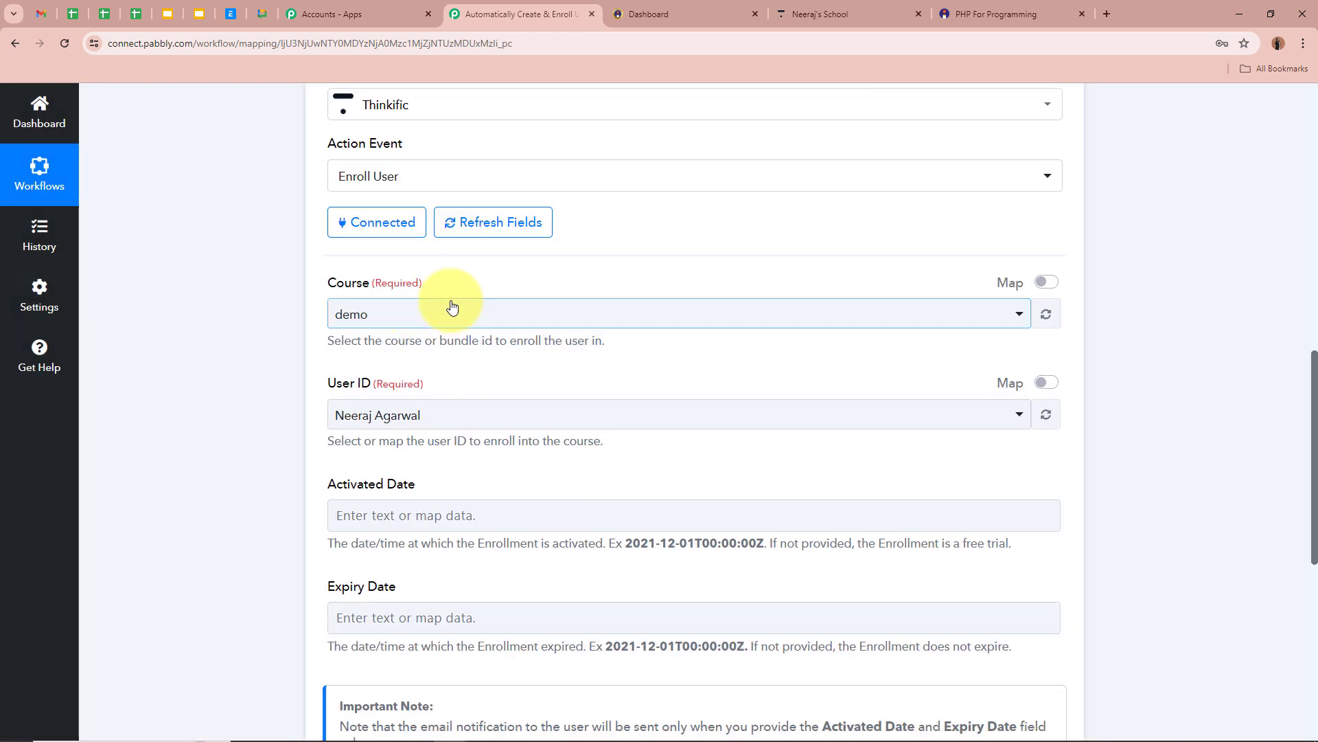
Choose PHP Course for Beginners (8 Weeks) as the course to enroll in.
left_click(450, 307)
scroll(258, 297, "up", 7)
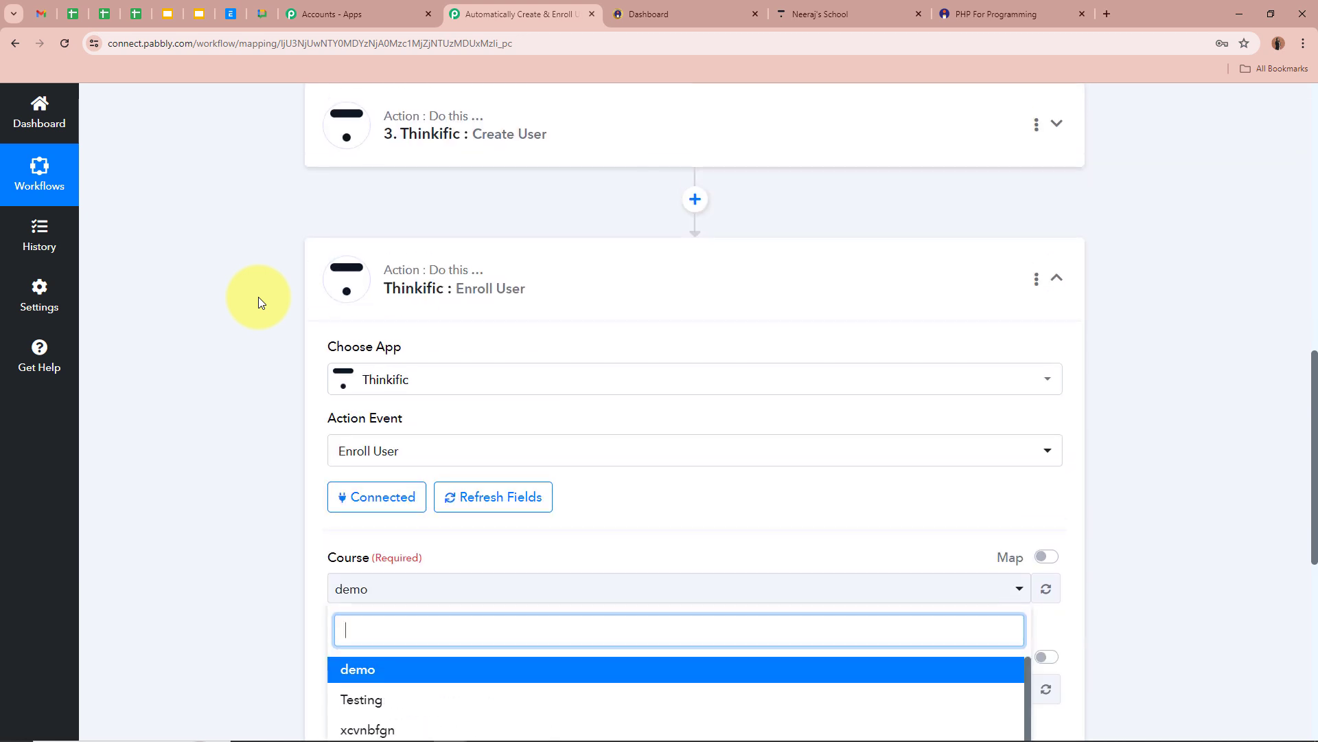
scroll(359, 233, "up", 2)
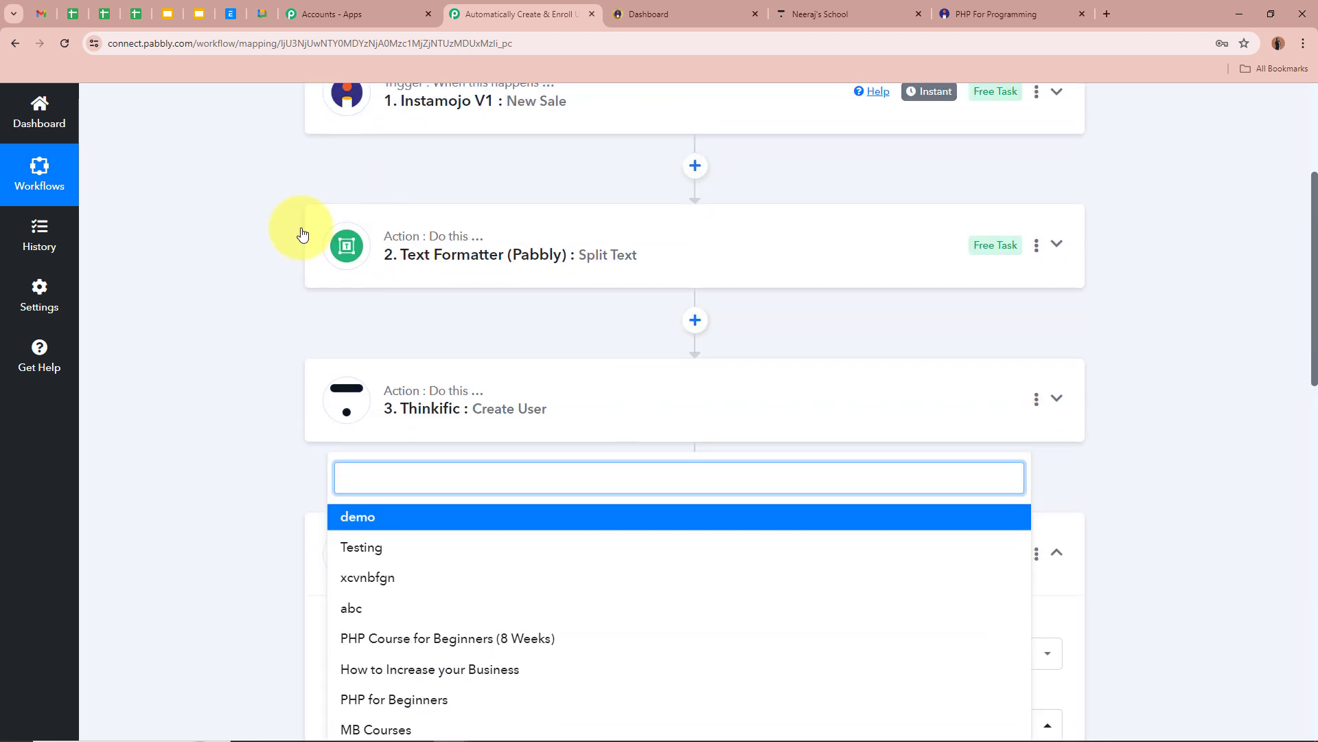
scroll(275, 226, "down", 5)
left_click(204, 321)
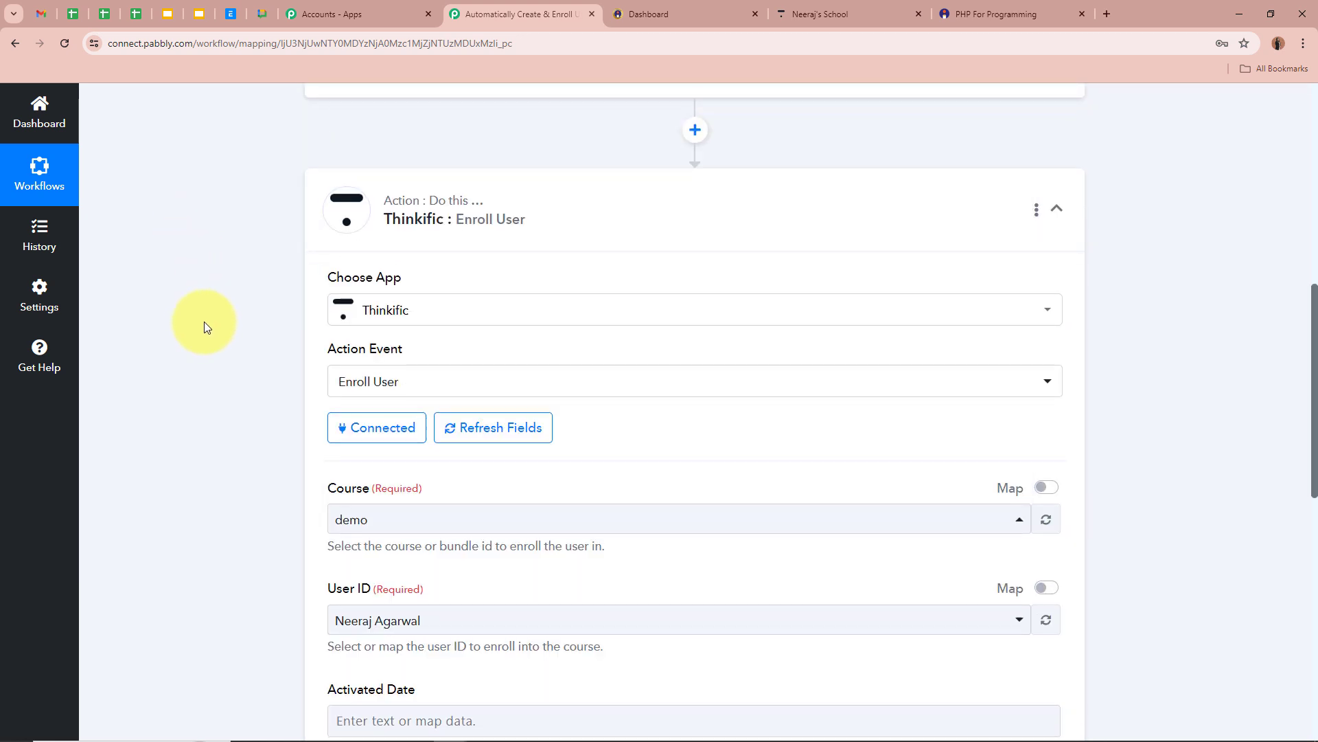
scroll(204, 321, "down", 2)
left_click(831, 5)
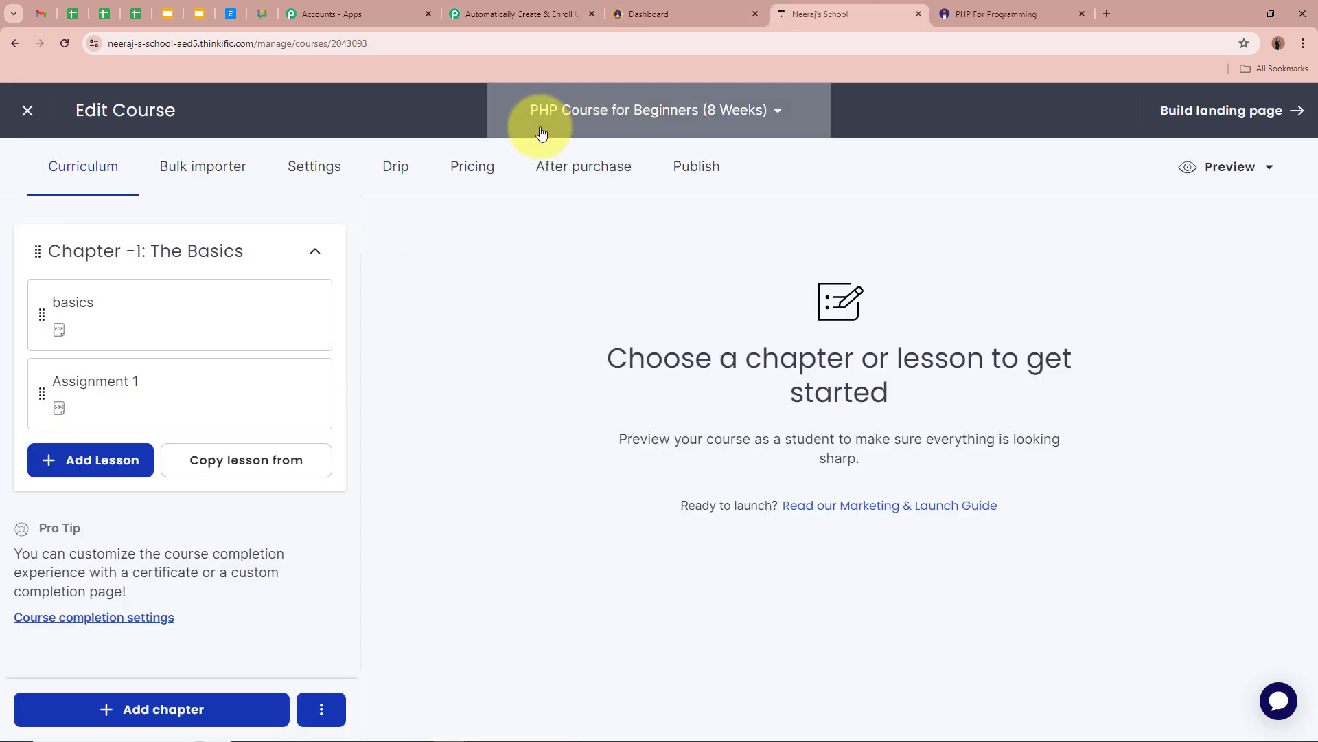
left_click(538, 13)
left_click(402, 390)
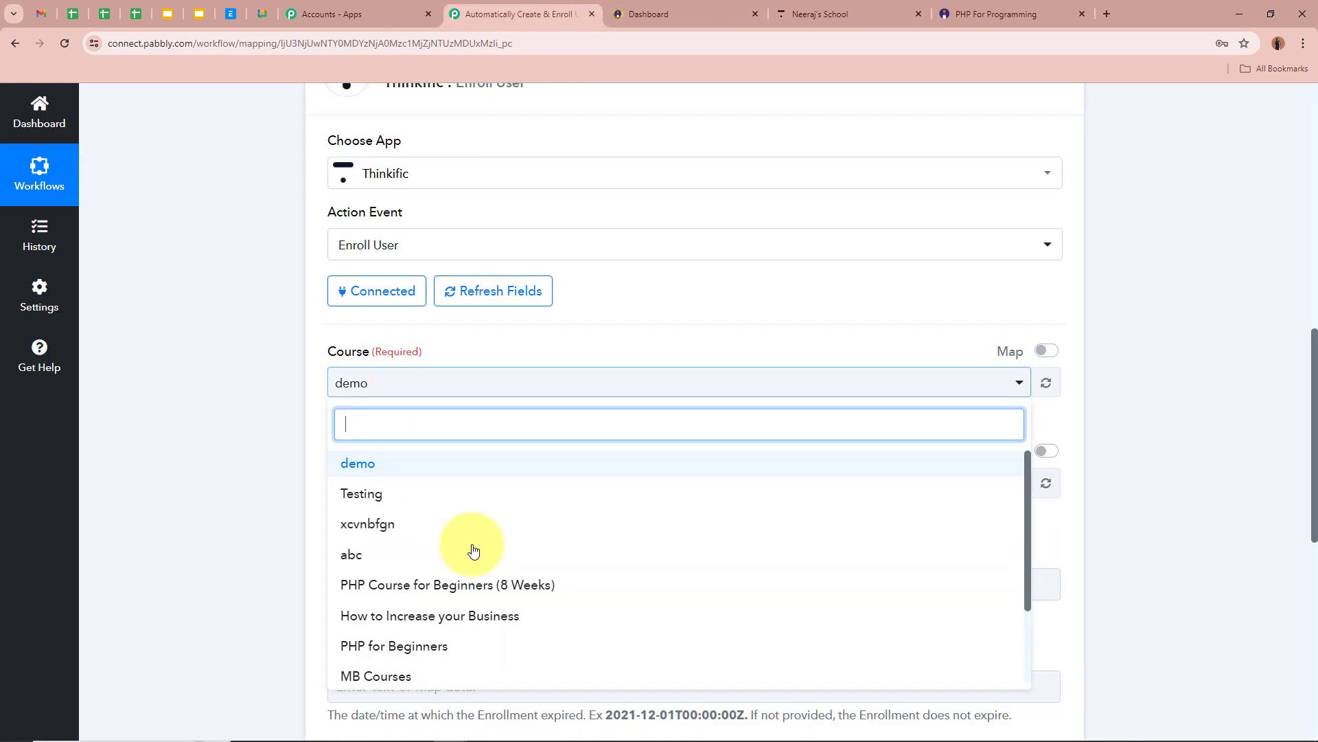
left_click(471, 586)
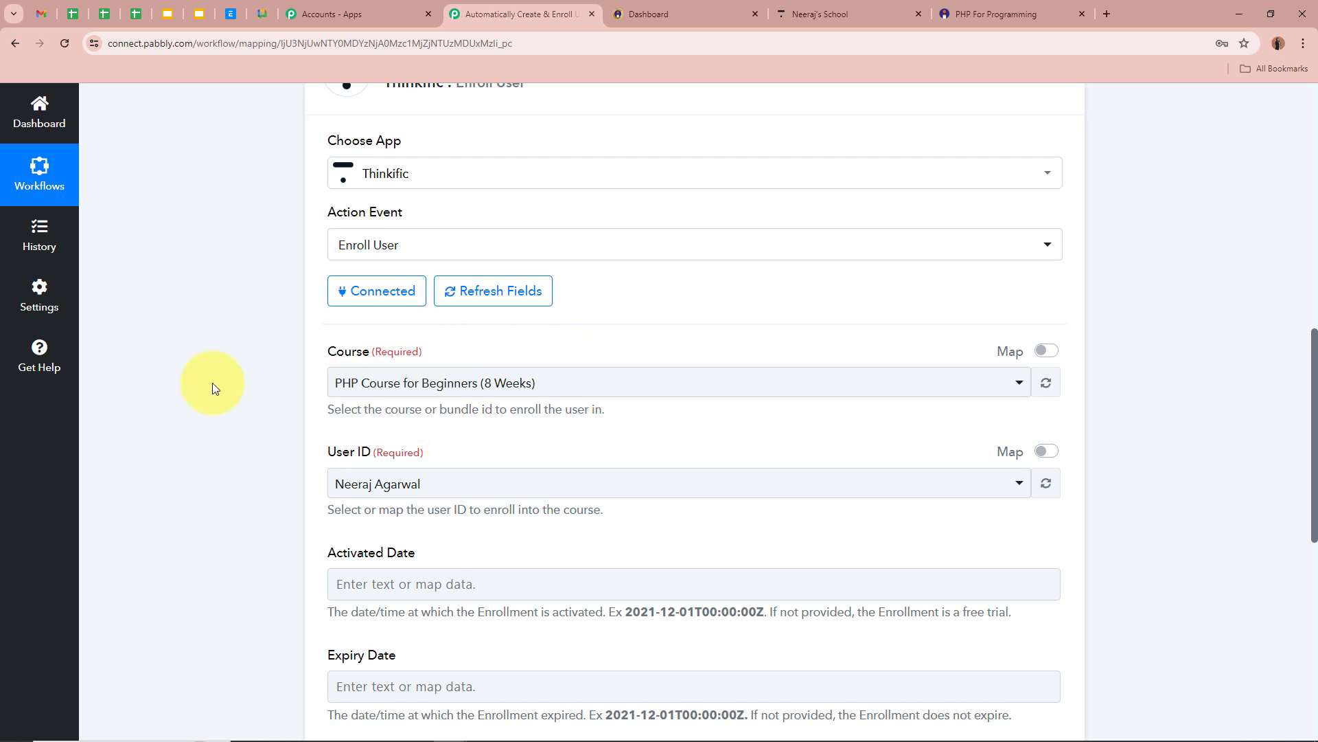
scroll(300, 426, "down", 3)
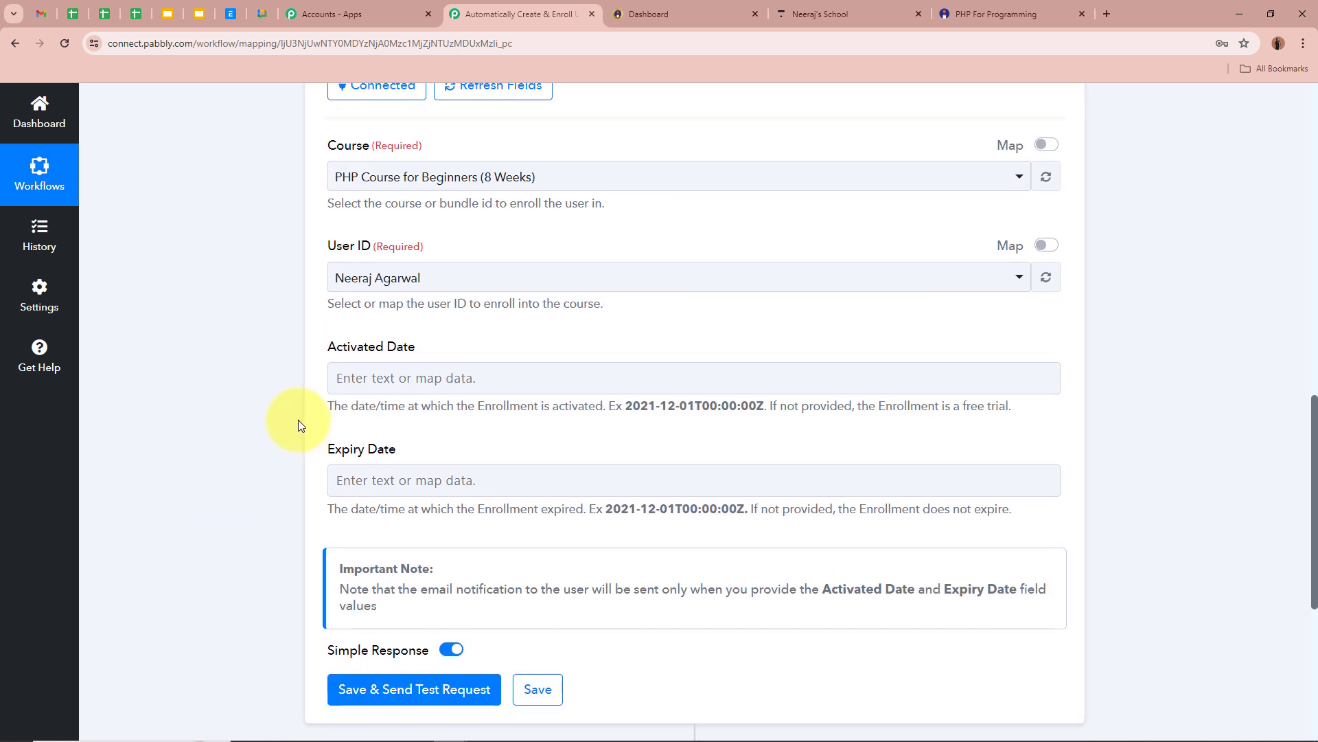
scroll(287, 416, "up", 8)
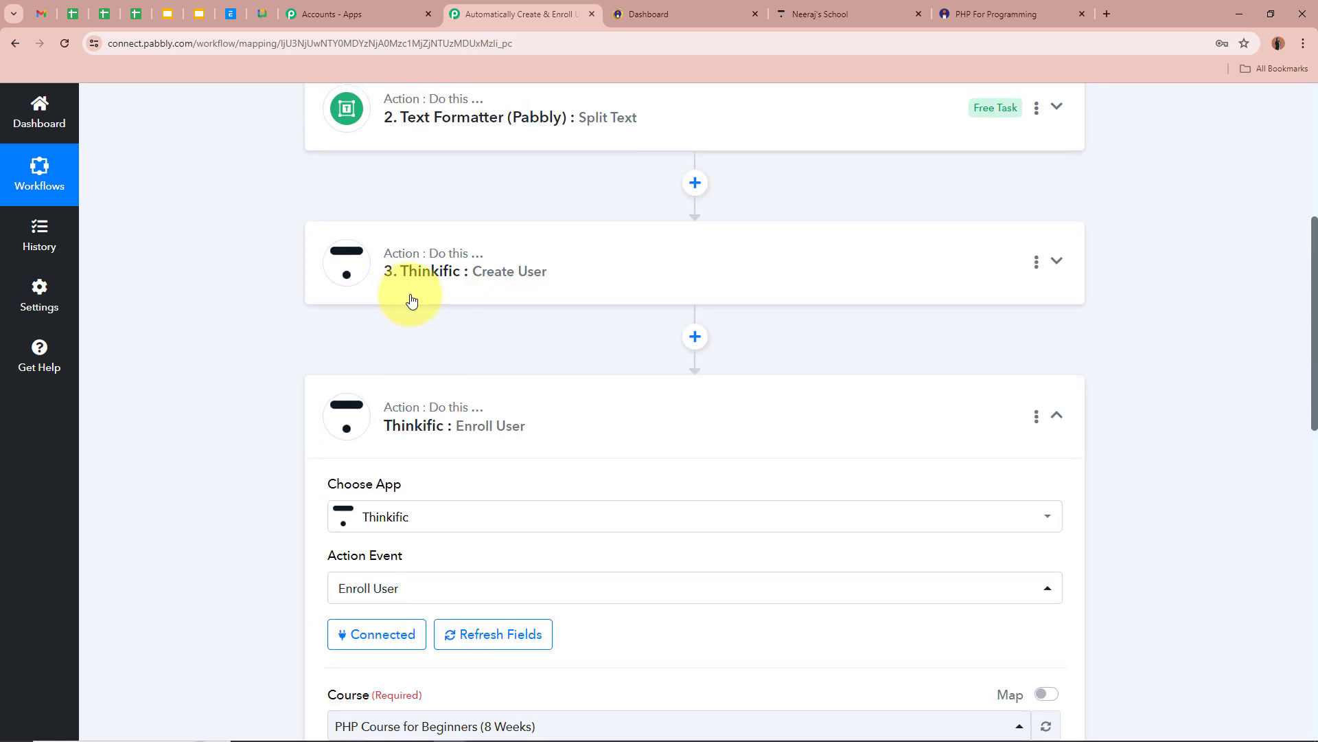
scroll(240, 386, "down", 7)
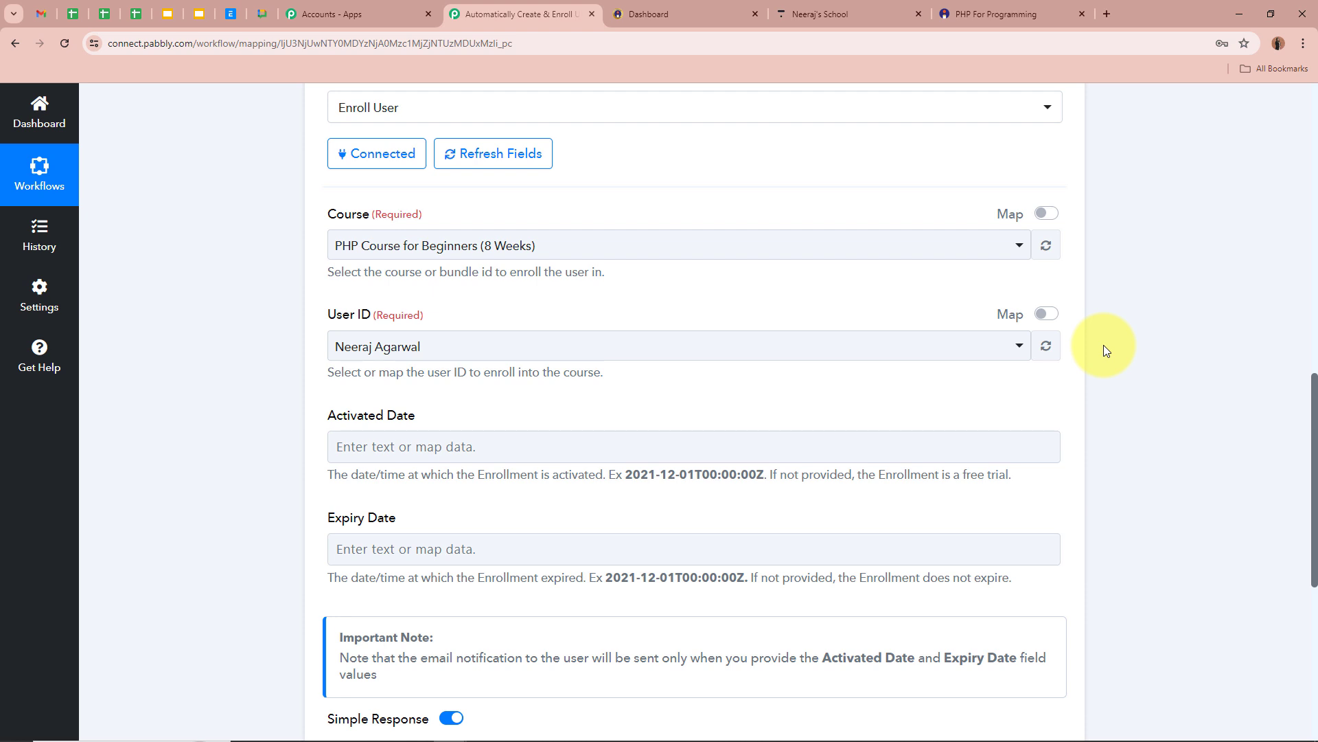
Replace the User ID value with the Id mapped from Thinkific: Create User.
left_click(1046, 314)
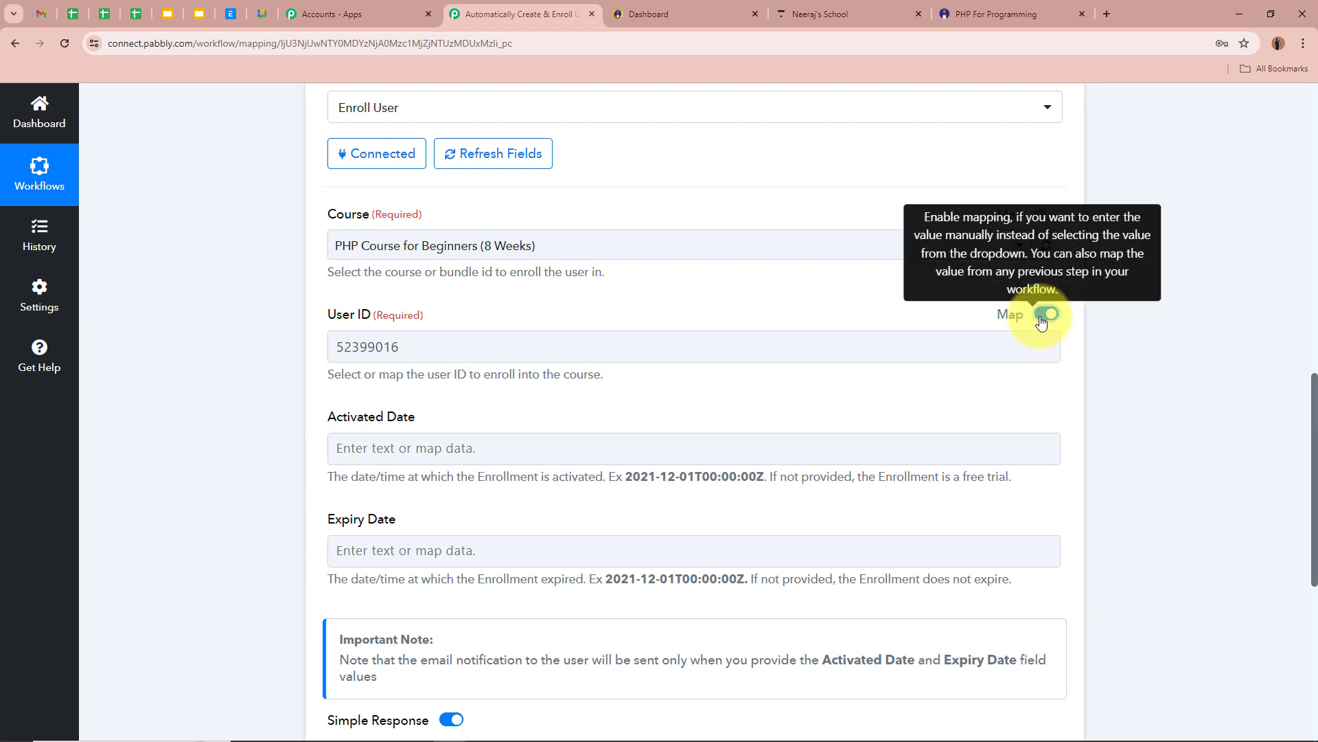
left_click(523, 344)
left_click_drag(524, 344, 191, 343)
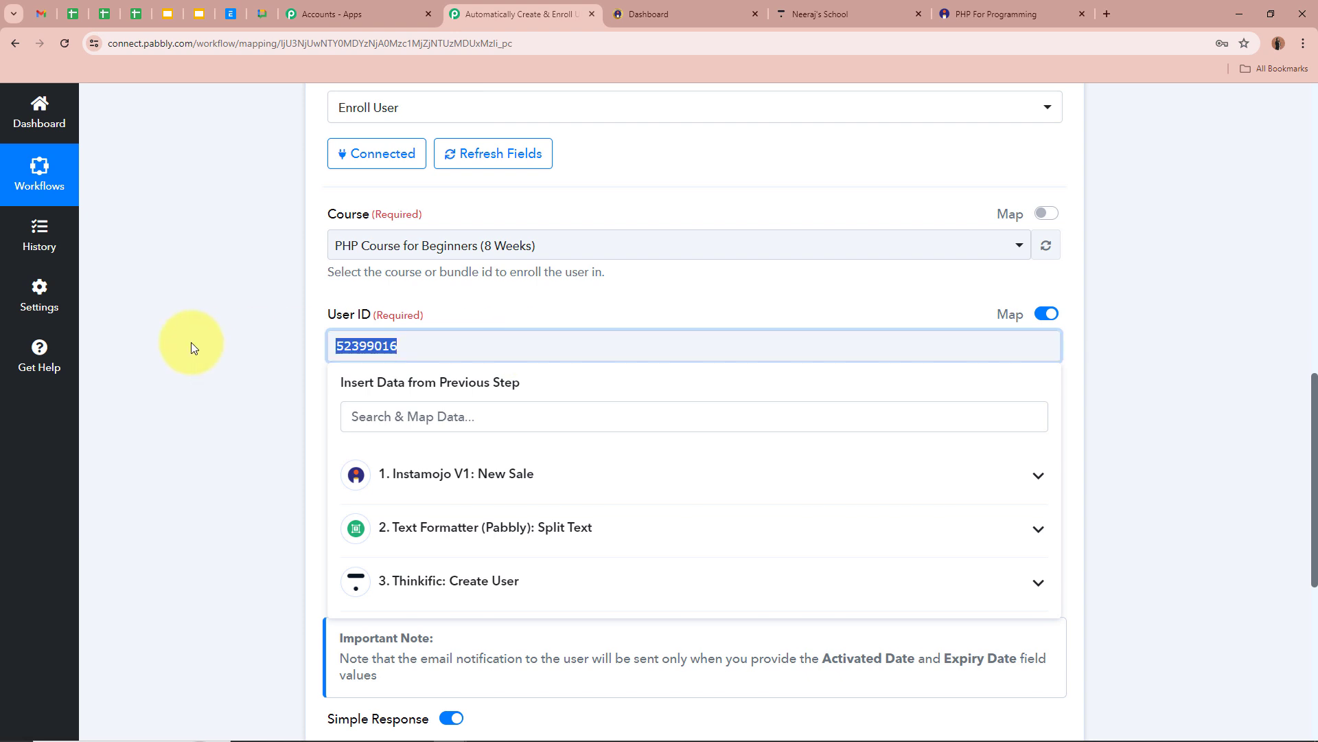
key("BackSpace")
left_click(526, 594)
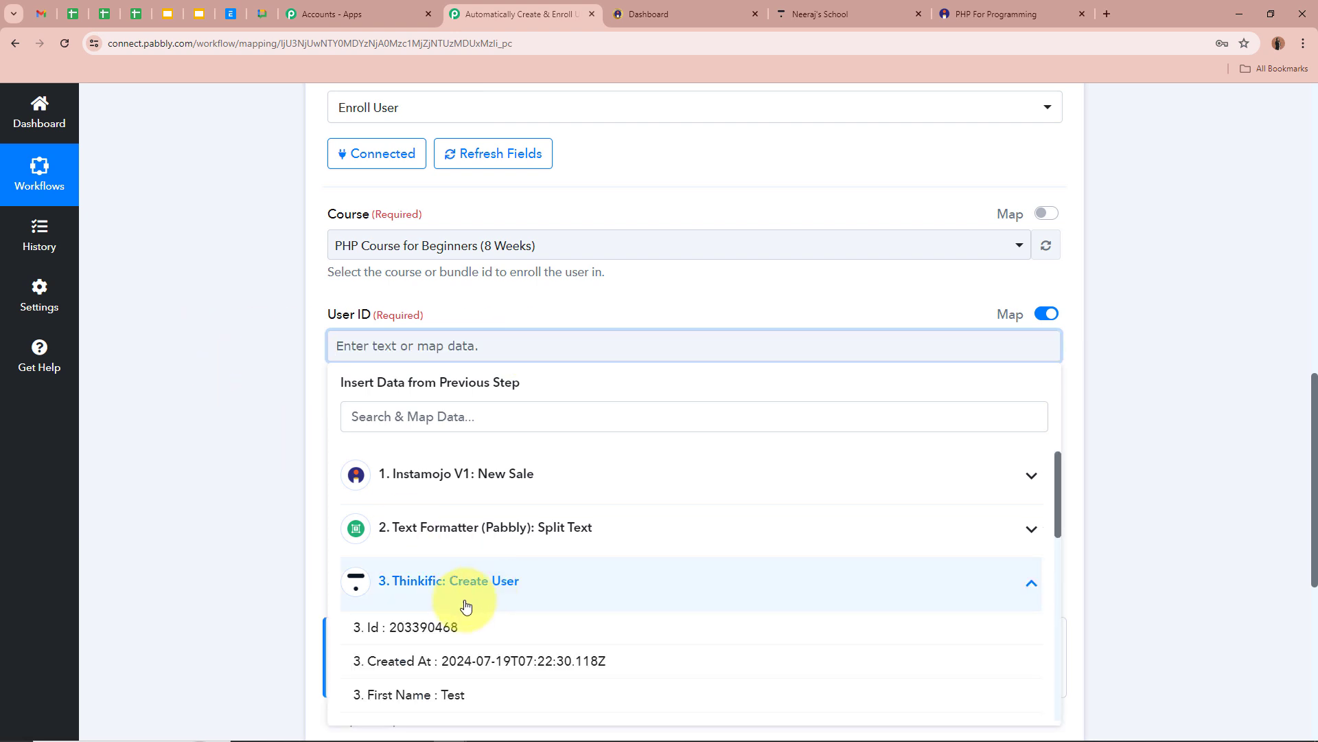
left_click(373, 629)
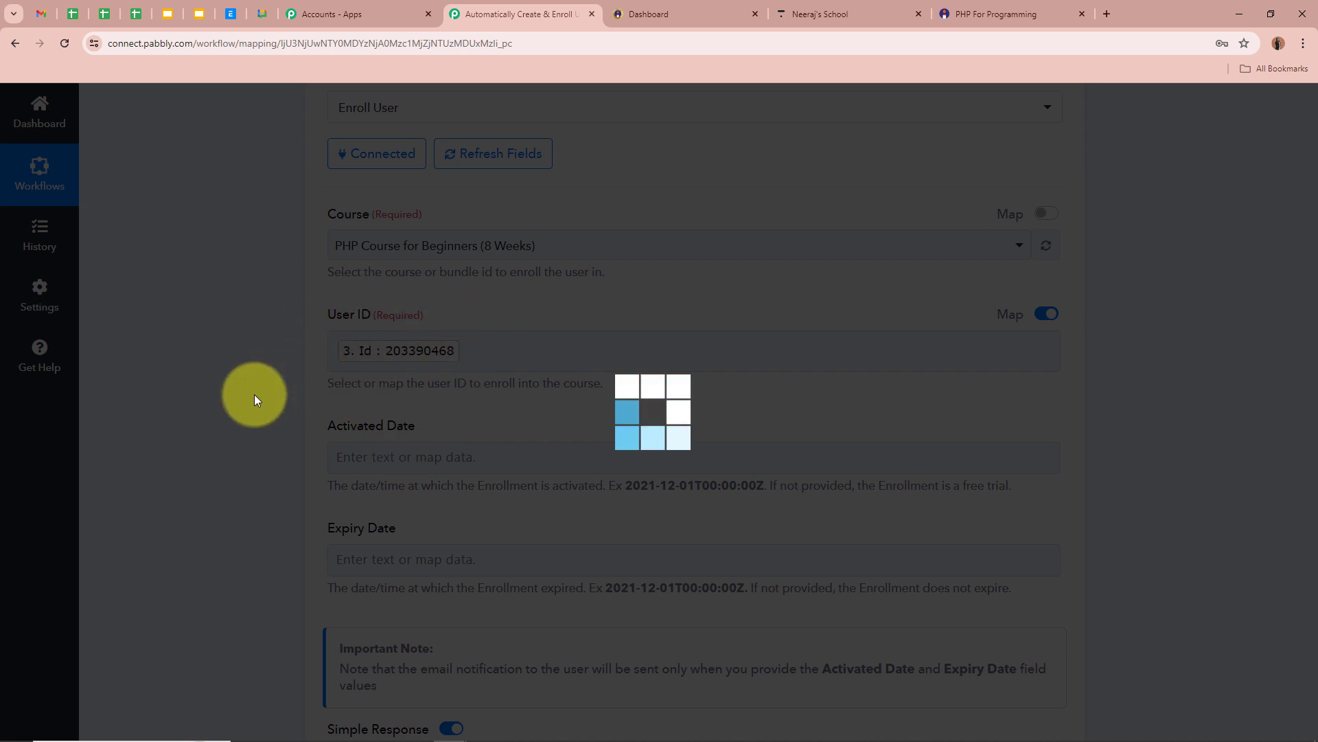
Save the Enroll User step and send a test enrollment request.
scroll(248, 398, "down", 2)
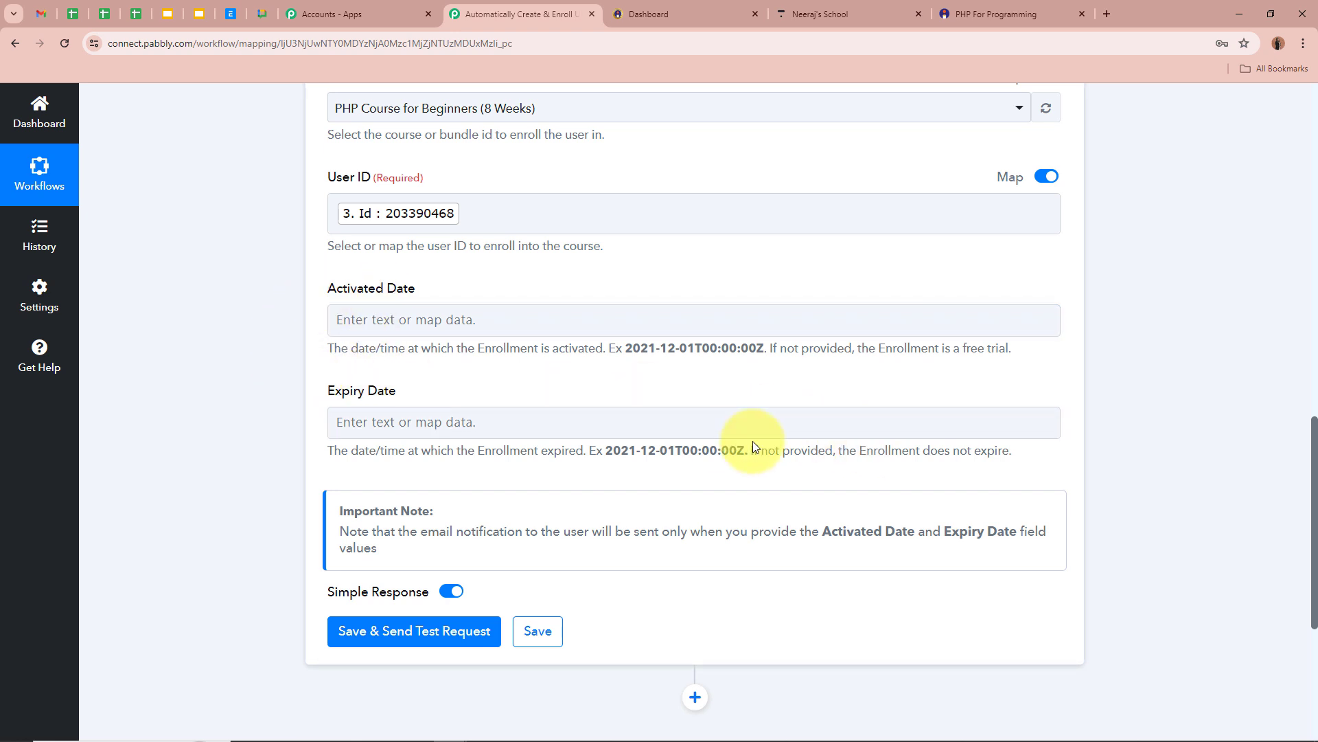
left_click_drag(327, 449, 862, 447)
left_click(255, 351)
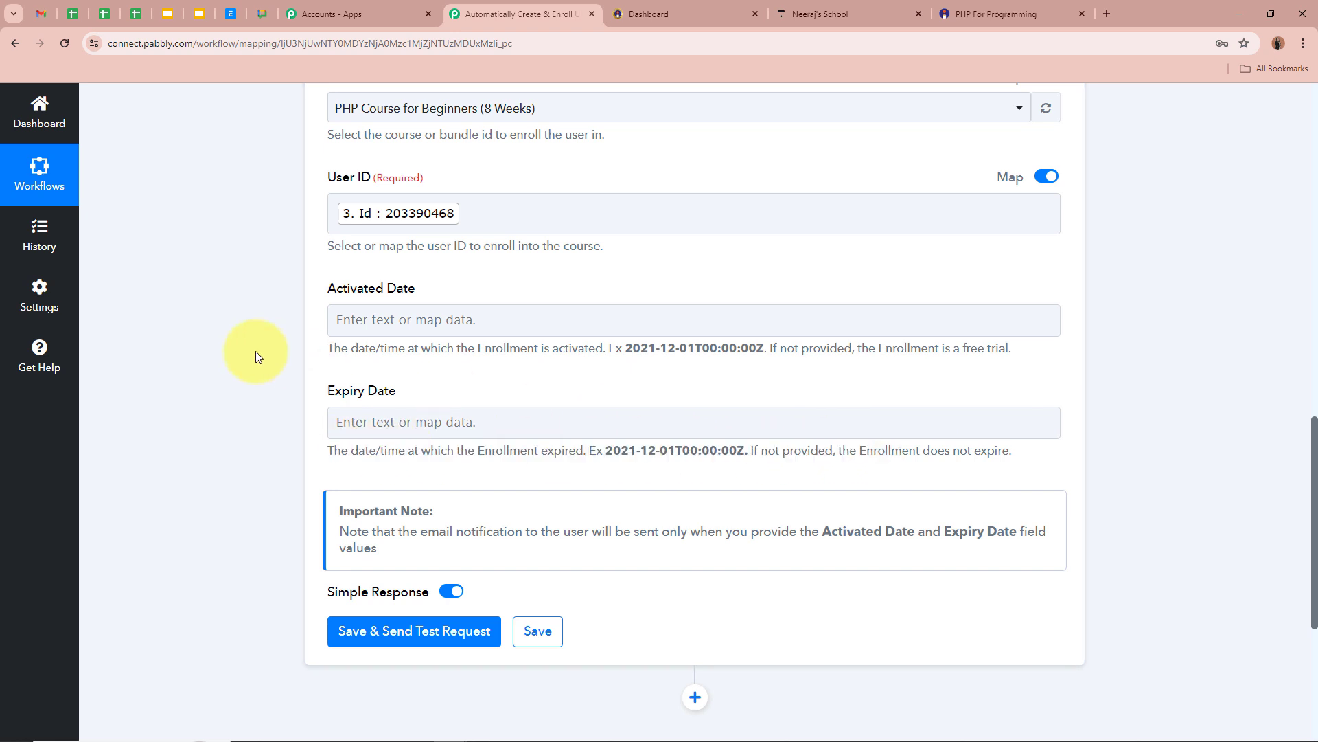
scroll(324, 323, "up", 2)
scroll(324, 323, "down", 6)
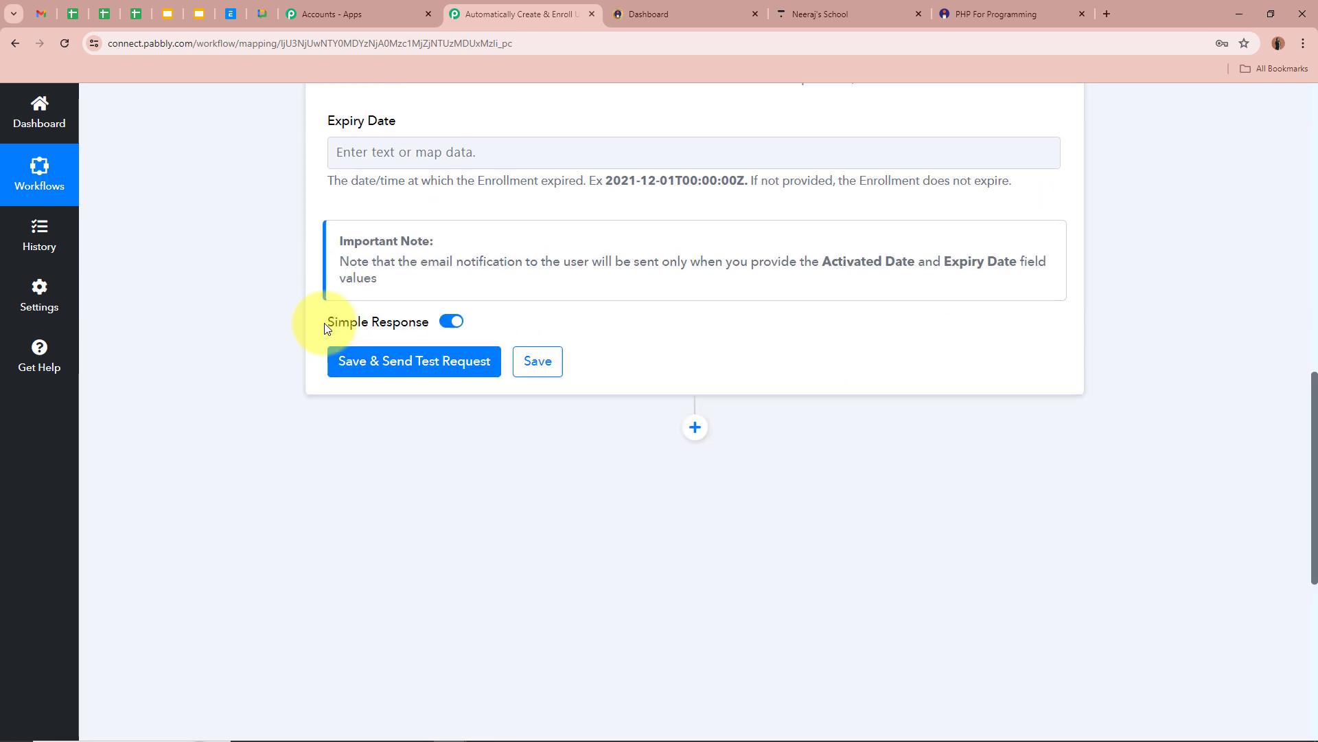
left_click(425, 357)
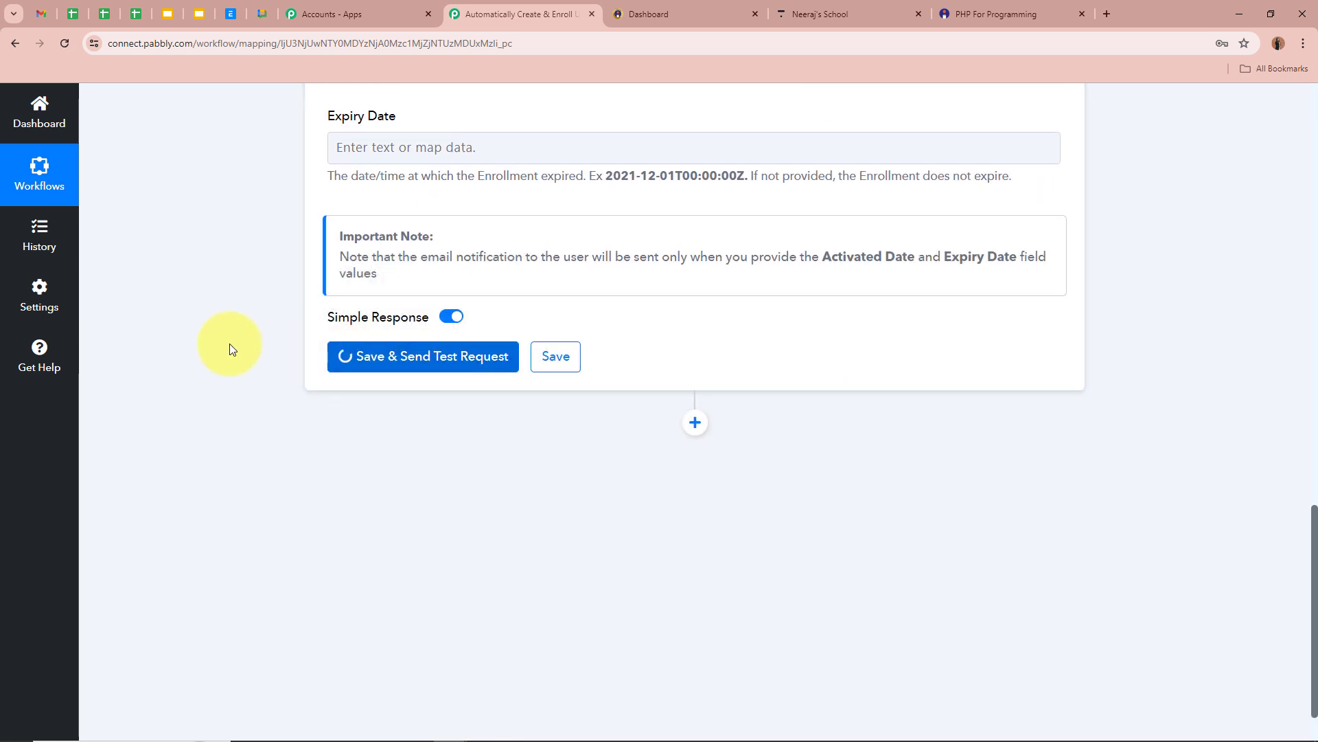
scroll(229, 348, "down", 2)
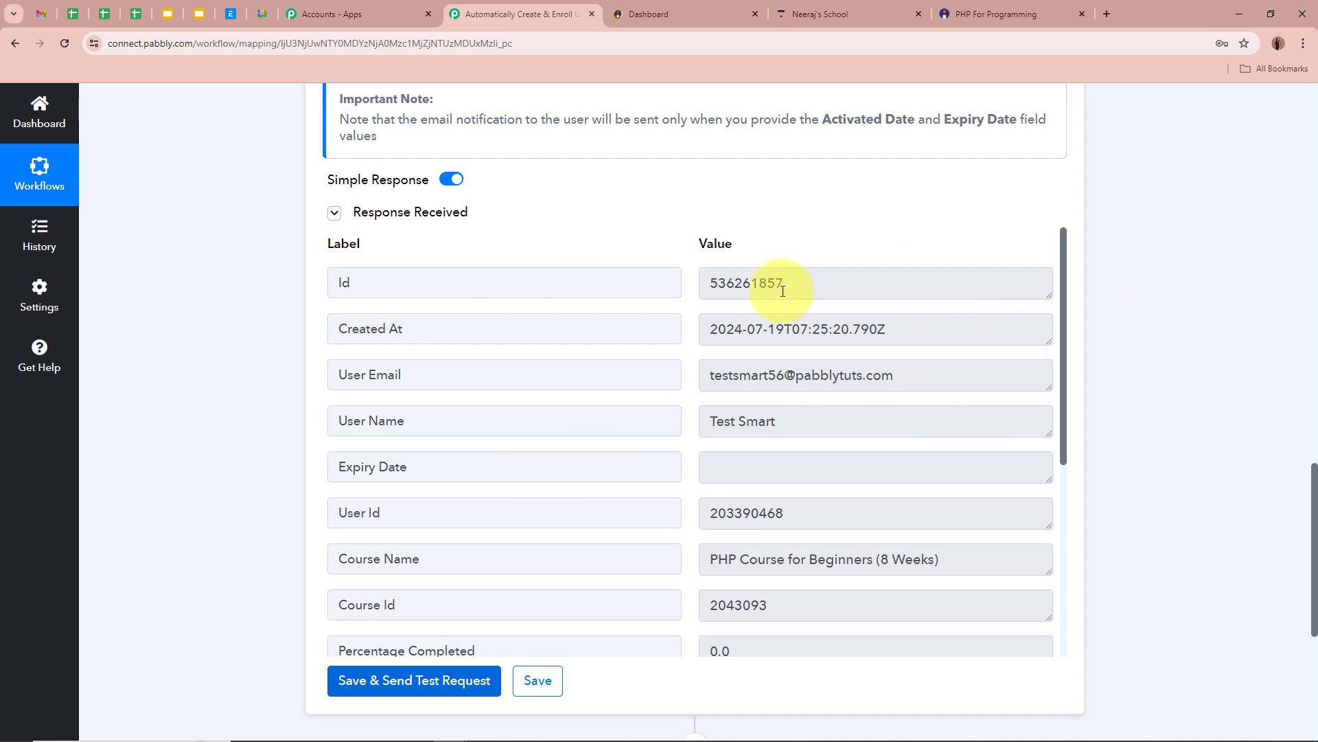
Open the newest test user in Thinkific and confirm their PHP Course for Beginners (8 Weeks) enrollment.
left_click(824, 15)
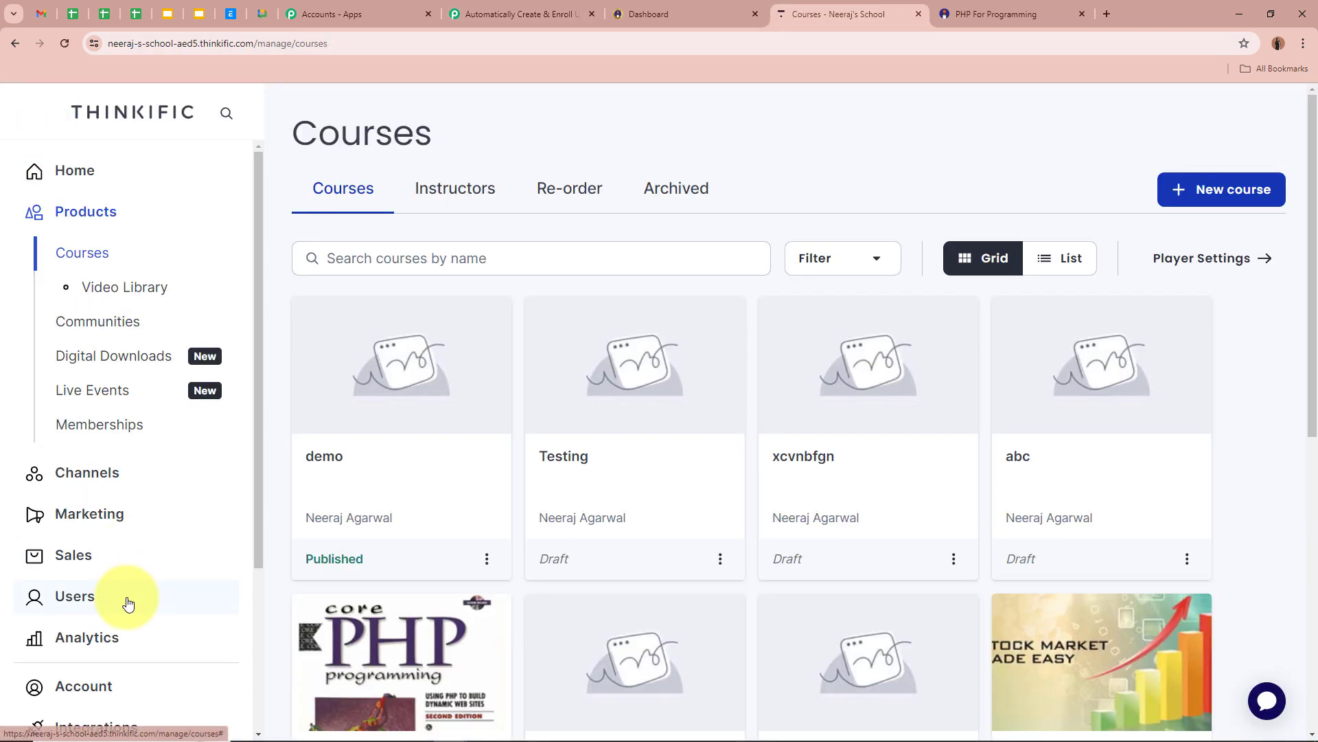
left_click(125, 599)
left_click(90, 428)
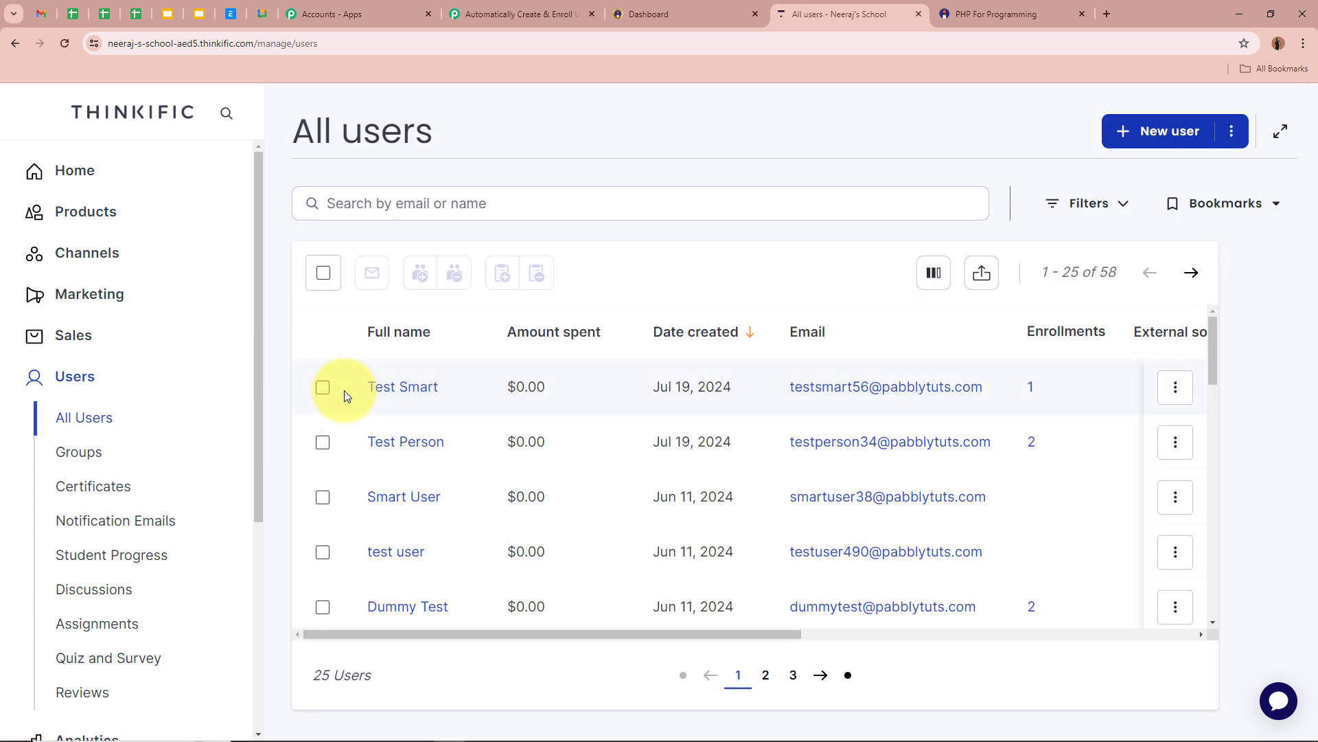
left_click(412, 390)
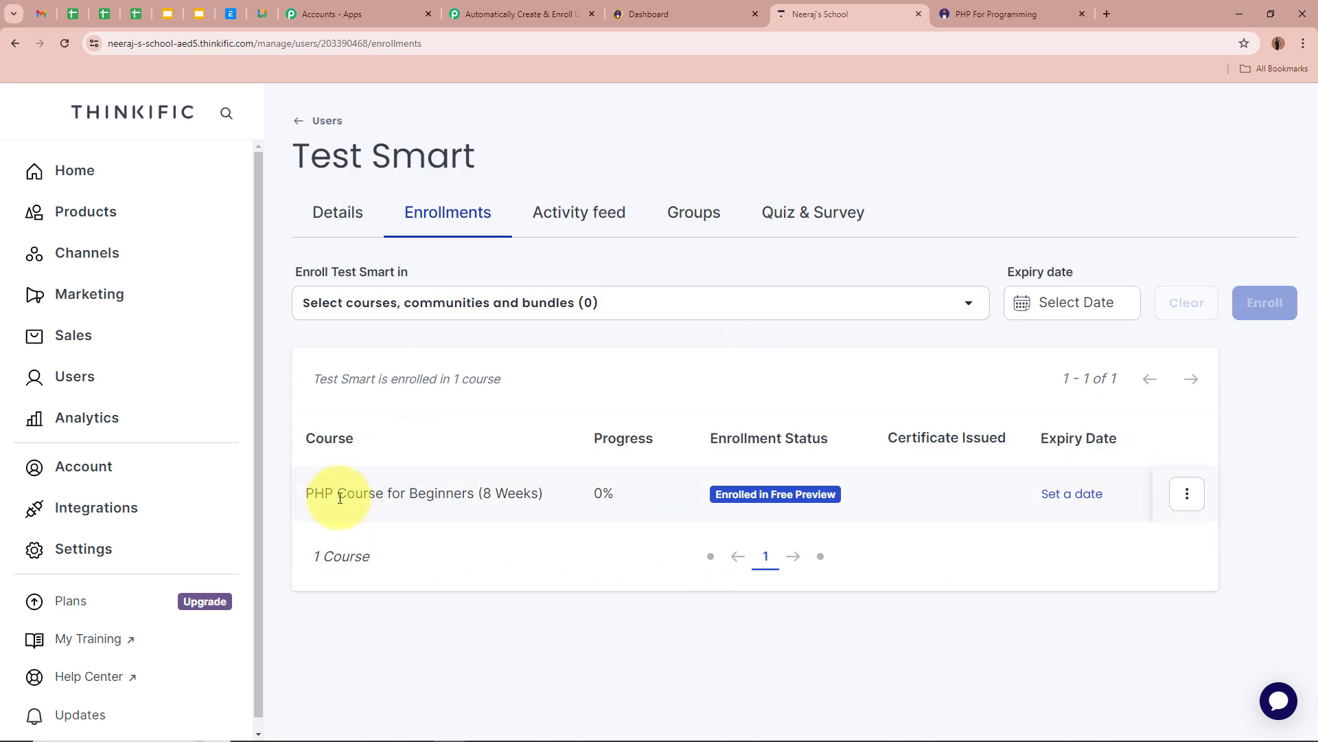
left_click_drag(337, 493, 529, 550)
left_click(539, 637)
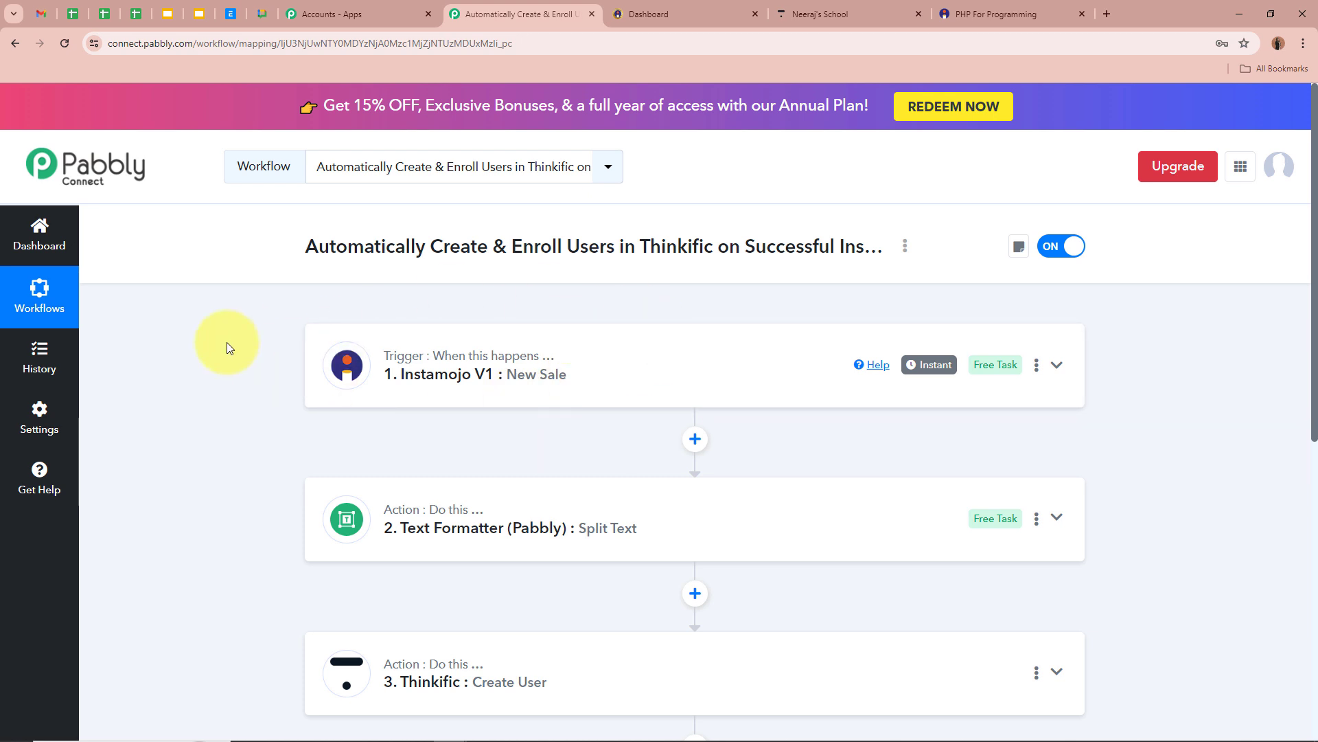
scroll(226, 342, "down", 4)
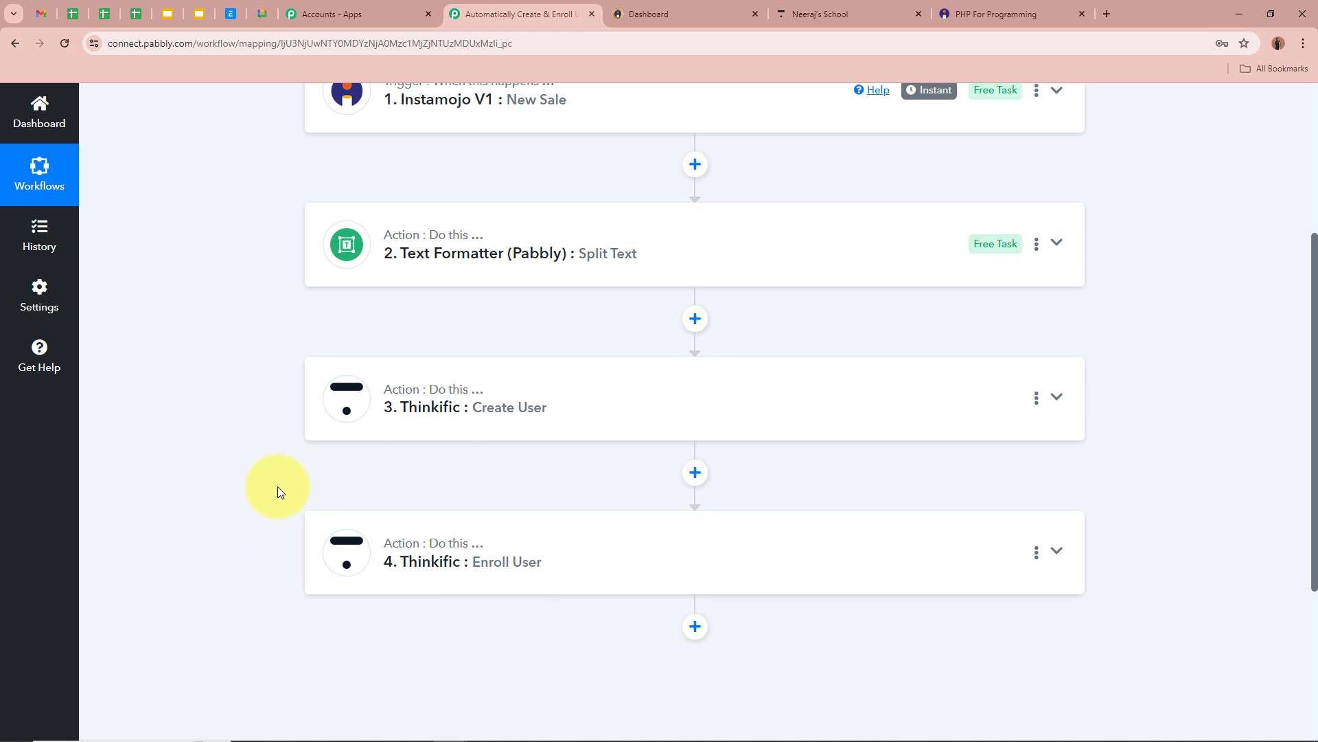
scroll(277, 487, "up", 4)
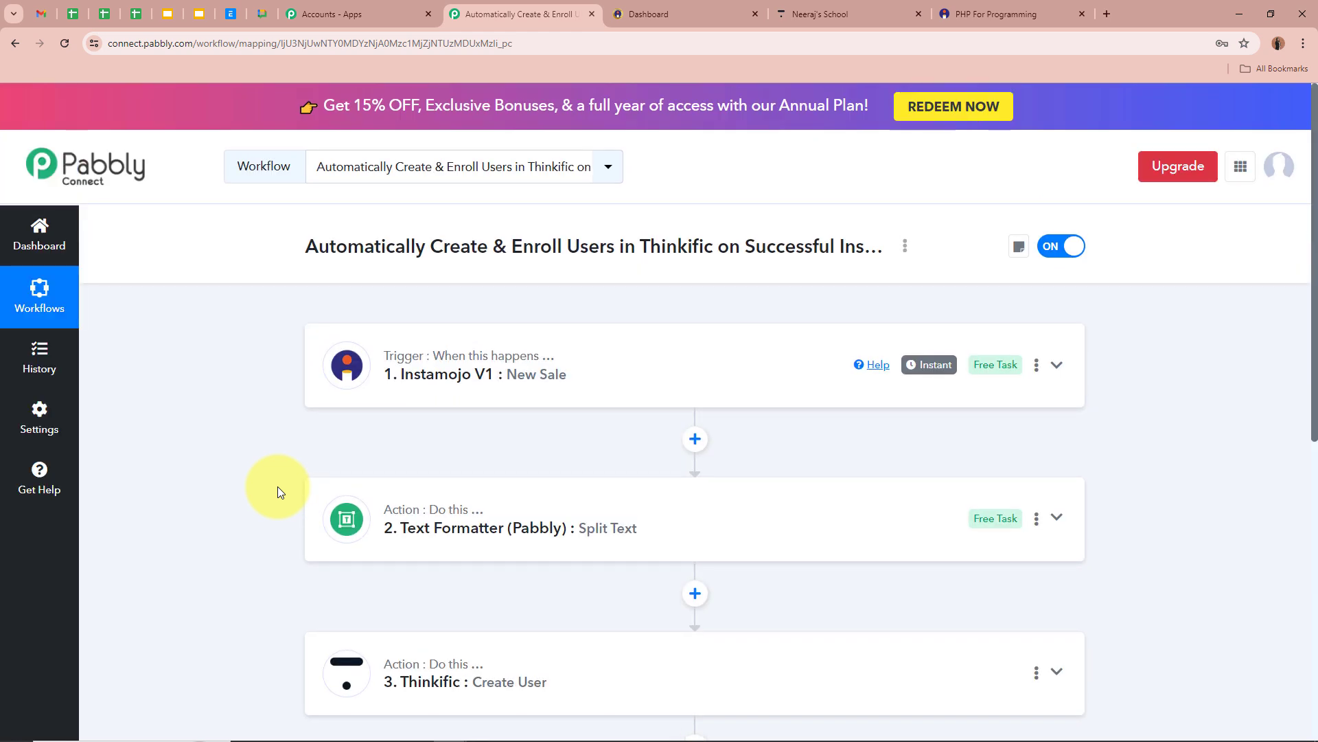